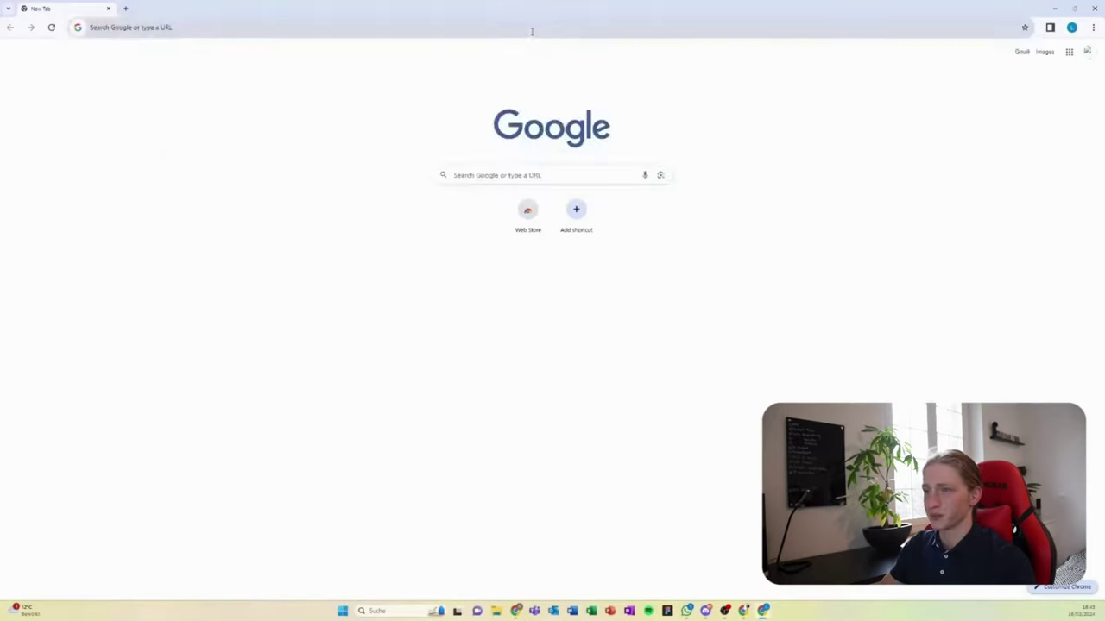
Step: Load shopify.com in the browser
left_click(530, 29)
left_click(208, 27)
type("shopify.com")
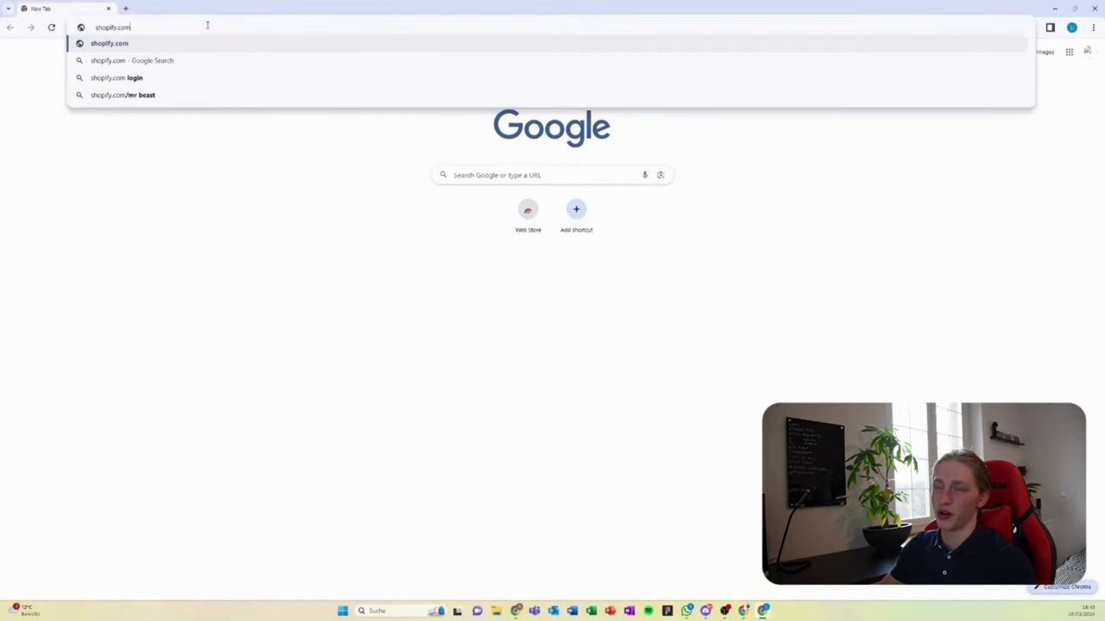
key("Return")
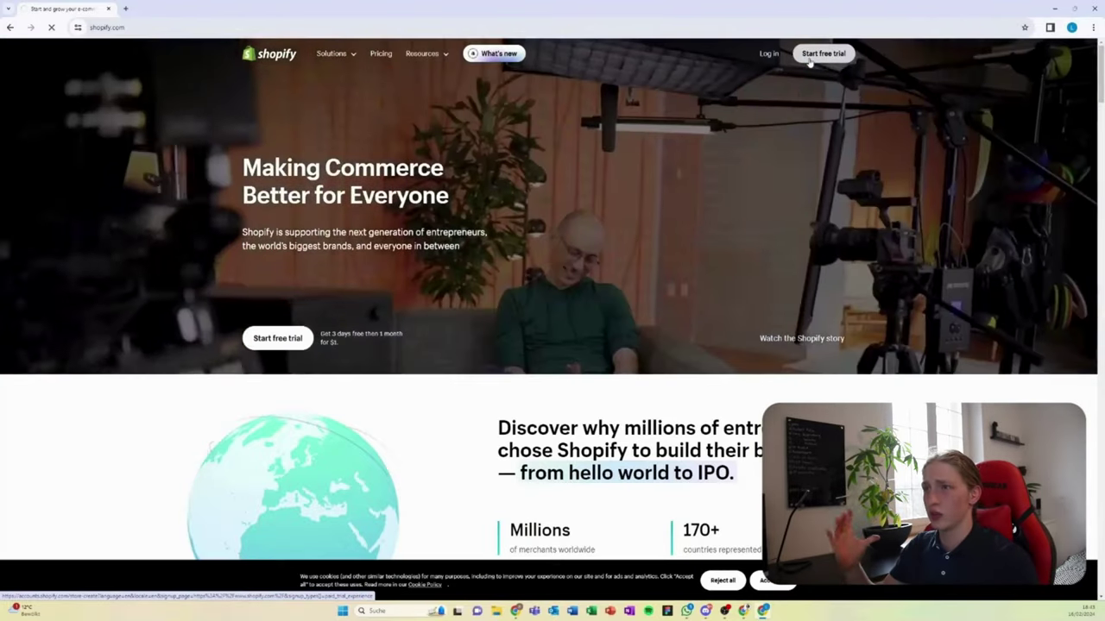
Step: Start a free trial and create the Shopify account with Google sign-in
left_click(809, 61)
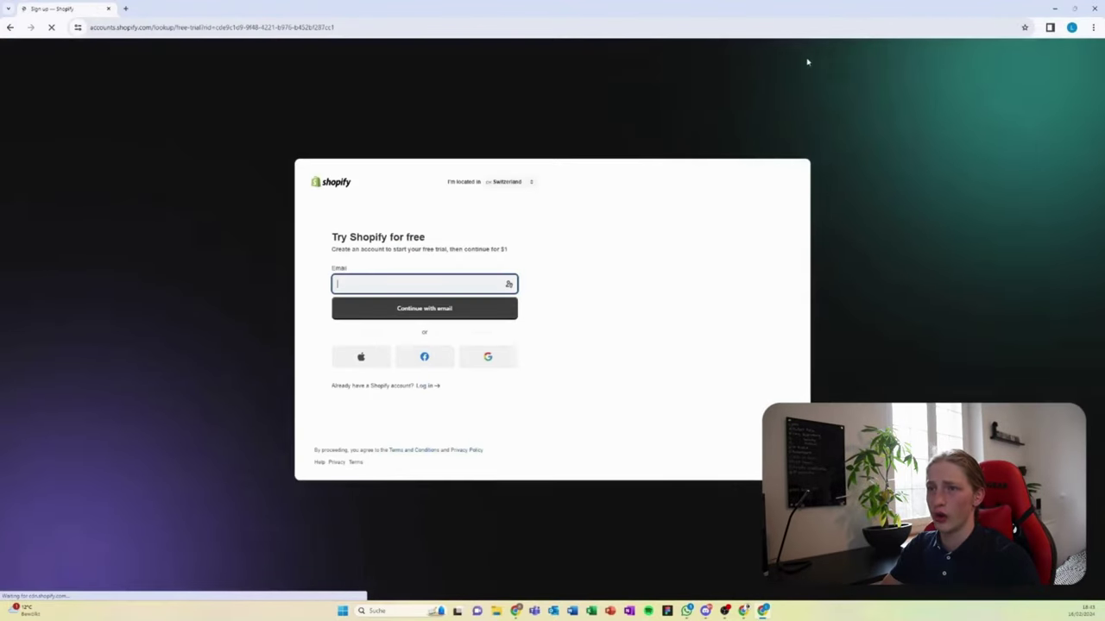
left_click(488, 357)
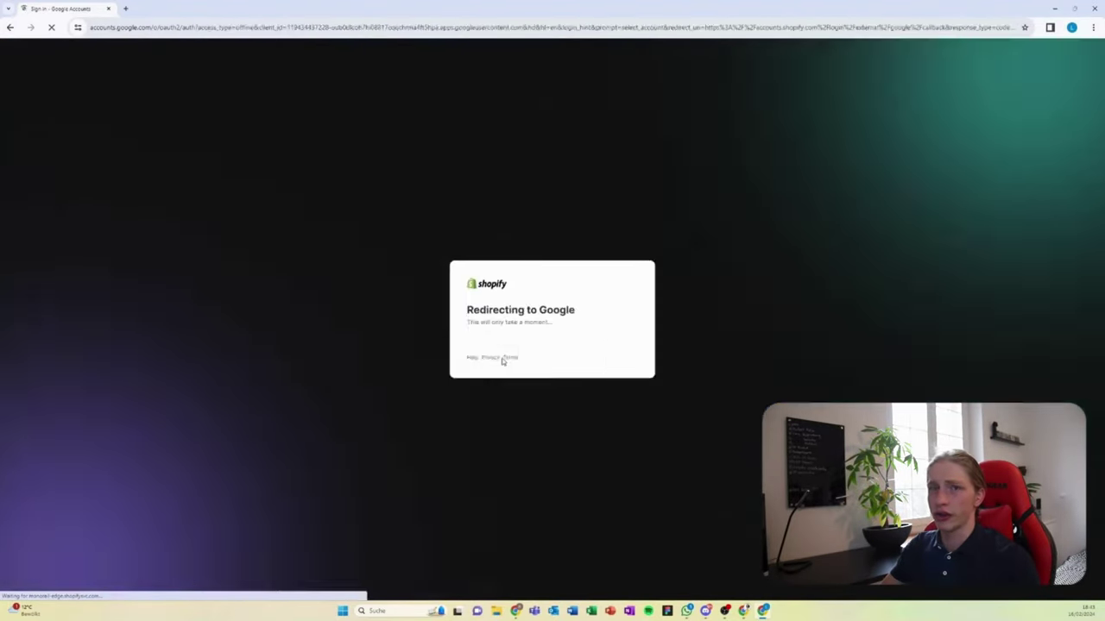
left_click(518, 323)
left_click(592, 377)
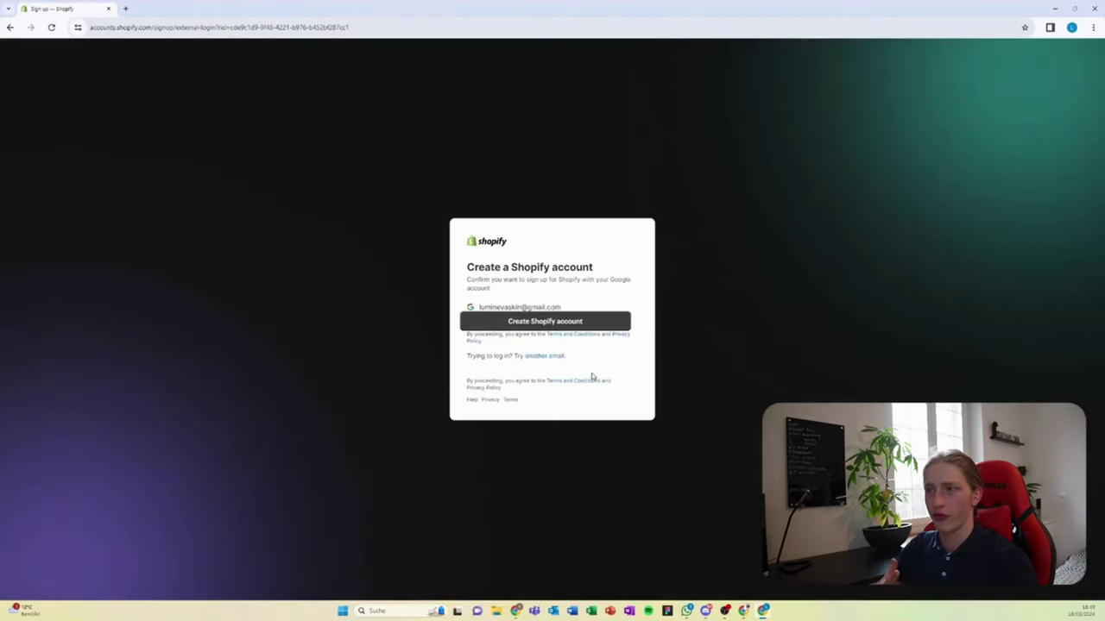
left_click(569, 323)
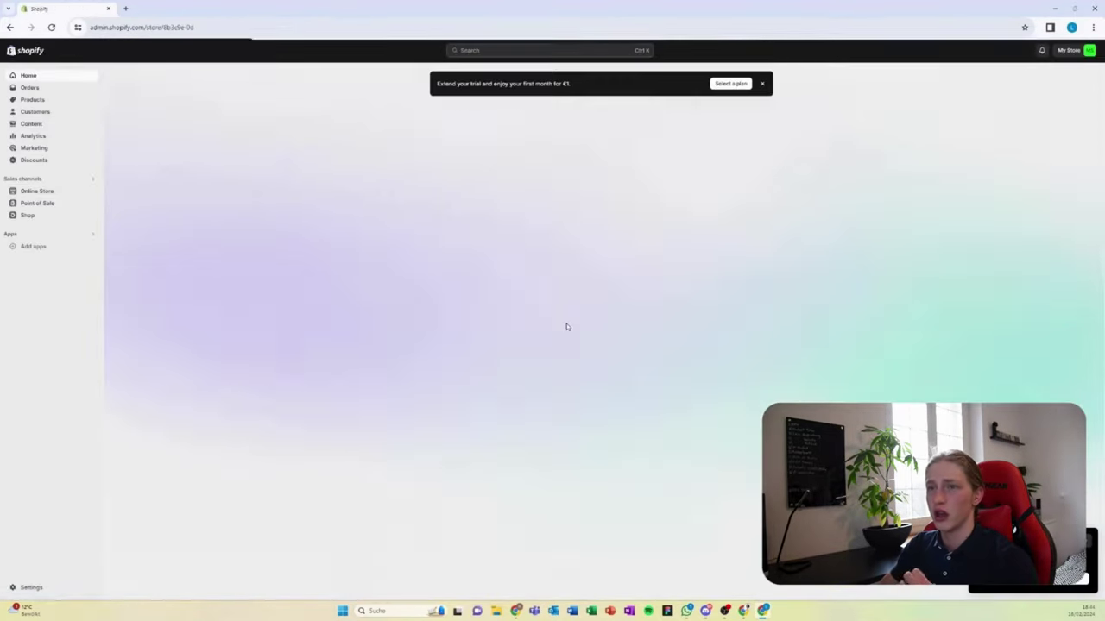
Step: Set the store currency to US Dollar and the time zone to (GMT-04:00) Georgetown
left_click(31, 587)
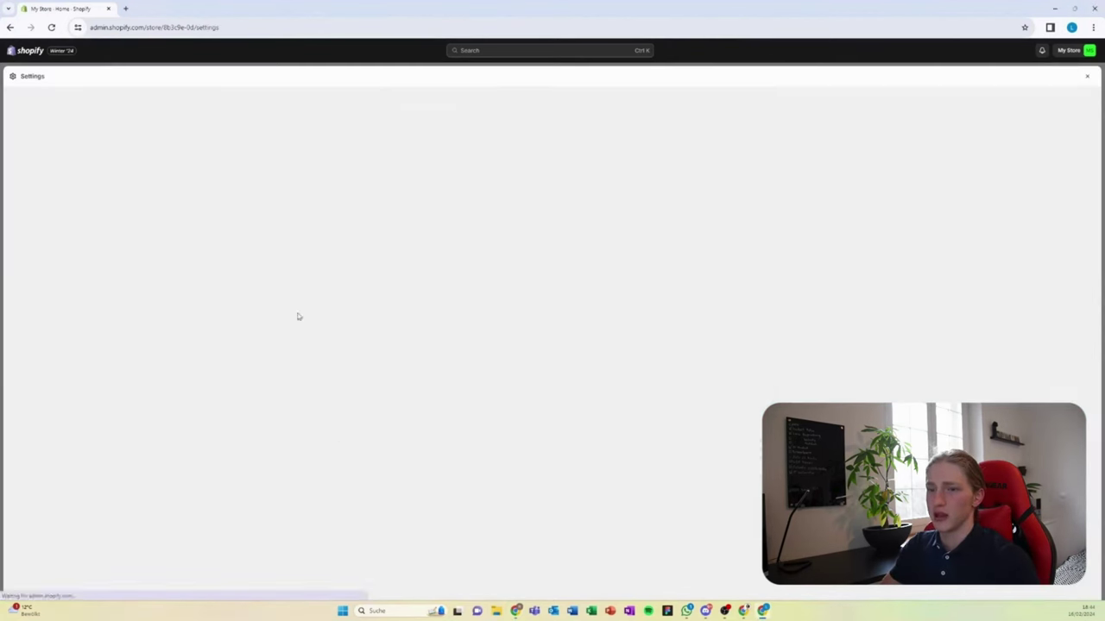
left_click(552, 331)
scroll(557, 396, "down", 3)
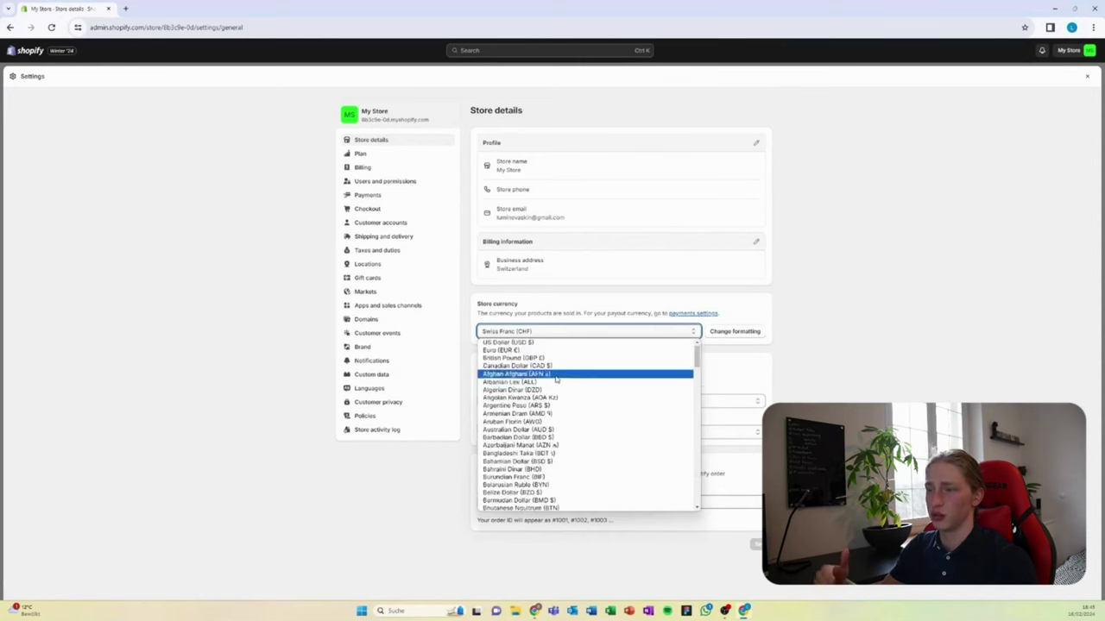
left_click(553, 374)
left_click(557, 417)
scroll(559, 473, "up", 4)
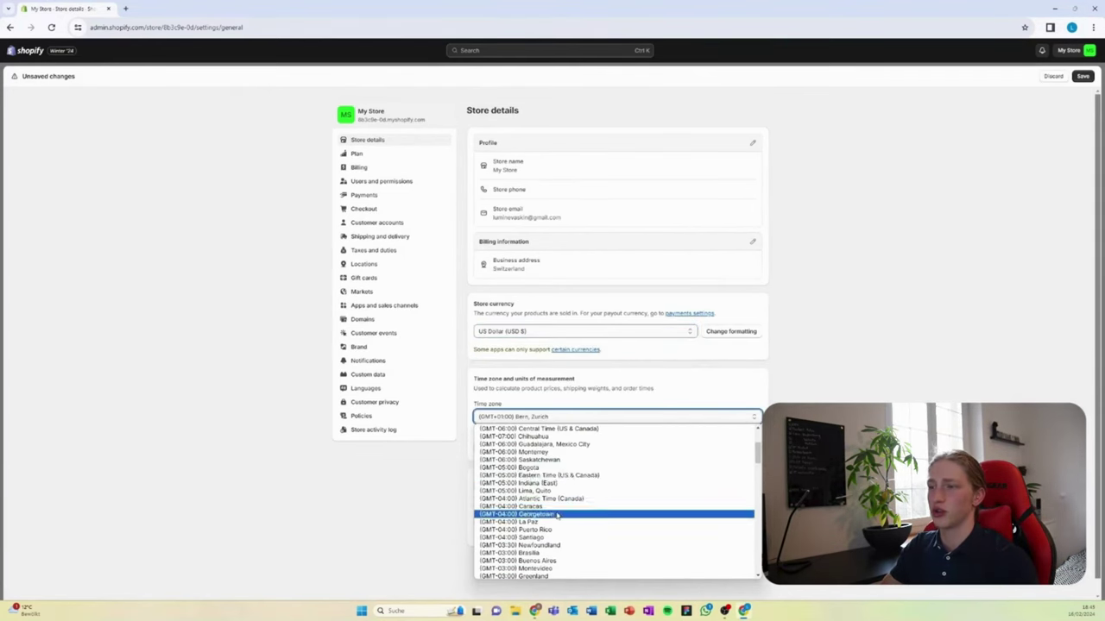
left_click(547, 515)
Step: Rename the store profile from My Store to Lumineva Skin and save it
left_click(753, 142)
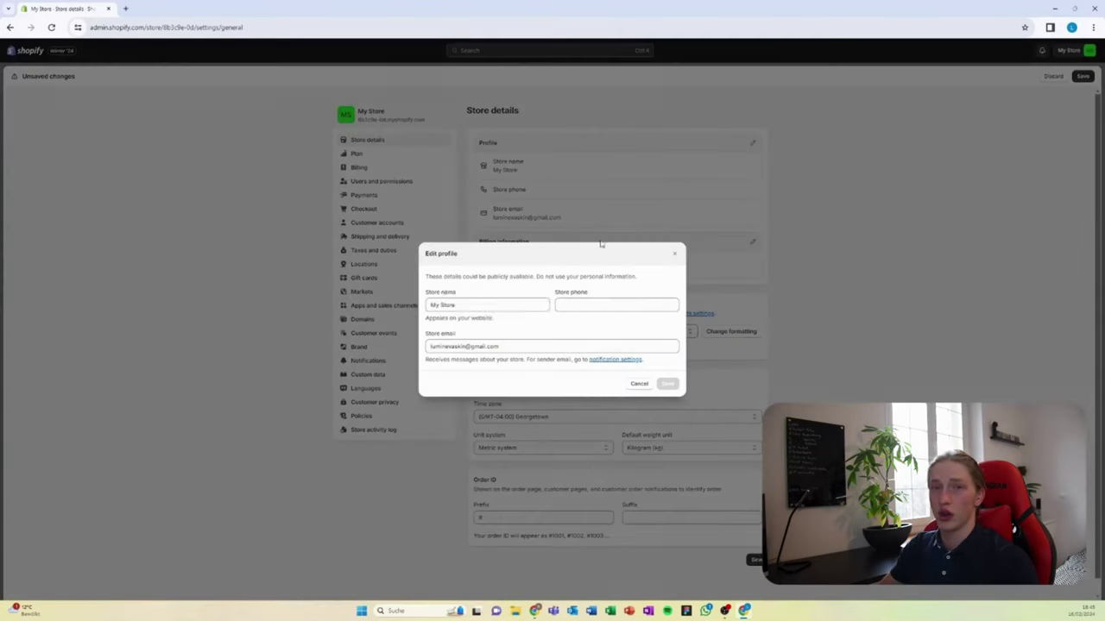
triple_click(475, 304)
type("Luminera Skin")
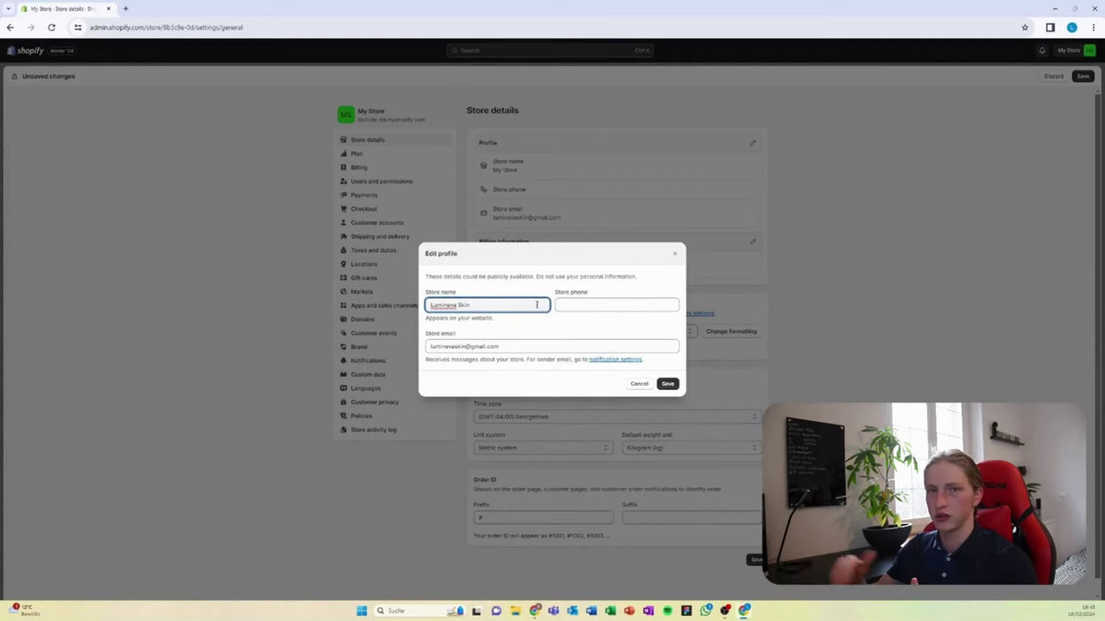
left_click(667, 383)
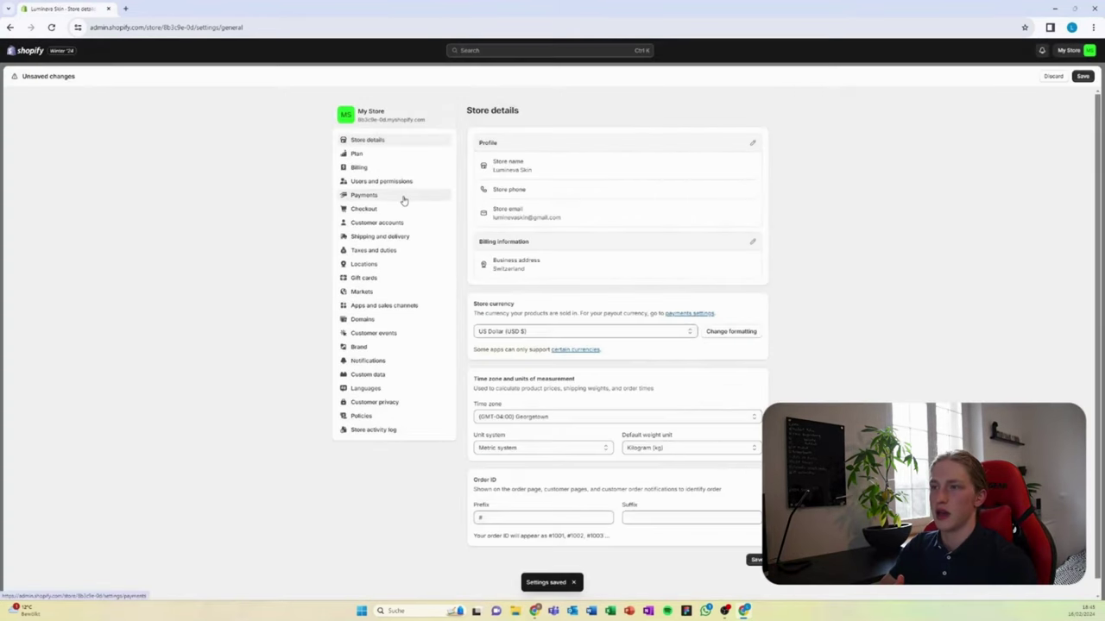
left_click(407, 199)
left_click(623, 344)
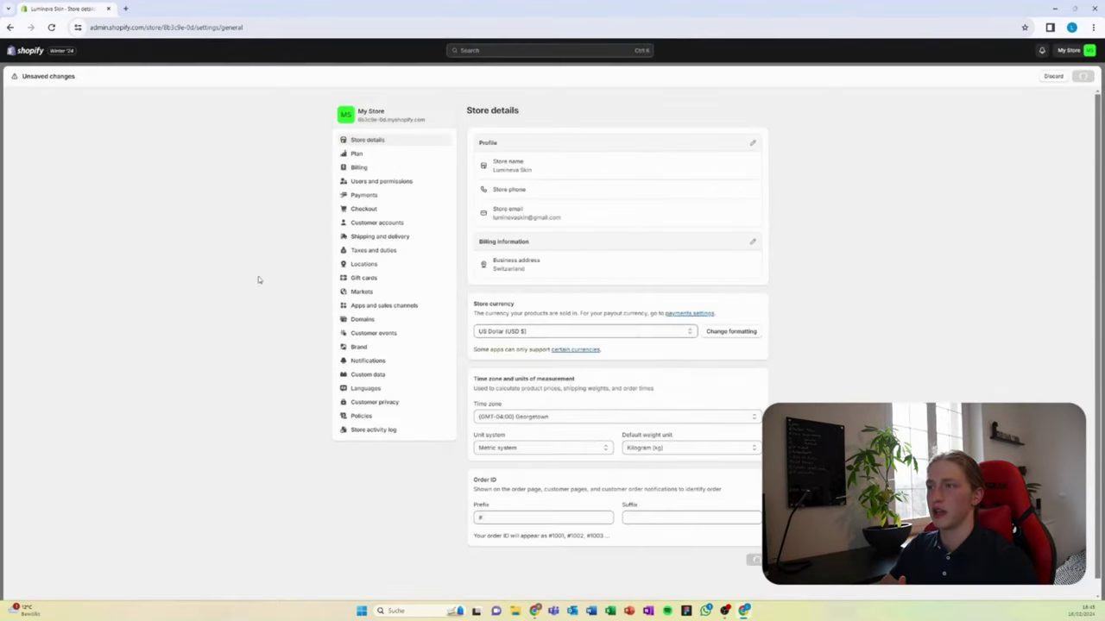
Step: Complete the Shopify Payments account setup by submitting the business info
left_click(381, 199)
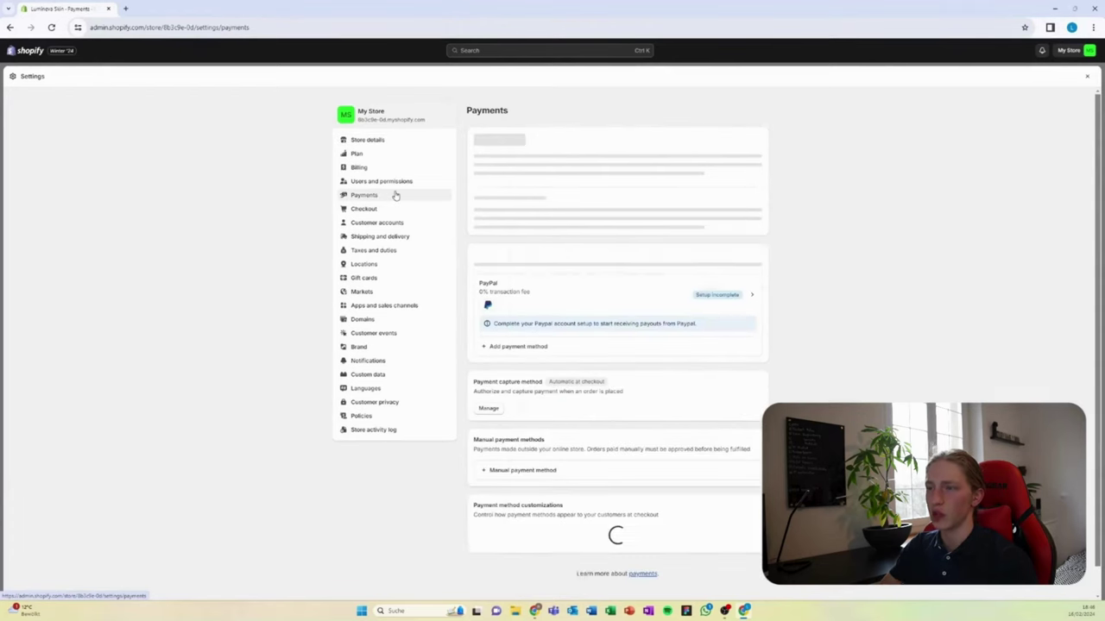
left_click(524, 233)
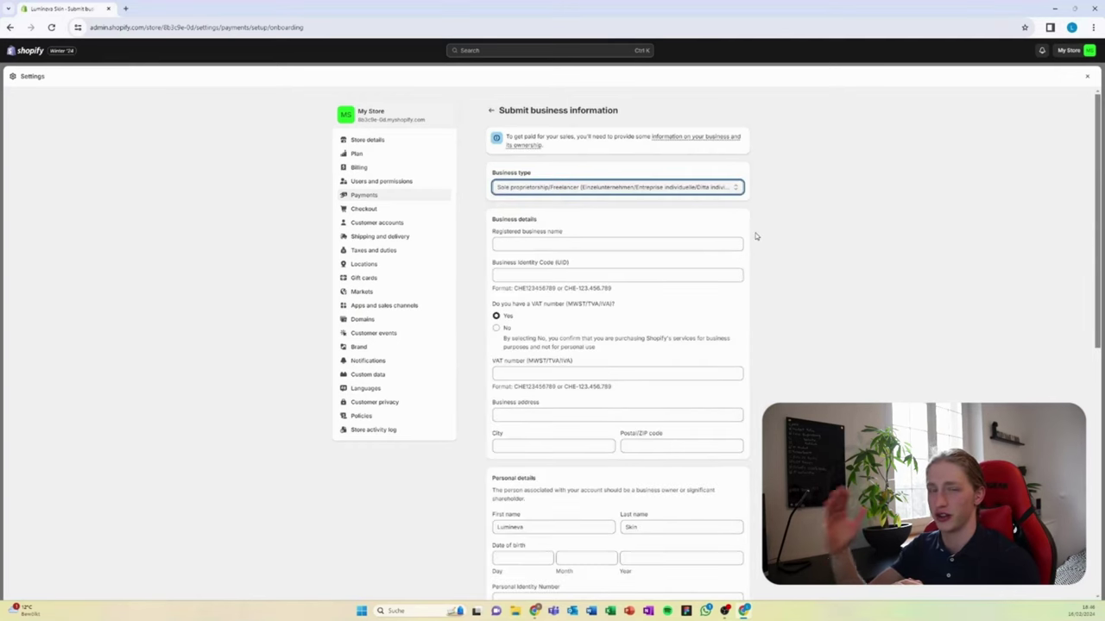
scroll(755, 235, "down", 6)
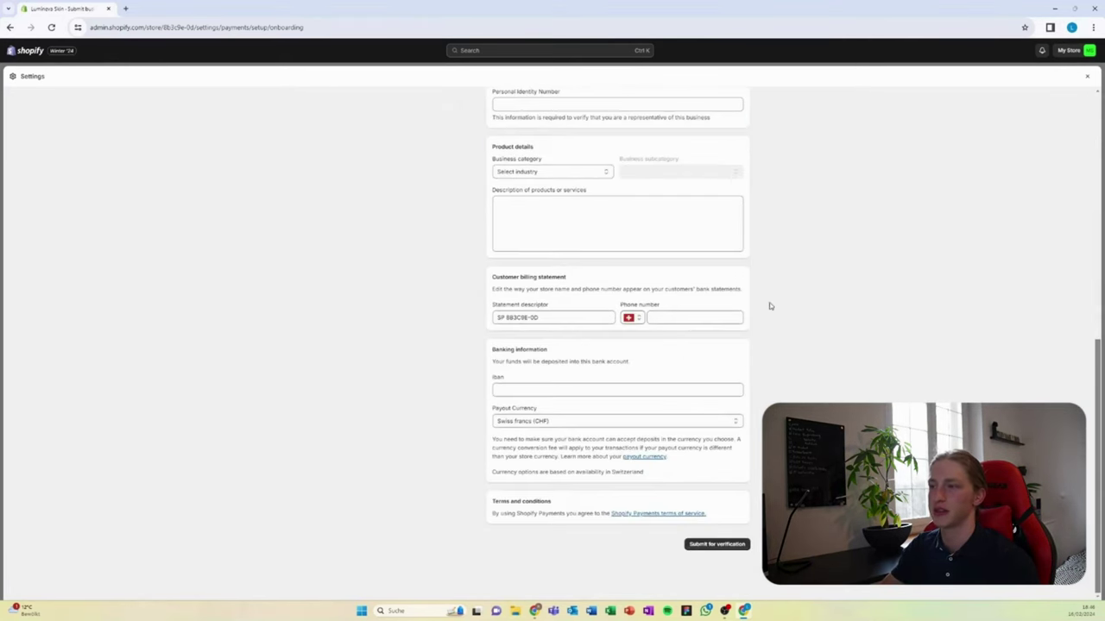
scroll(771, 306, "up", 10)
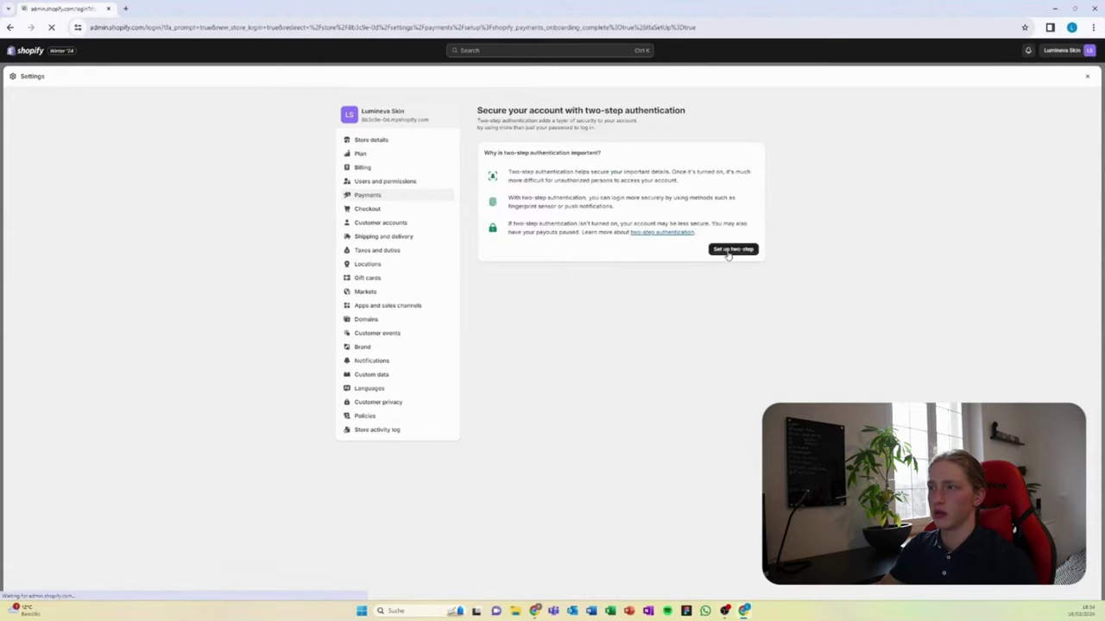
Step: Set up two-step authentication via SMS and download the recovery codes
left_click(732, 250)
left_click(610, 351)
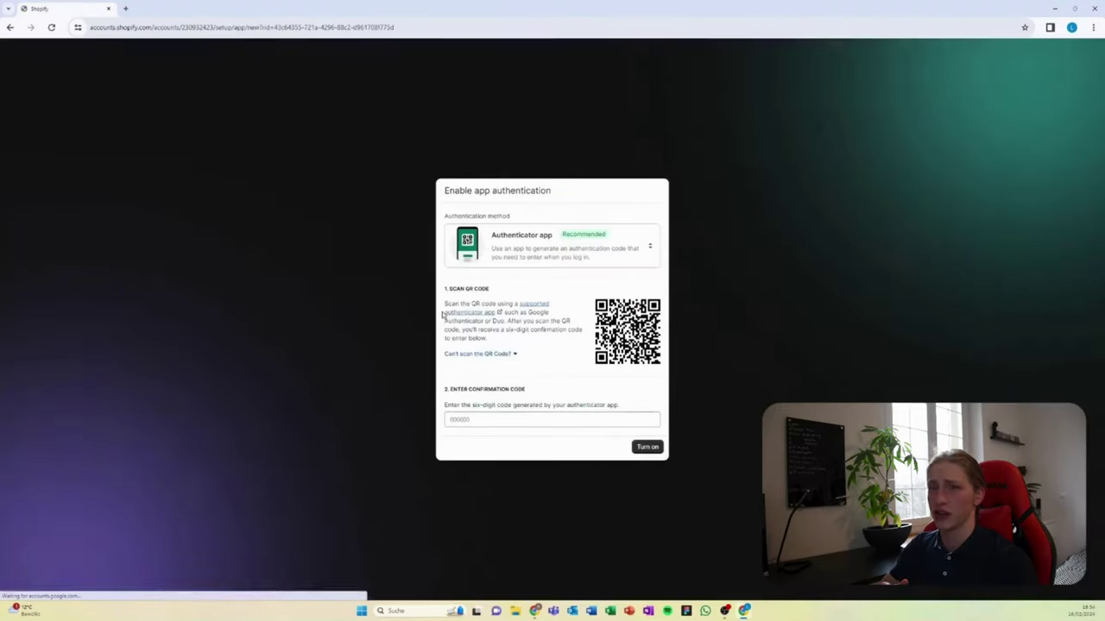
left_click(535, 249)
left_click(523, 389)
left_click(505, 345)
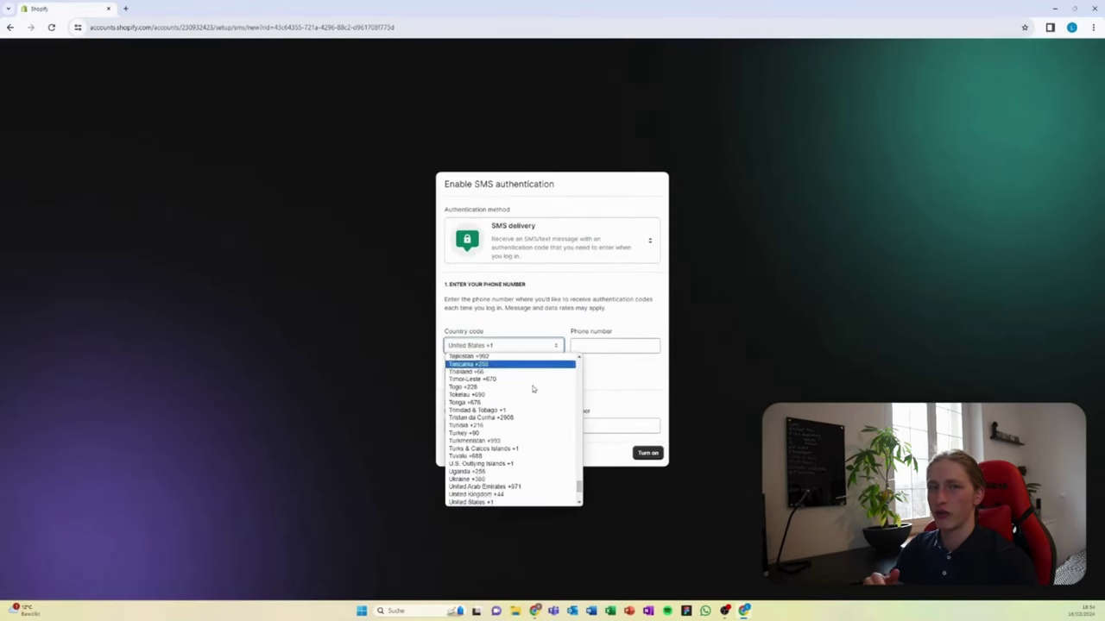
scroll(525, 424, "down", 10)
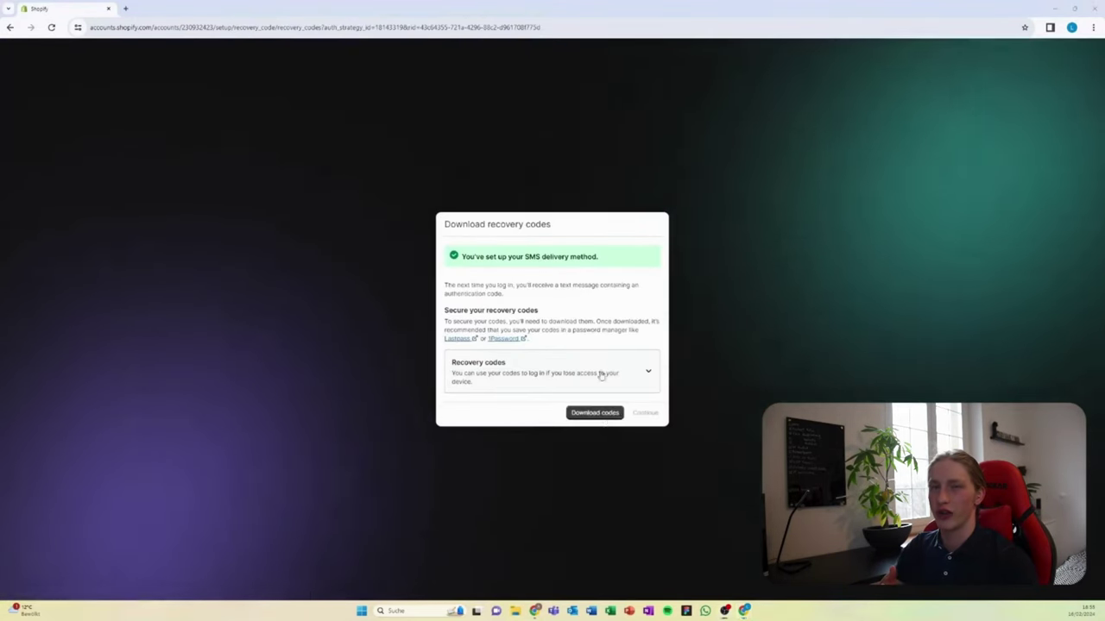
left_click(597, 412)
left_click(643, 413)
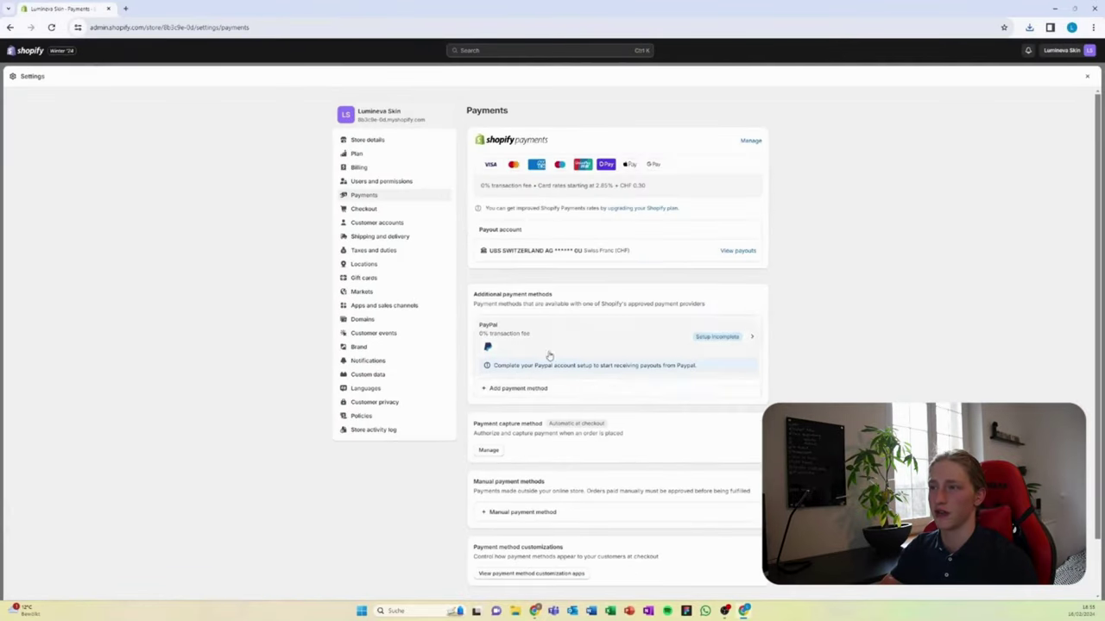
Step: Connect a PayPal account as a payment method so it shows active
left_click(552, 349)
left_click(516, 167)
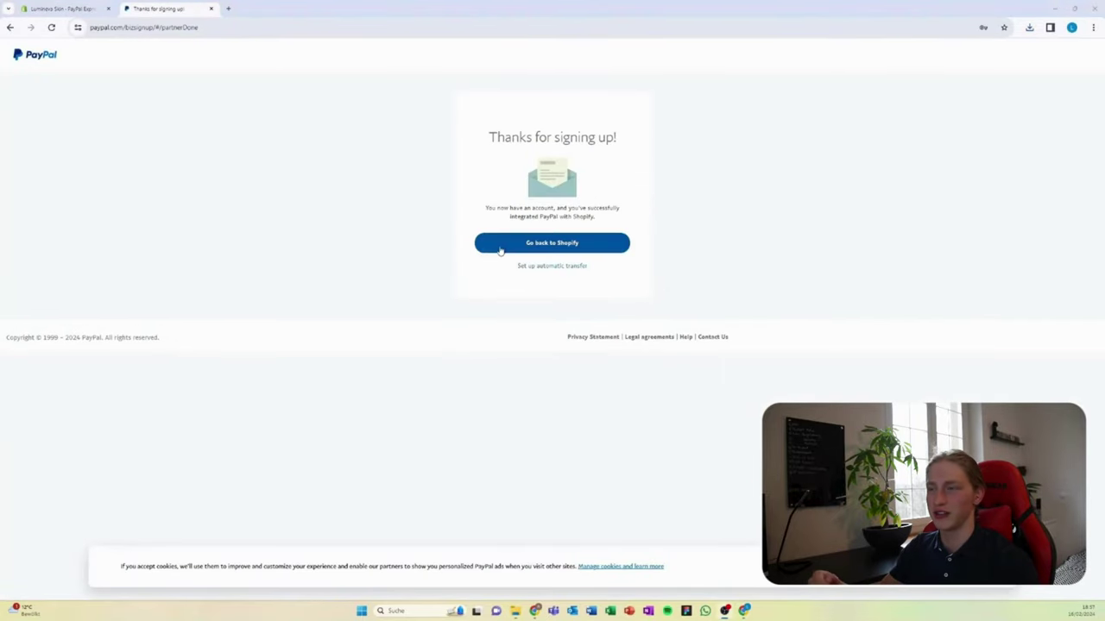
left_click(501, 246)
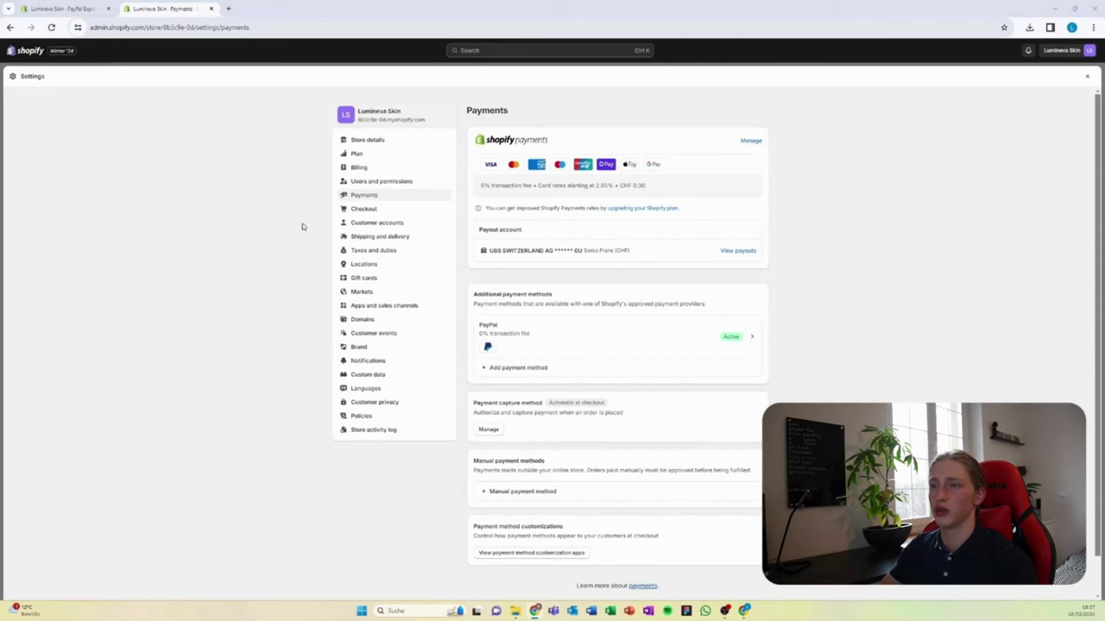
left_click(380, 237)
Step: Change the International Standard shipping rate from 18.00 to free (0)
left_click(609, 191)
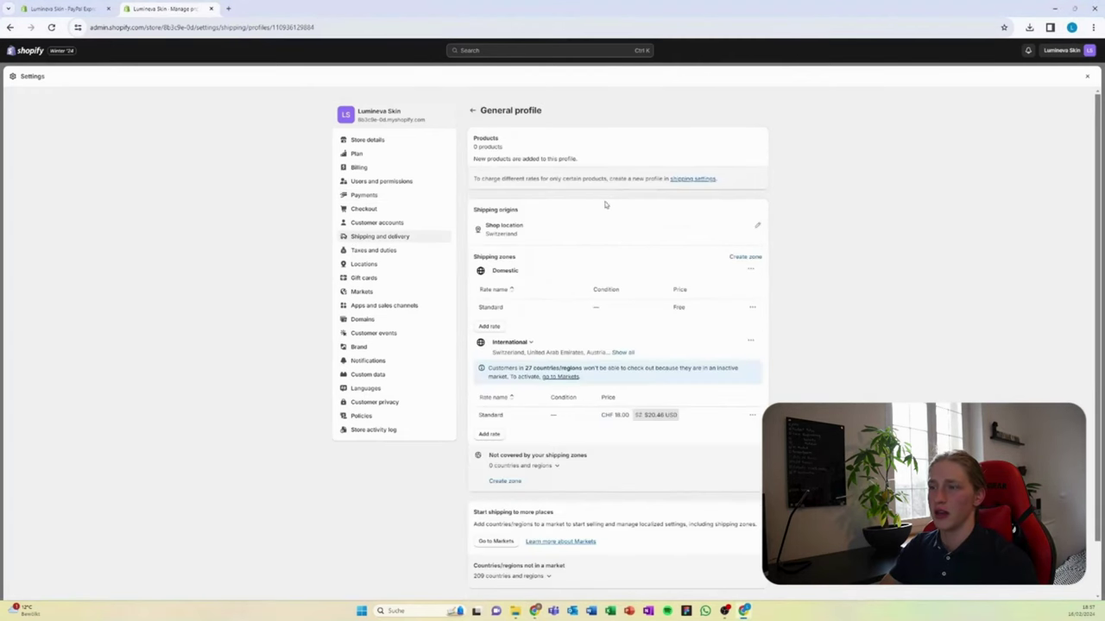
scroll(597, 221, "down", 1)
left_click(752, 376)
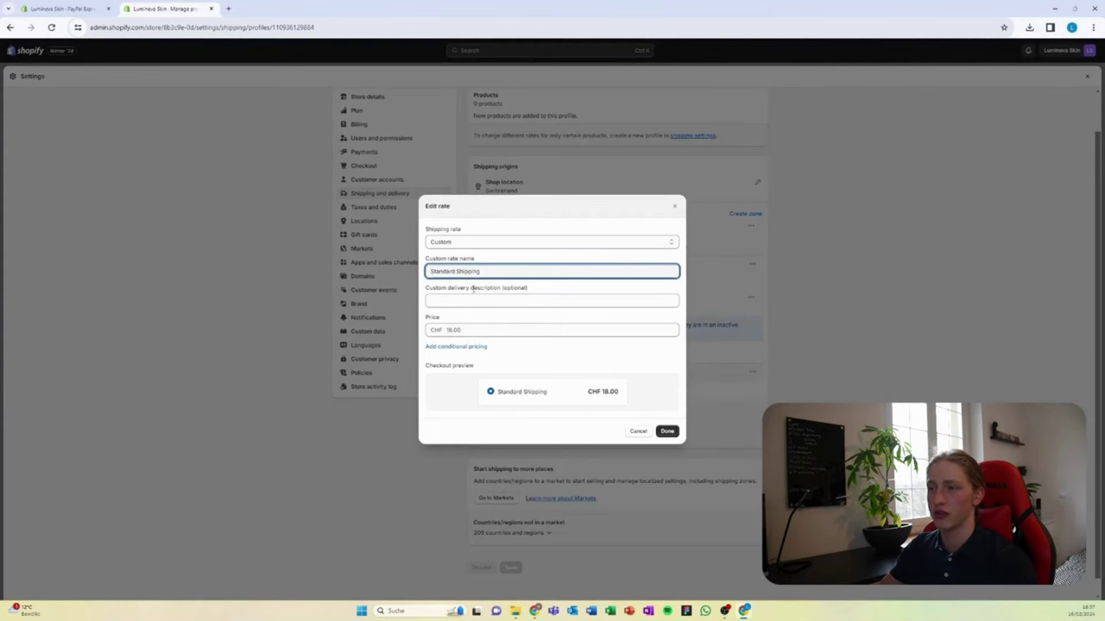
triple_click(537, 330)
type("0")
left_click(666, 431)
Step: Add a $4.99 Priority Shipping rate and save the shipping profile
left_click(483, 390)
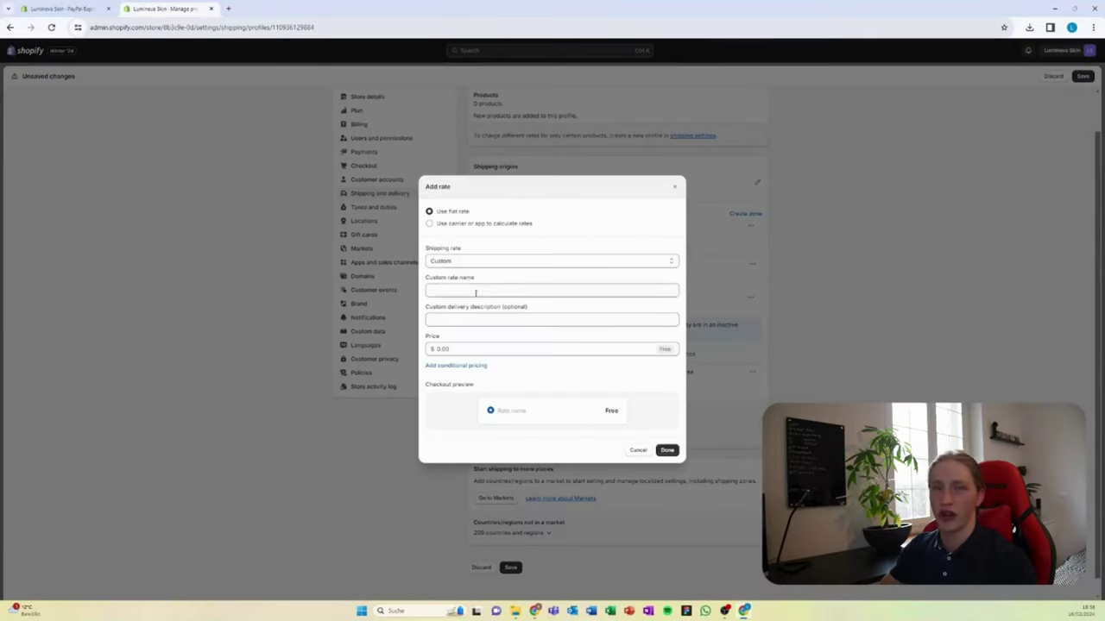
left_click(473, 290)
type("Priority Shipping")
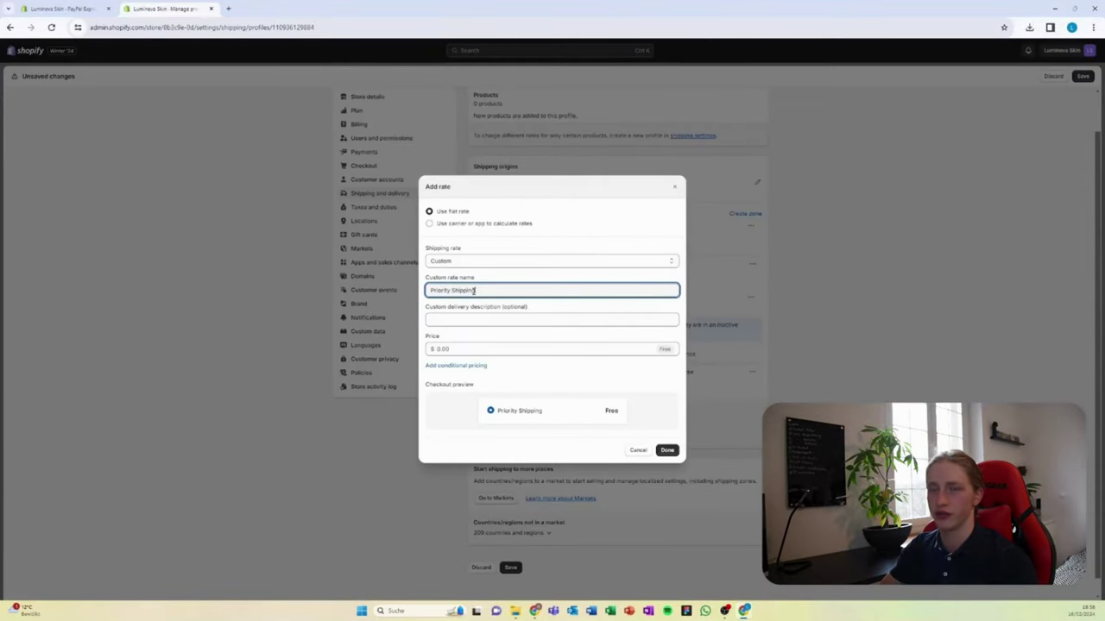
left_click(459, 349)
type("4.99")
left_click(666, 450)
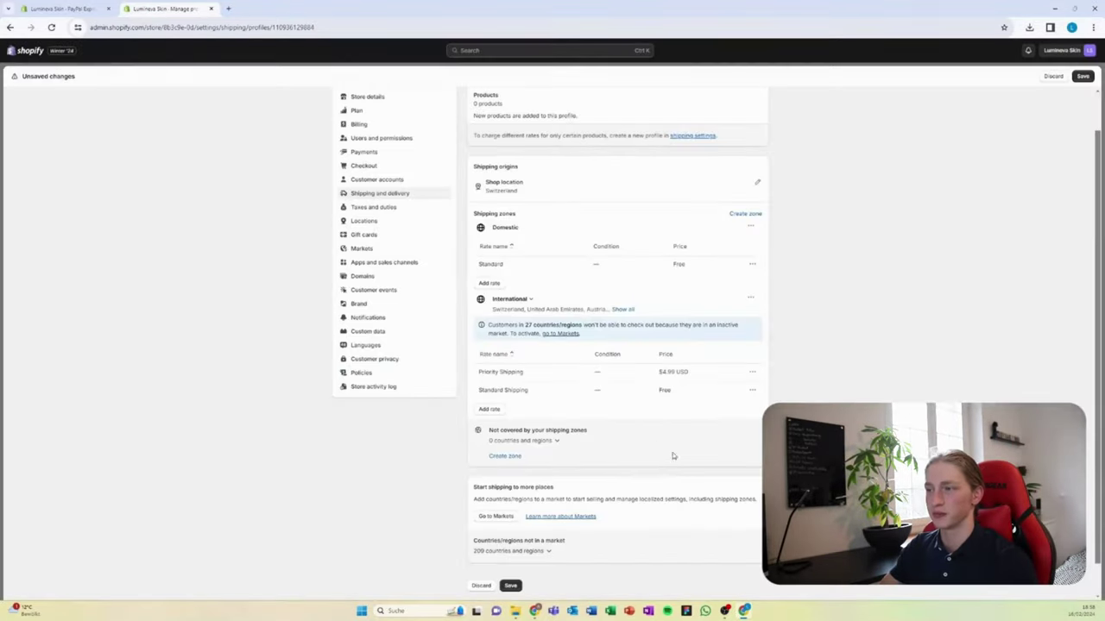
left_click(510, 585)
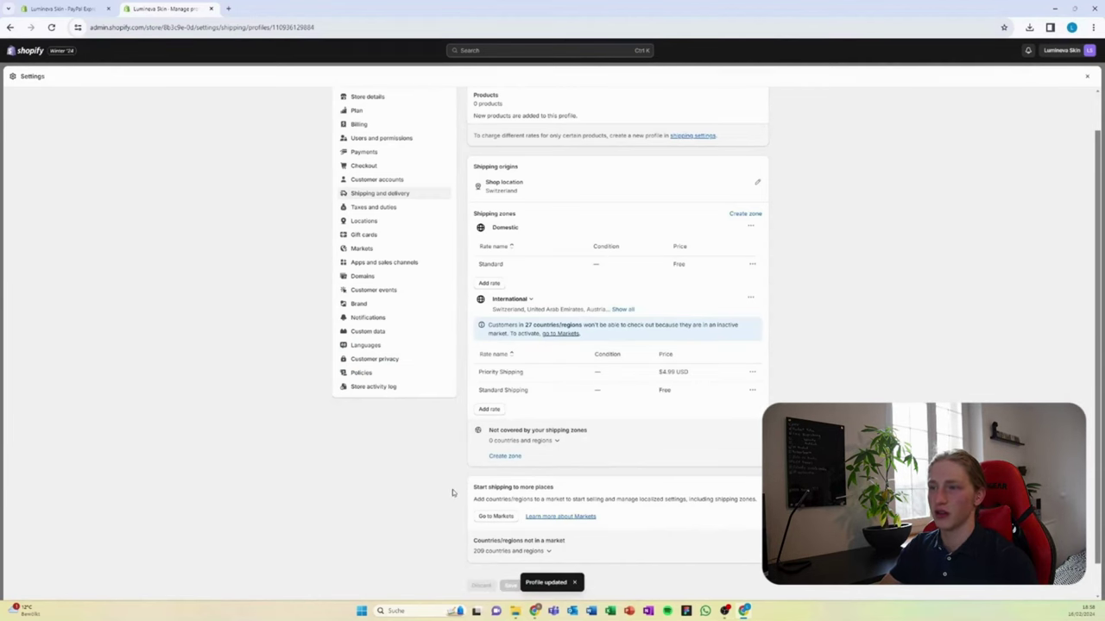
Step: Set the International market's status to Active
left_click(402, 250)
left_click(688, 235)
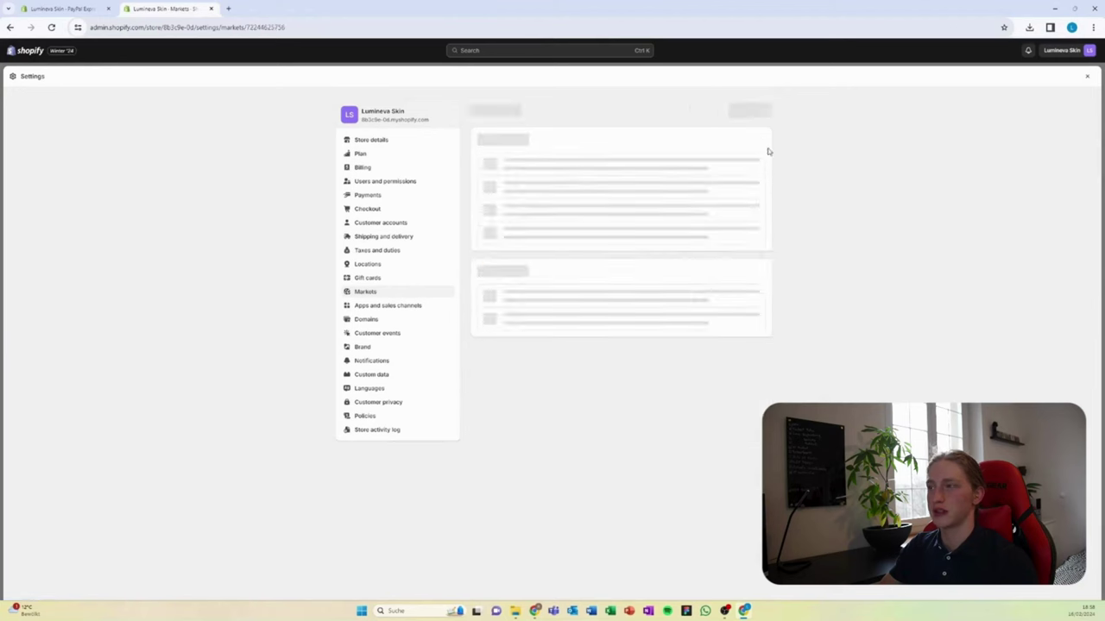
left_click(750, 110)
left_click(744, 130)
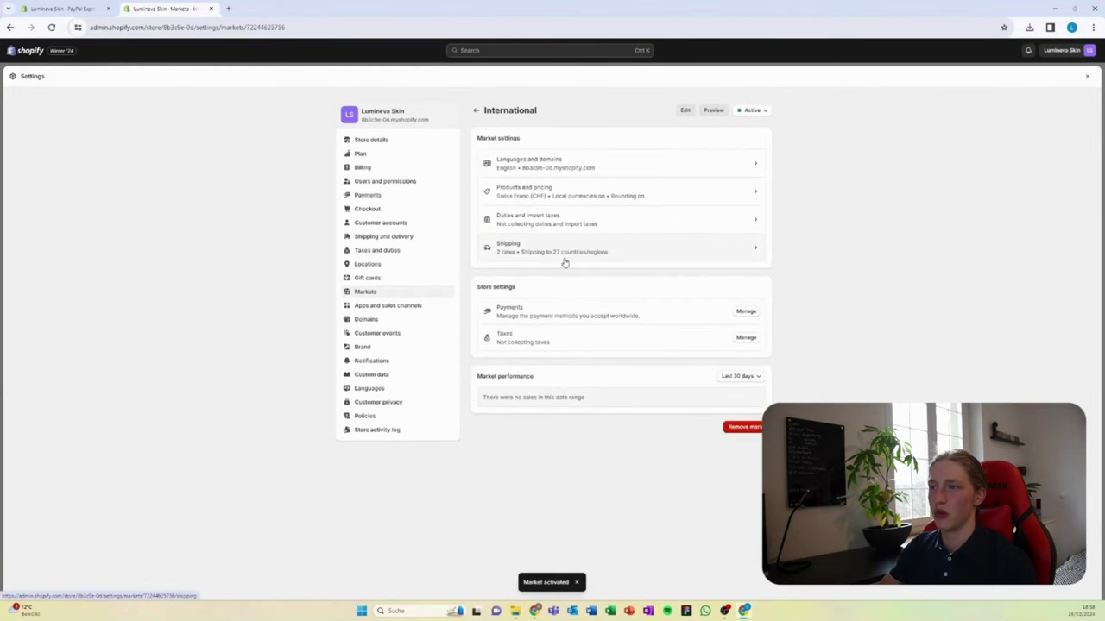
Step: Fill the privacy policy and terms of service from templates and save the policies
left_click(405, 417)
scroll(460, 446, "down", 10)
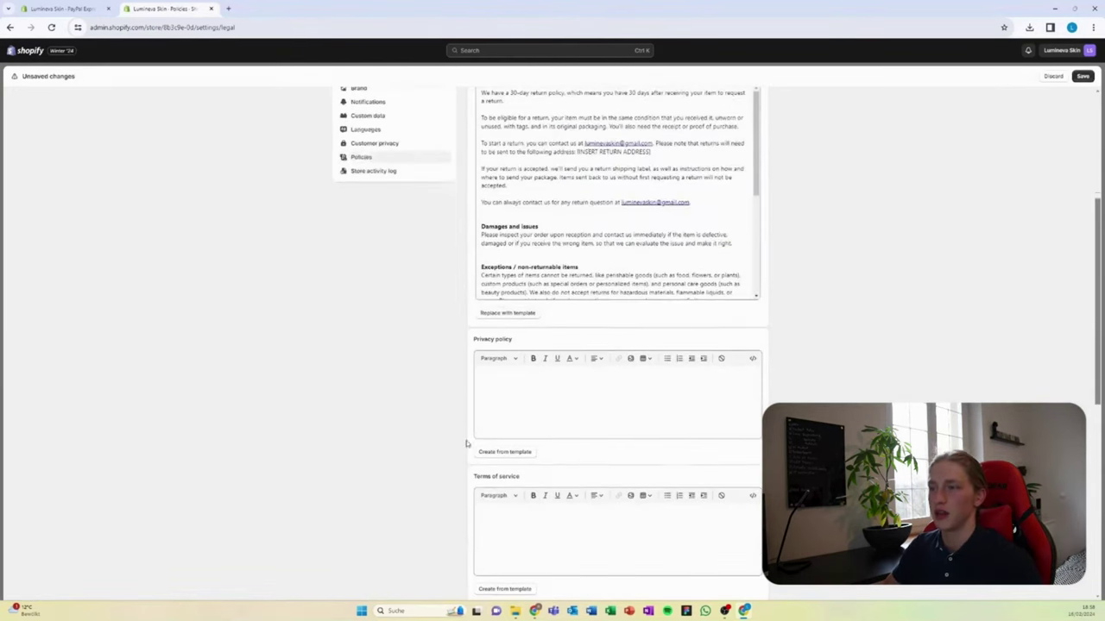
left_click(506, 453)
scroll(483, 406, "down", 5)
left_click(501, 389)
scroll(453, 394, "down", 4)
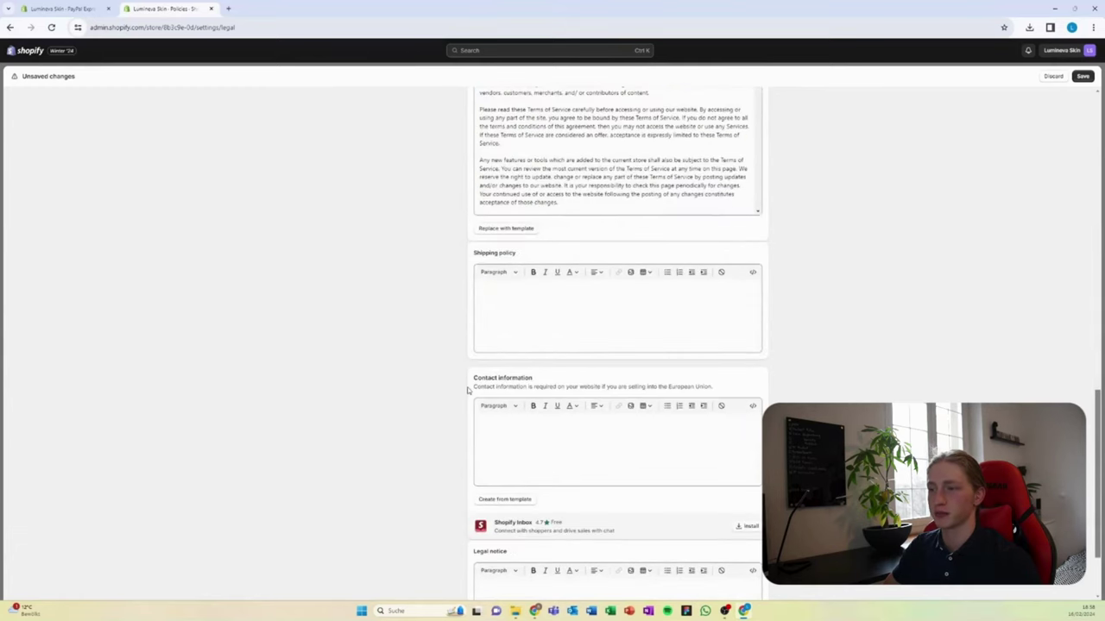
scroll(466, 388, "up", 15)
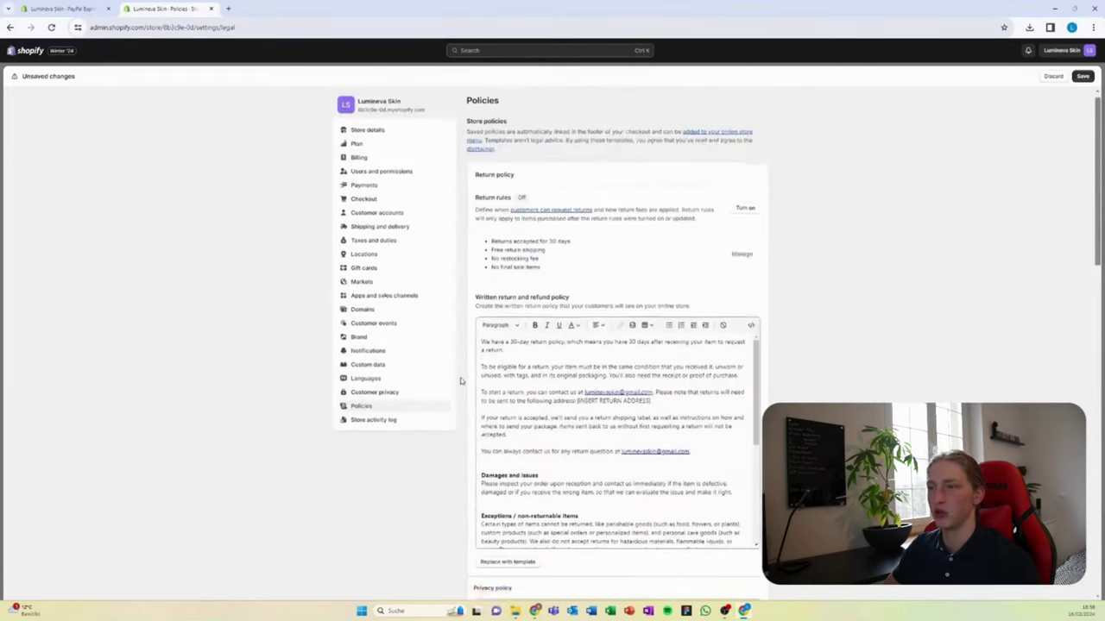
left_click(1083, 76)
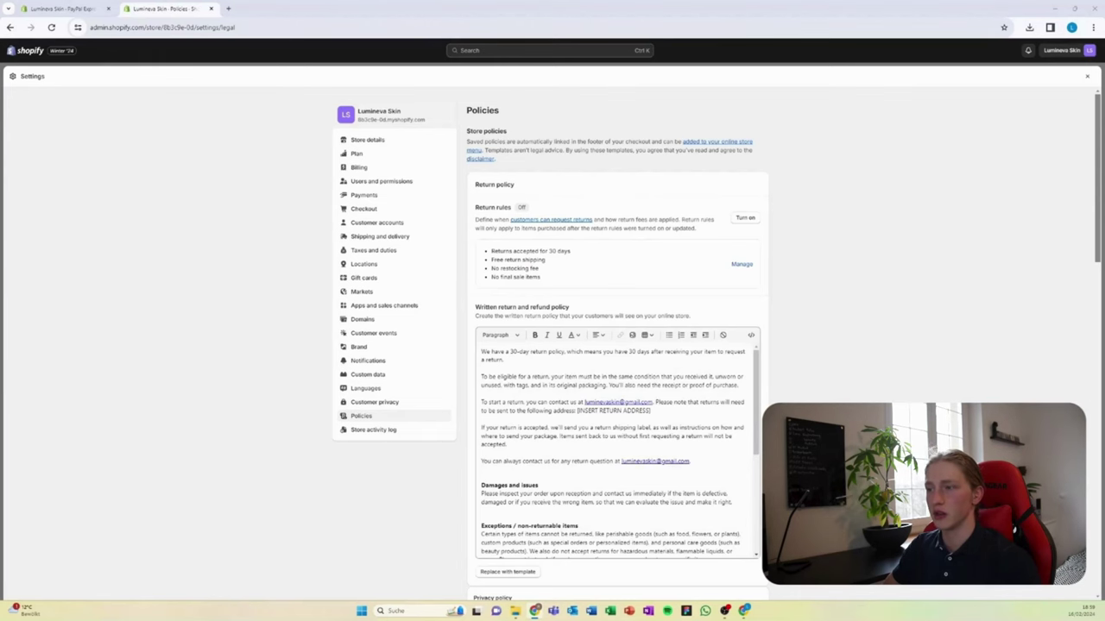
Step: Review the saved policies, then close settings to return to the admin home
scroll(550, 345, "down", 20)
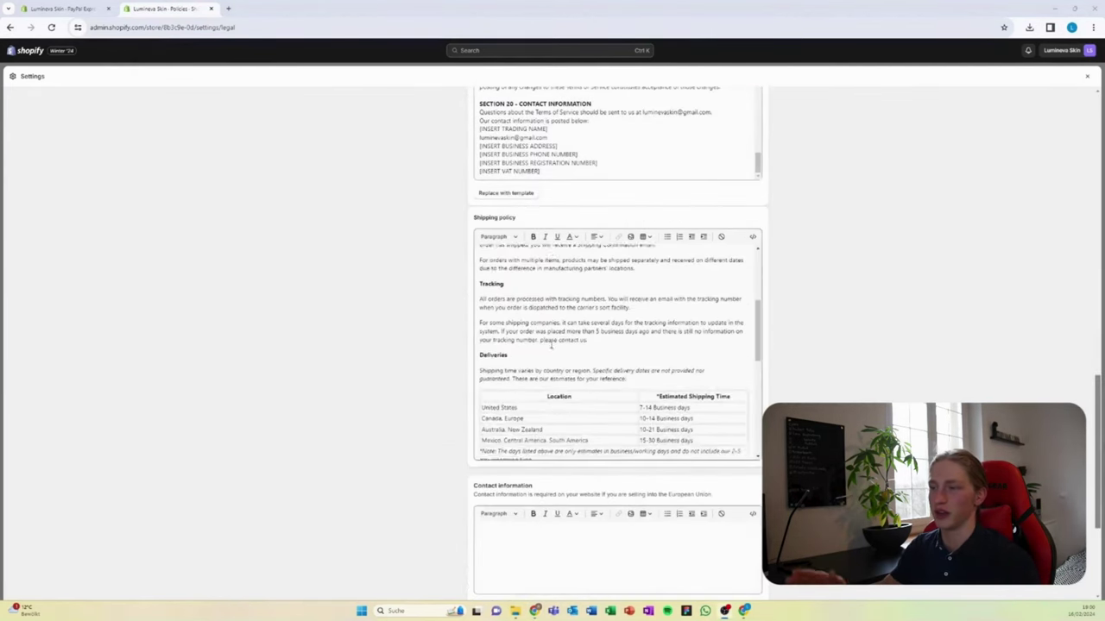
scroll(551, 345, "down", 10)
scroll(439, 377, "up", 20)
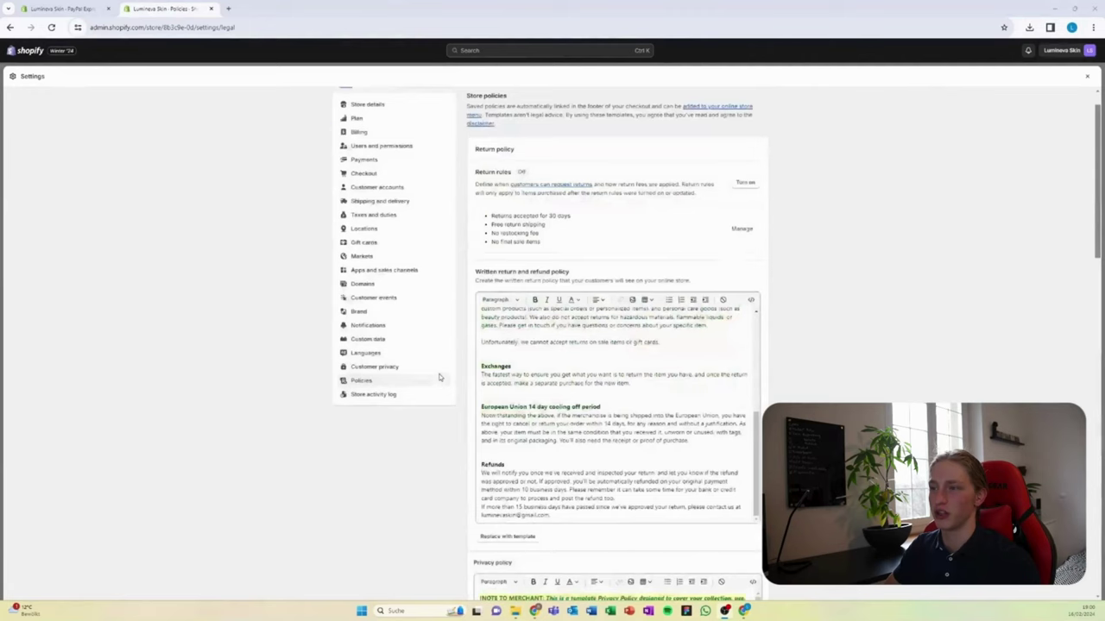
scroll(439, 377, "up", 2)
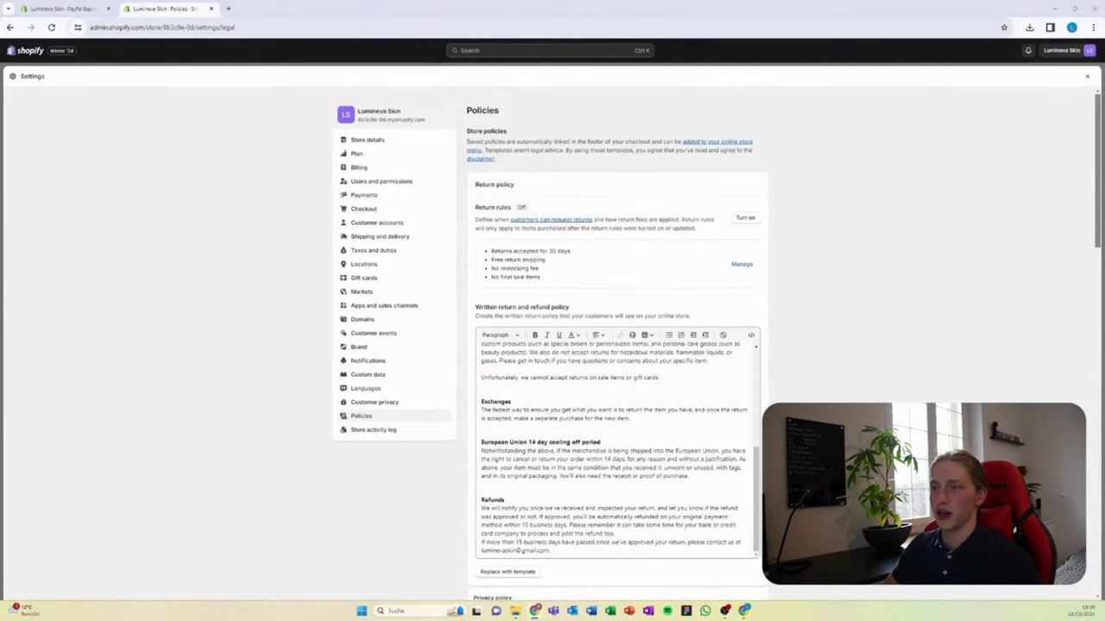
key("Escape")
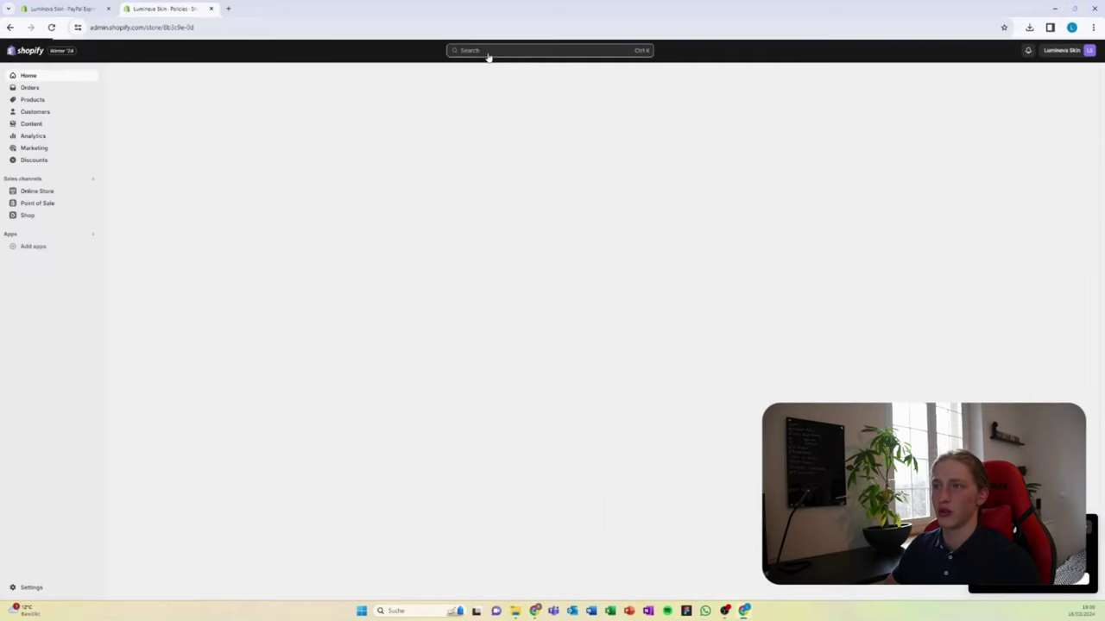
Step: Find the Track123 app via 'track 123' search and install it, approving data access
left_click(487, 52)
type("track 123")
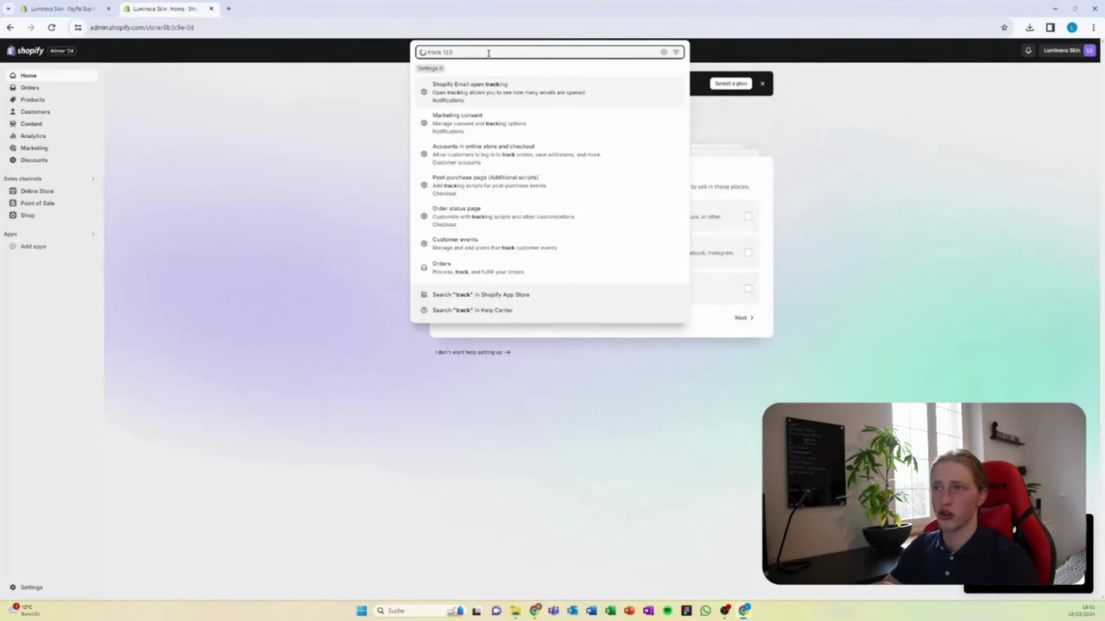
left_click(486, 91)
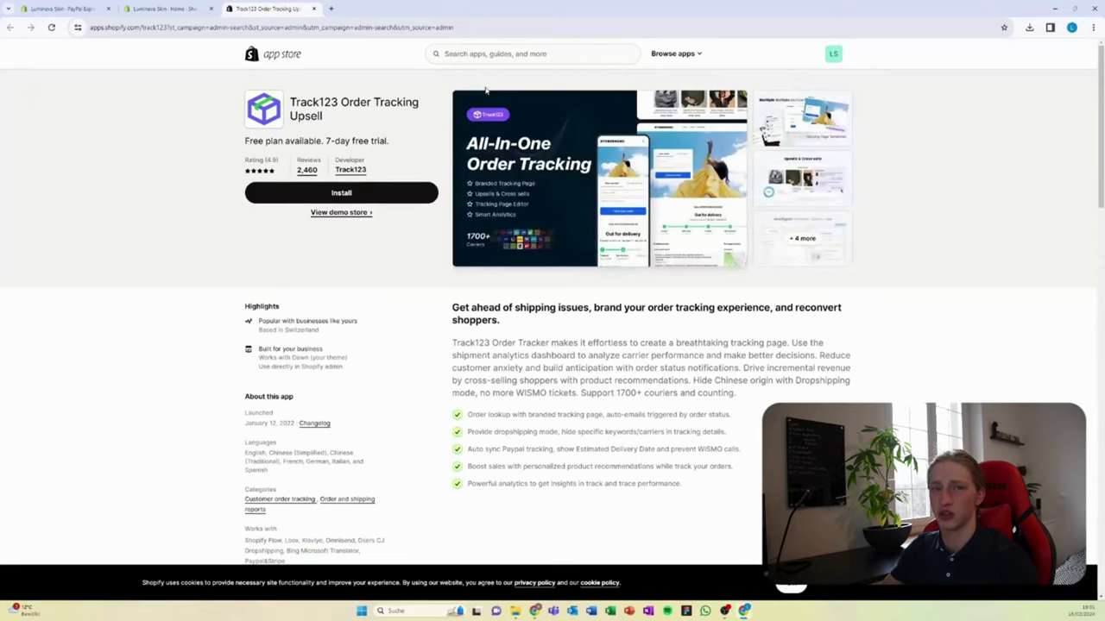
left_click(342, 192)
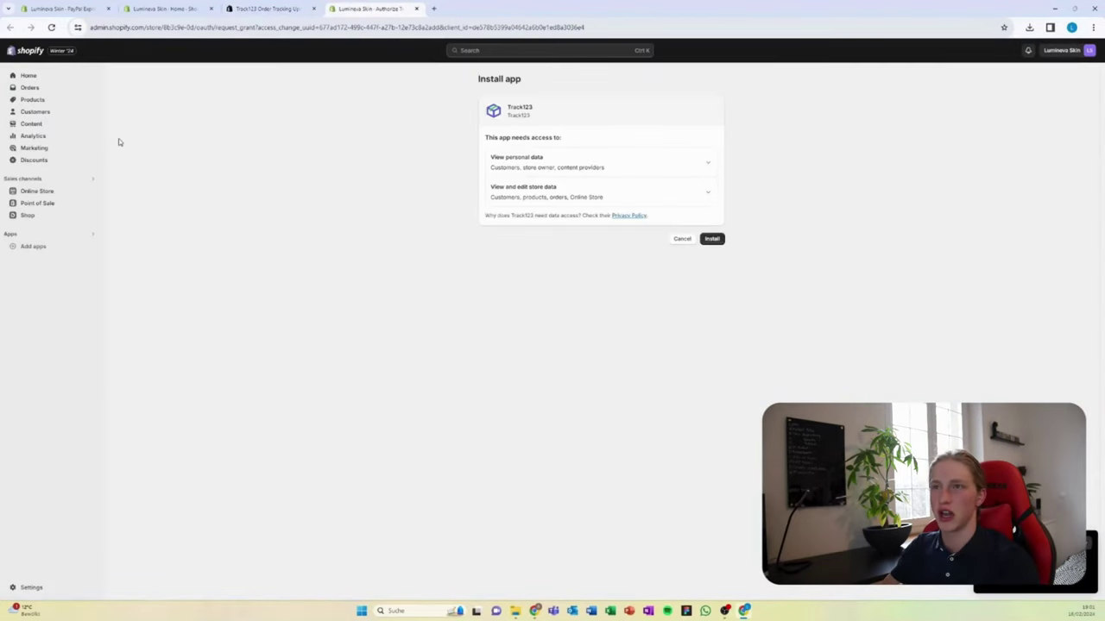
left_click(710, 236)
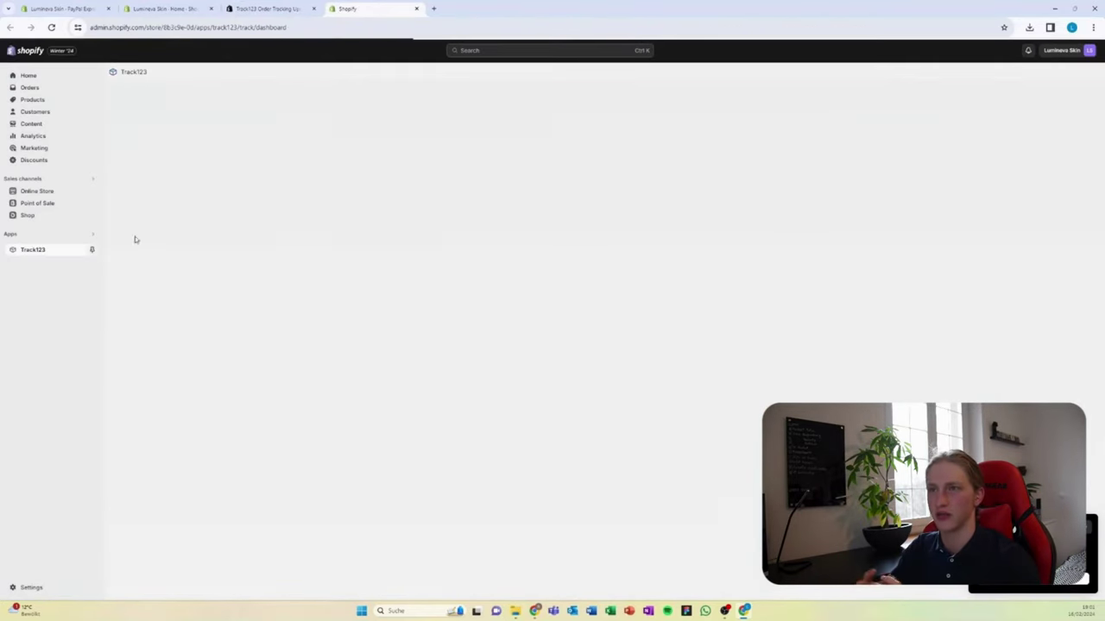
Step: Pin Track123 to the apps list and finish its welcome onboarding
left_click(91, 249)
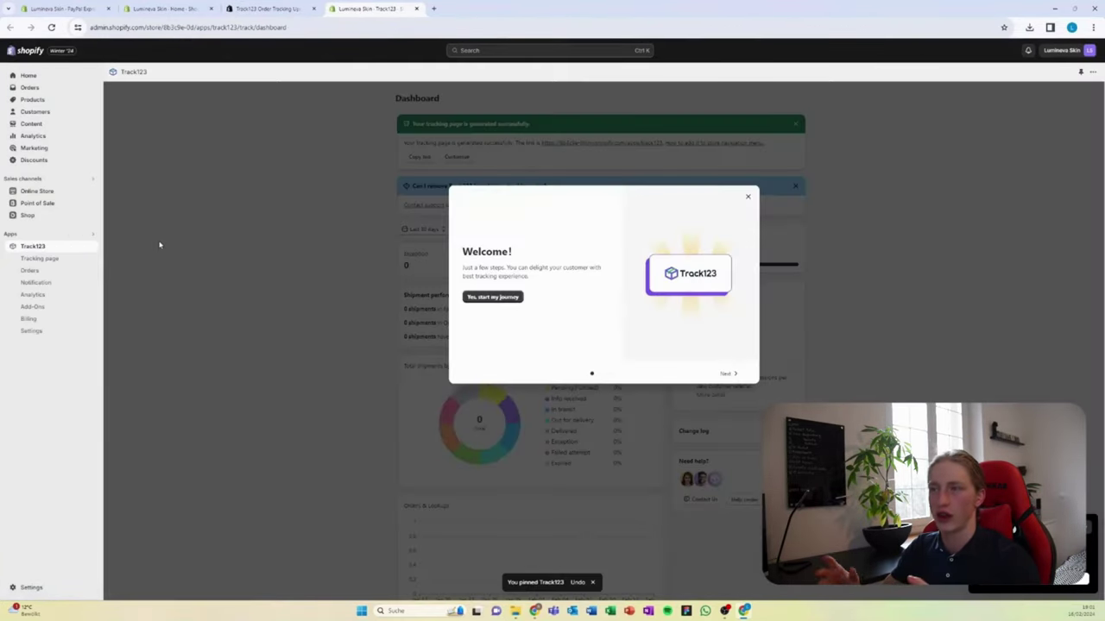
left_click(507, 297)
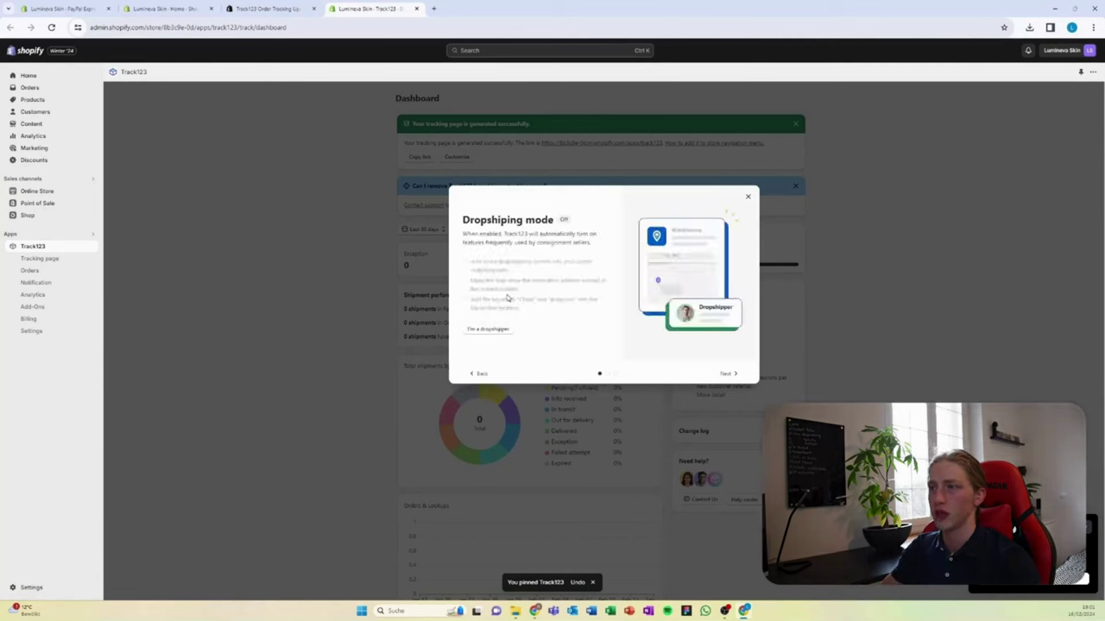
left_click(725, 373)
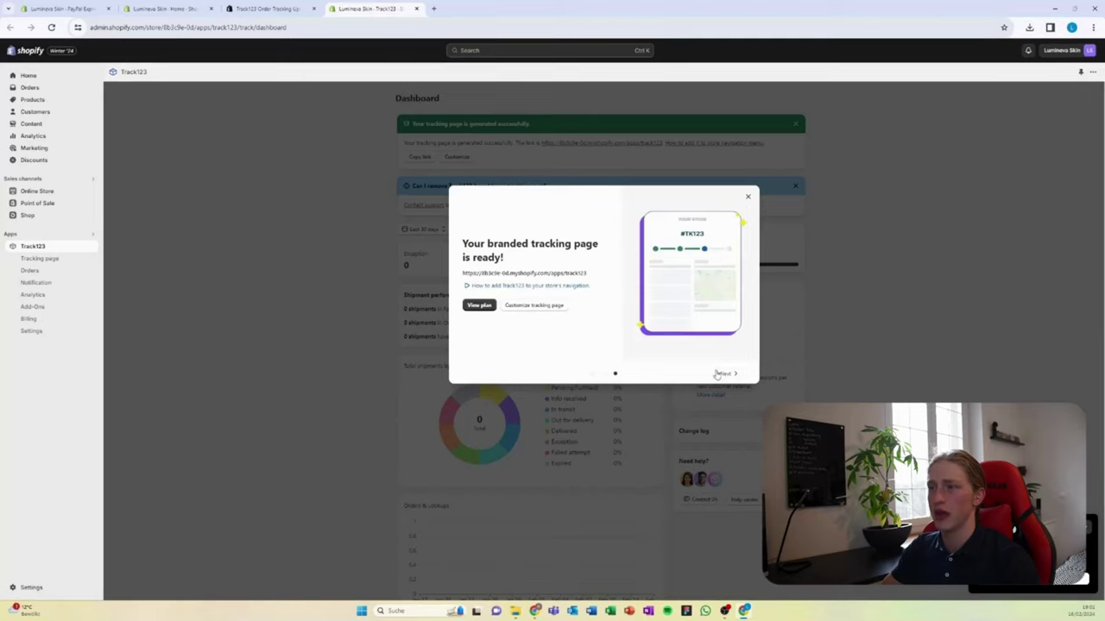
left_click(718, 373)
left_click(59, 194)
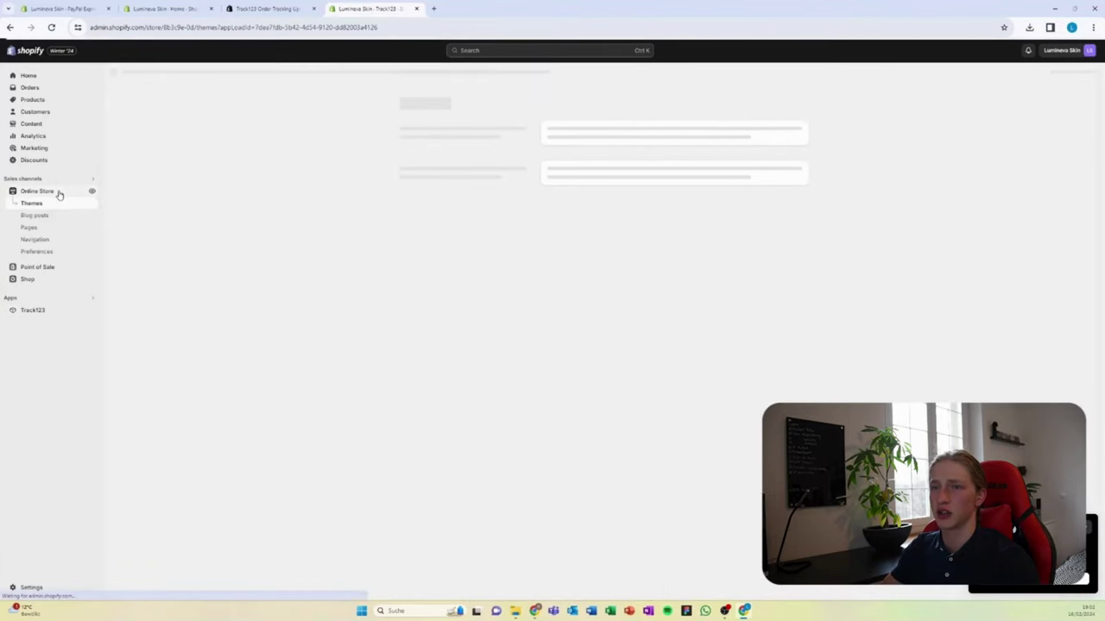
Step: In the Footer menu, remove Search and add a Track Your Order item
left_click(54, 240)
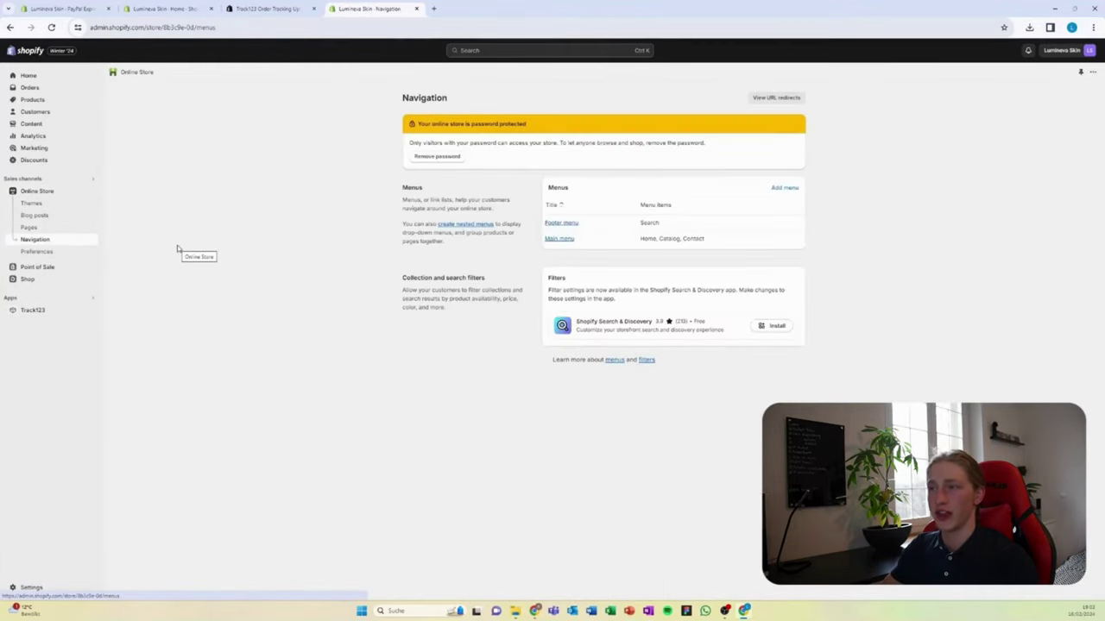
left_click(561, 224)
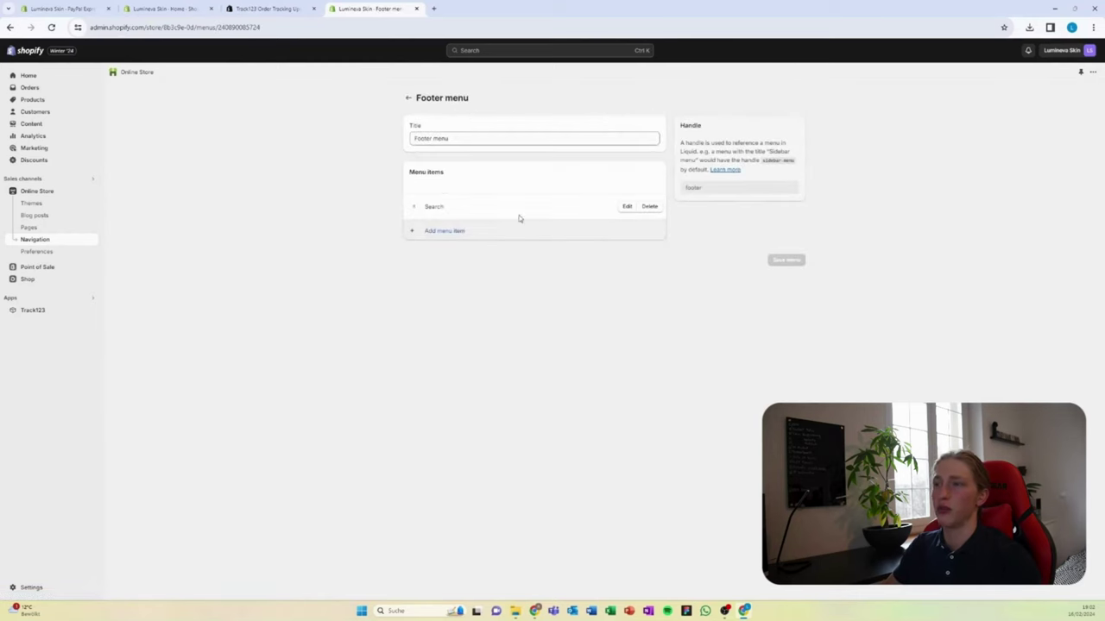
left_click(648, 207)
left_click(661, 346)
left_click(456, 239)
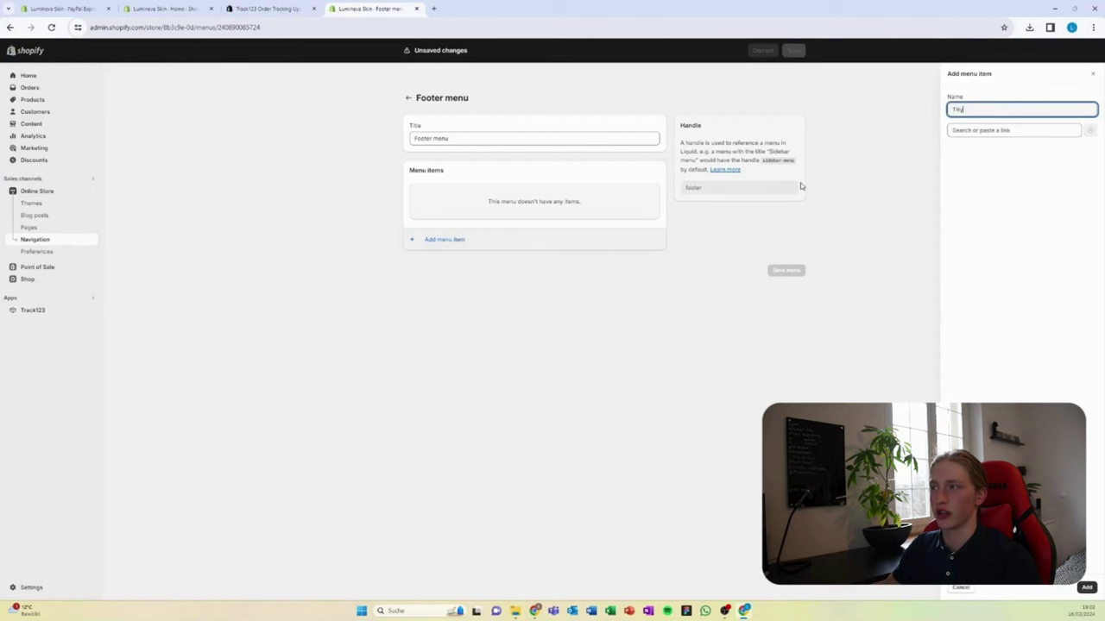
type("Track")
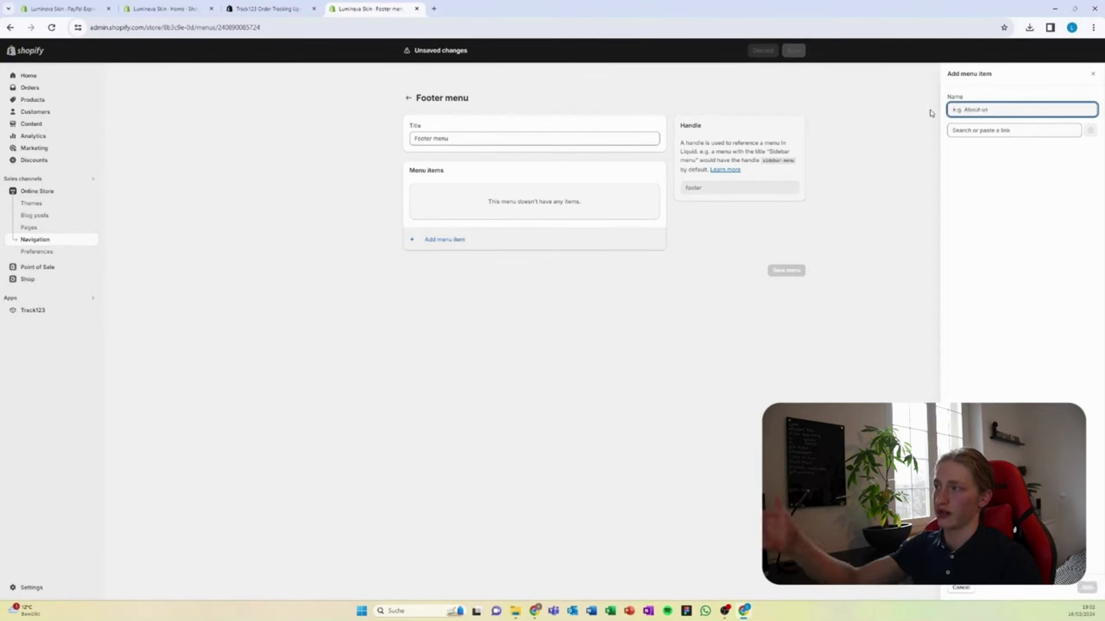
type(" Your Order")
left_click(979, 130)
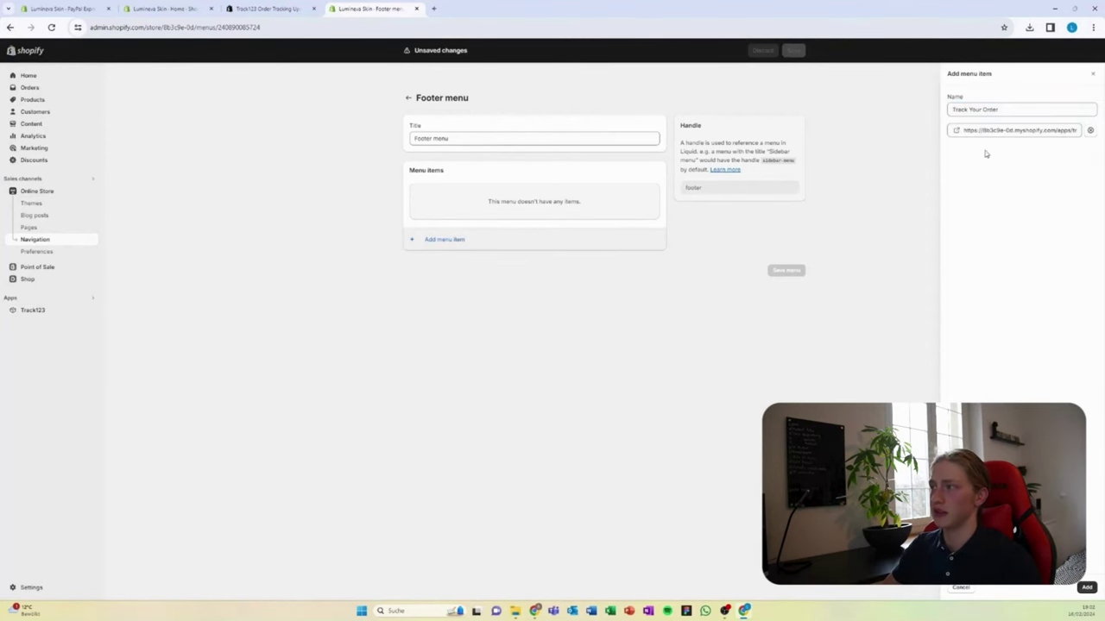
left_click(1087, 588)
Step: Add Privacy Policy and Refund Policy links to the Footer menu
left_click(444, 229)
left_click(980, 130)
left_click(970, 266)
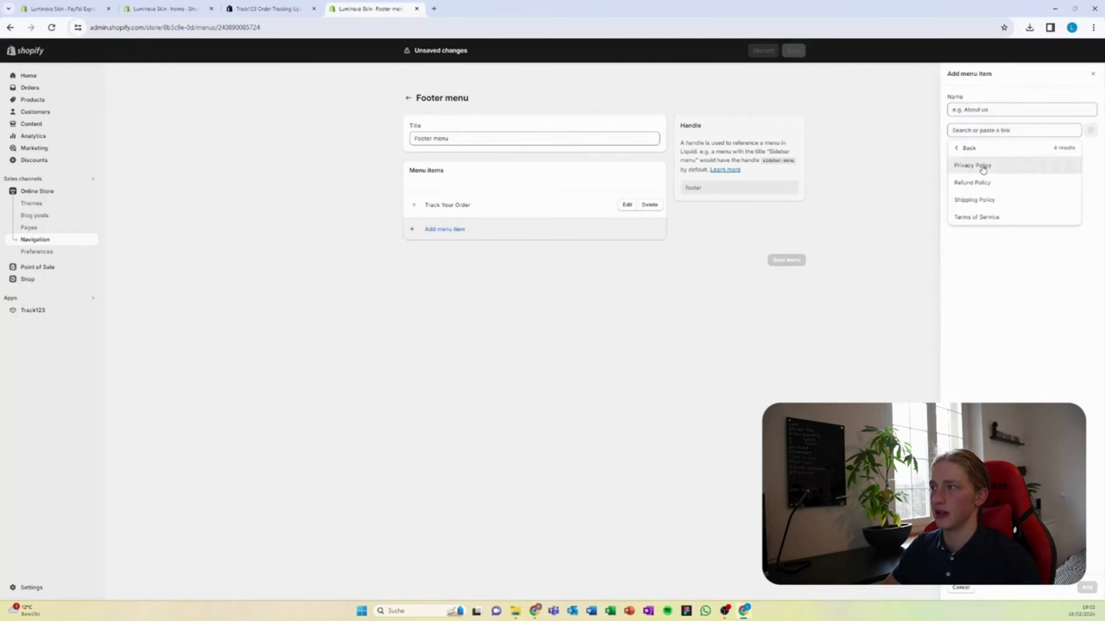
left_click(969, 165)
left_click(1086, 588)
left_click(444, 254)
left_click(979, 130)
left_click(969, 263)
left_click(975, 182)
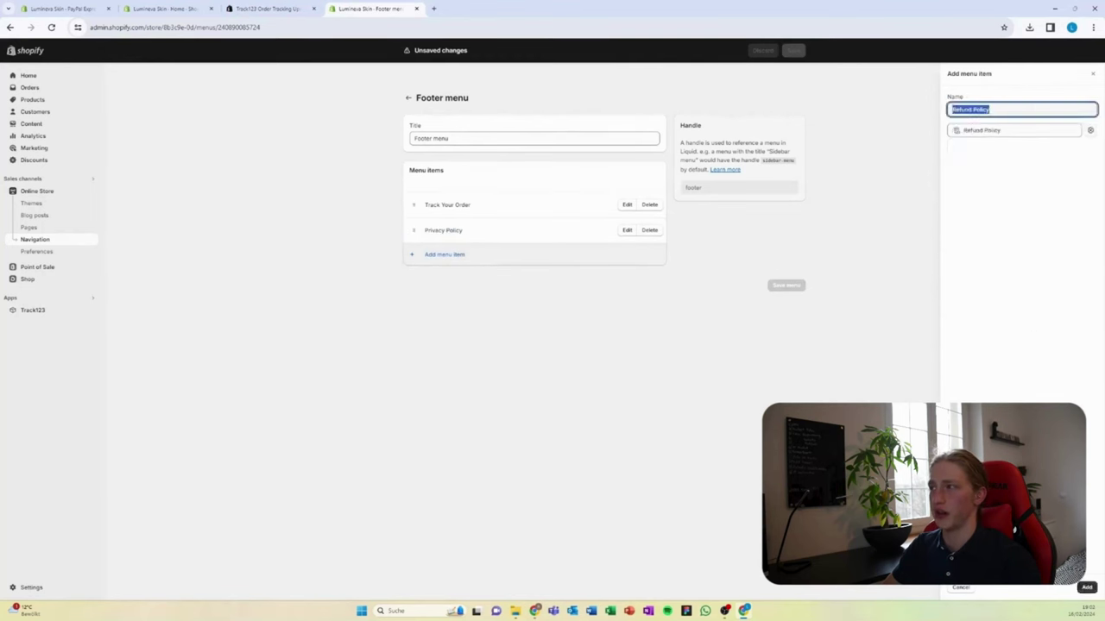
left_click(1086, 588)
Step: Add Shipping Policy and Terms of Service links, then save the Footer menu
left_click(492, 281)
left_click(980, 131)
left_click(991, 264)
left_click(993, 207)
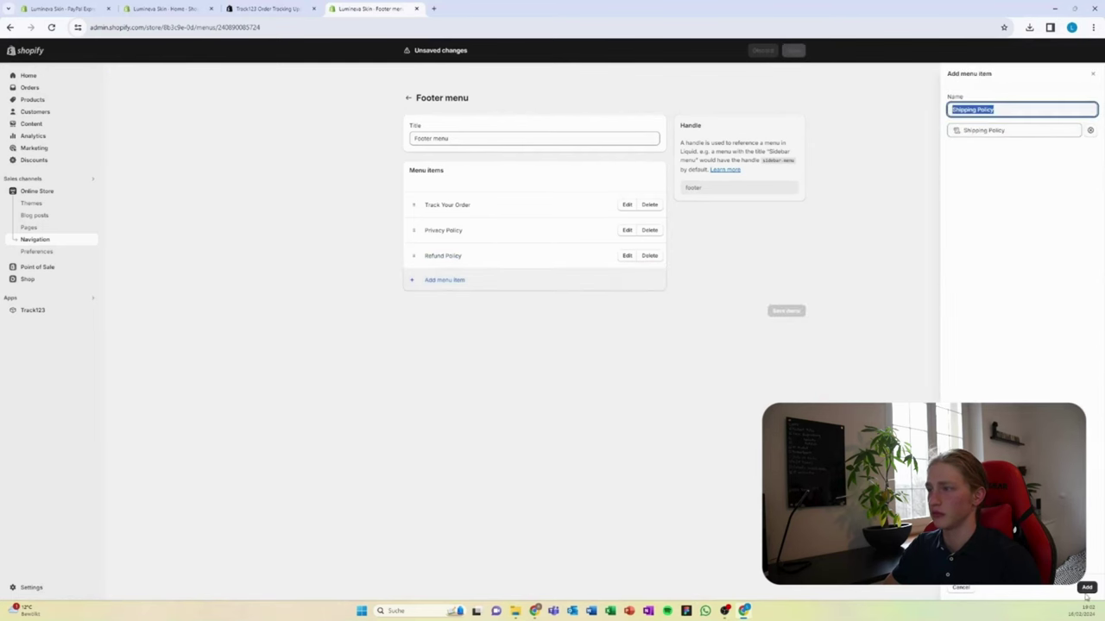
left_click(1087, 587)
left_click(985, 214)
left_click(1087, 588)
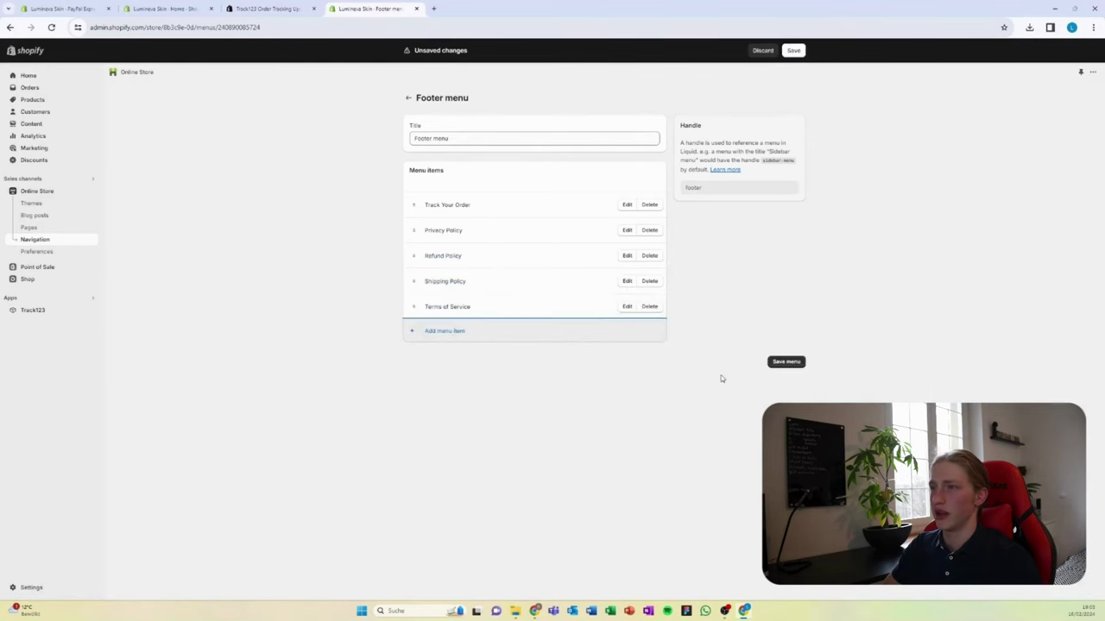
left_click(780, 361)
Step: In the Main menu, delete Home and Catalog, add a Track Your Order link, and save
left_click(410, 98)
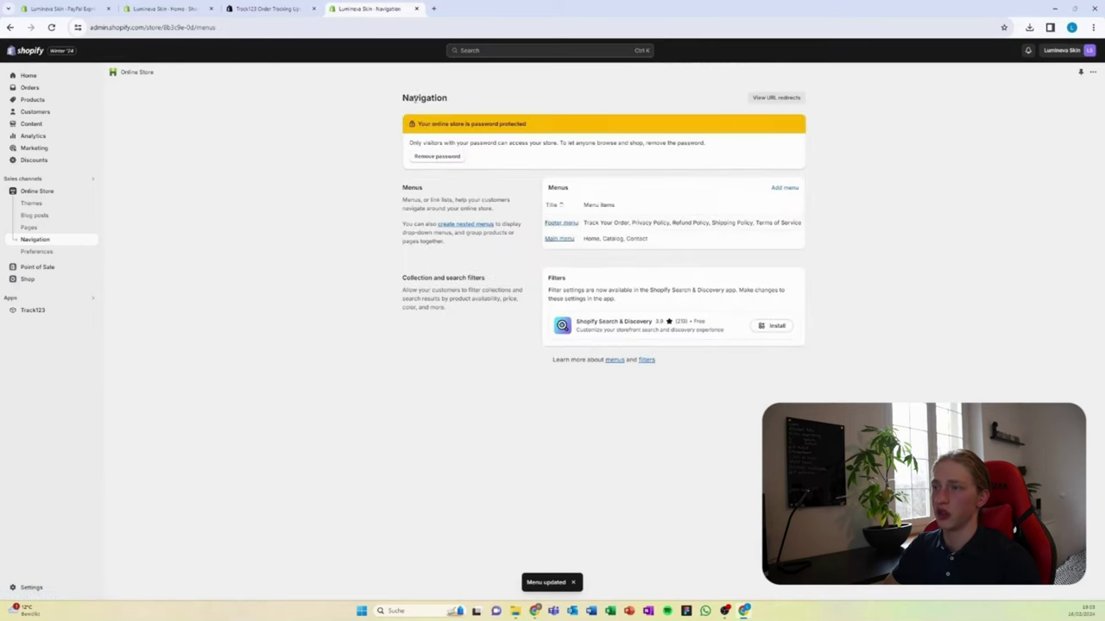
left_click(564, 238)
left_click(651, 207)
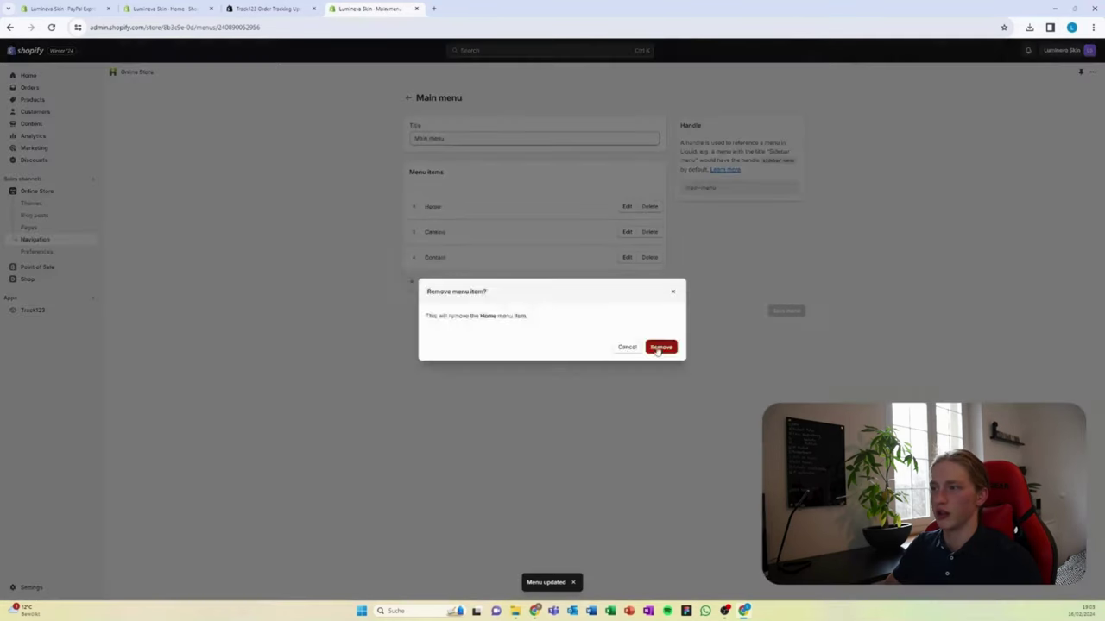
left_click(661, 345)
left_click(649, 206)
left_click(661, 346)
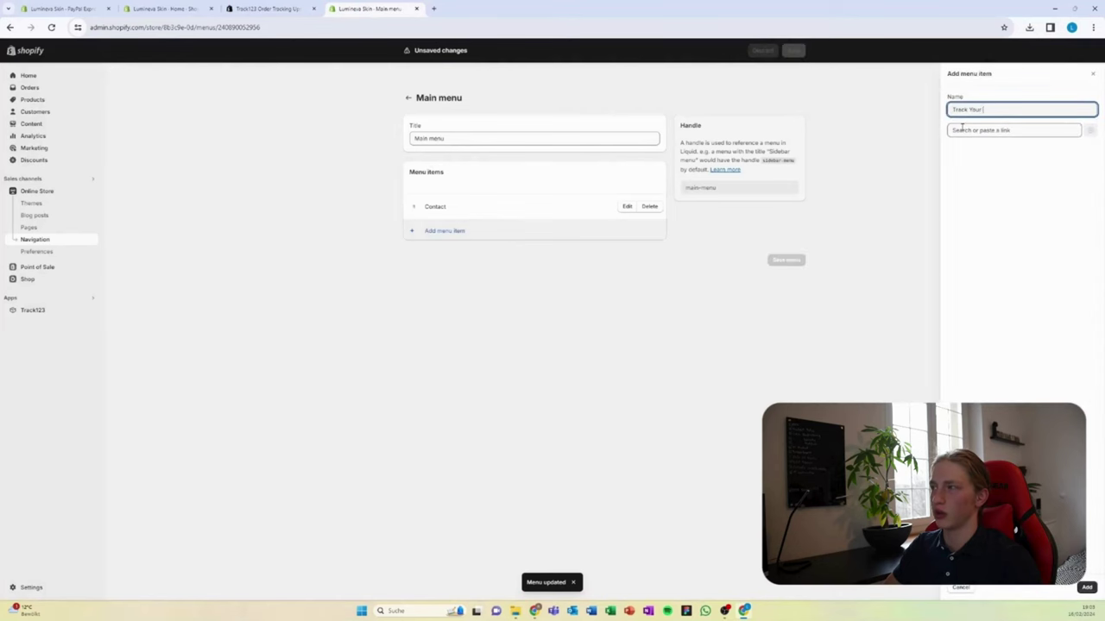
type("Order")
left_click(962, 129)
type("https://8b3c9e-0d.myshopify.com/apps/track123")
left_click(1084, 588)
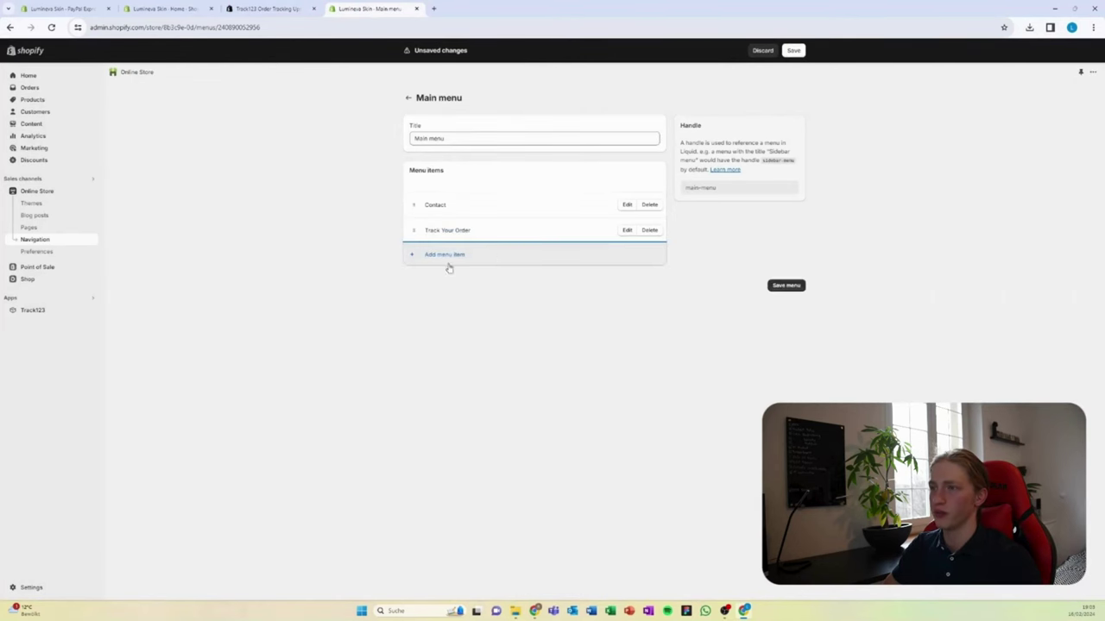
key("ctrl+s")
Step: Select the Shopify subscription plan
left_click(48, 590)
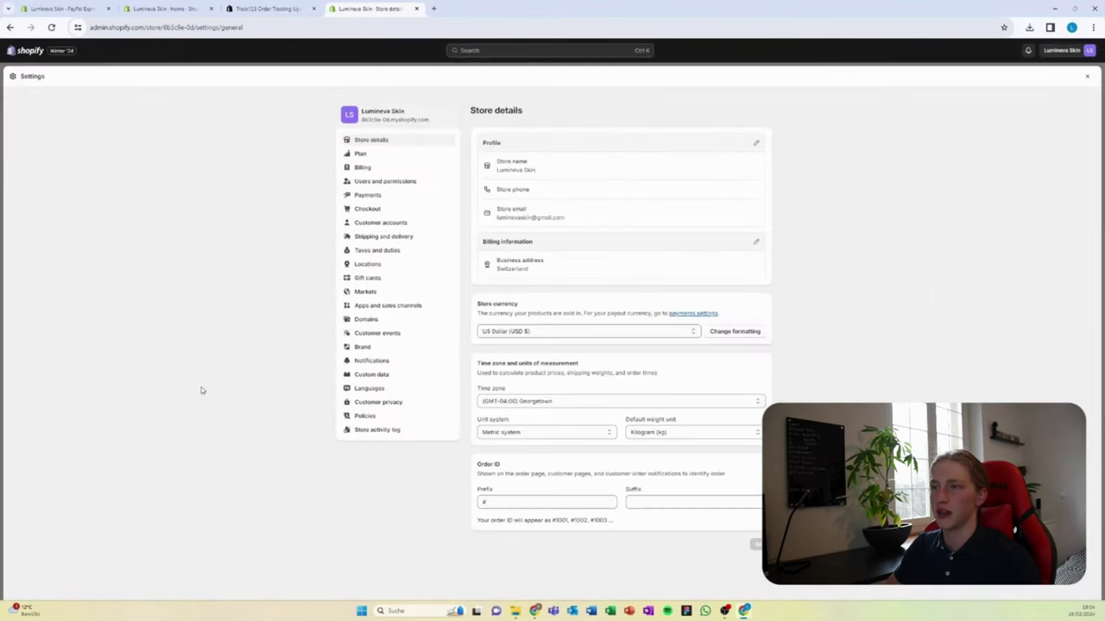
left_click(369, 157)
left_click(740, 169)
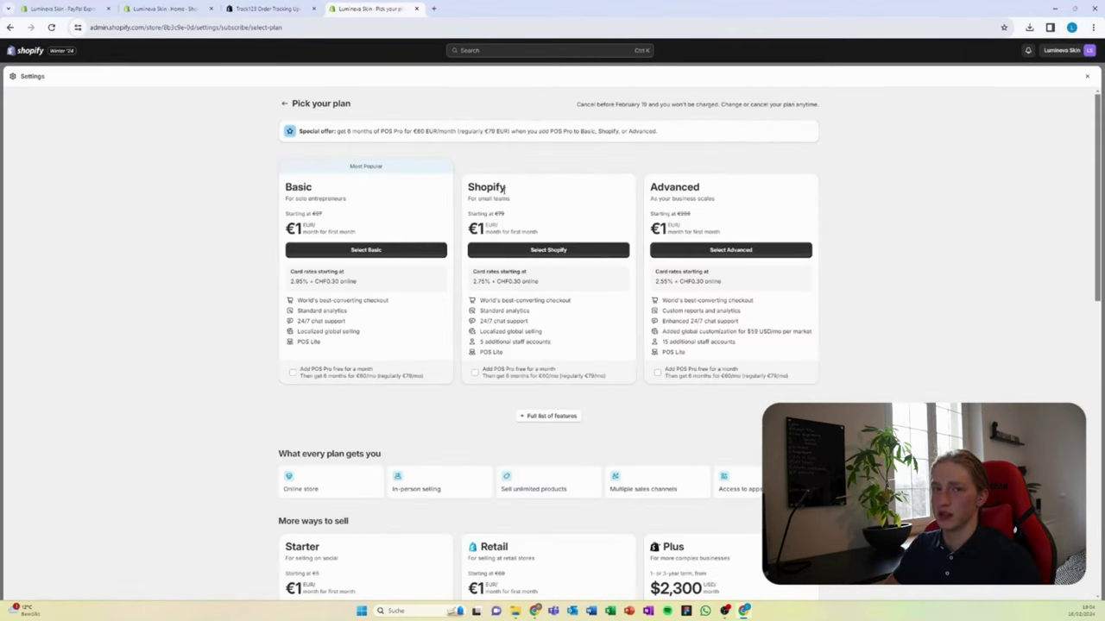
left_click(530, 250)
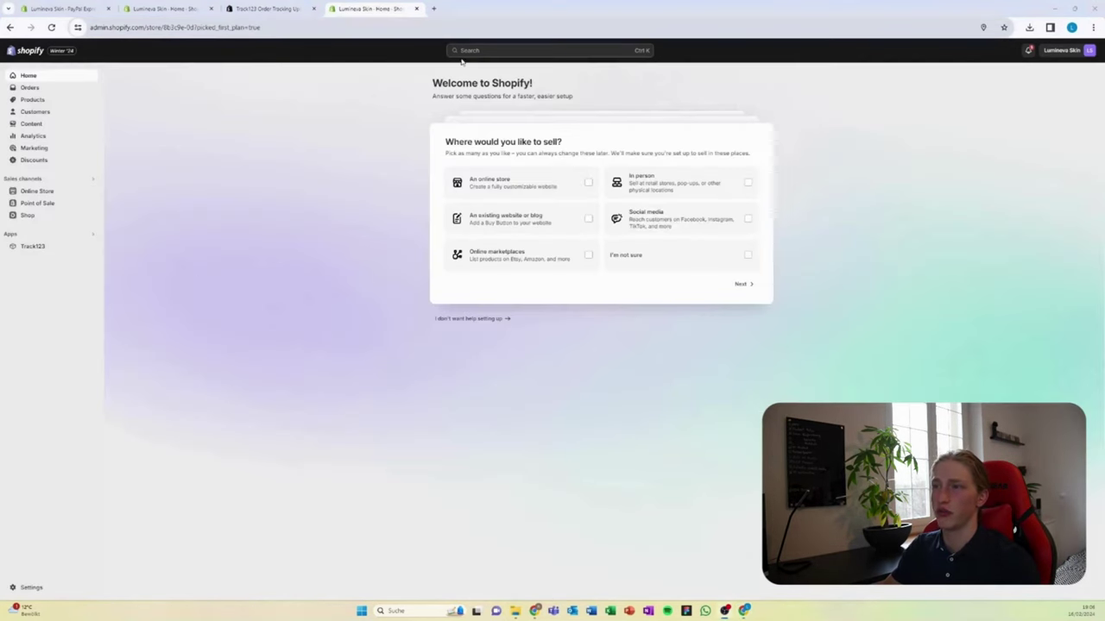
Step: Turn off the store's password protection in Preferences and save
left_click(466, 50)
type("password")
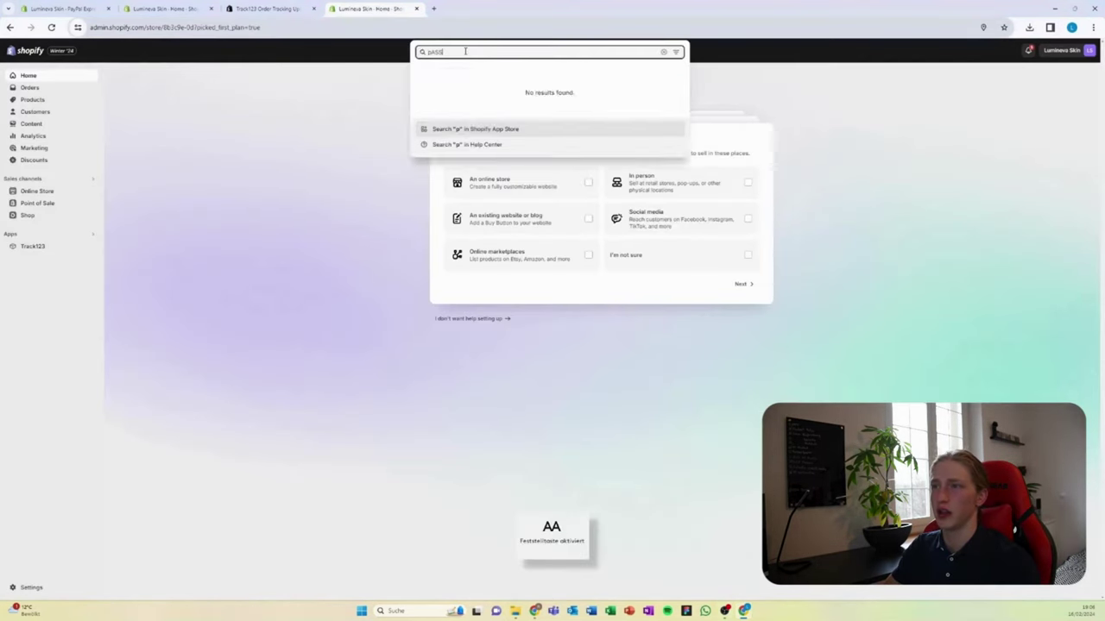
left_click(507, 198)
scroll(343, 262, "down", 10)
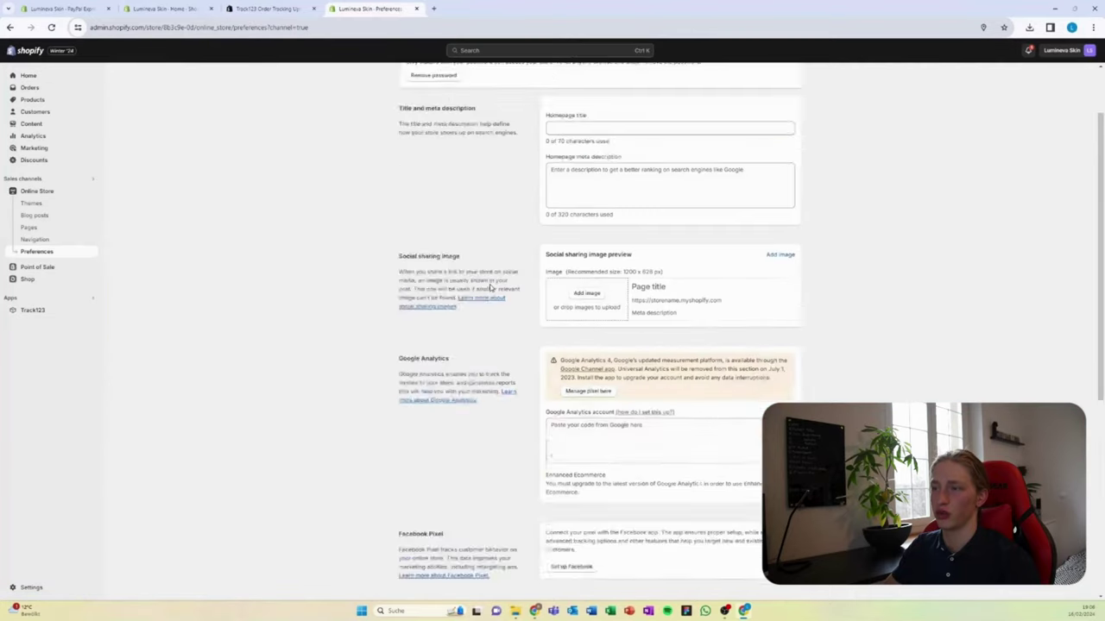
left_click(550, 353)
key("ctrl+s")
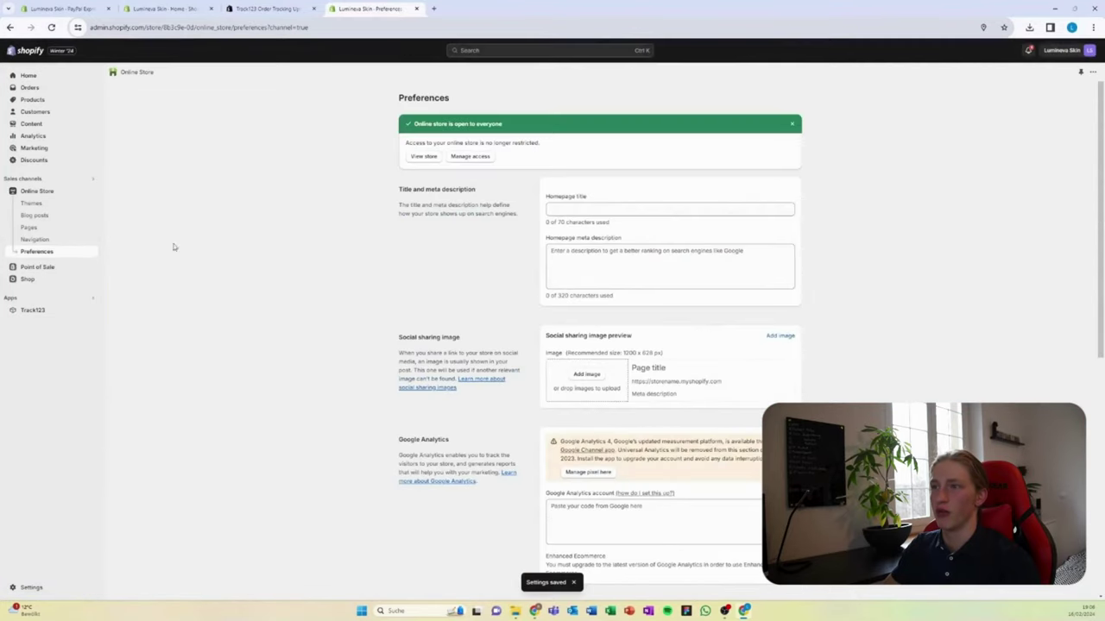
left_click(31, 587)
Step: Search for the domain luminevaskin.com and choose it to buy at $15.00 USD per year
left_click(361, 320)
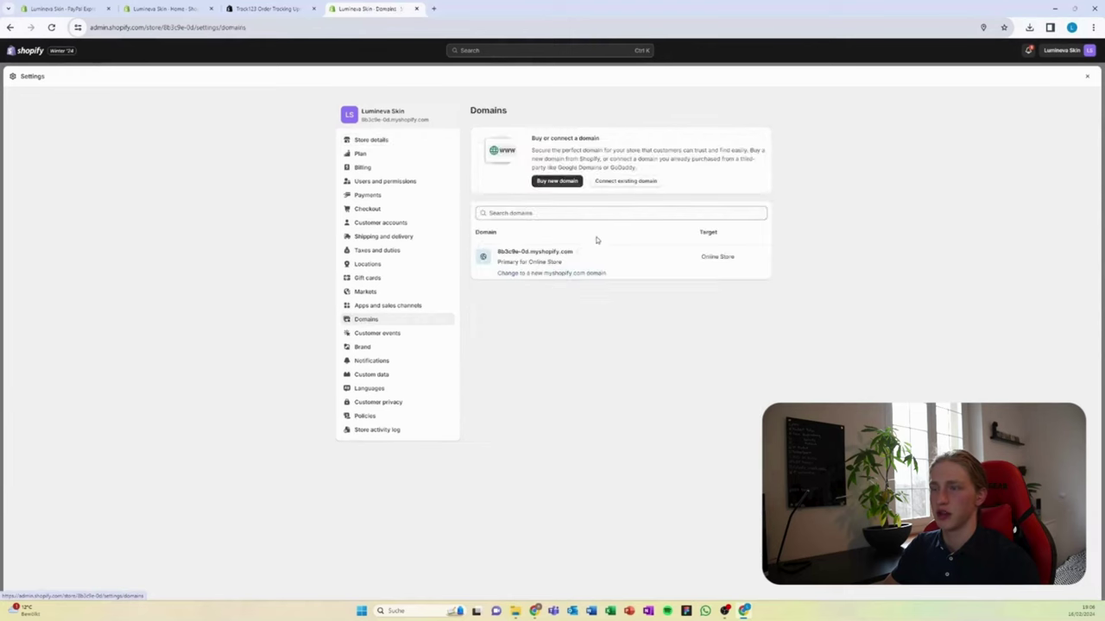
left_click(562, 182)
left_click(557, 165)
type("luminevaskin.com")
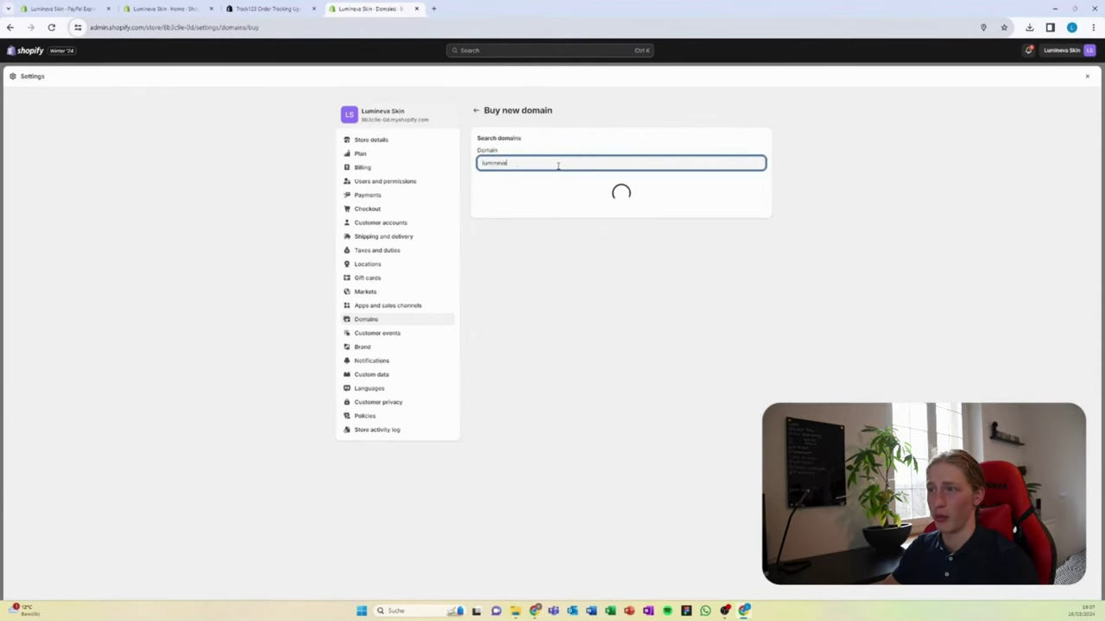
left_click(738, 193)
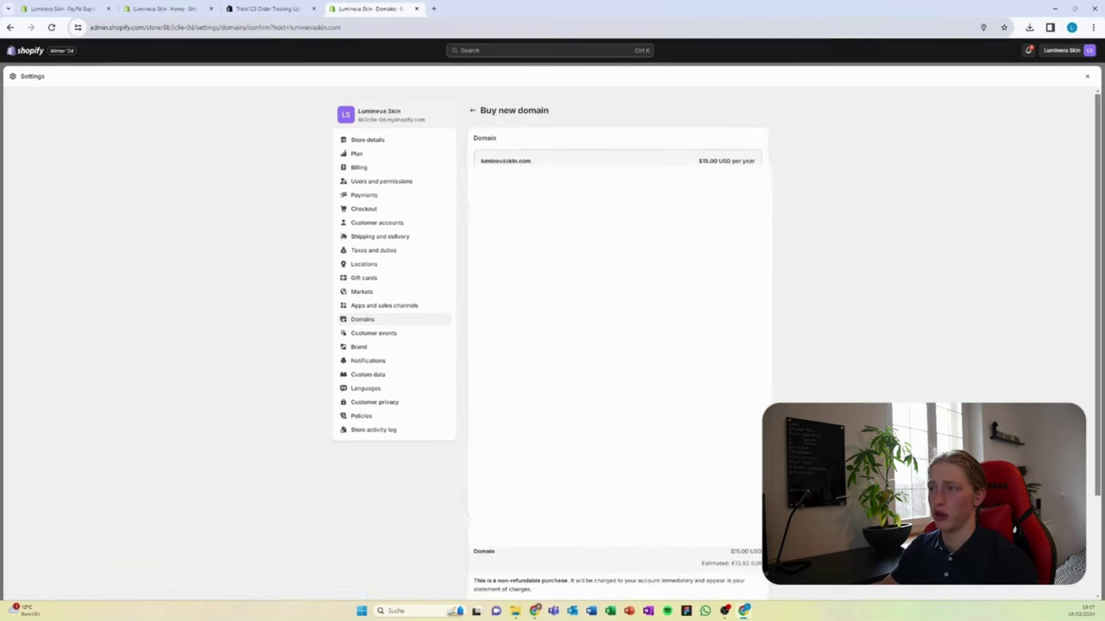
scroll(462, 333, "down", 1)
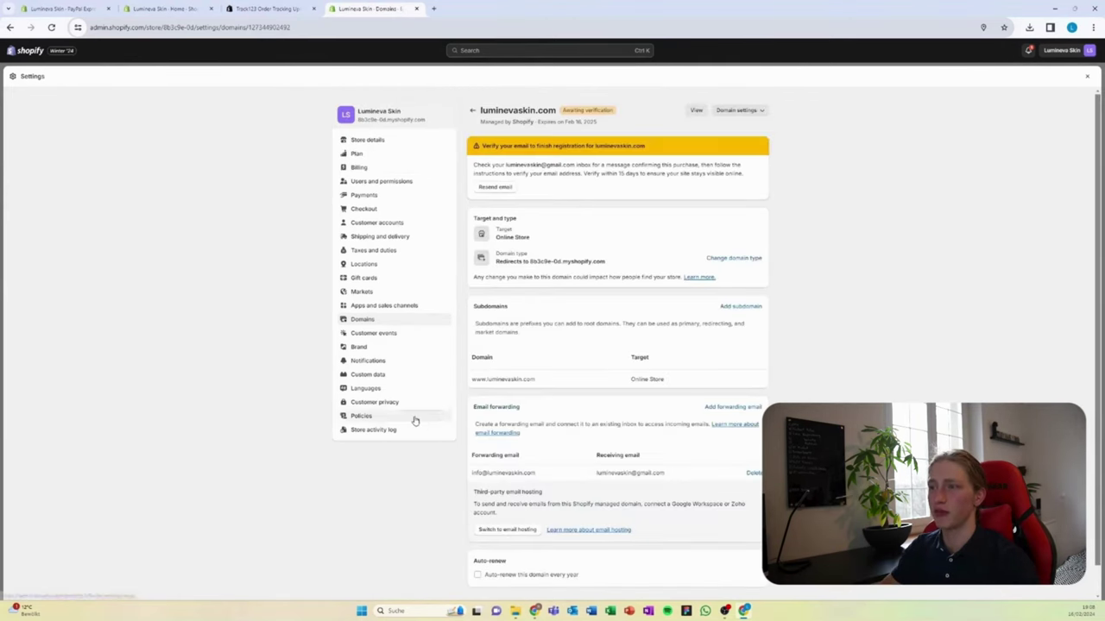
Step: Open gmail.com in a new browser tab to check Shopify's domain emails
key("ctrl+t")
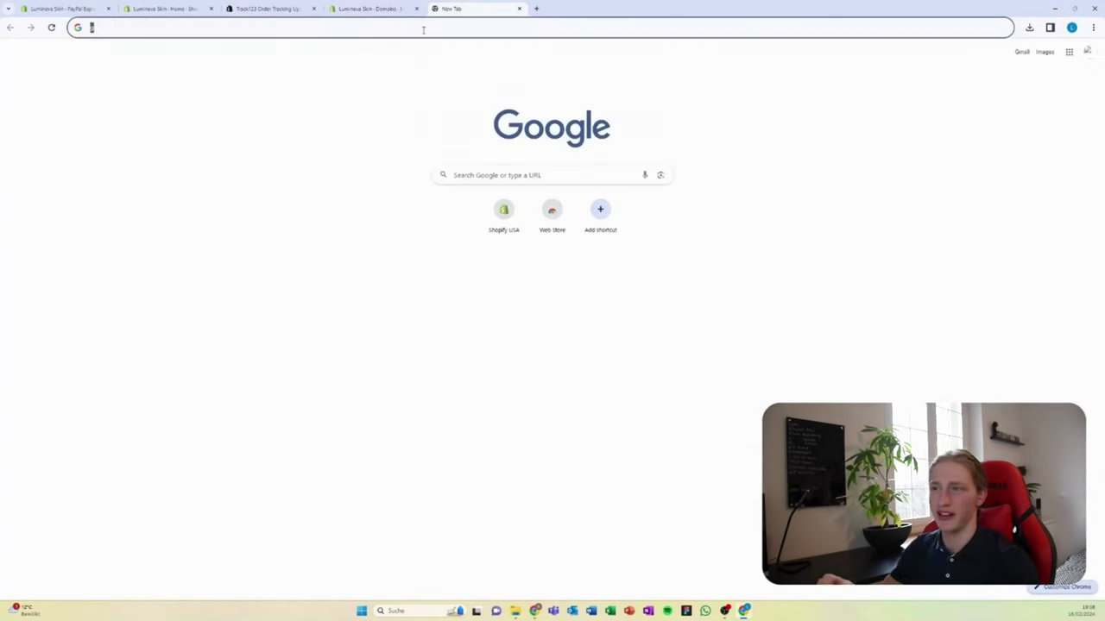
type("gmail.co")
key("Return")
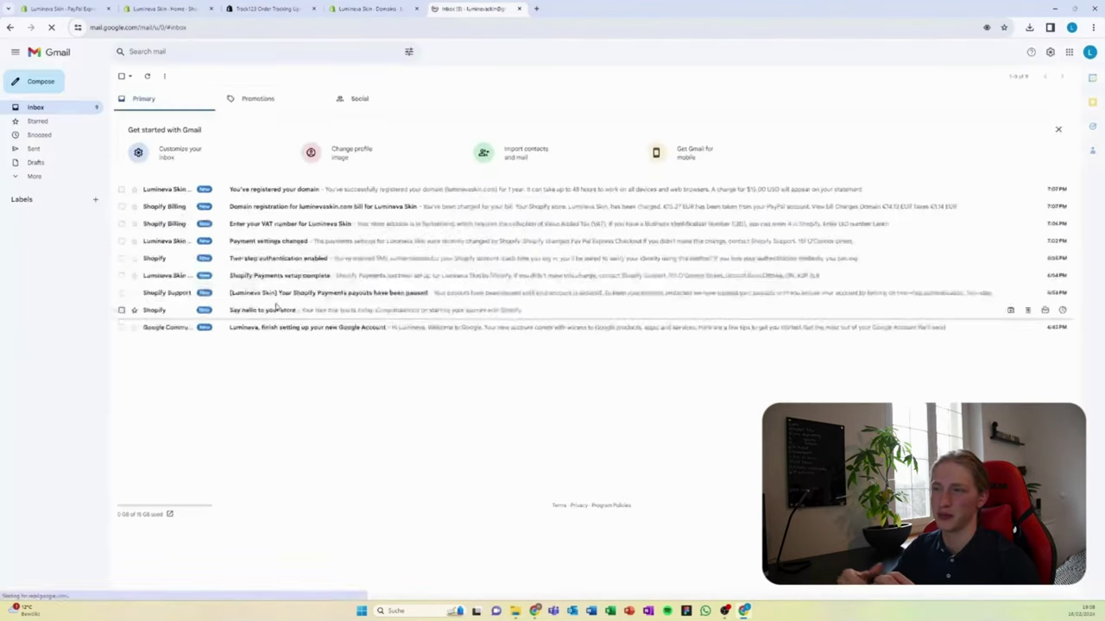
Step: Open the Shopify 'Verify your domain' email and verify luminevaskin.com's contact information
left_click(432, 308)
left_click(496, 308)
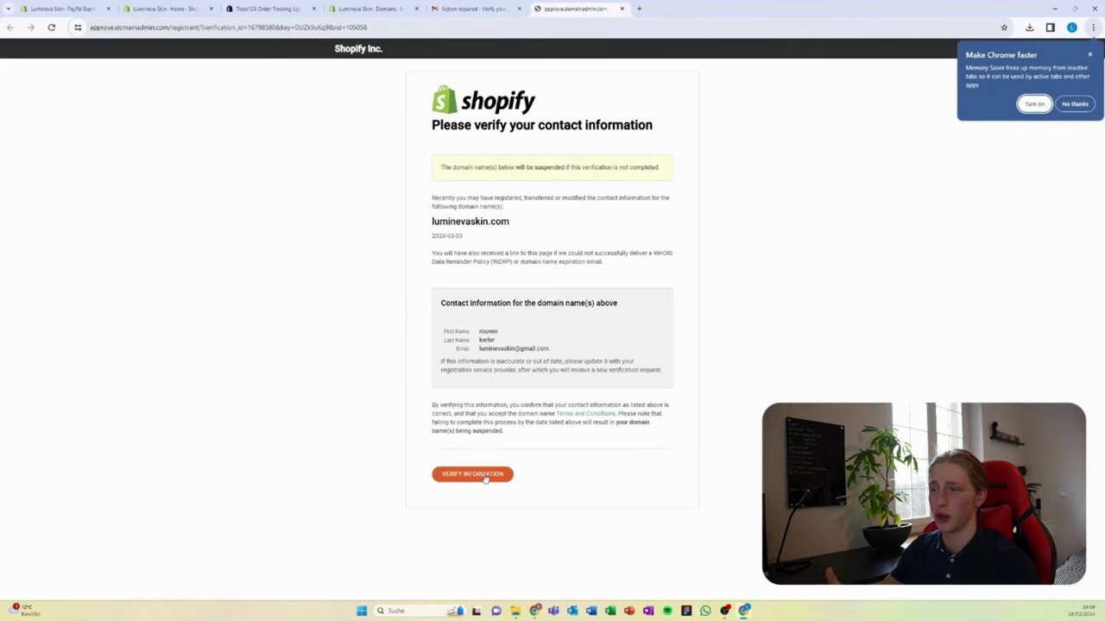
left_click(473, 475)
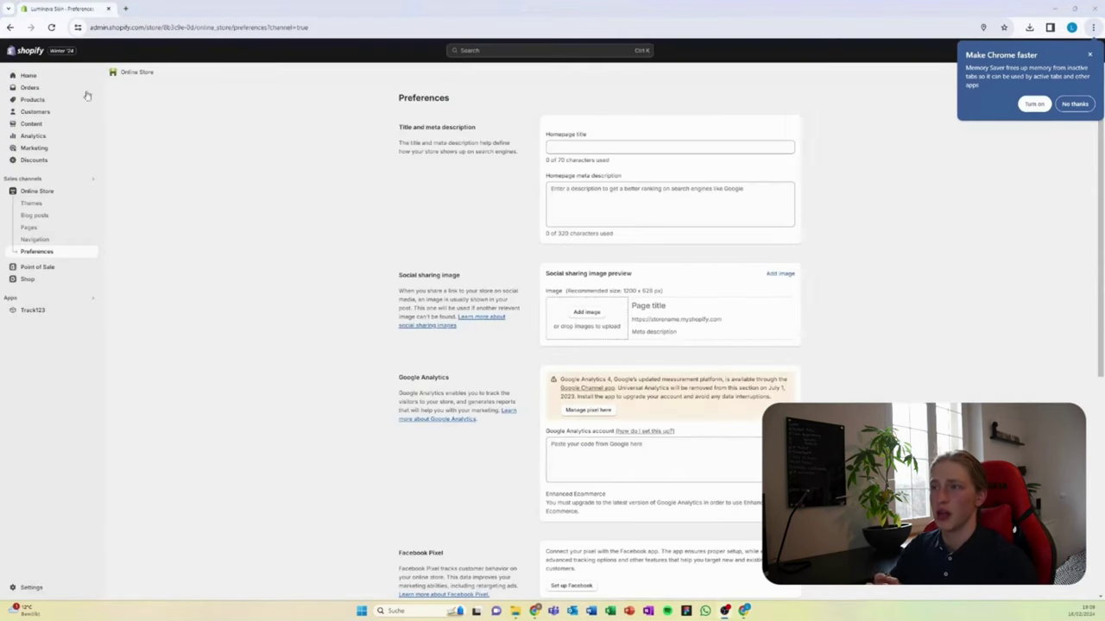
left_click(54, 102)
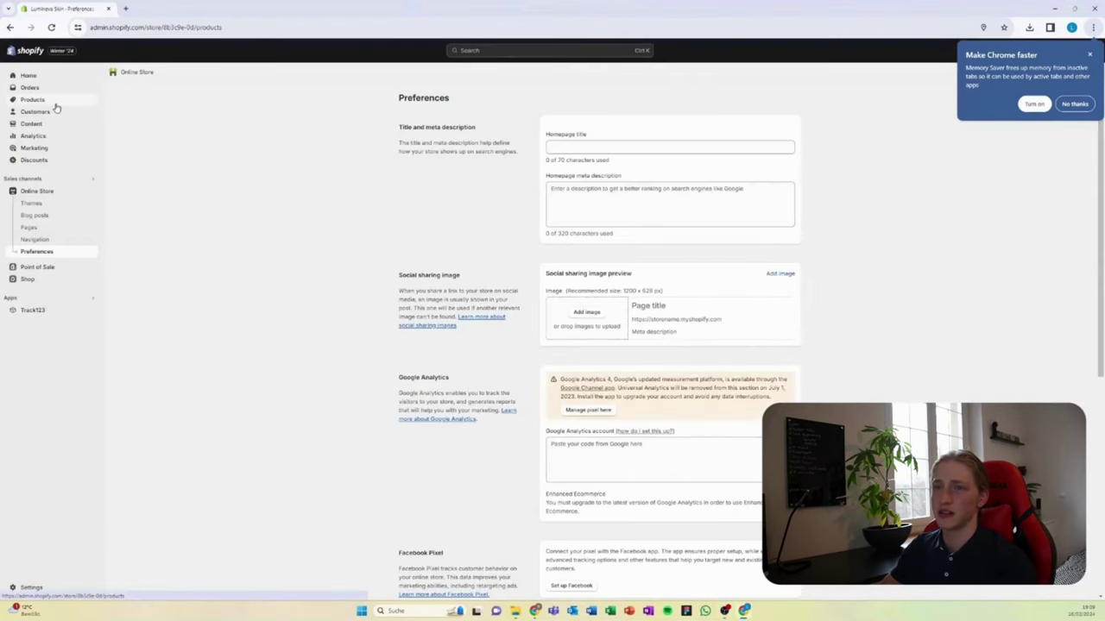
Step: Start a new product and title it 'Micro Sculpter'
left_click(149, 224)
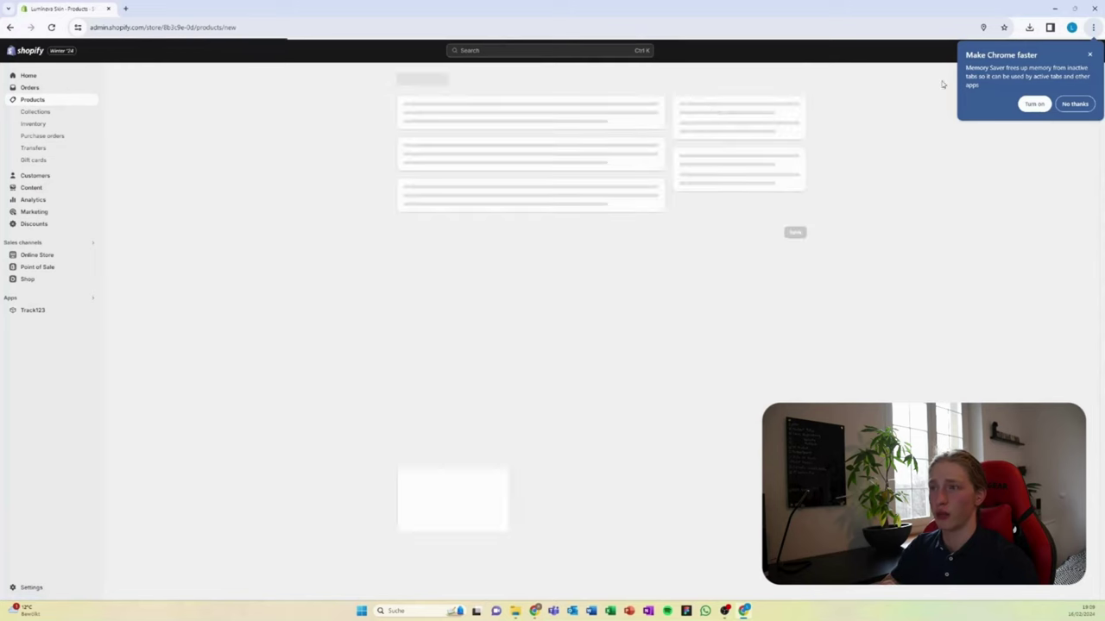
left_click(430, 119)
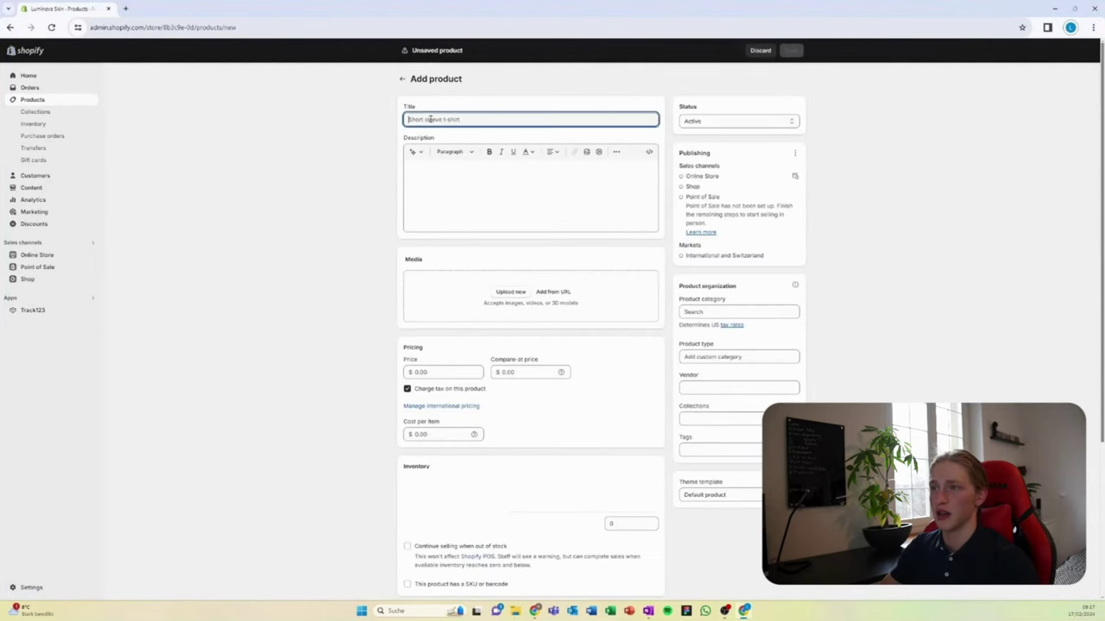
key("Caps_Lock")
type("Micro Sc")
key("BackSpace")
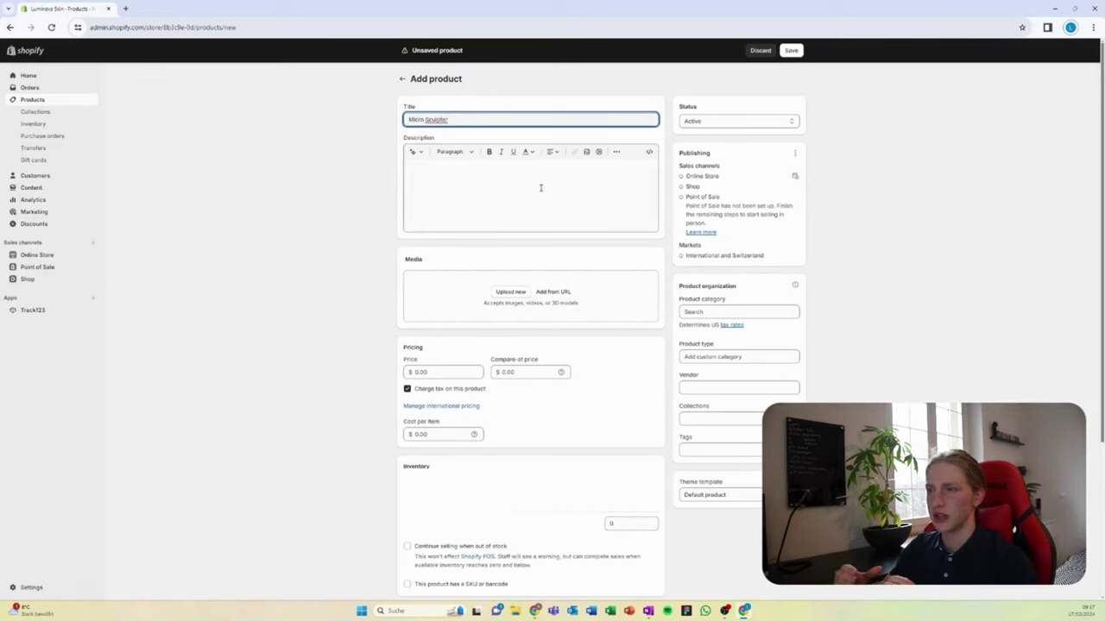
Step: Turn off tax charging and inventory quantity tracking for the product
left_click(408, 390)
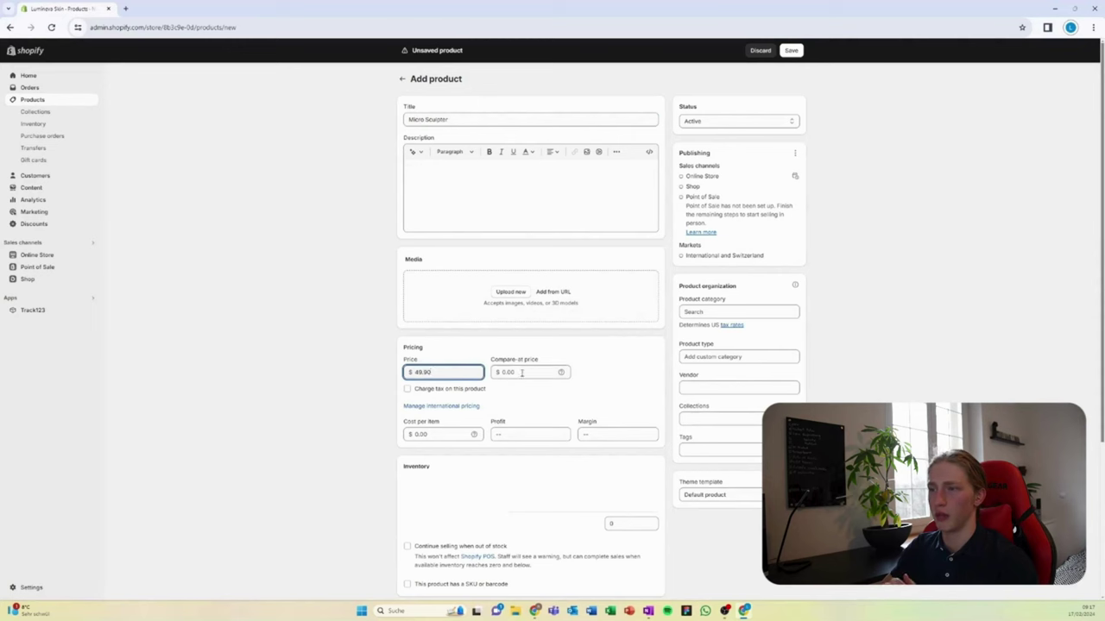
scroll(552, 407, "down", 1)
left_click(408, 442)
scroll(429, 435, "up", 1)
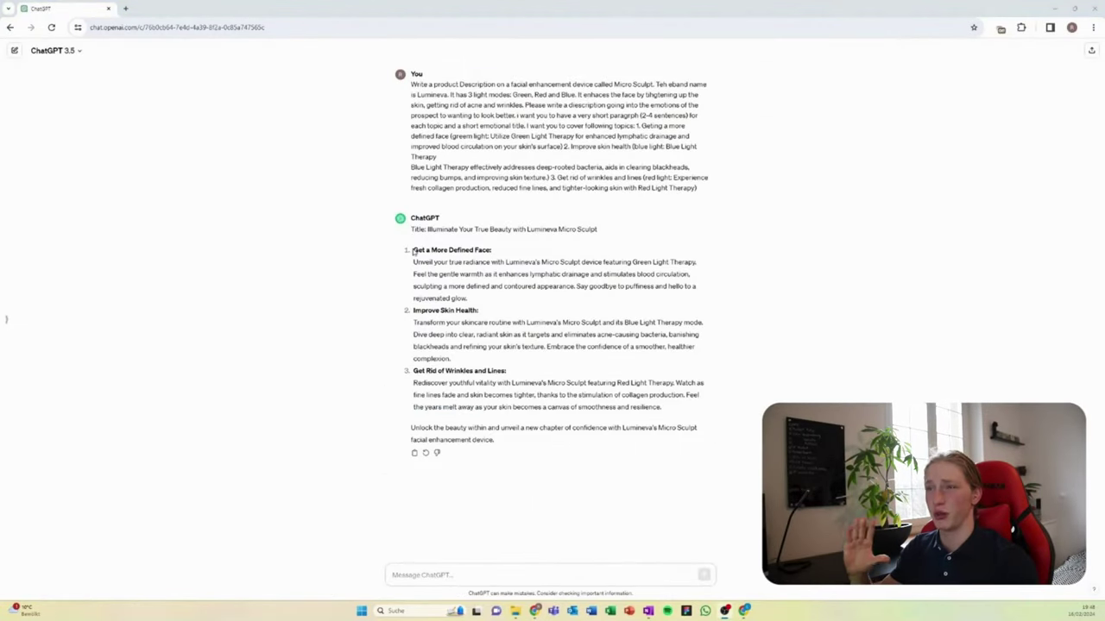
Step: Copy ChatGPT's three-section answer and put the cursor in the empty product description
left_click_drag(413, 249, 698, 410)
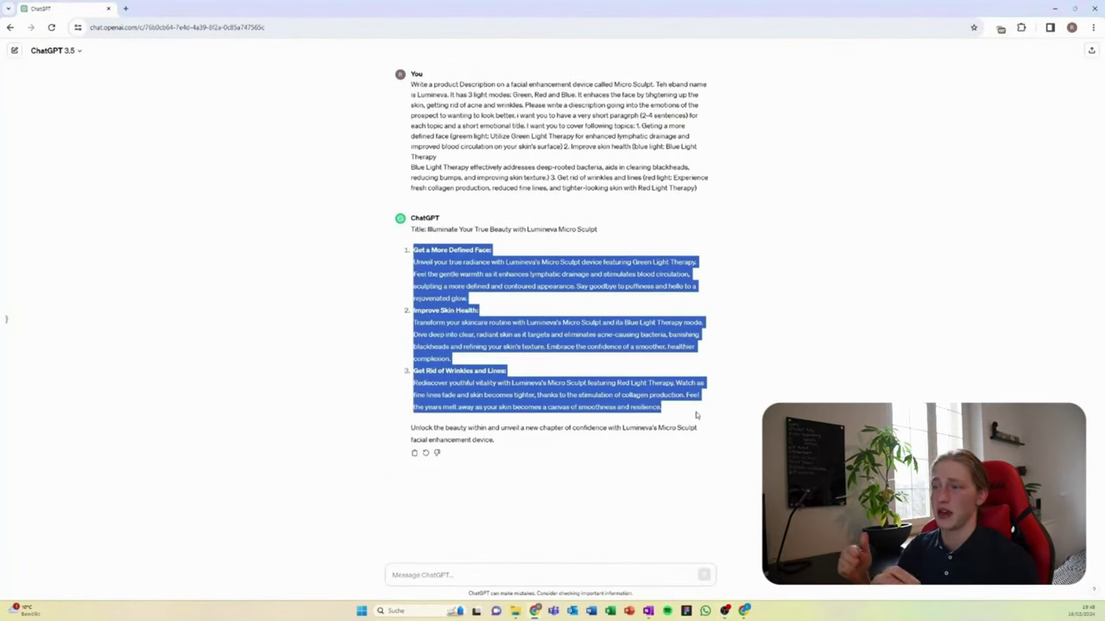
key("alt+Tab")
left_click(412, 212)
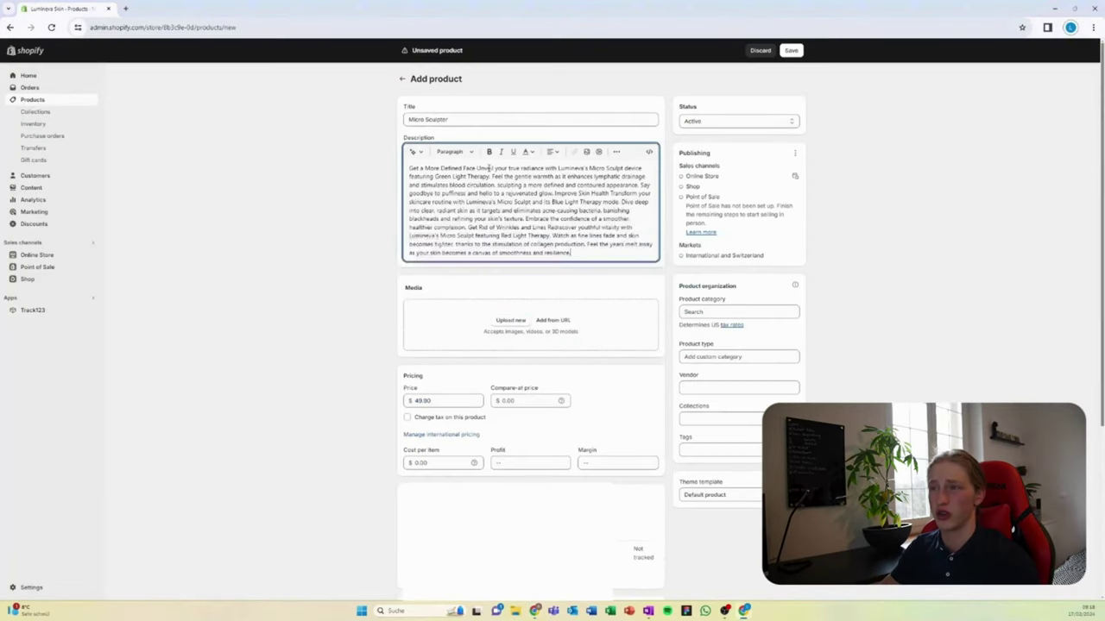
Step: Paste the description and break it into separate title and paragraph lines
type("Get a More Defined Face Unveil your true radiance with Lumineva's Micro Sculpt device featuring Green Light Therapy. Feel the gentle warmth as it enhances lymphatic drainage and stimulates blood circulation, sculpting a more defined and contoured appearance. Say goodbye to puffiness and hello to a rejuvenated glow. Improve Skin Health Transform your skincare routine with Lumineva's Micro Sculpt and its Blue Light Therapy mode. Dive deep into clear, radiant skin as it targets and eliminates acne-causing bacteria, banishing blackheads and refining your skin's texture. Embrace the confidence of a smoother, healthier complexion. Get Rid of Wrinkles and Lines Rediscover youthful vitality with Lumineva's Micro Sculpt featuring Red Light Therapy. Watch as fine lines fade and skin becomes tighter, thanks to the stimulation of collagen production. Feel the years melt away as your skin becomes a canvas of smoothness and resilience.")
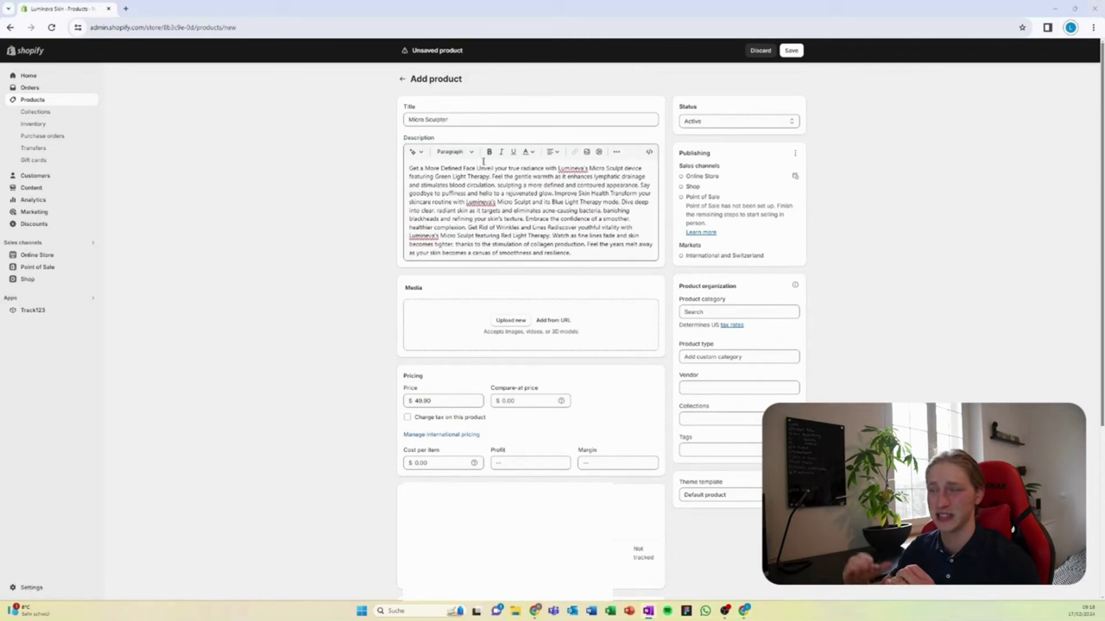
left_click(476, 168)
key("Return")
key("Return")
left_click(494, 209)
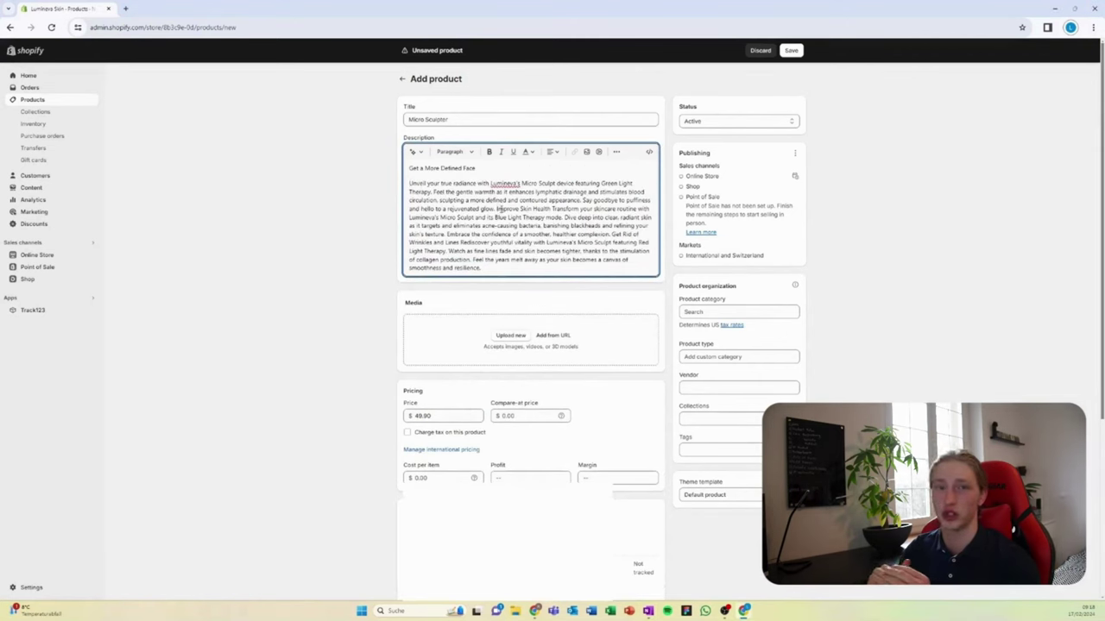
key("Return")
left_click(464, 226)
key("Return")
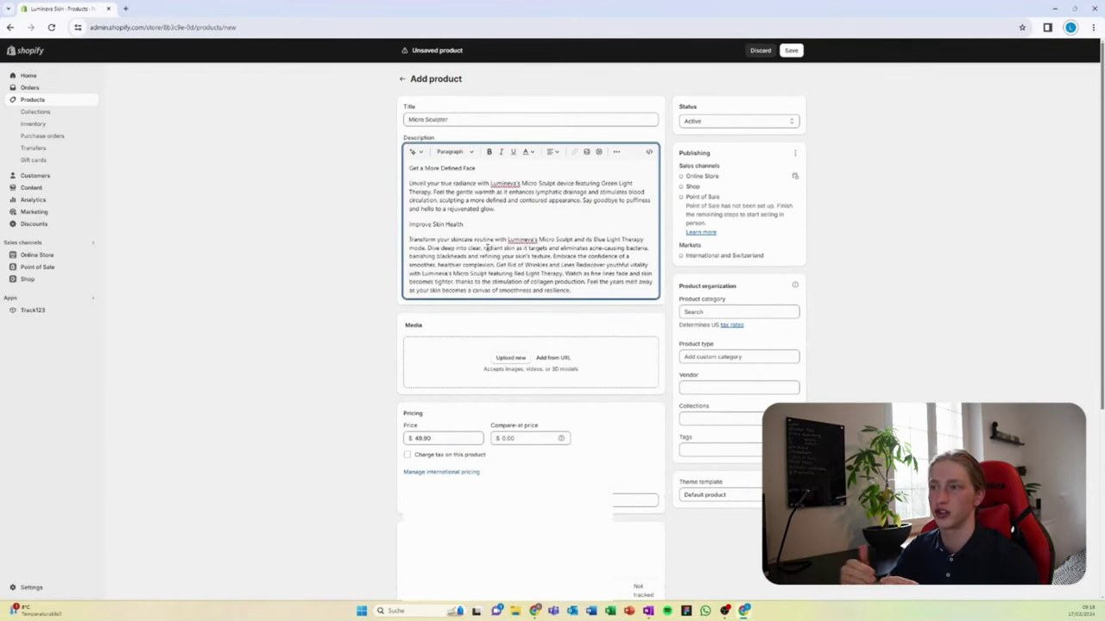
left_click(495, 264)
key("Return")
left_click(487, 282)
key("Return")
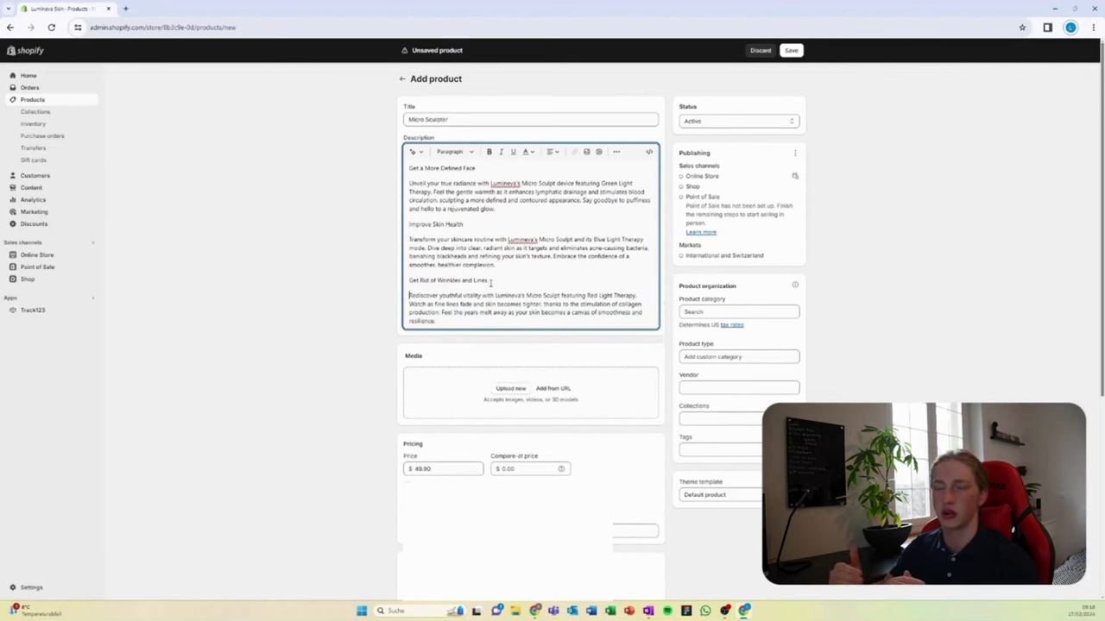
Step: Make 'Get Rid of Wrinkles and Lines', 'Improve Skin Health' and 'Get a More Defined Face' Heading 2
triple_click(488, 282)
left_click(455, 151)
left_click(457, 212)
triple_click(485, 226)
left_click(455, 151)
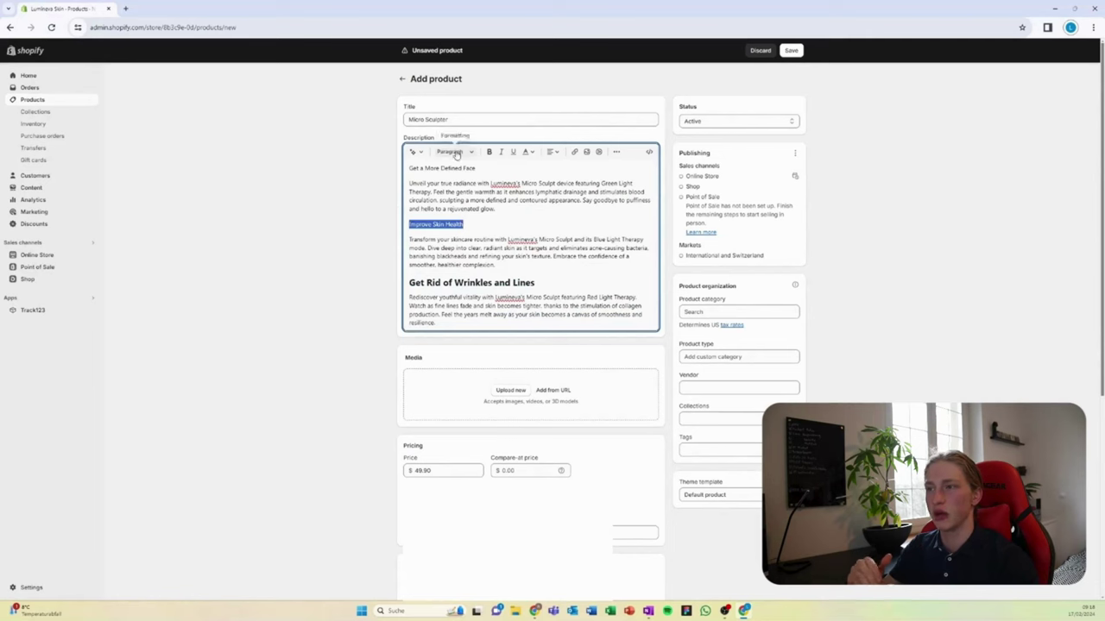
left_click(488, 214)
triple_click(448, 168)
left_click(455, 151)
left_click(498, 216)
left_click(498, 216)
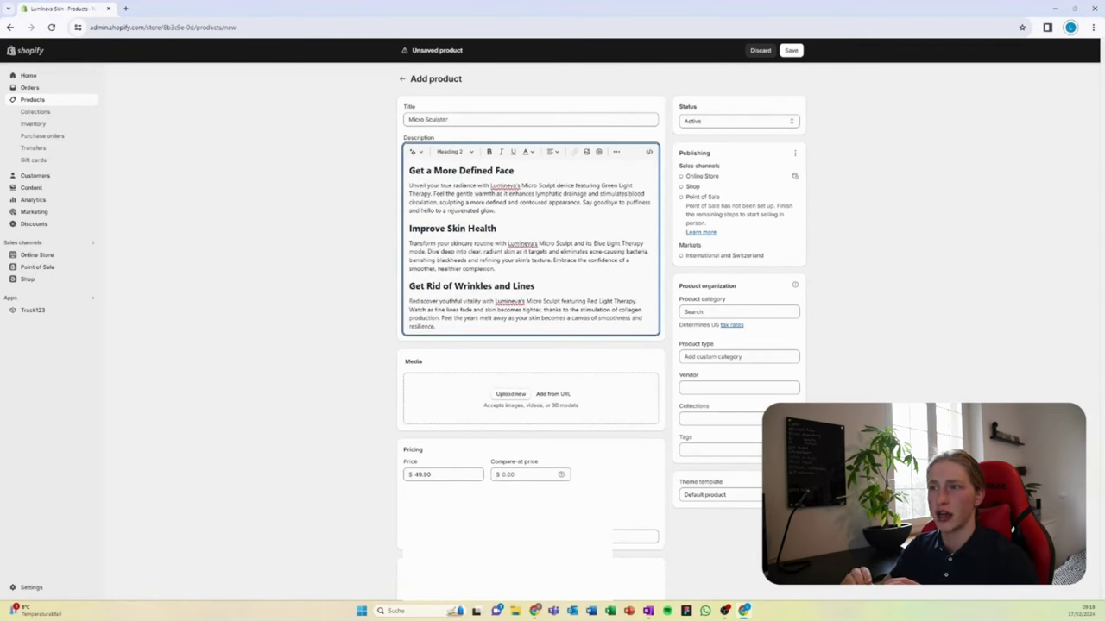
Step: Paste the face-massage GIF on a new line after the first section
left_click(514, 212)
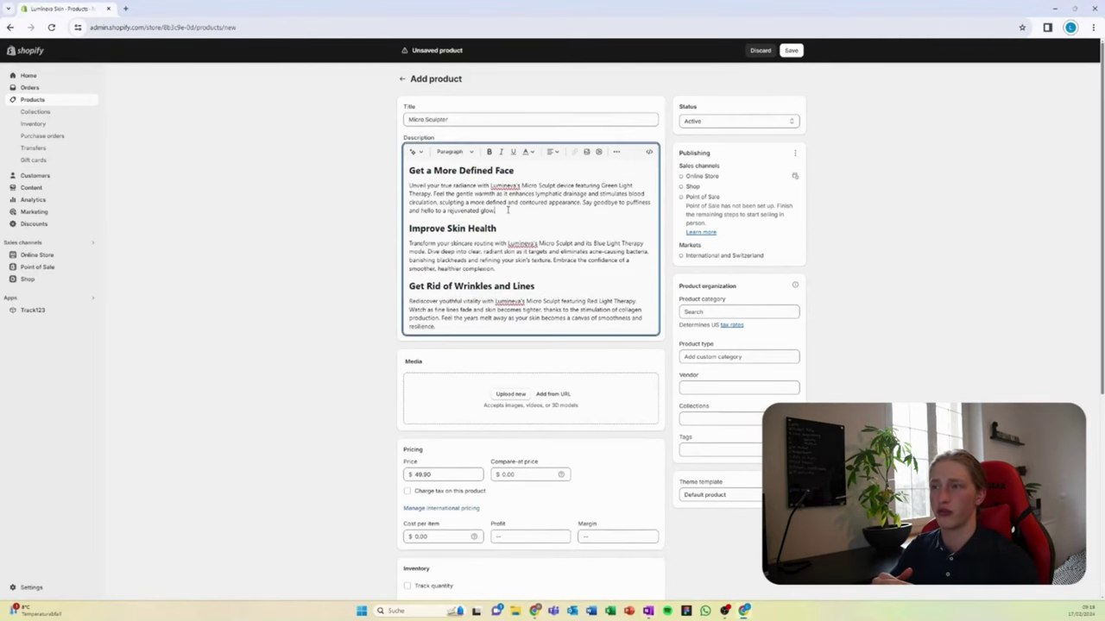
key("Return")
key("ctrl+v")
Step: Shrink the face-massage GIF and add a resized second GIF after the Improve Skin Health section
left_click(414, 186)
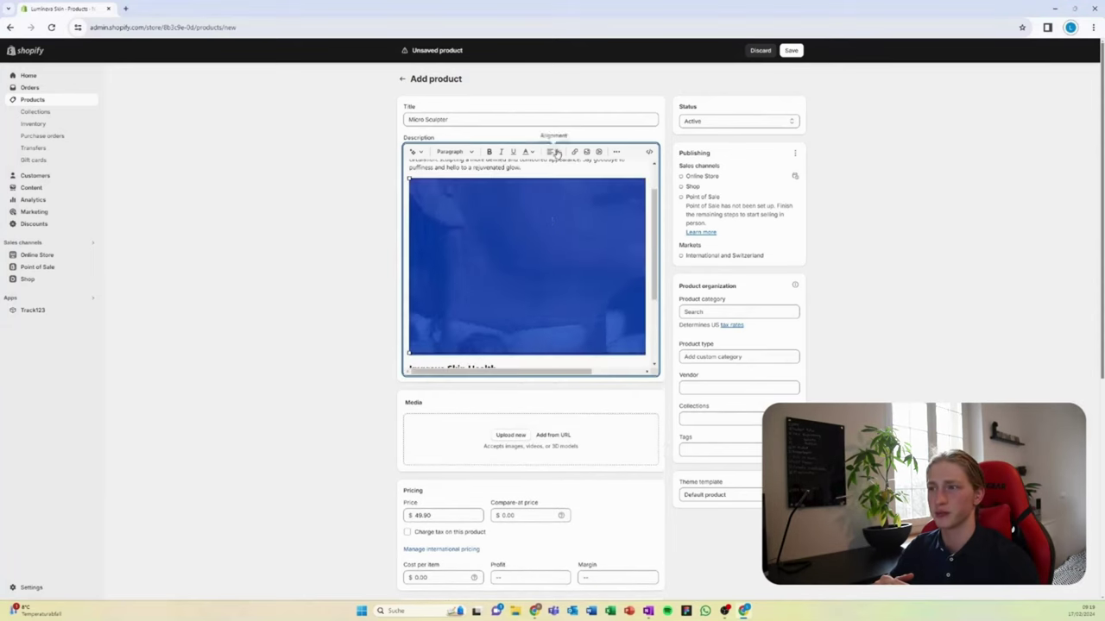
left_click_drag(408, 179, 523, 242)
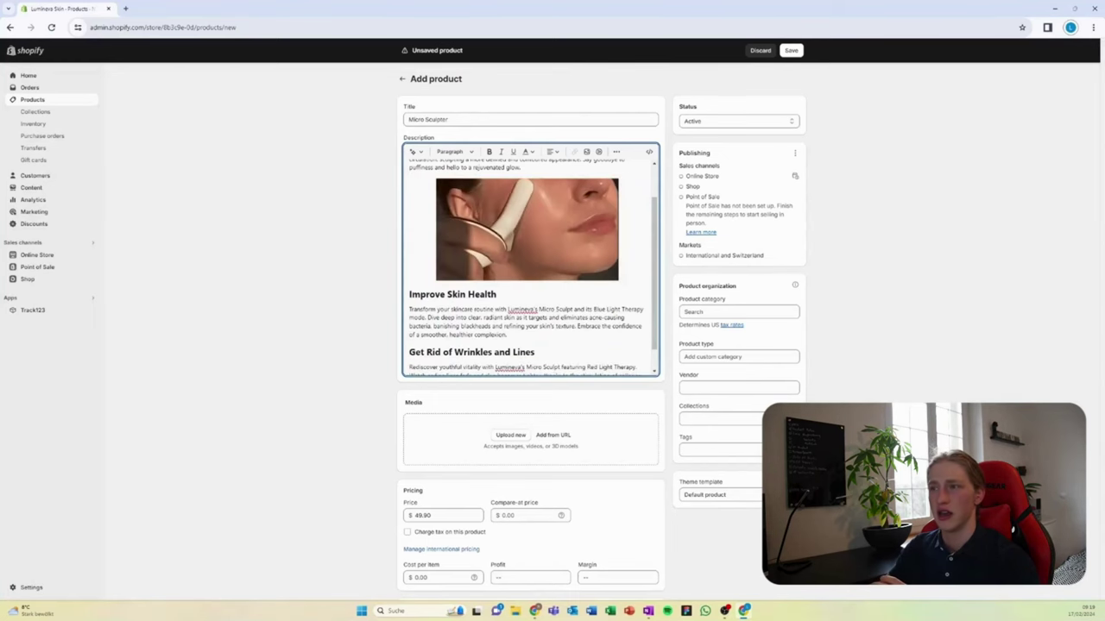
left_click(533, 335)
key("Return")
key("ctrl+v")
scroll(532, 337, "down", 3)
left_click(526, 250)
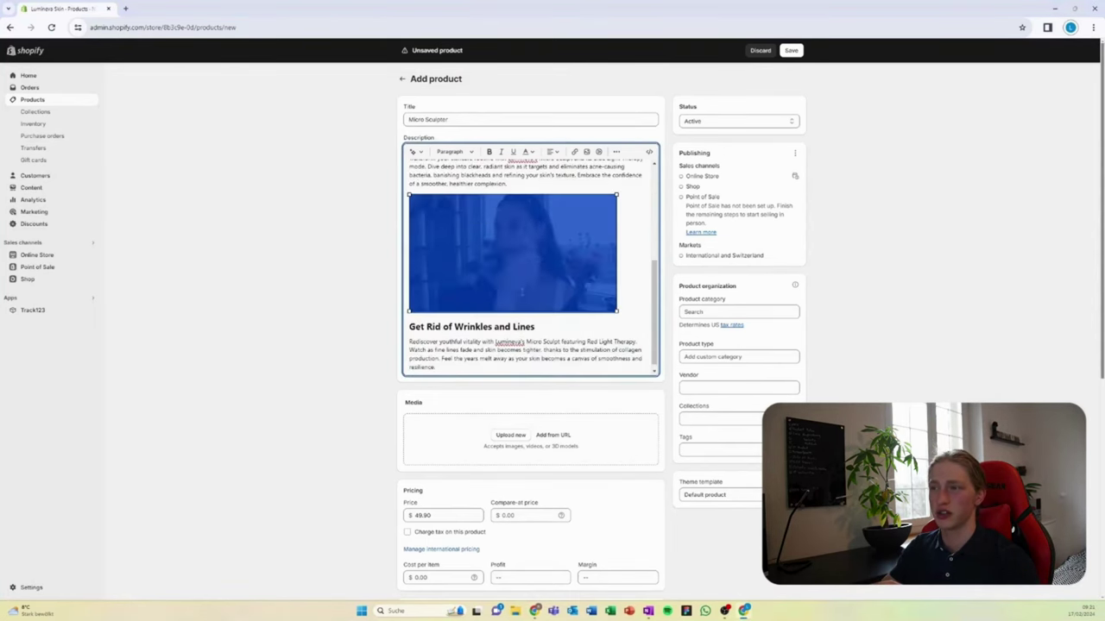
left_click_drag(630, 308, 607, 298)
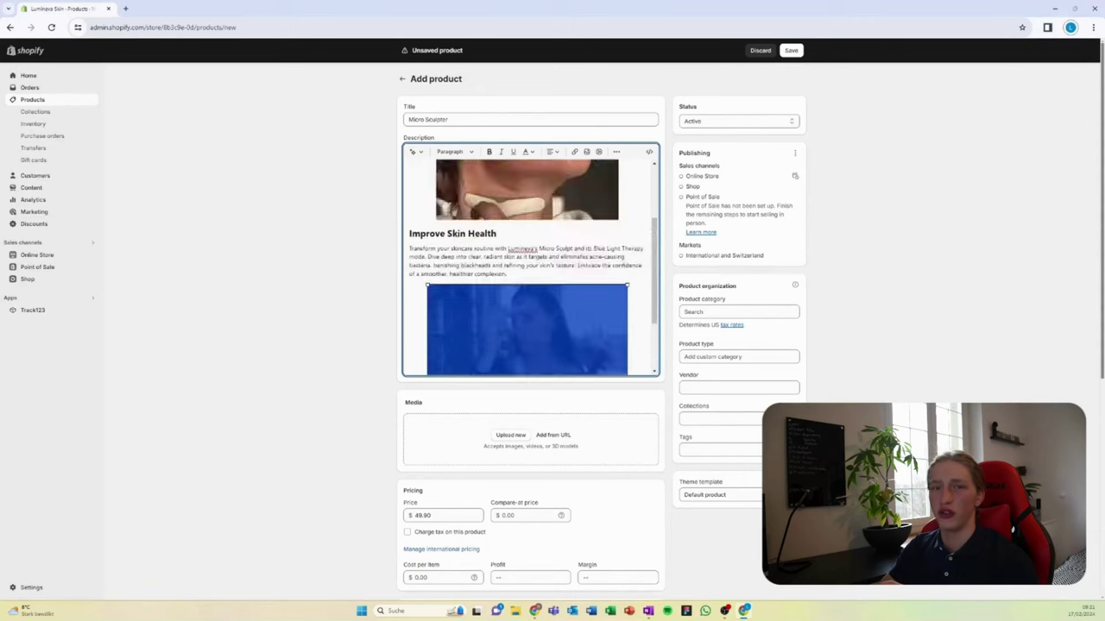
scroll(557, 343, "down", 3)
Step: Add the before-and-after face GIF after 'resilience.', shrink it and centre it
left_click(454, 358)
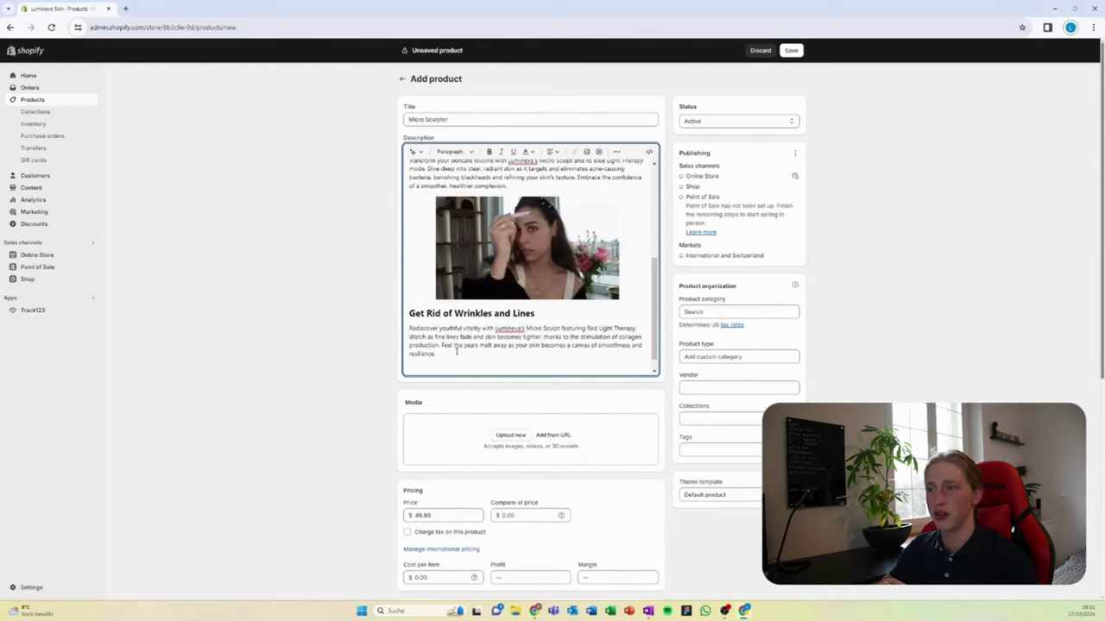
key("ctrl+v")
left_click_drag(408, 339, 527, 209)
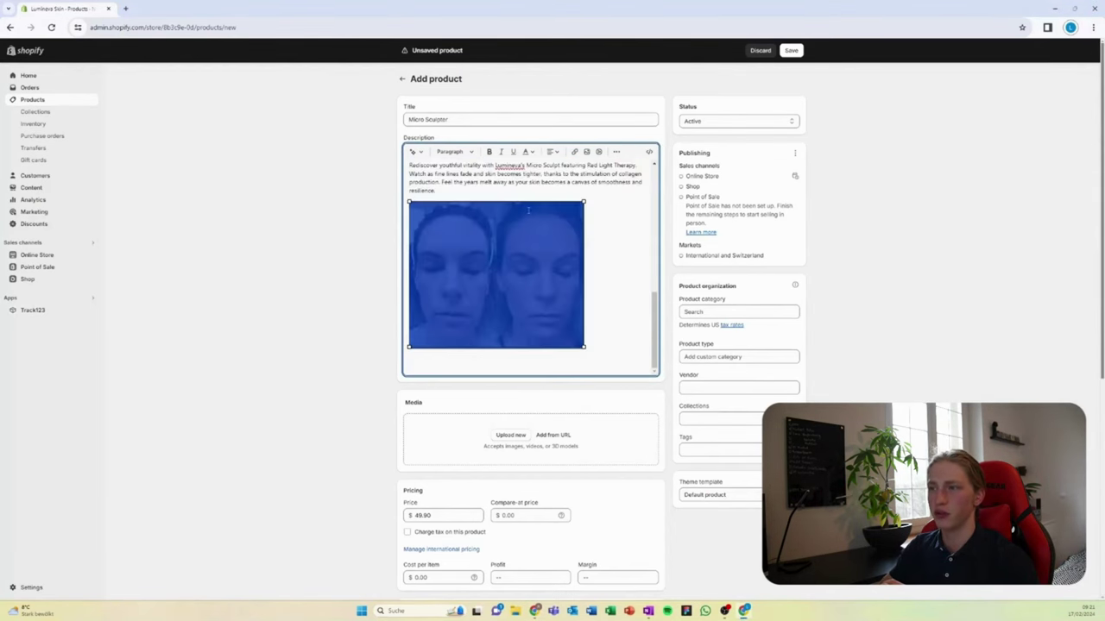
left_click_drag(585, 346, 540, 345)
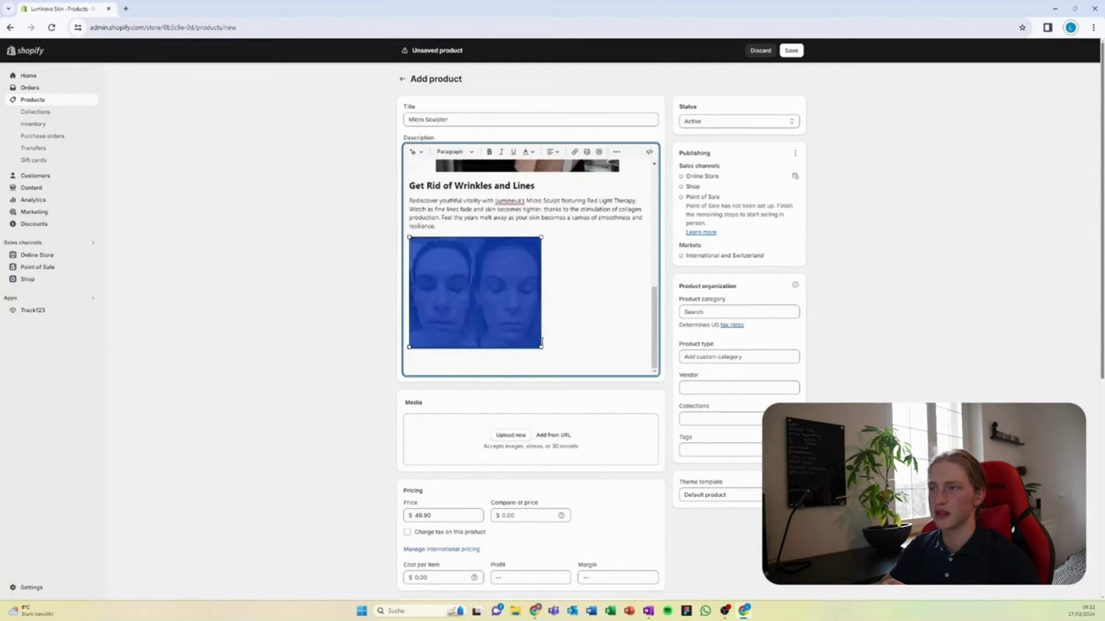
key("ctrl+e")
left_click(613, 223)
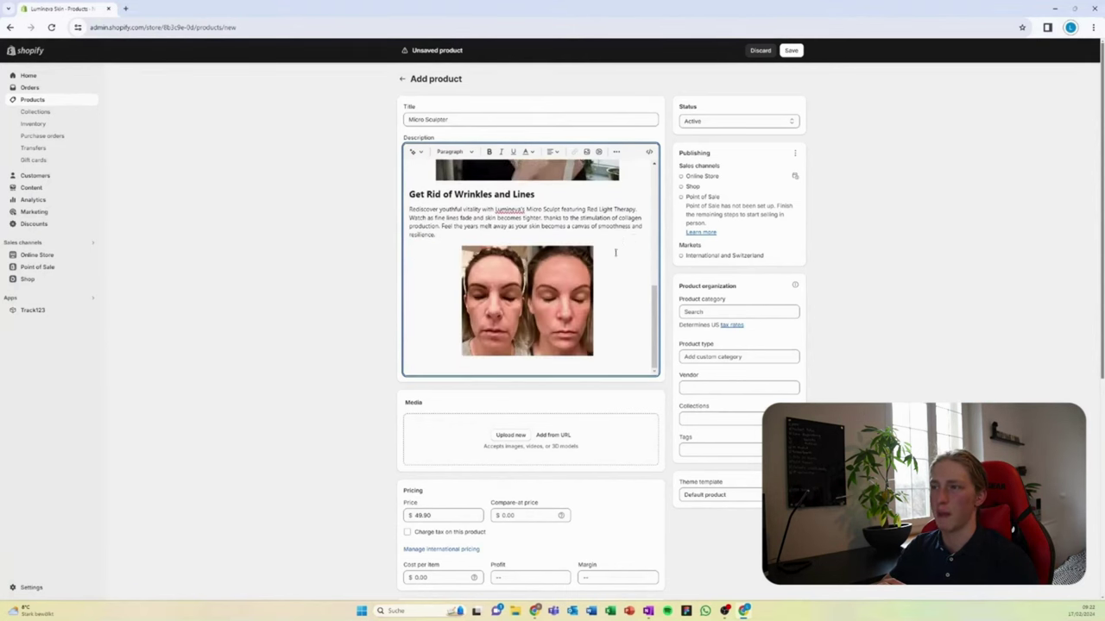
scroll(614, 222, "up", 5)
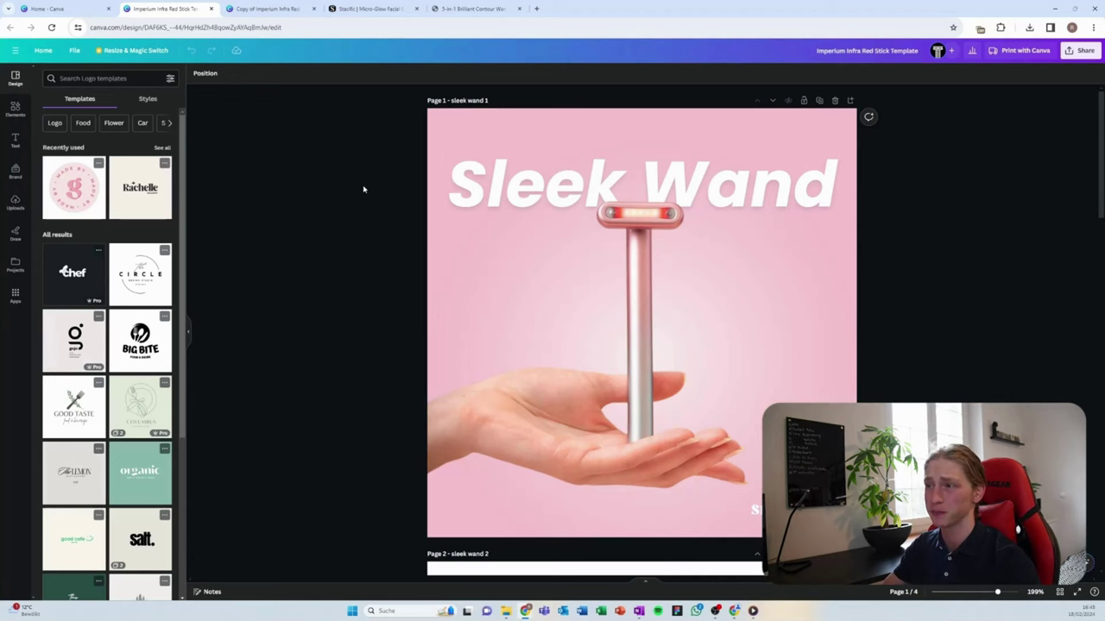
scroll(405, 348, "down", 10)
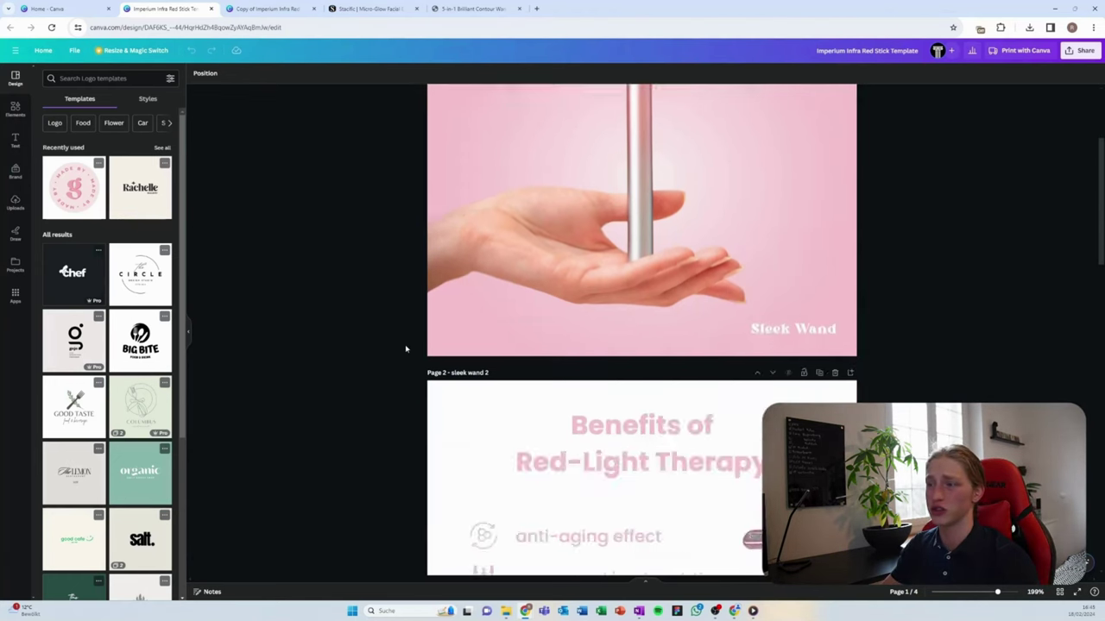
scroll(405, 347, "down", 8)
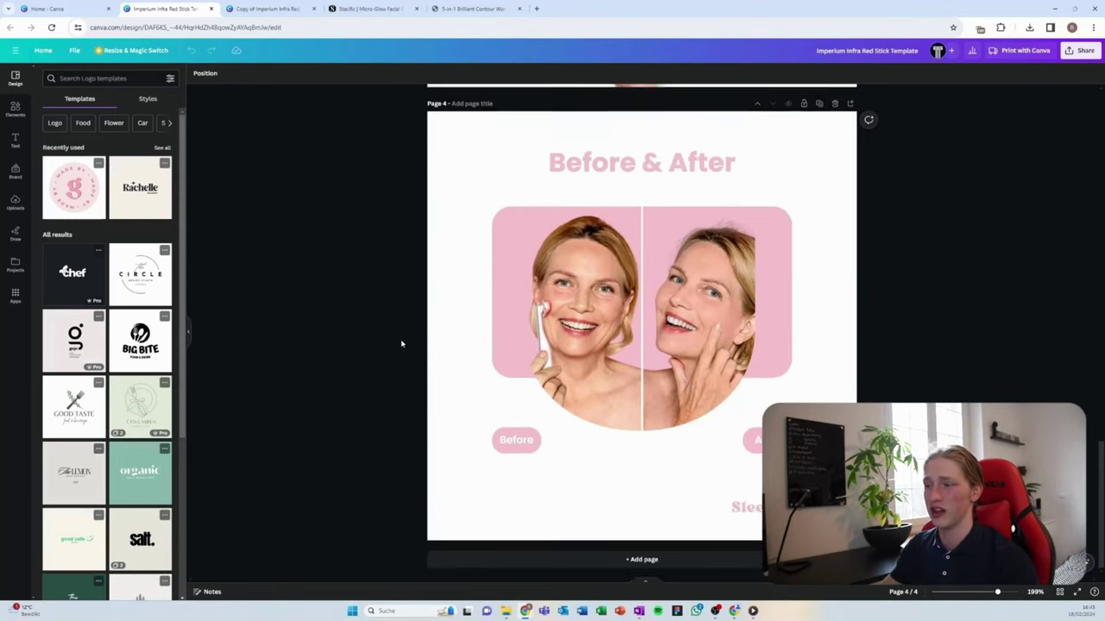
scroll(401, 343, "up", 1)
scroll(401, 344, "up", 5)
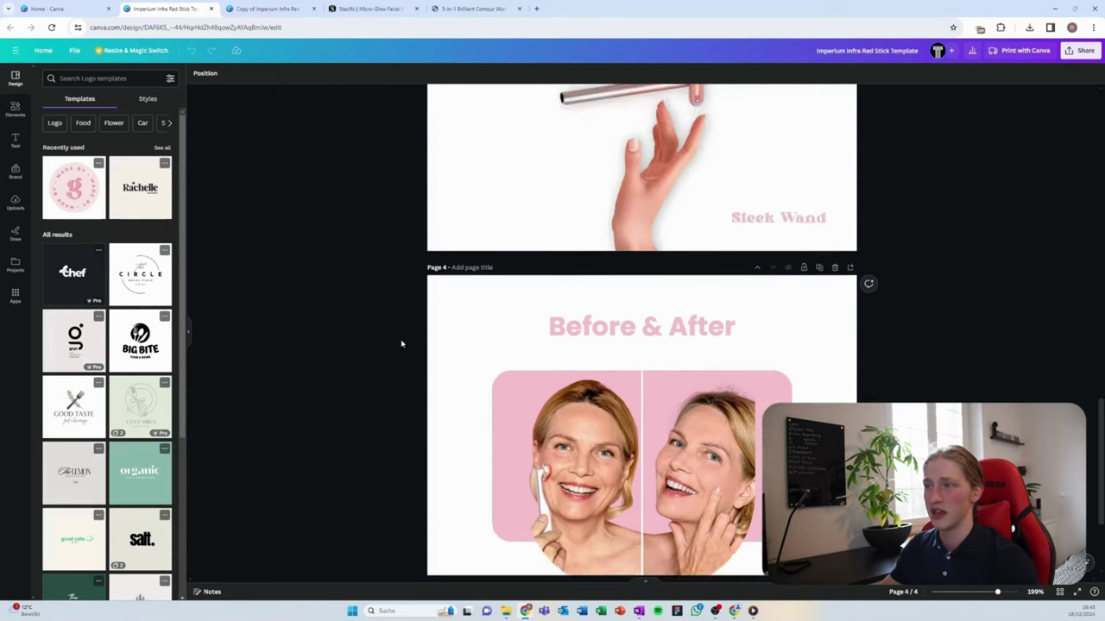
scroll(401, 343, "up", 10)
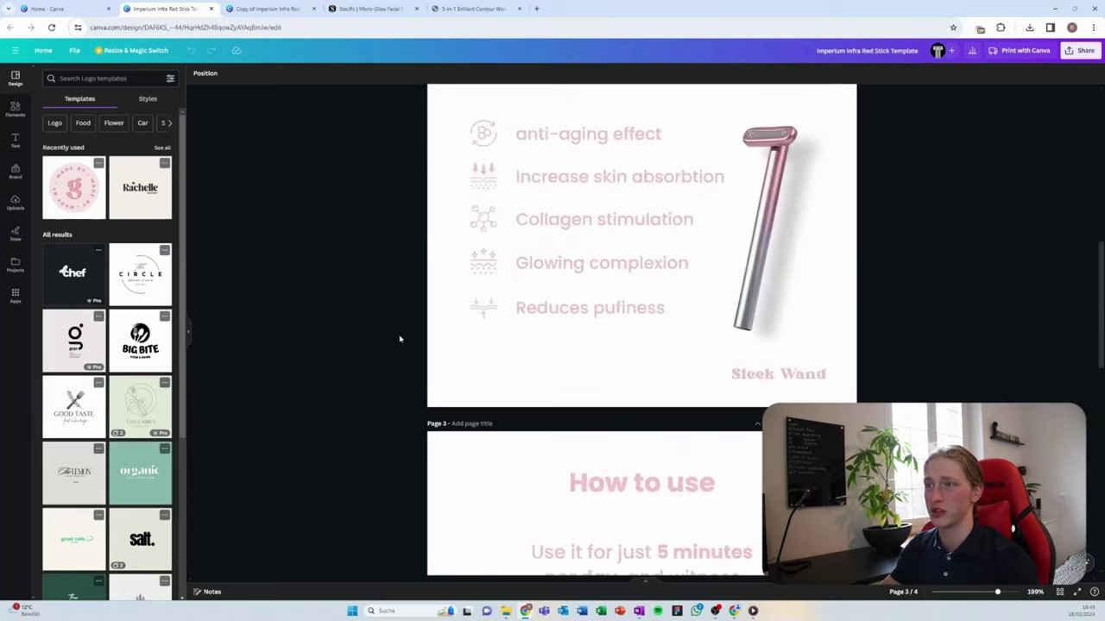
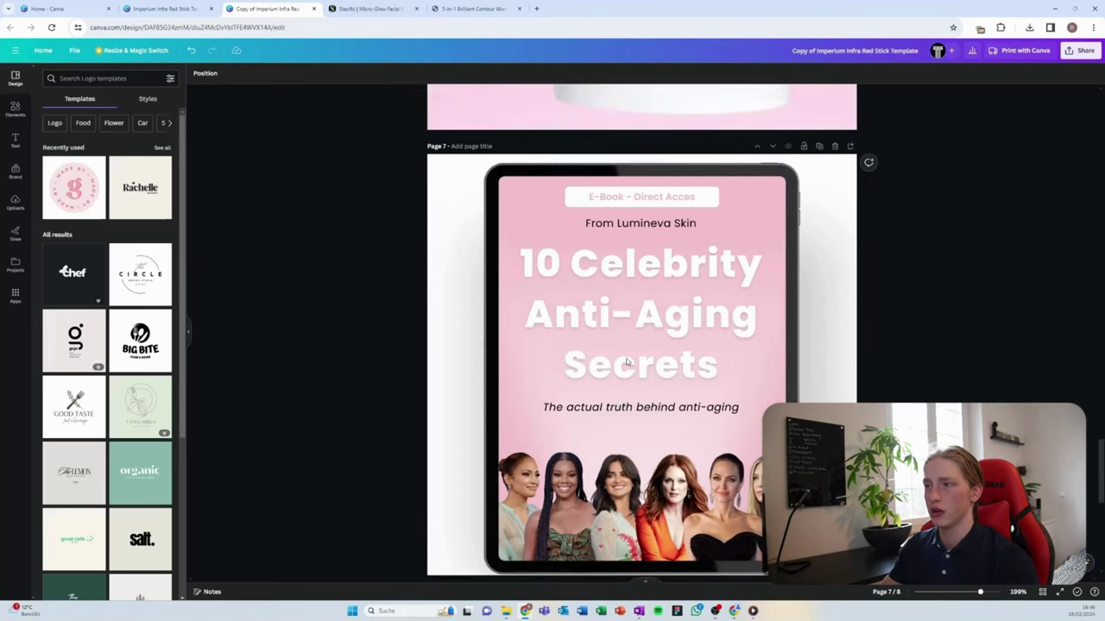
Step: Move the Micro Sculpt image into the first product media slot
scroll(556, 330, "down", 1)
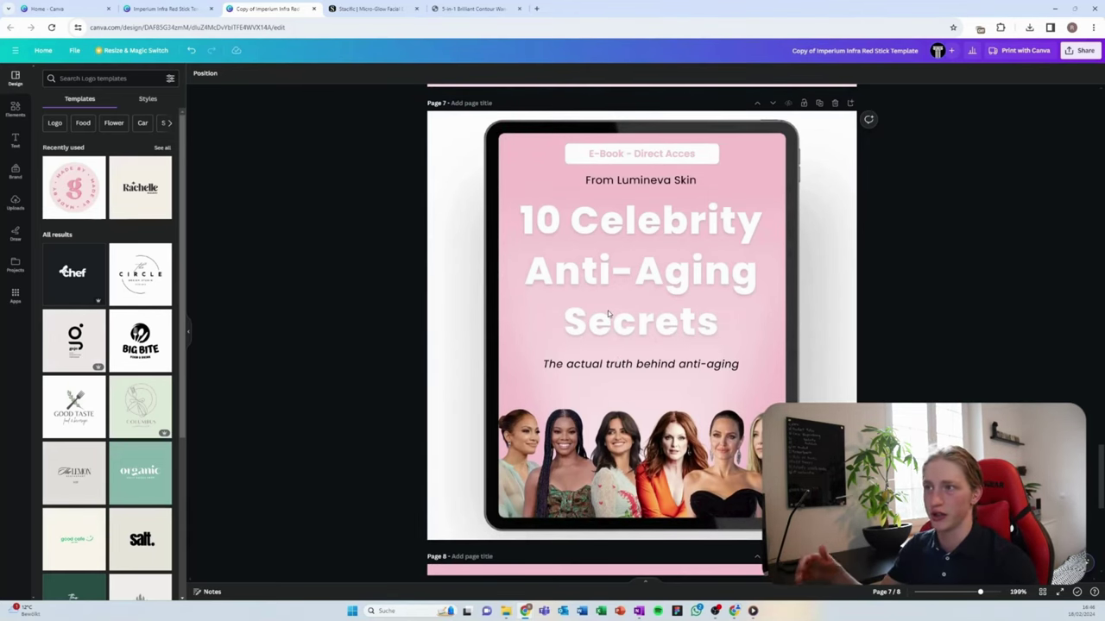
scroll(609, 313, "up", 1)
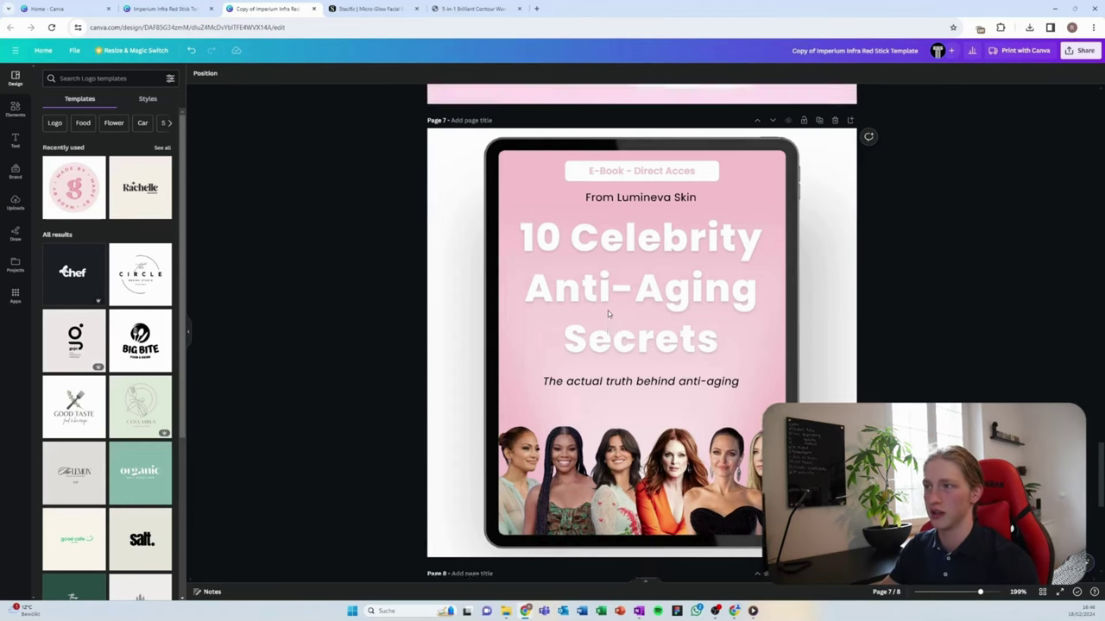
scroll(607, 313, "up", 5)
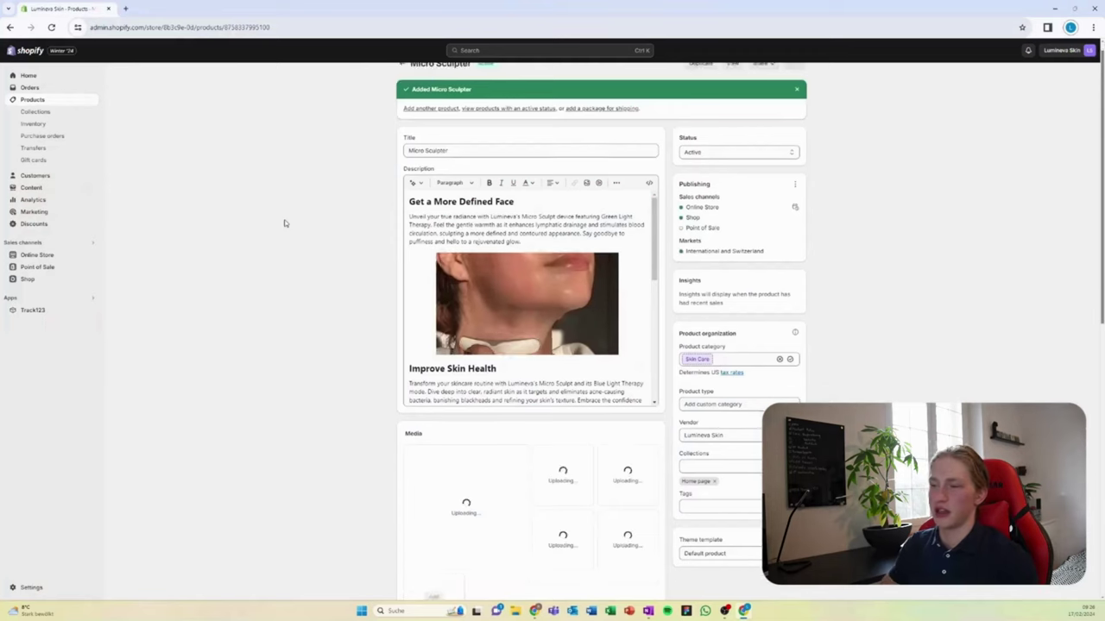
scroll(284, 222, "down", 2)
mouse_move(574, 397)
left_mouse_down()
mouse_move(504, 430)
mouse_move(470, 406)
left_mouse_up()
Step: Return to the products list and go to the Online Store themes page
scroll(643, 476, "down", 1)
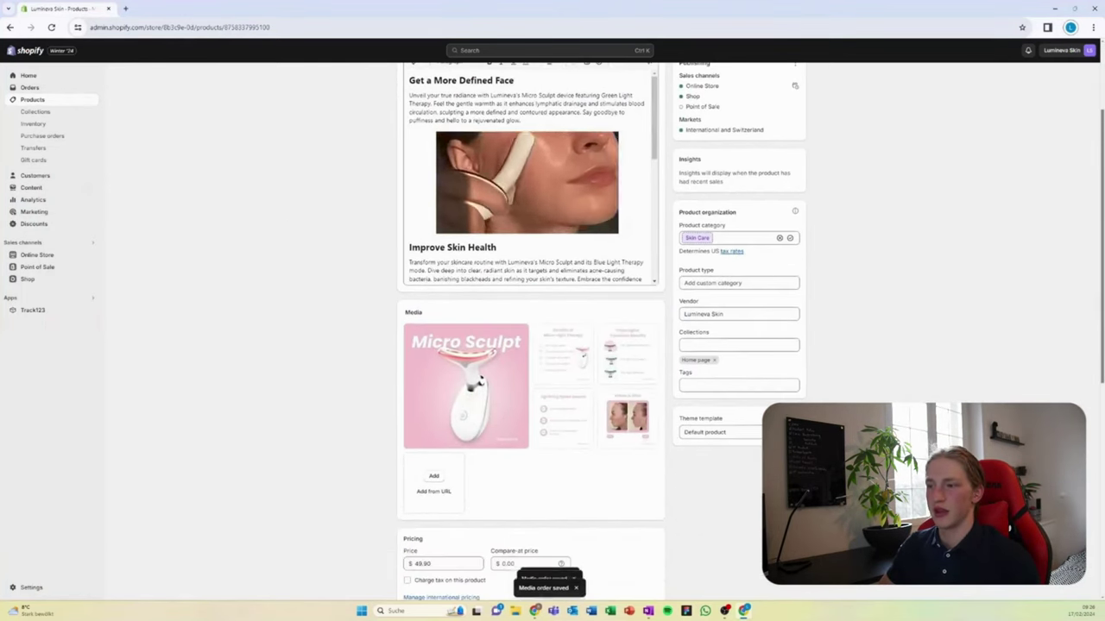
scroll(308, 185, "up", 2)
scroll(316, 180, "down", 3)
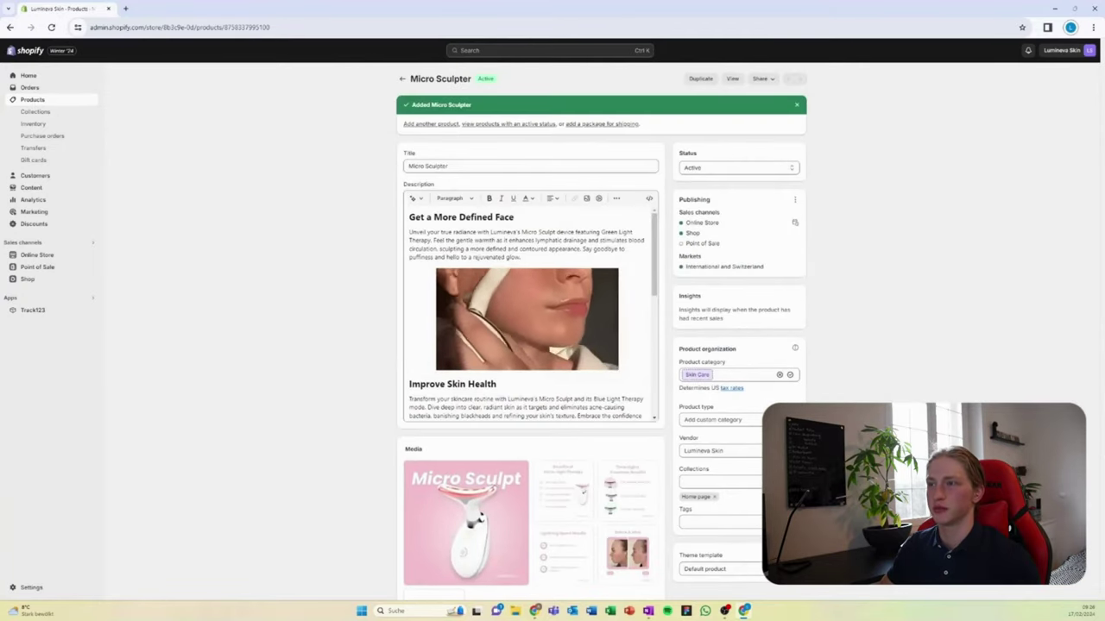
left_click(401, 79)
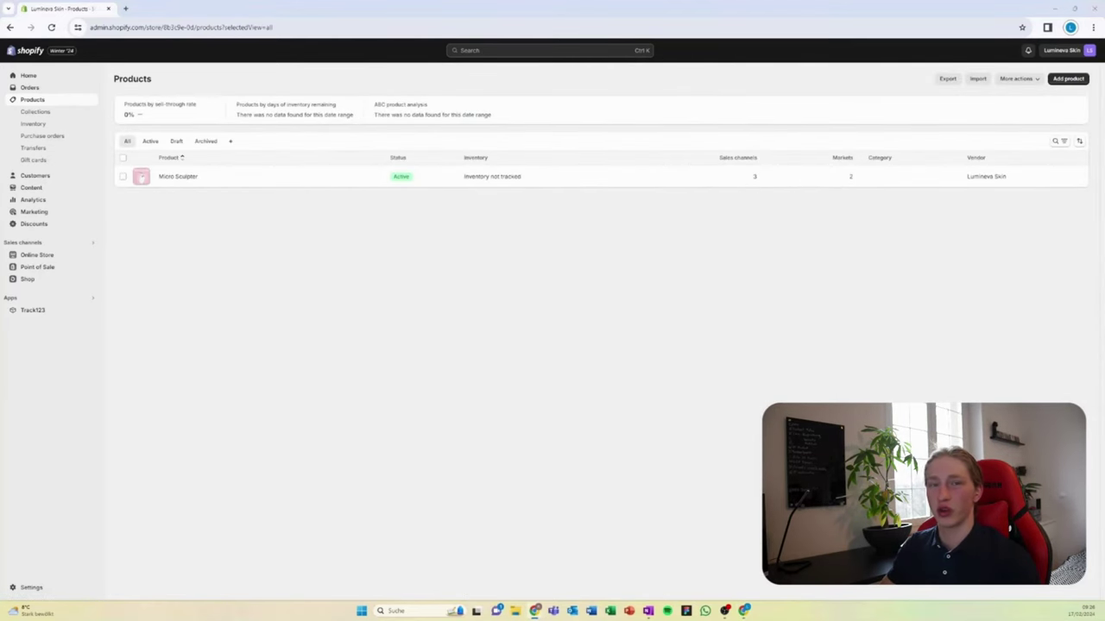
left_click(43, 255)
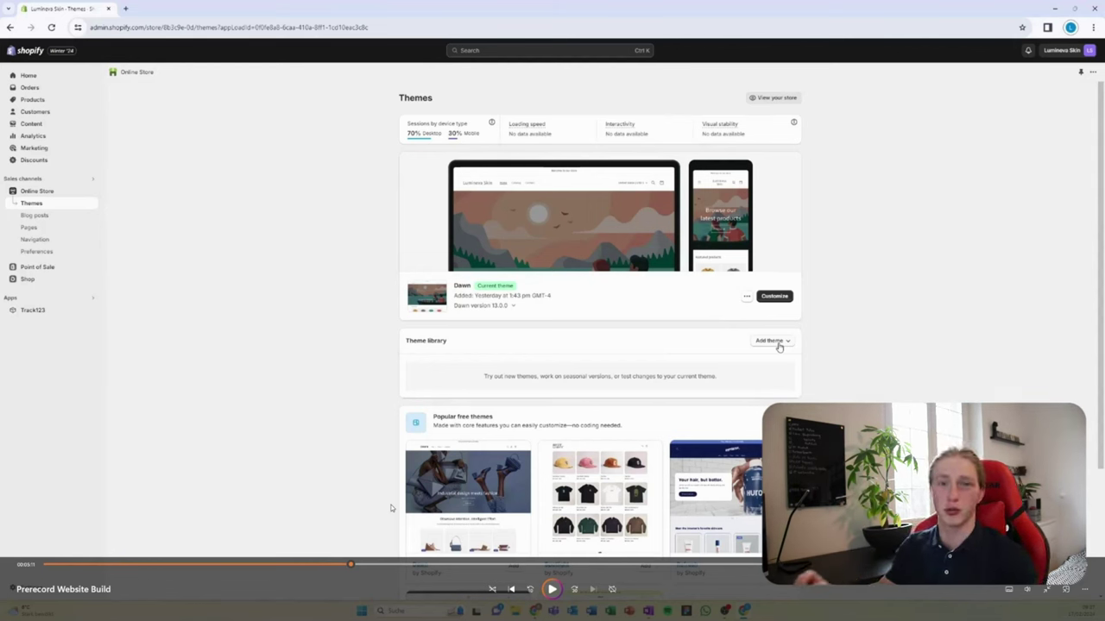
Step: Upload Shrine.zip to the theme library and open Shrine in the theme editor
left_click(771, 341)
left_click(781, 378)
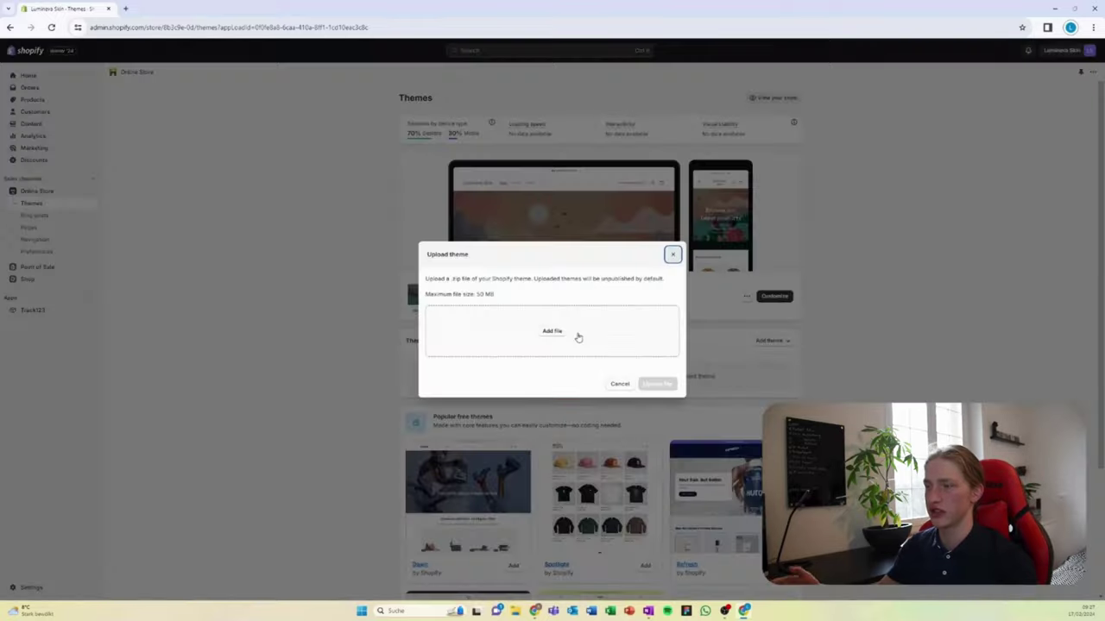
left_click(553, 332)
double_click(98, 71)
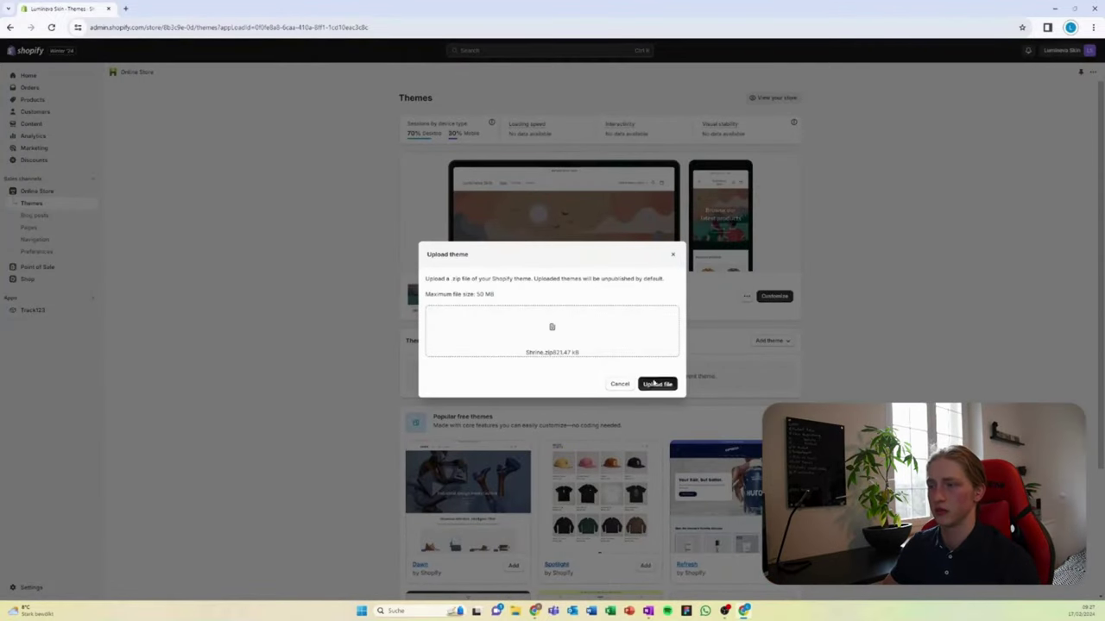
left_click(656, 383)
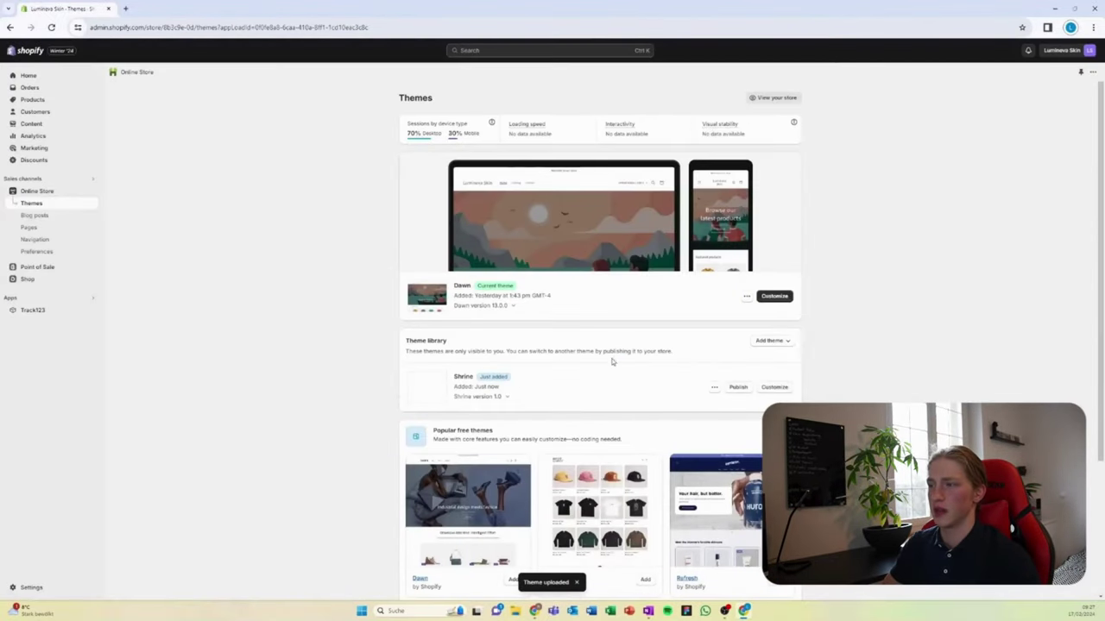
left_click(780, 390)
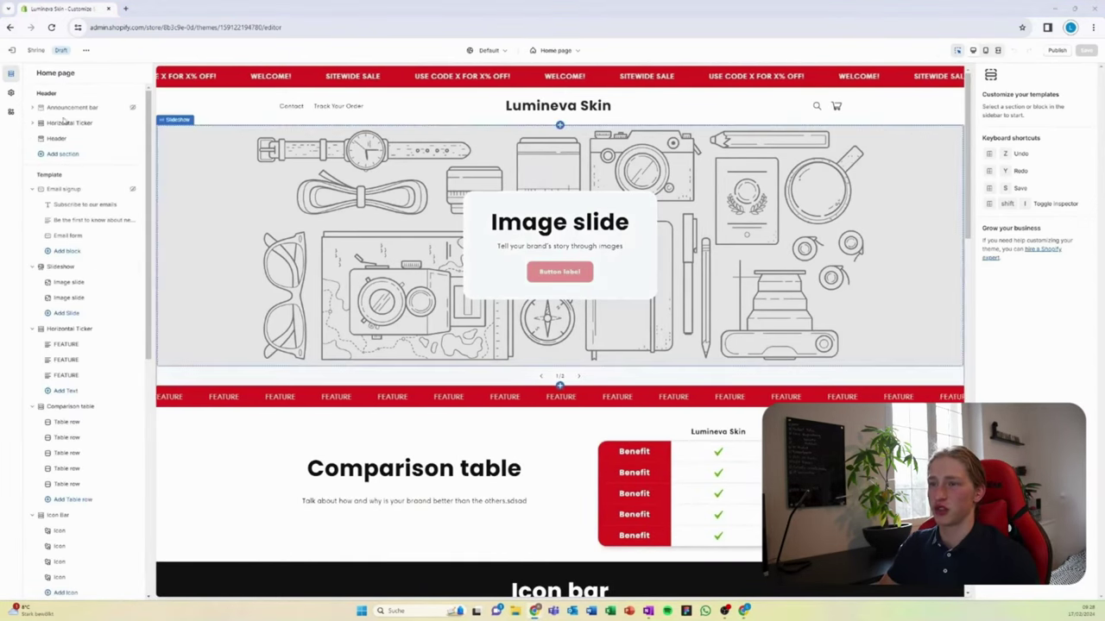
Step: Set Accent 1 and the Accent 2 gradient to light pink #F6C1CE
left_click(12, 93)
left_click(35, 131)
left_click(36, 167)
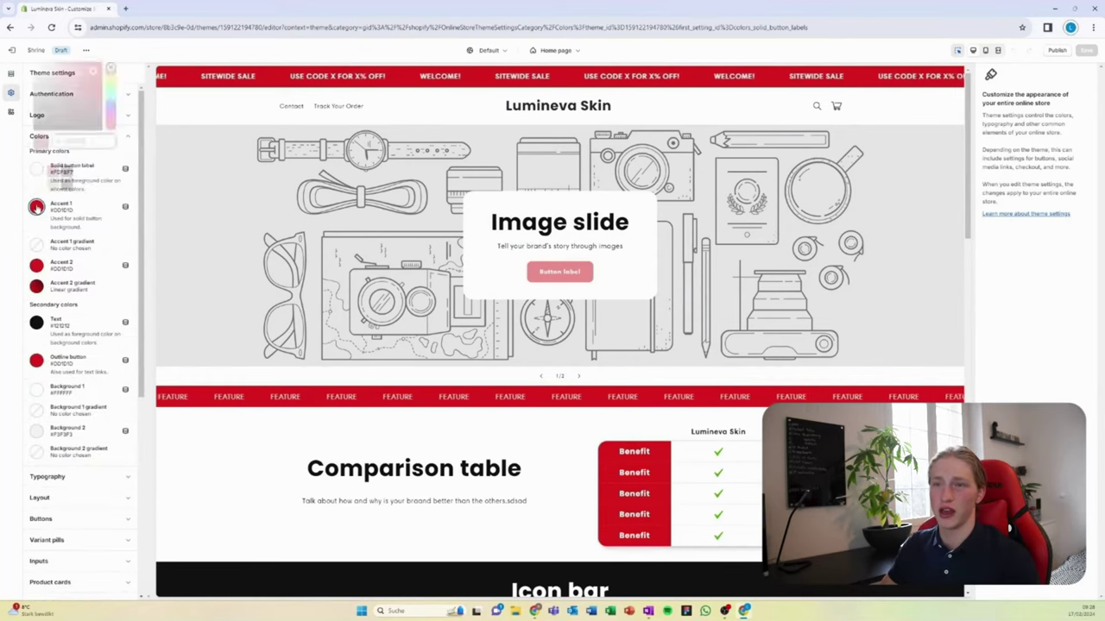
type("F6C1C6")
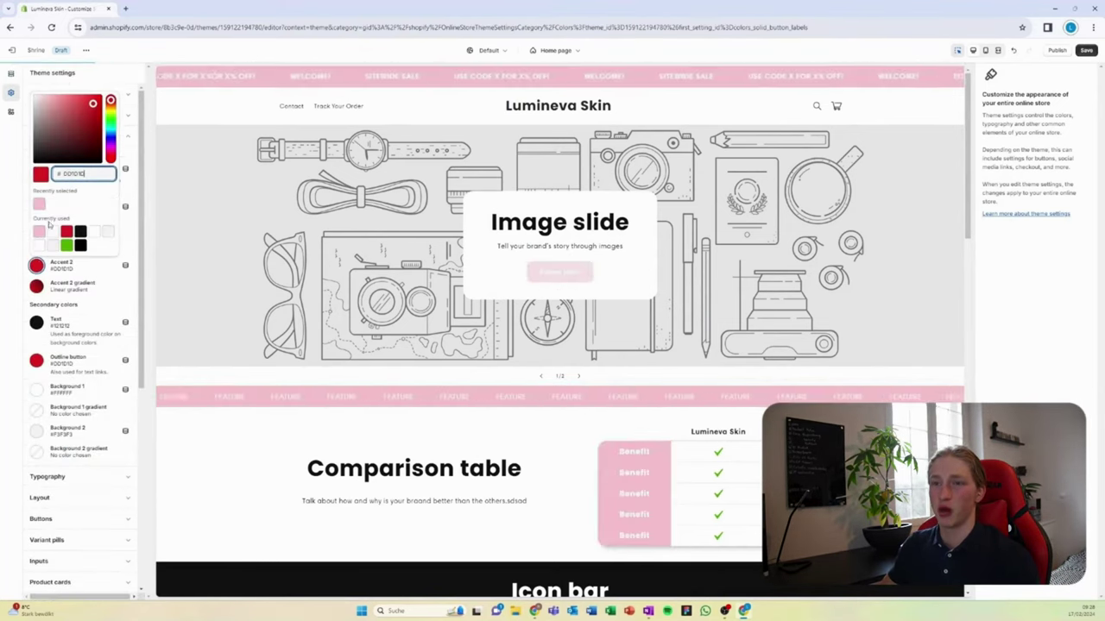
left_click(36, 287)
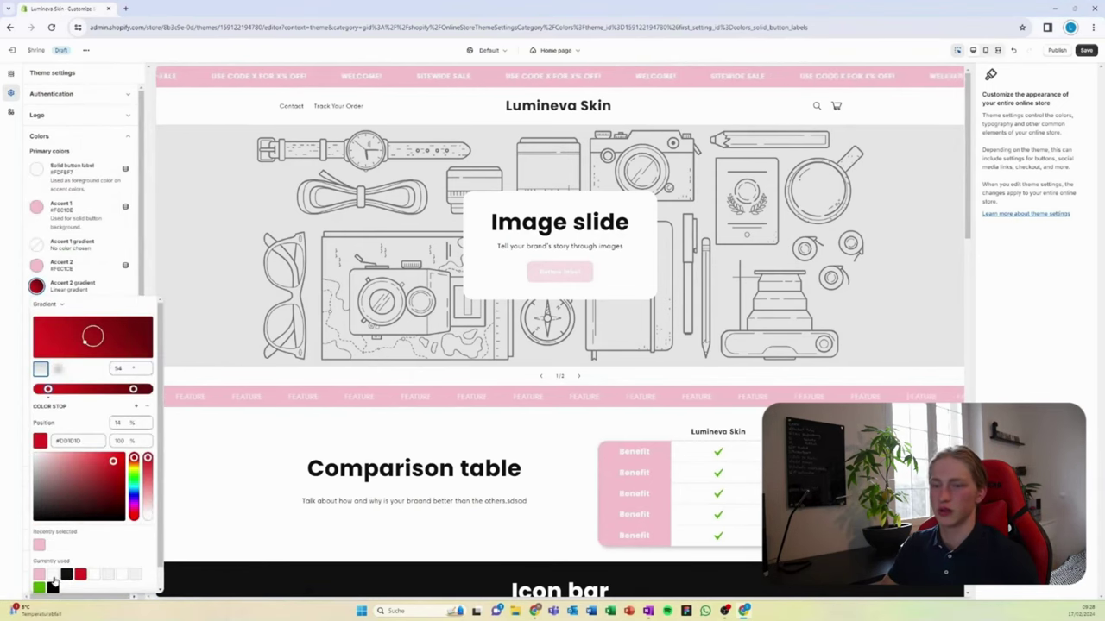
left_click(39, 574)
left_click(26, 308)
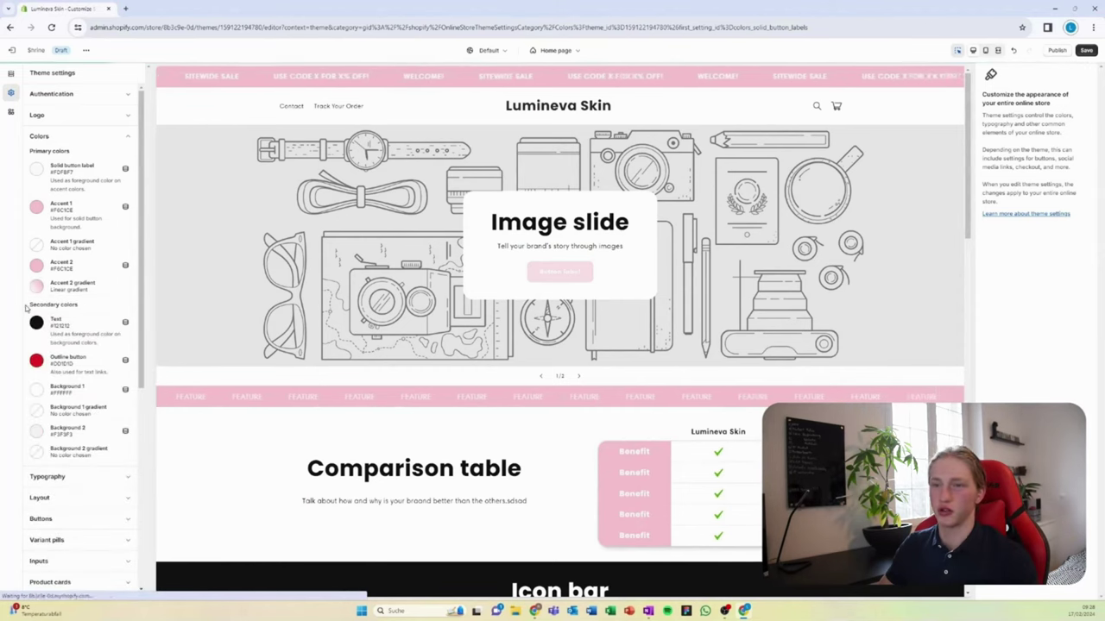
Step: Make the Outline button colour light pink and review the Variant pills settings
left_click(36, 360)
left_click(35, 300)
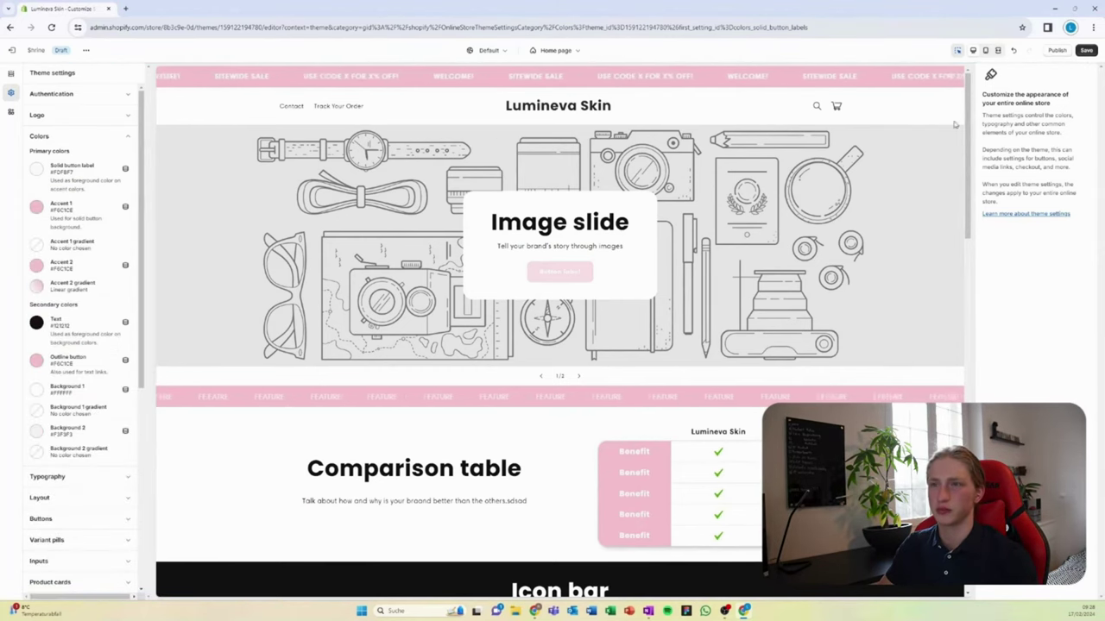
left_click(95, 539)
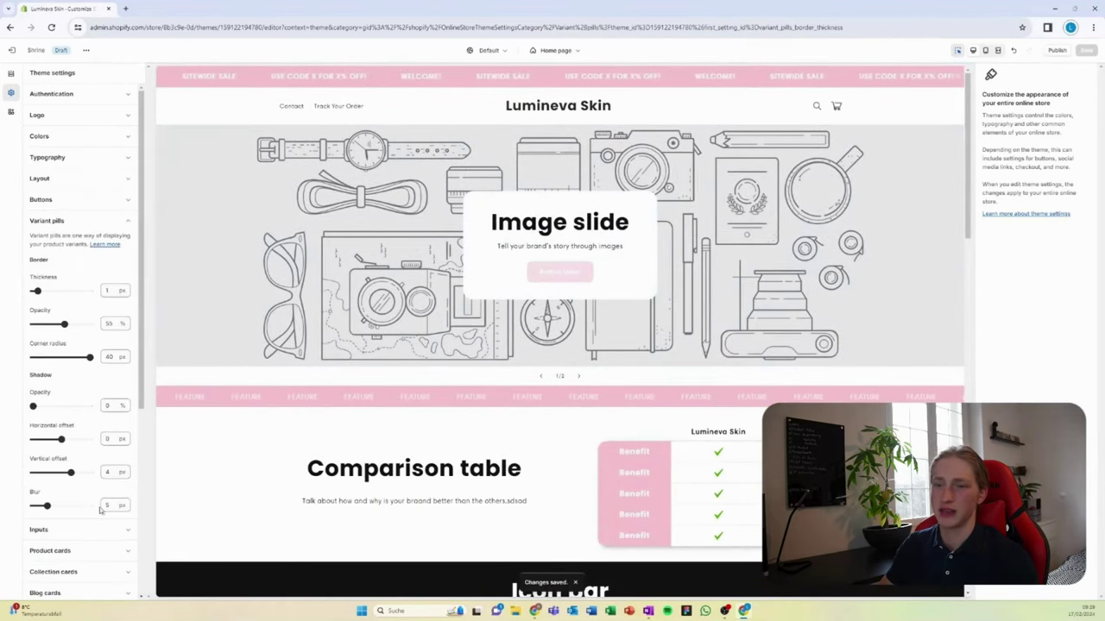
left_click(88, 220)
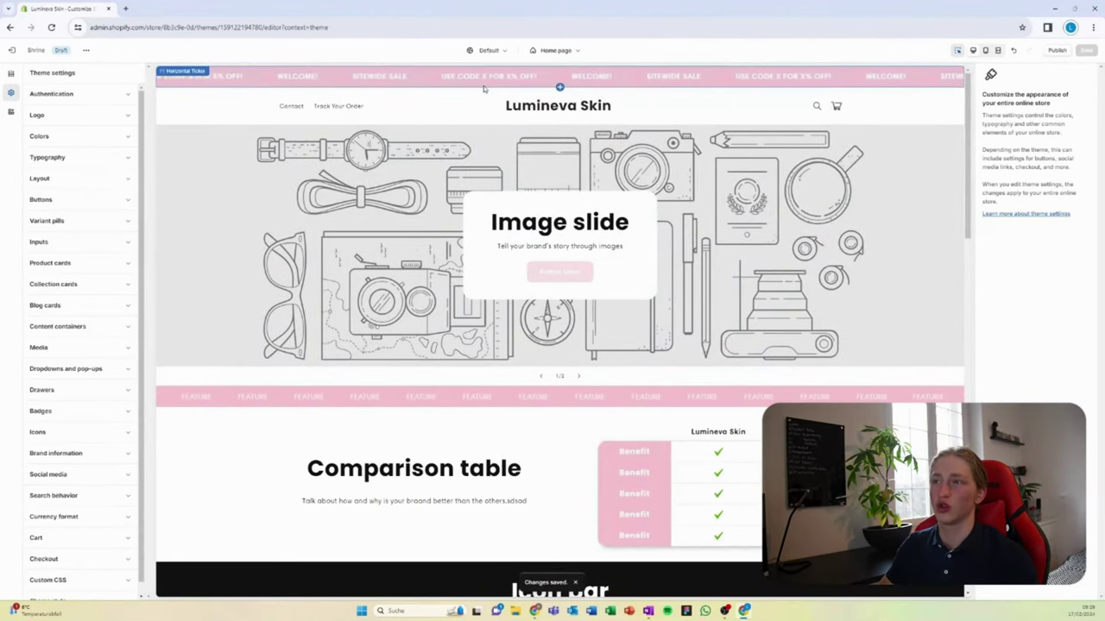
left_click(555, 50)
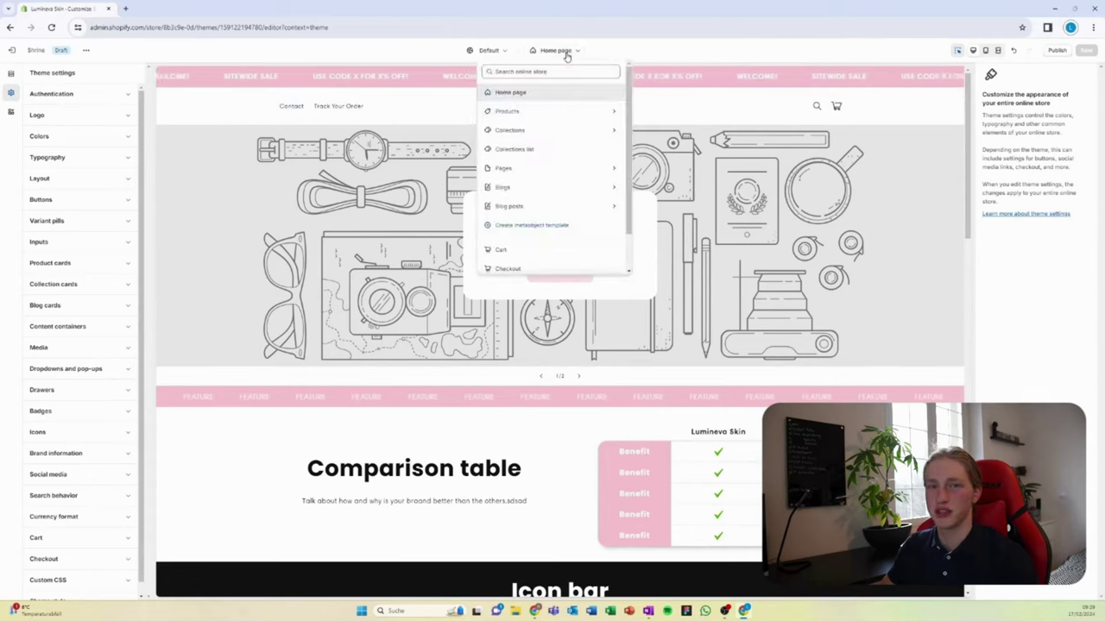
Step: On the Micro Sculpter template, set benefits Firm & Lift (heart emoji), Spa-Quality Luxury, New Micro Light Therapy; save
left_click(556, 108)
left_click(562, 116)
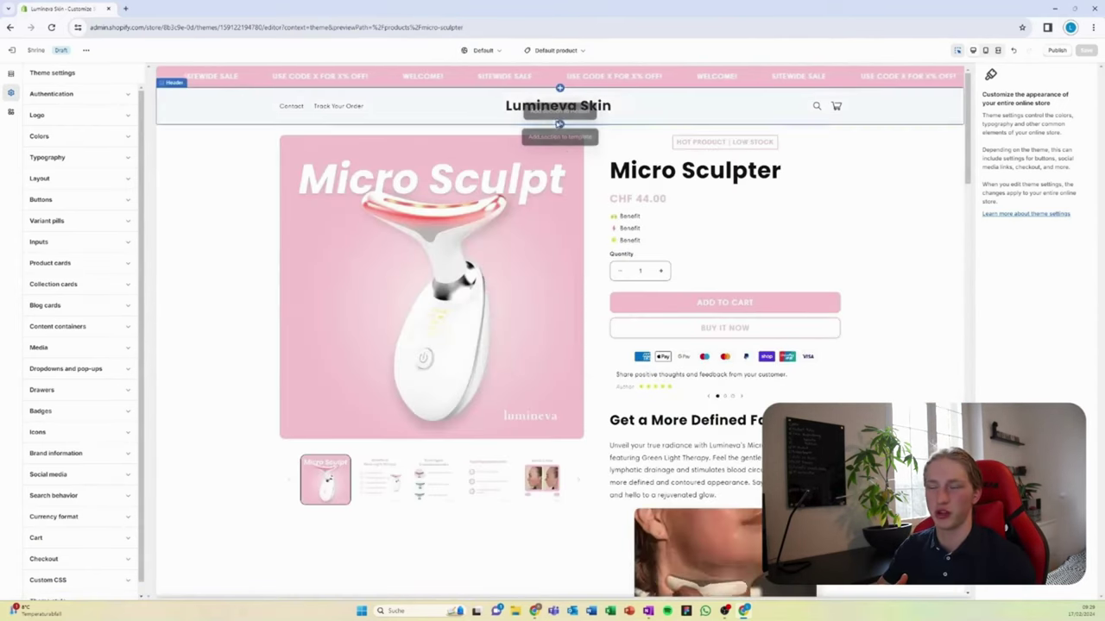
left_click(637, 220)
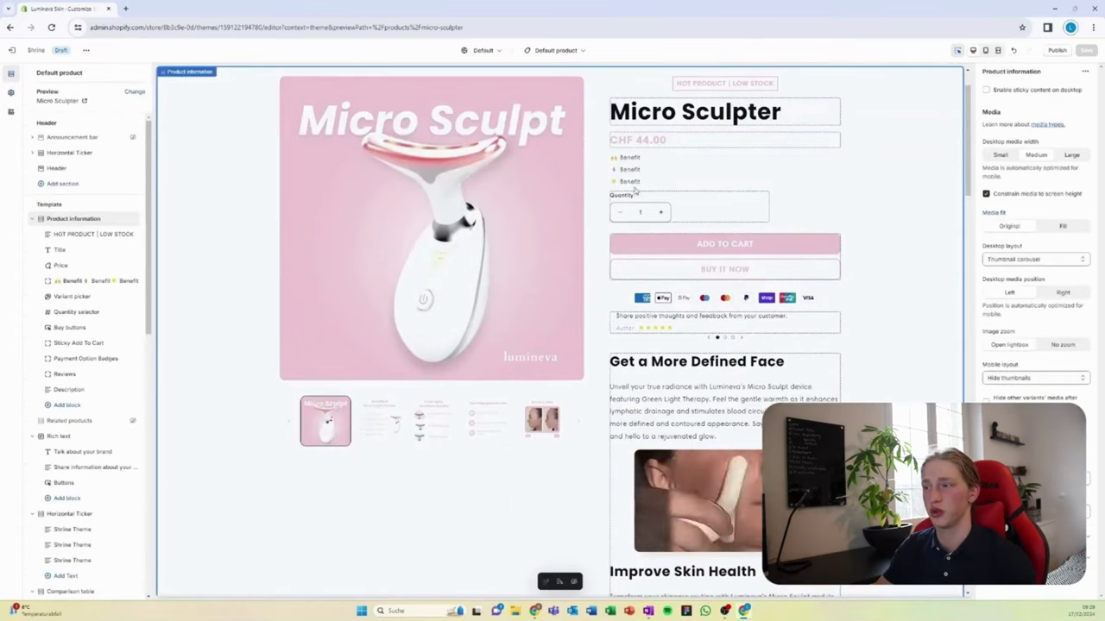
left_click(74, 280)
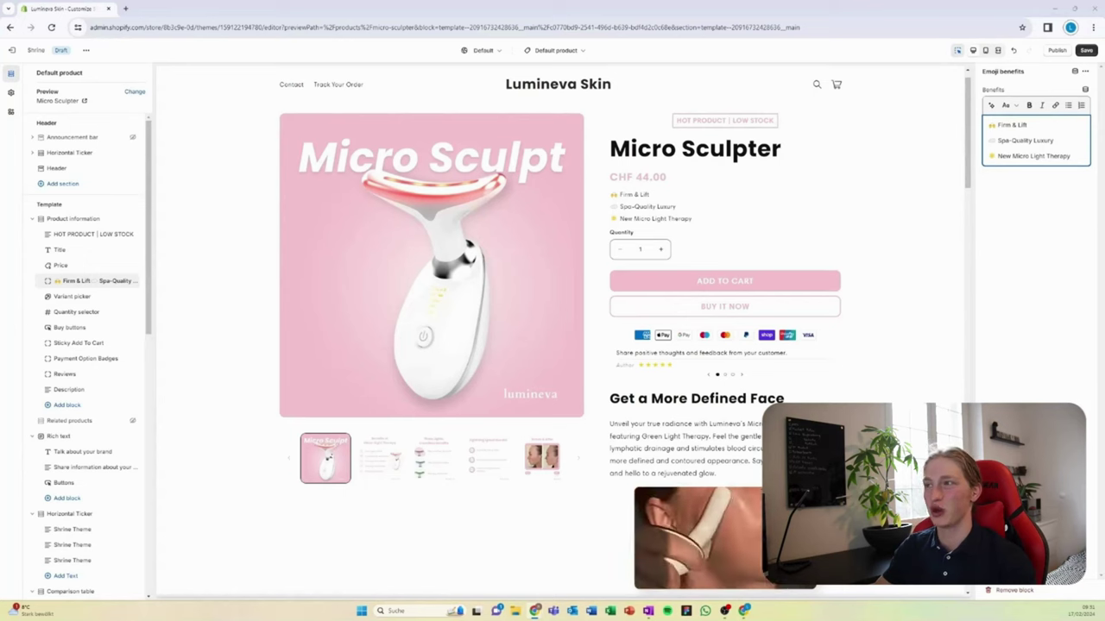
type("❤")
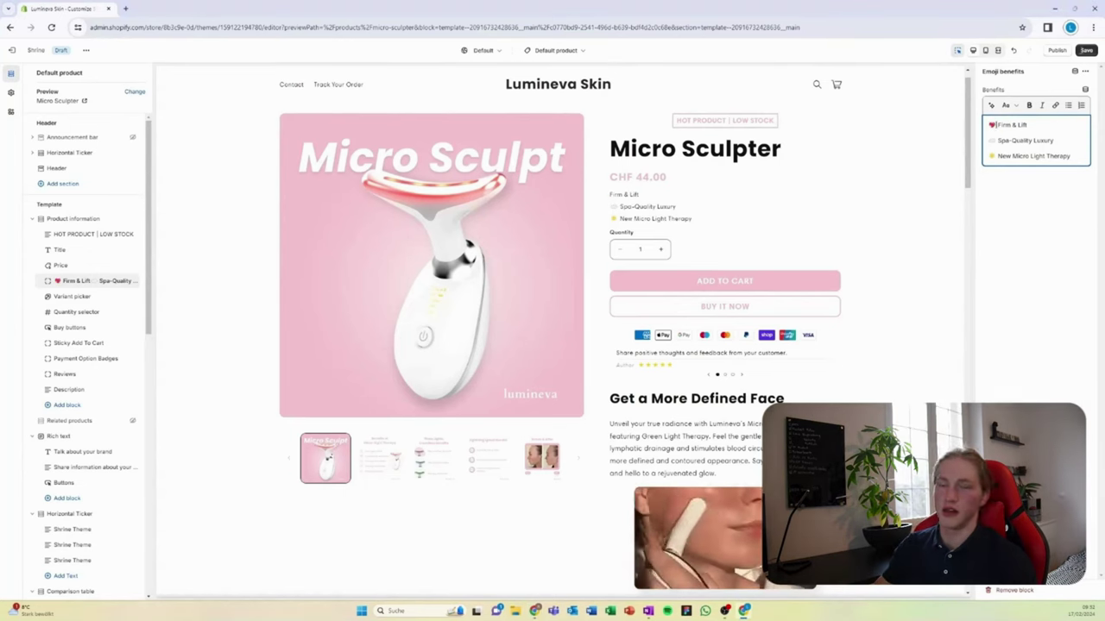
left_click(1089, 52)
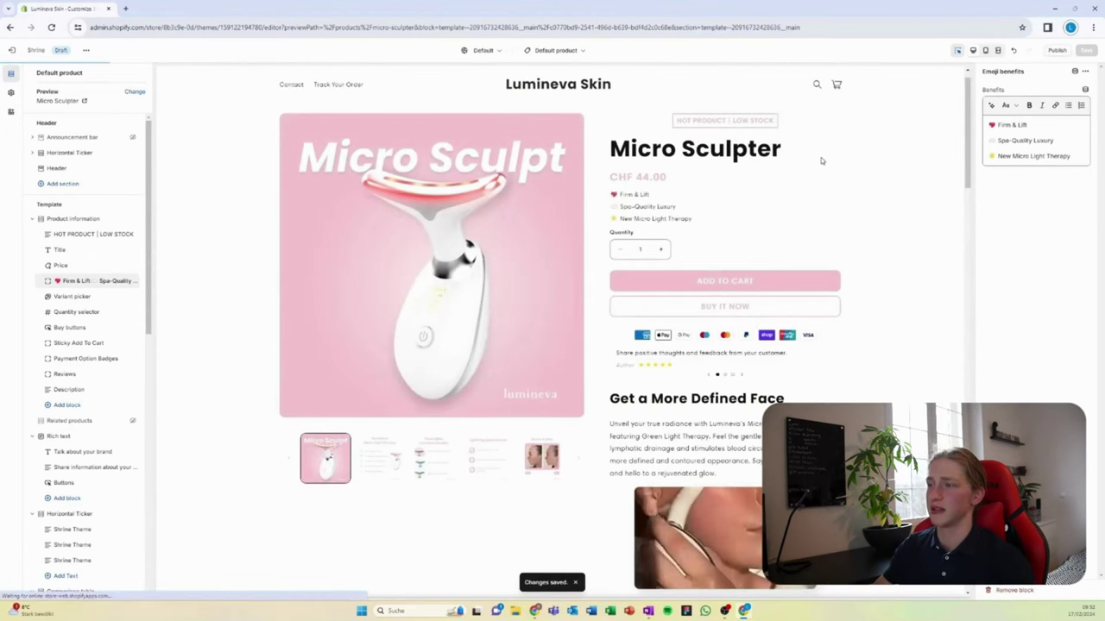
scroll(887, 224, "down", 1)
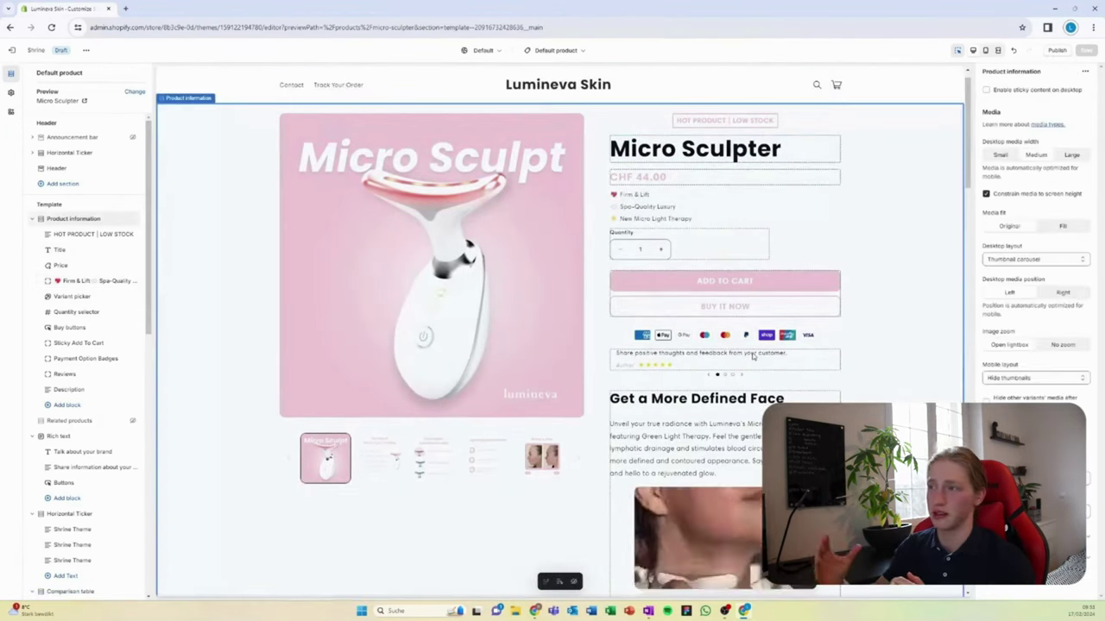
Step: Fill Review #1 with the pasted review, a reviewer name and 'Lumineva device.', then save
left_click(82, 373)
triple_click(1077, 188)
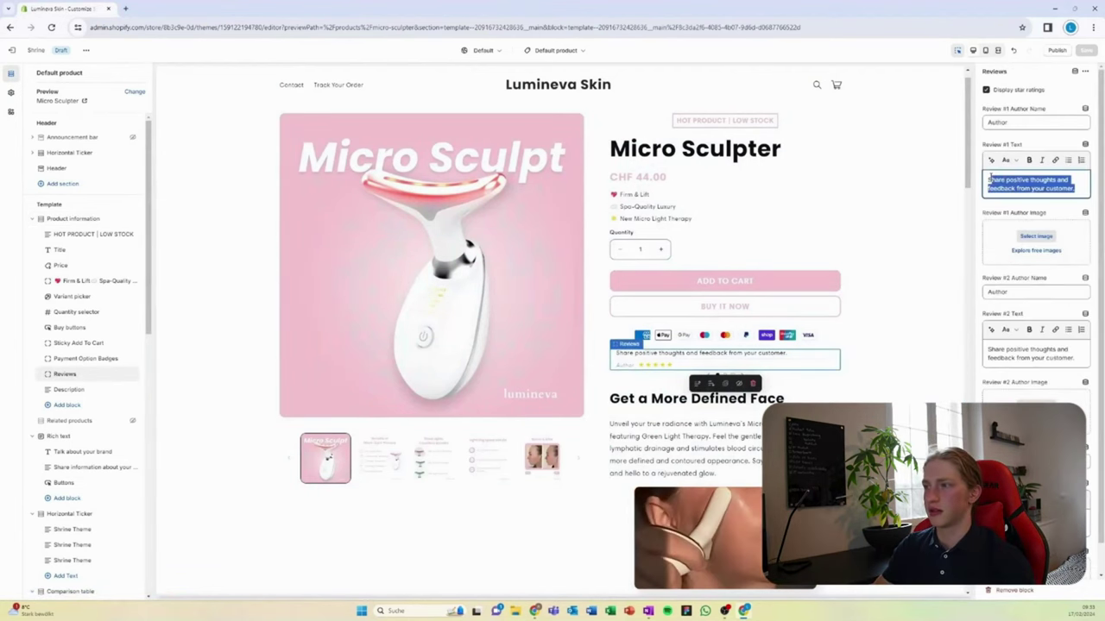
type("I couldn't be happier with this NanoGlow device. I've been using this for a few weeks, and the results are truly amazing")
double_click(1010, 124)
type("Eli")
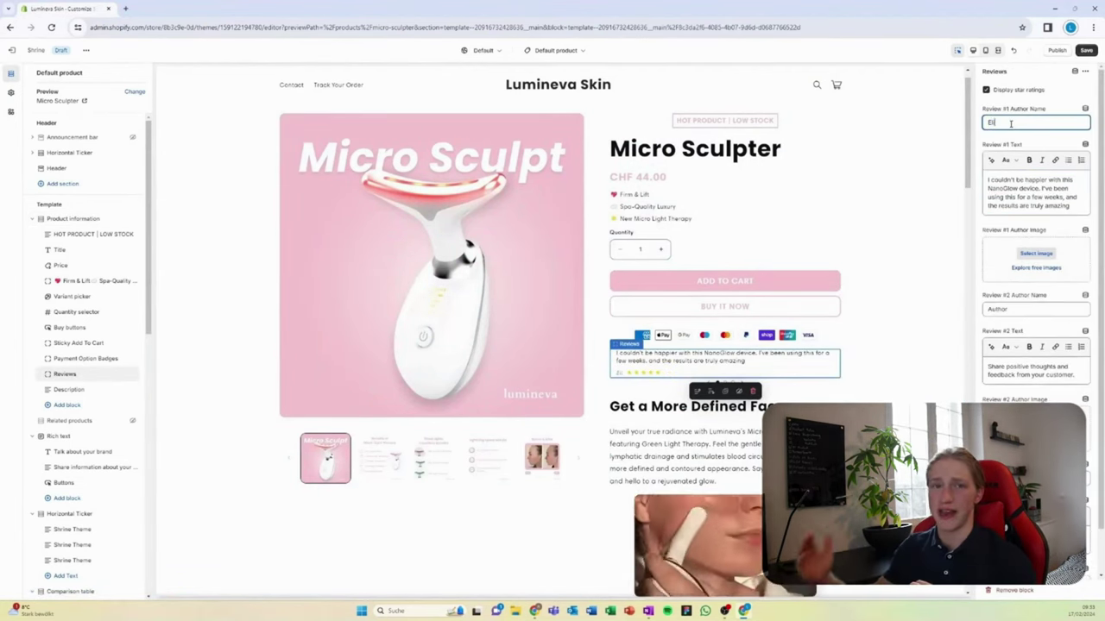
type("zabeth B.")
double_click(998, 188)
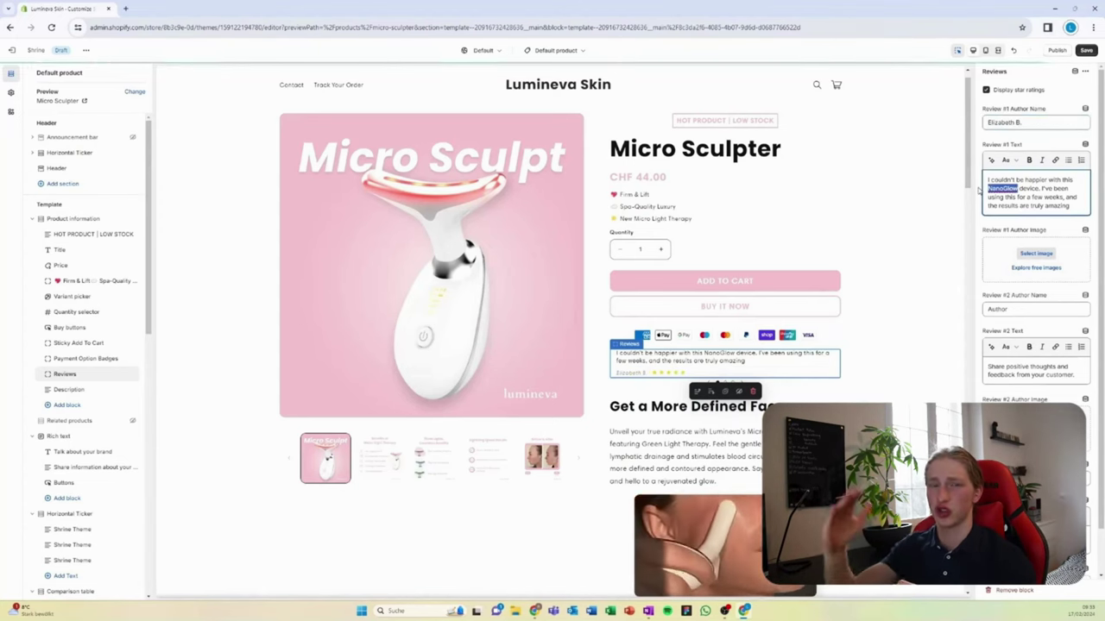
type("Lumineva device")
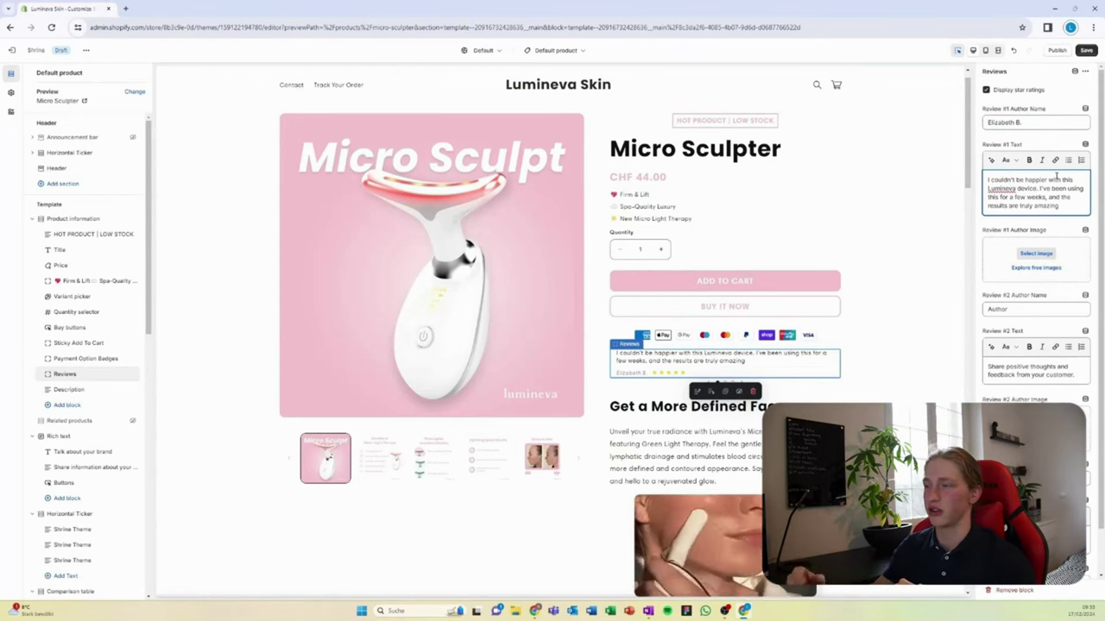
type(".")
key("ctrl+s")
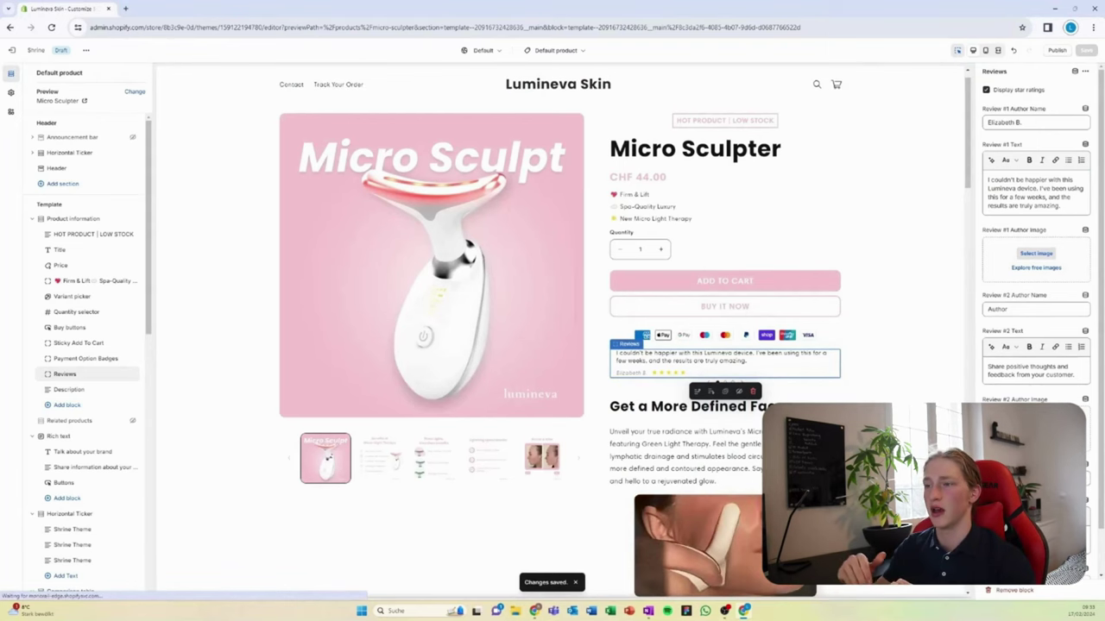
Step: Set Review #2 to 'My acne actually got better after this product. Finally something legit' and save
left_click(1030, 367)
key("ctrl+a")
type("My acne actually got")
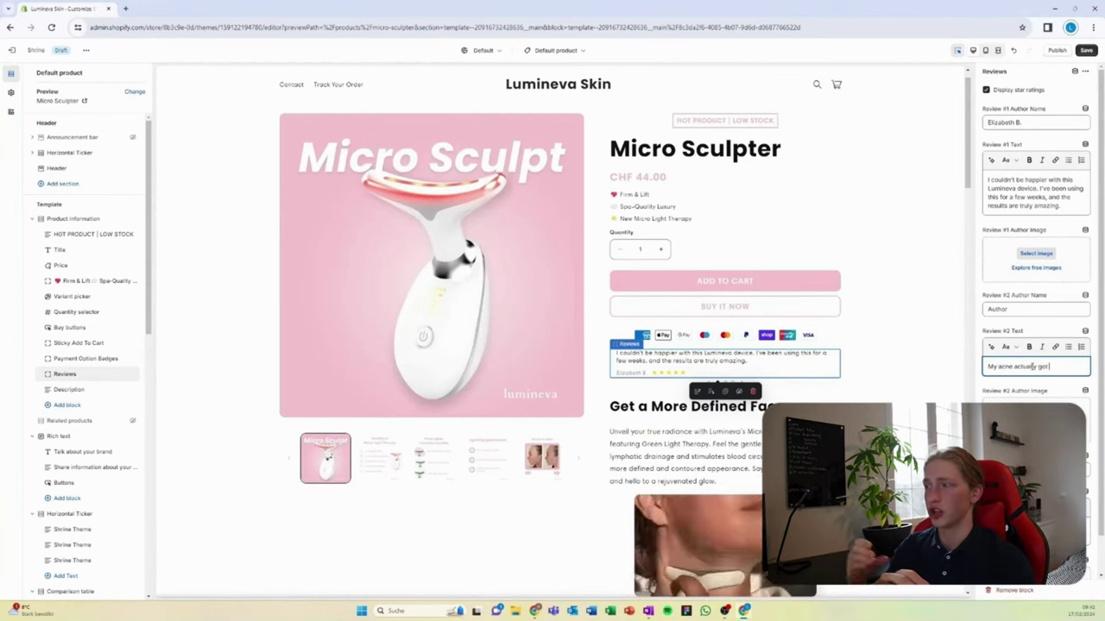
type(" better after this product")
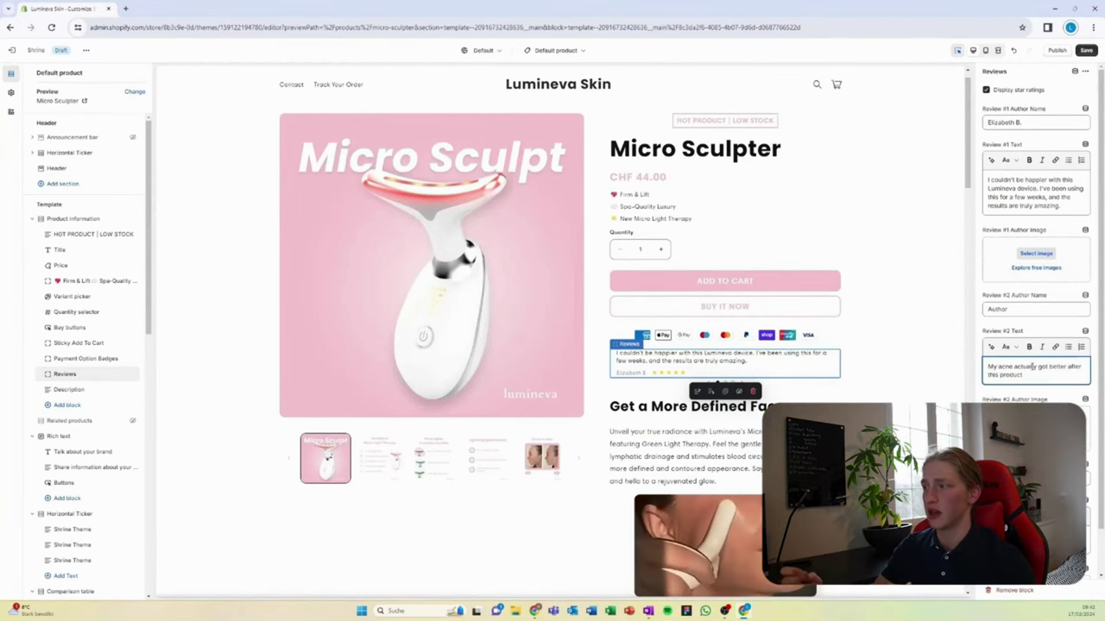
type(". ")
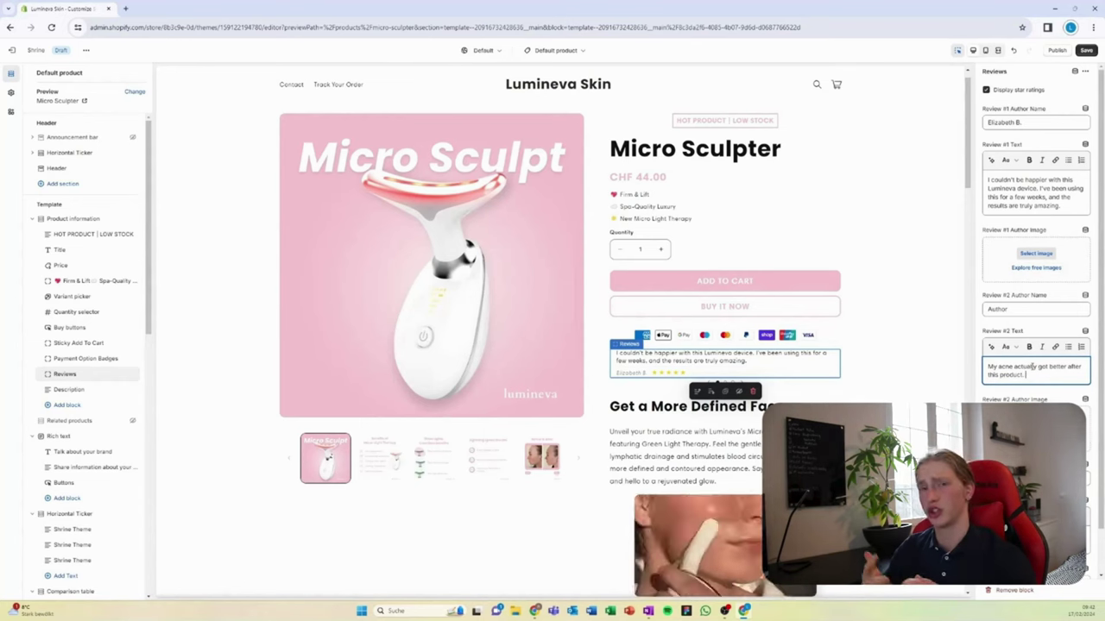
type("Fina")
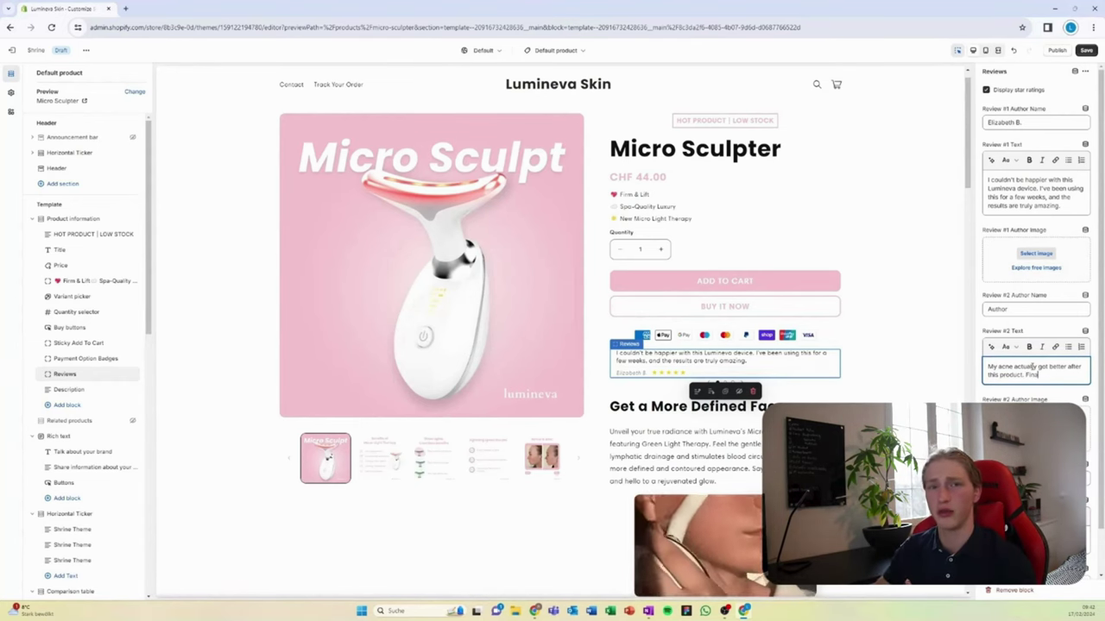
type("lly something legit")
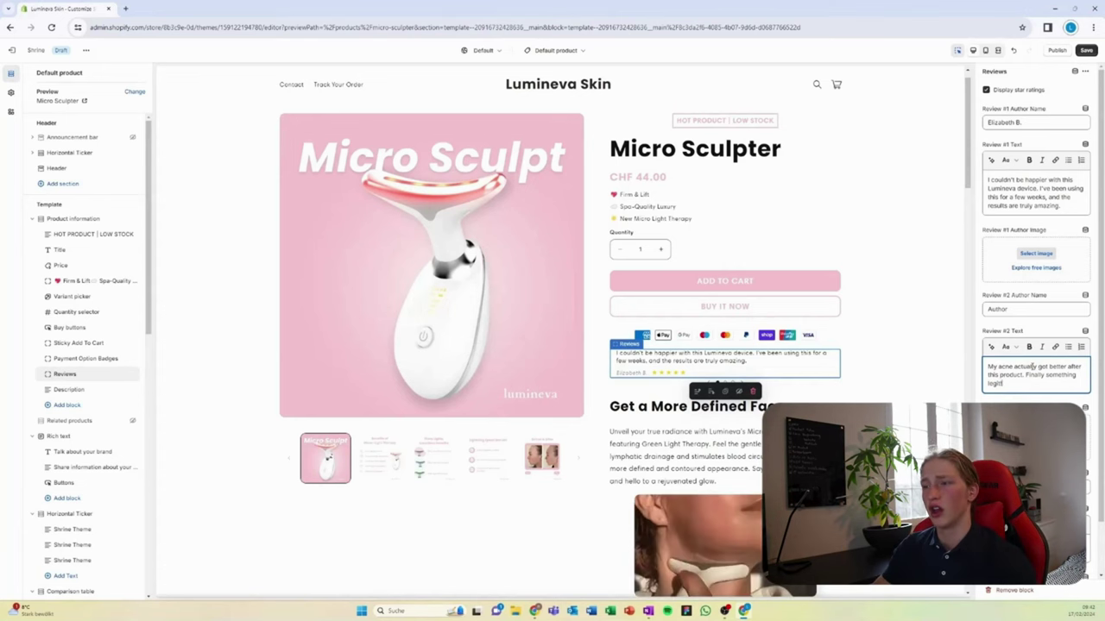
scroll(1032, 367, "down", 1)
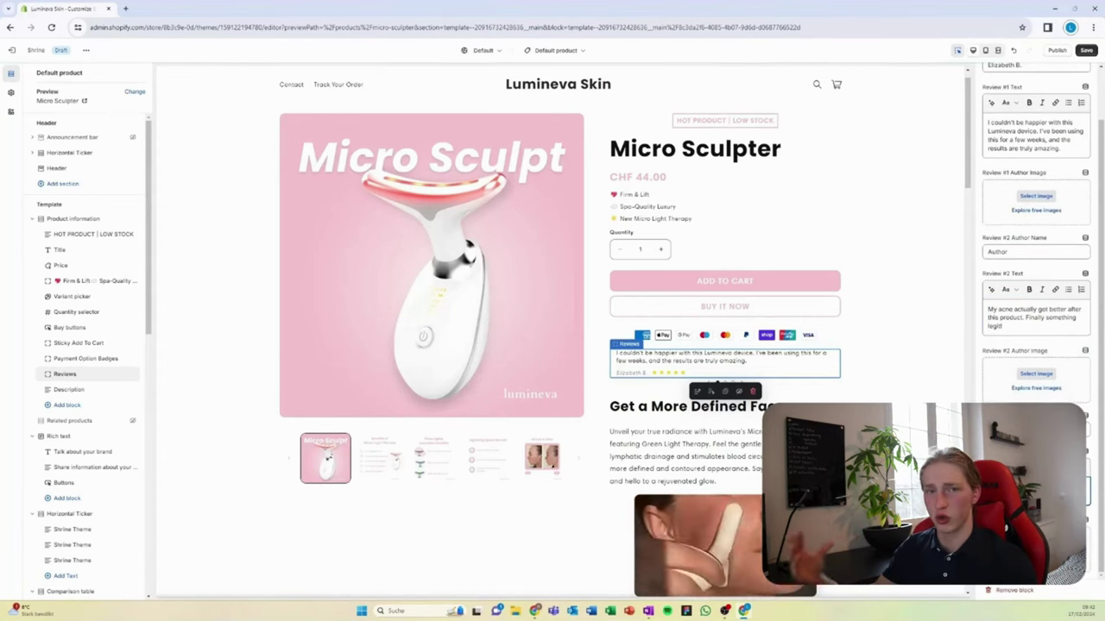
scroll(1032, 367, "up", 1)
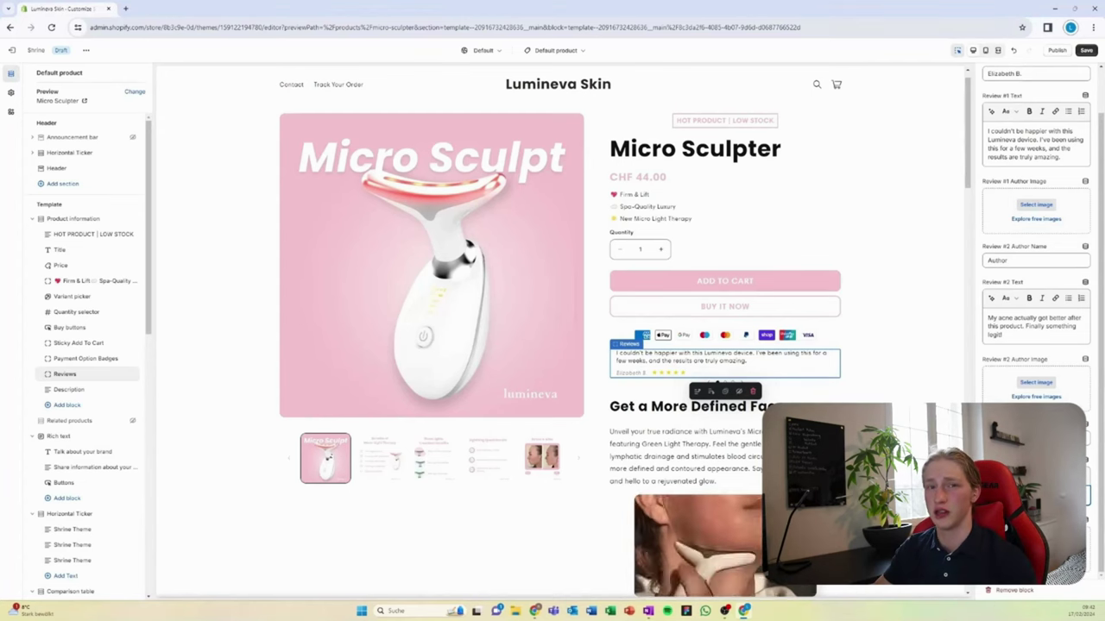
key("ctrl+s")
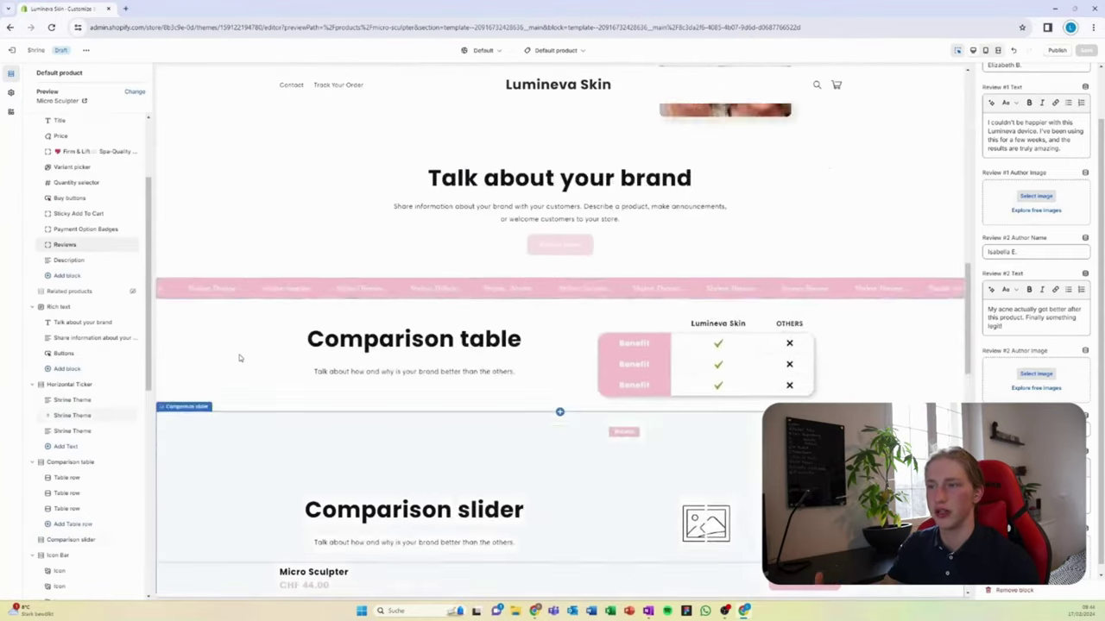
Step: Hide the Rich text brand section and the Horizontal Ticker section
left_click(219, 378)
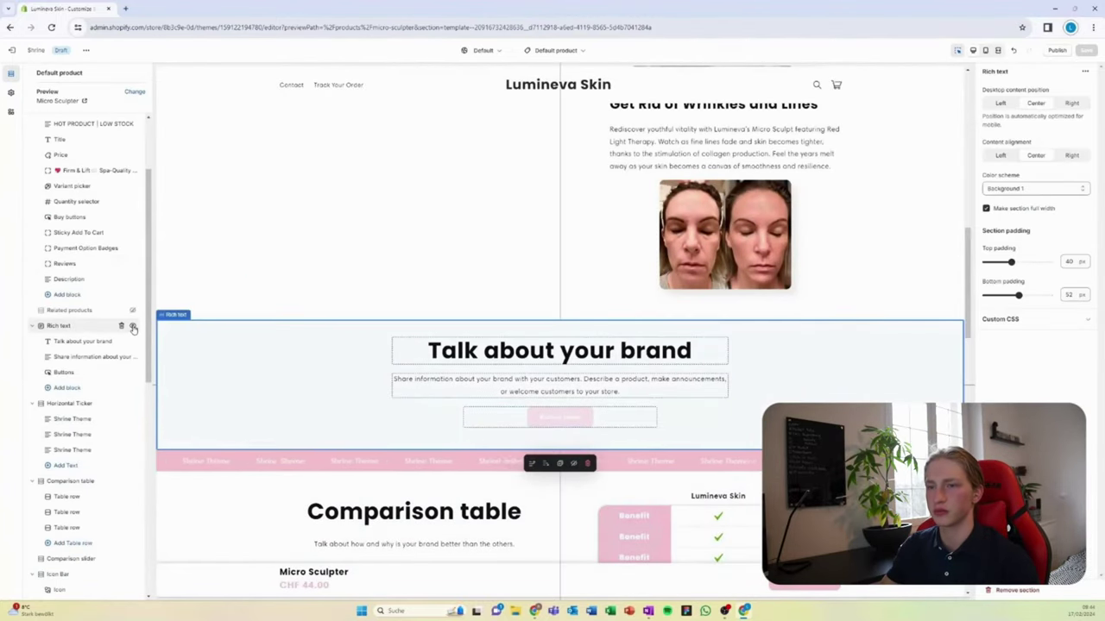
left_click(132, 325)
left_click(192, 337)
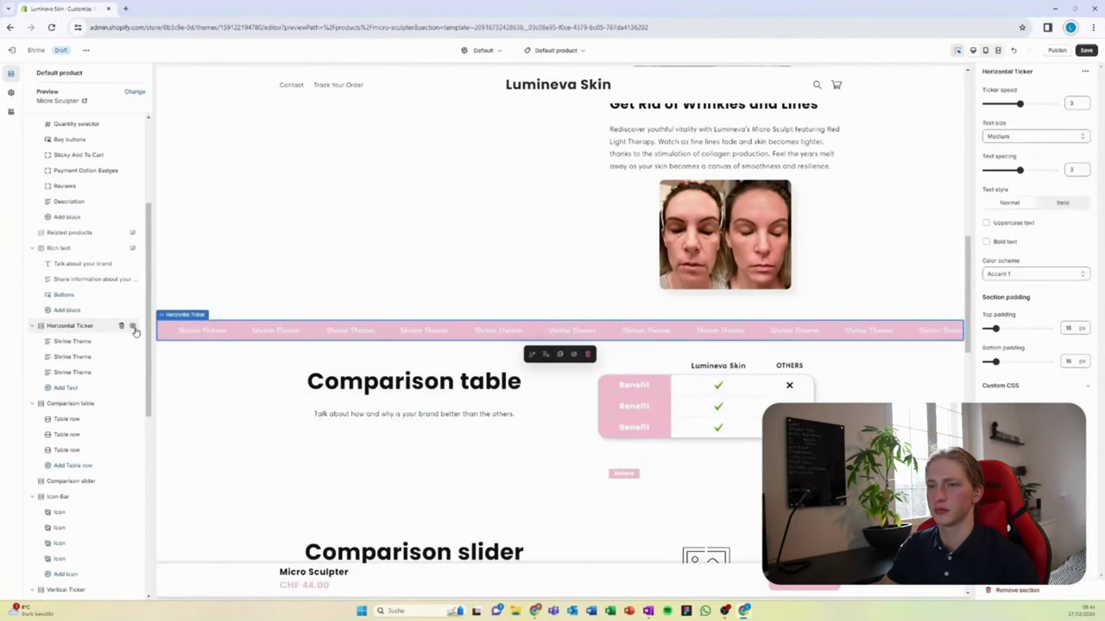
left_click(132, 325)
Step: Set the Comparison table heading to 'Why pick us?' and text 'We actually listen to our customers and improve'
left_click(254, 370)
triple_click(1053, 104)
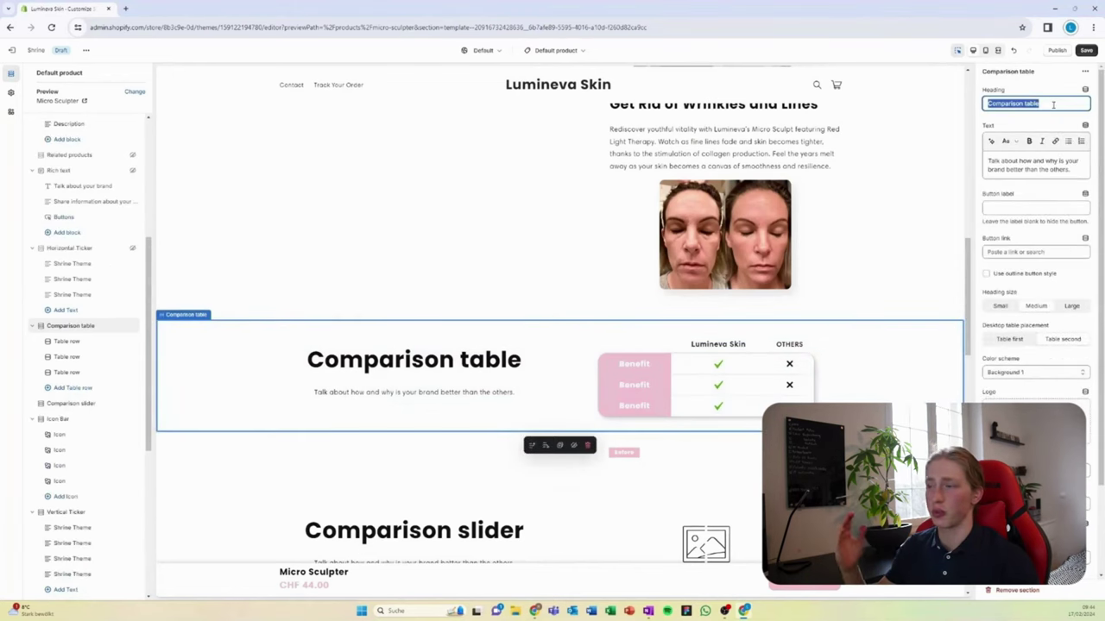
type("Why")
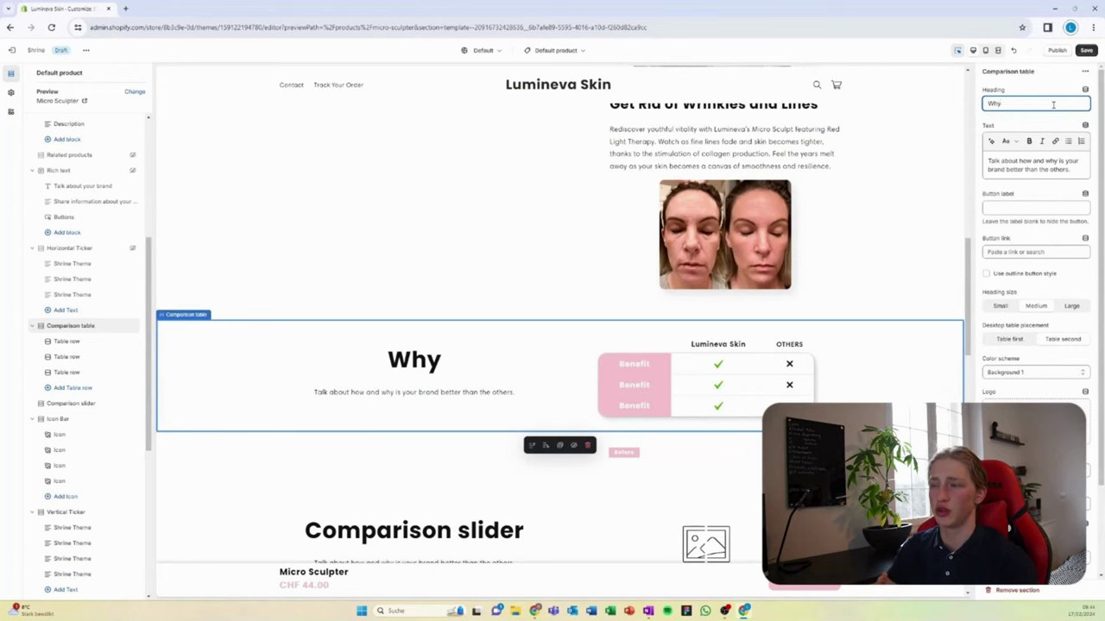
type(" pick LUmineva")
key("ctrl+shift+Left")
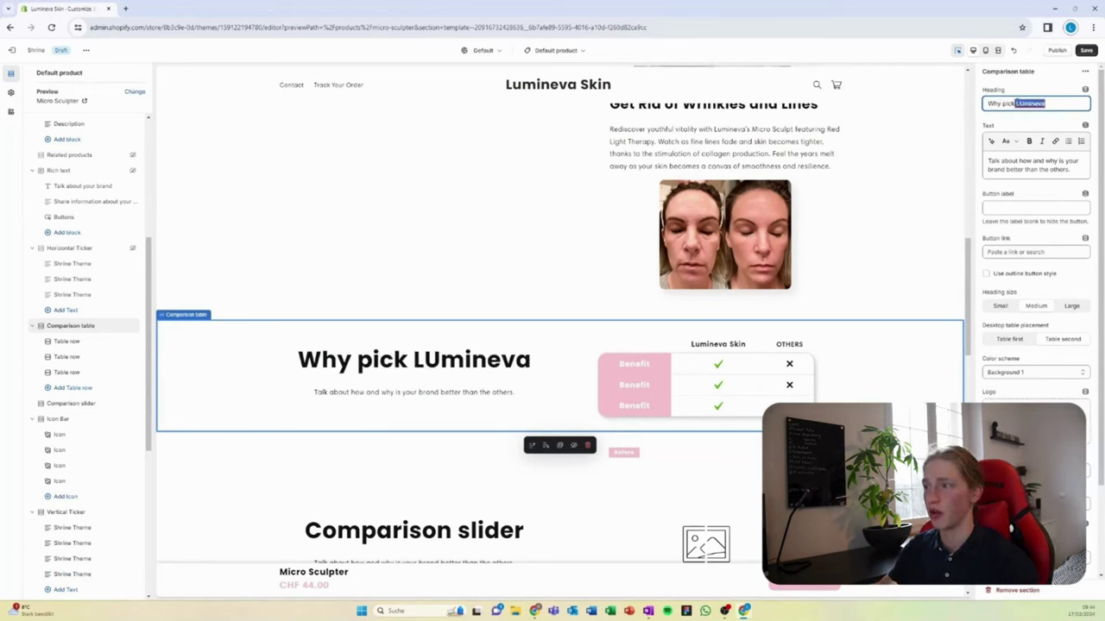
type("us?")
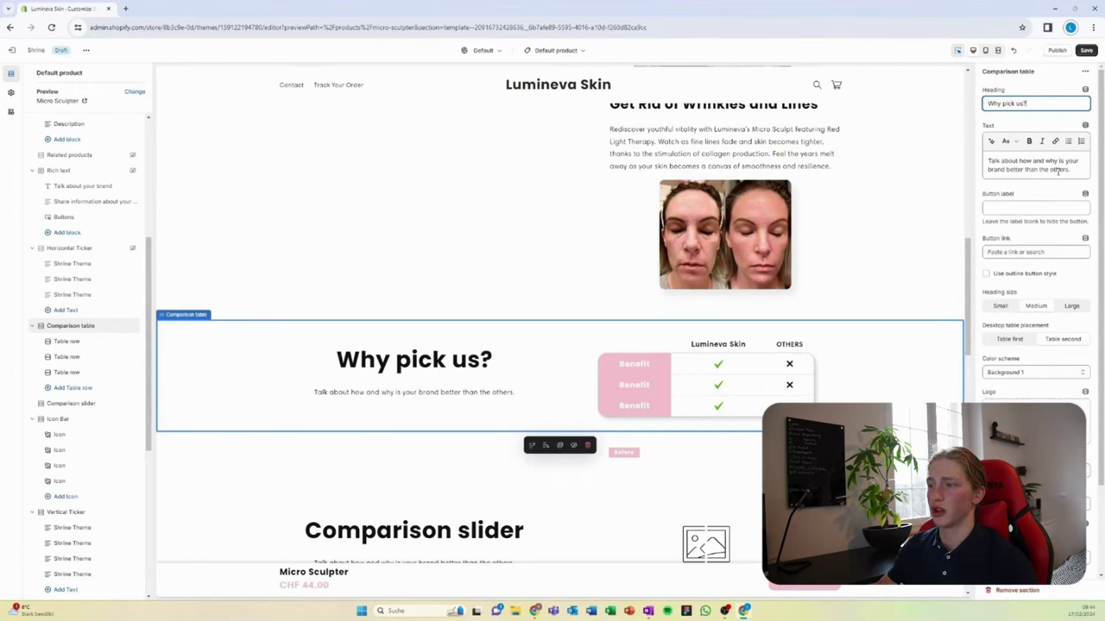
triple_click(1074, 169)
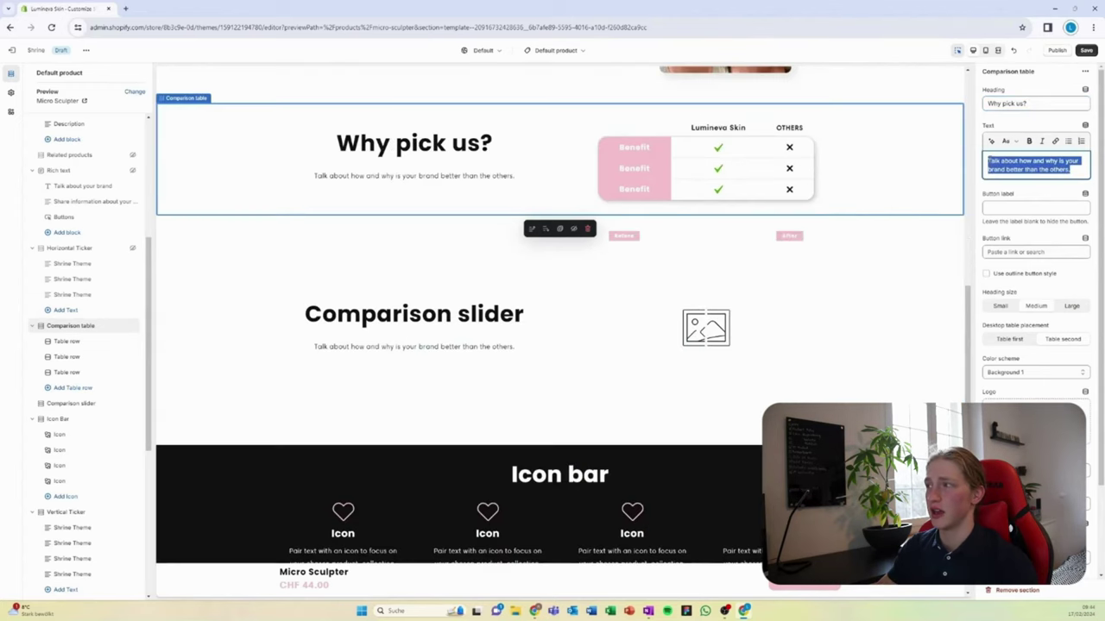
type("We actually listen t")
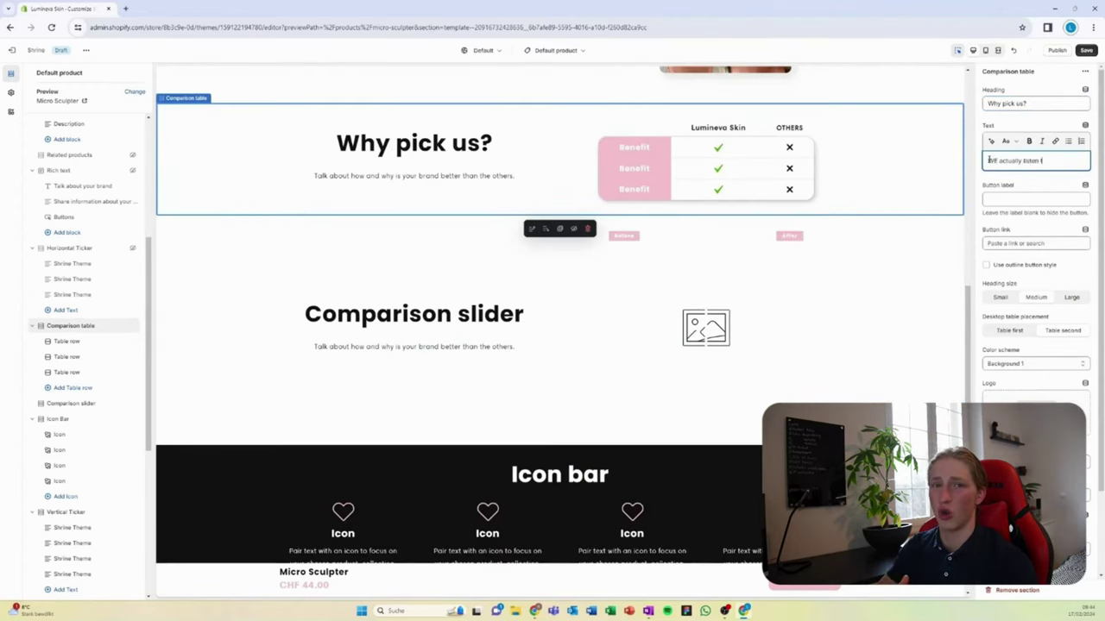
type("o our customers and improve")
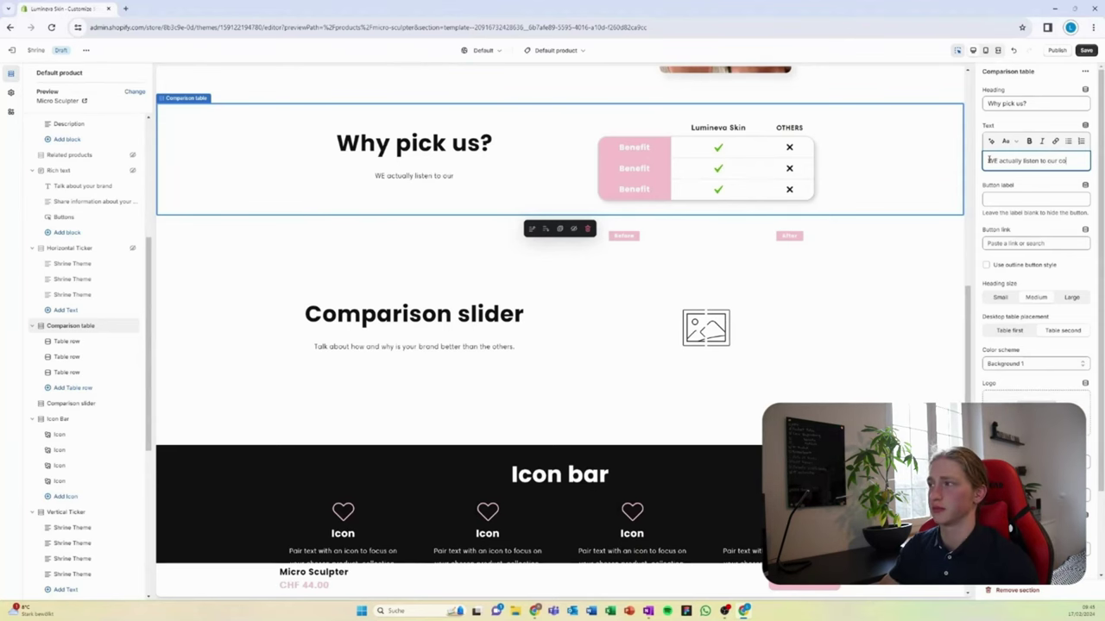
right_click(988, 160)
Step: Rename the table rows' benefits to Micro LED Technology, Budget Friendly and Instant Results
left_click(67, 342)
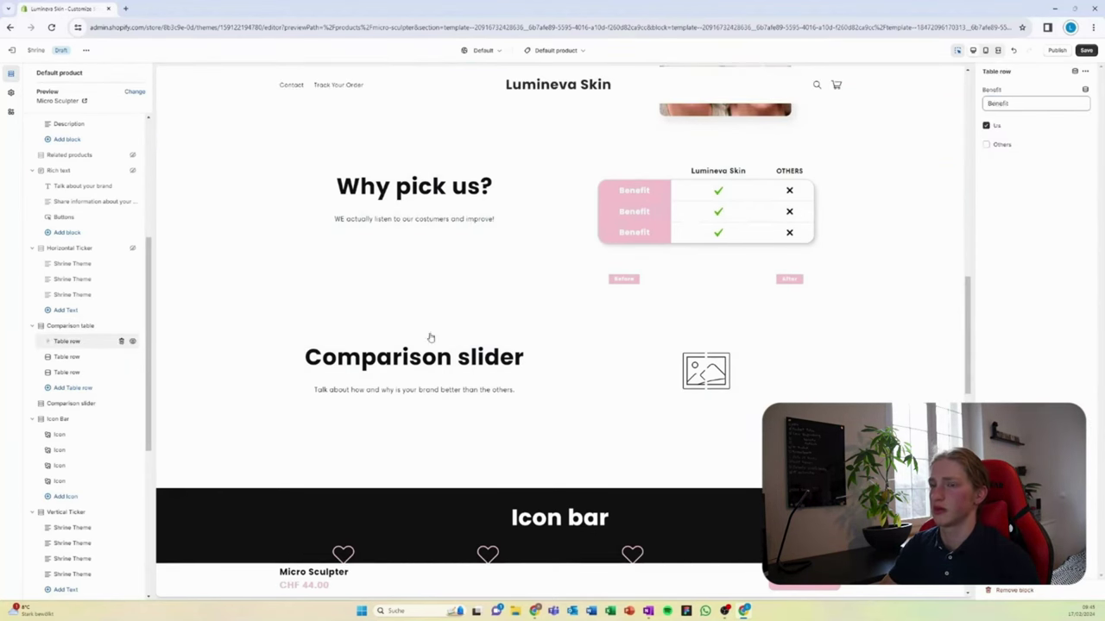
left_click(1020, 103)
type("Micro LED")
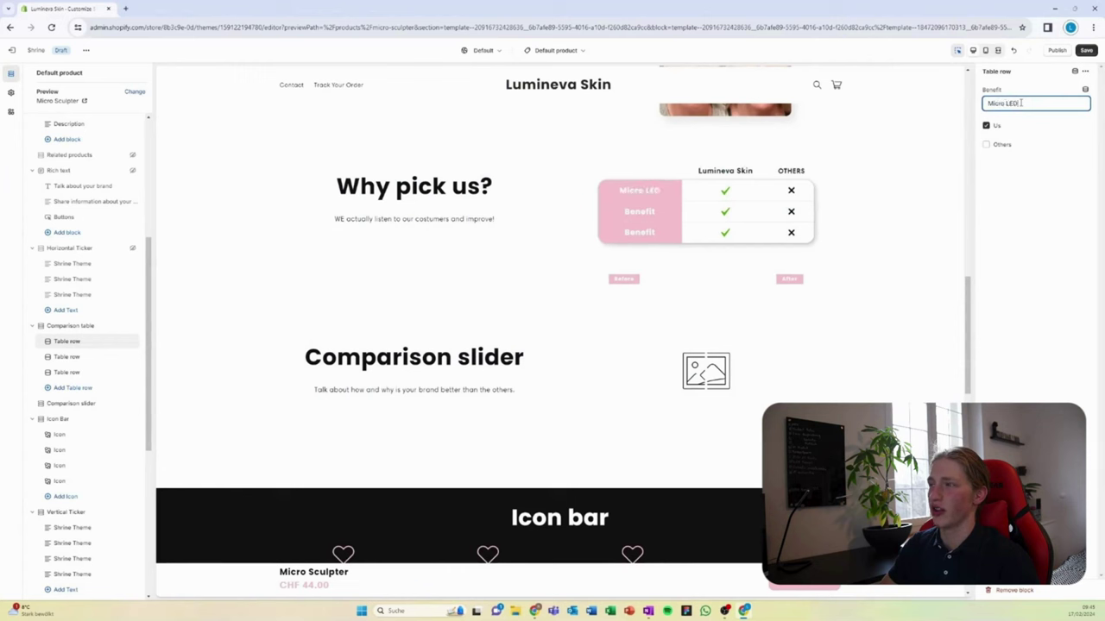
type(" Tec")
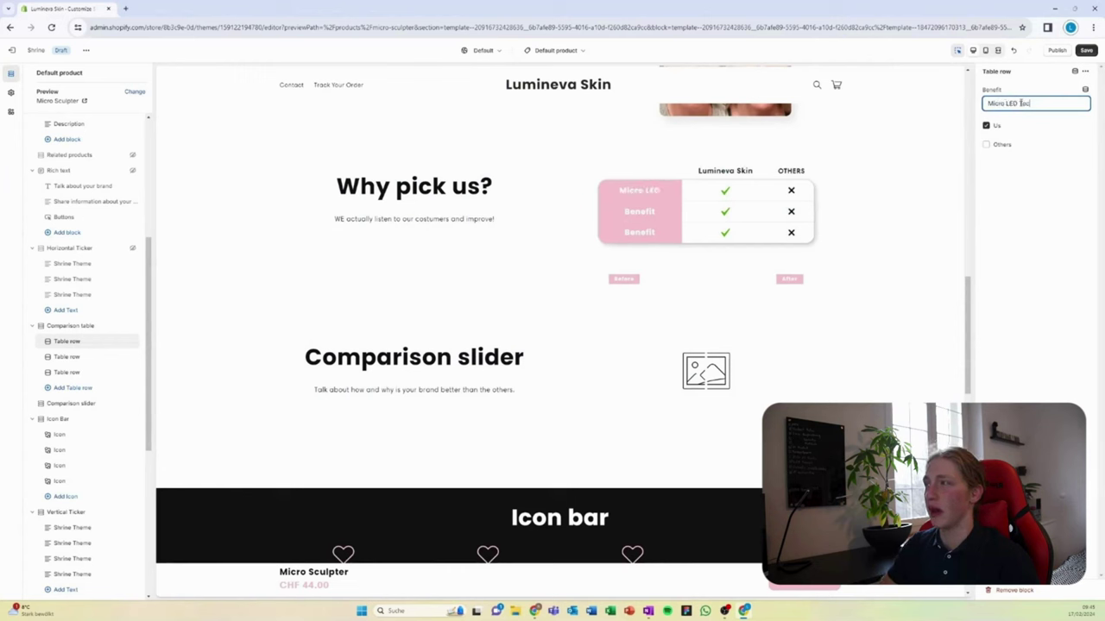
type("hnology")
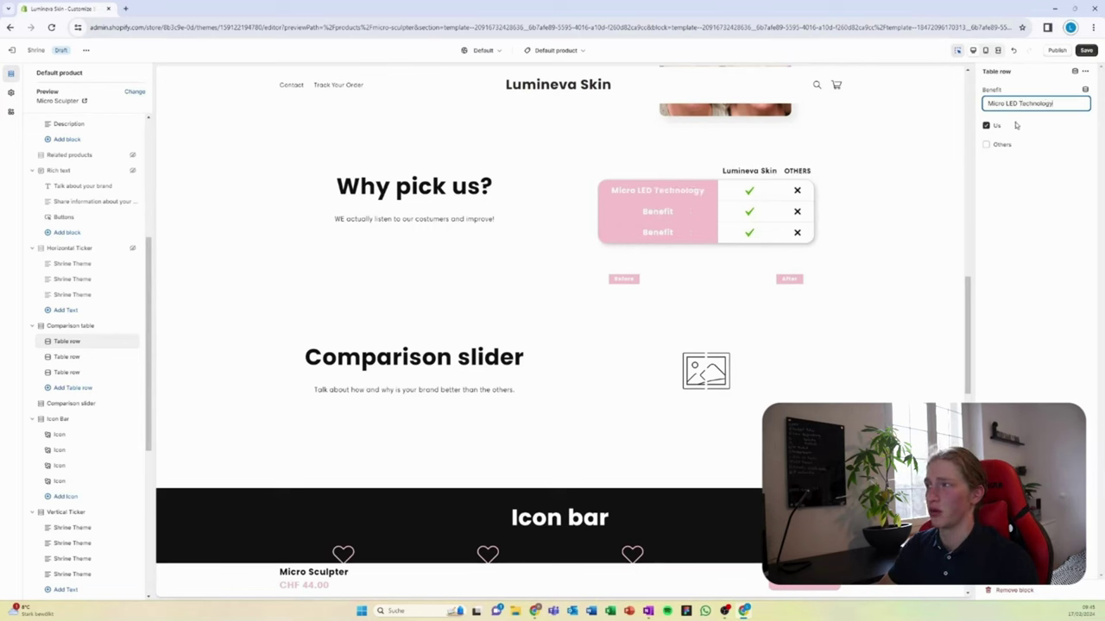
left_click(81, 357)
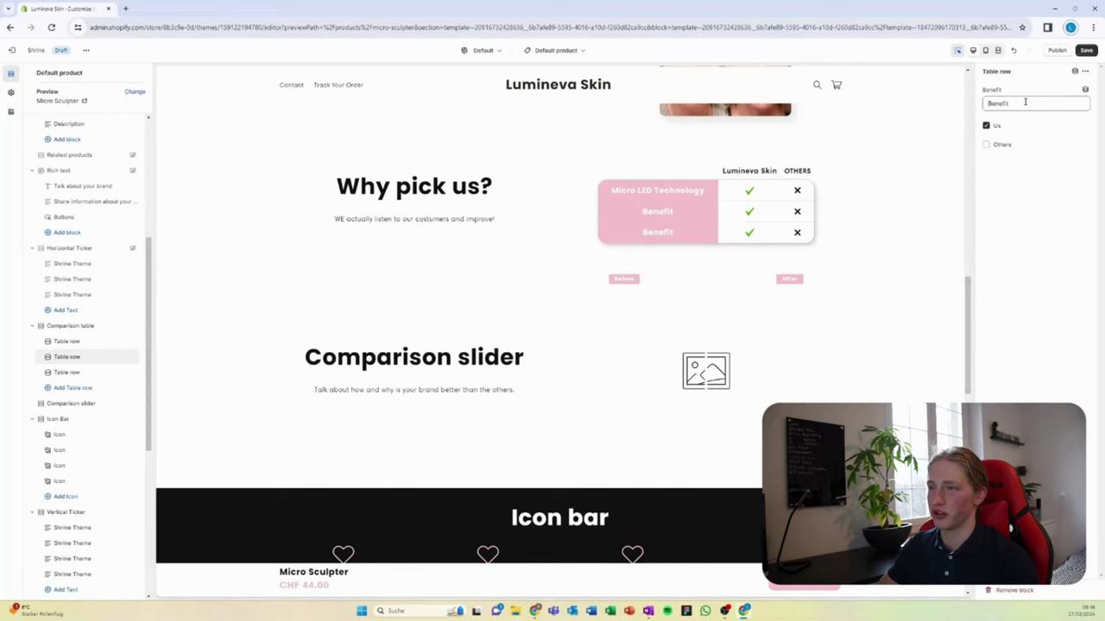
left_click(1022, 101)
type("Budget Friendly")
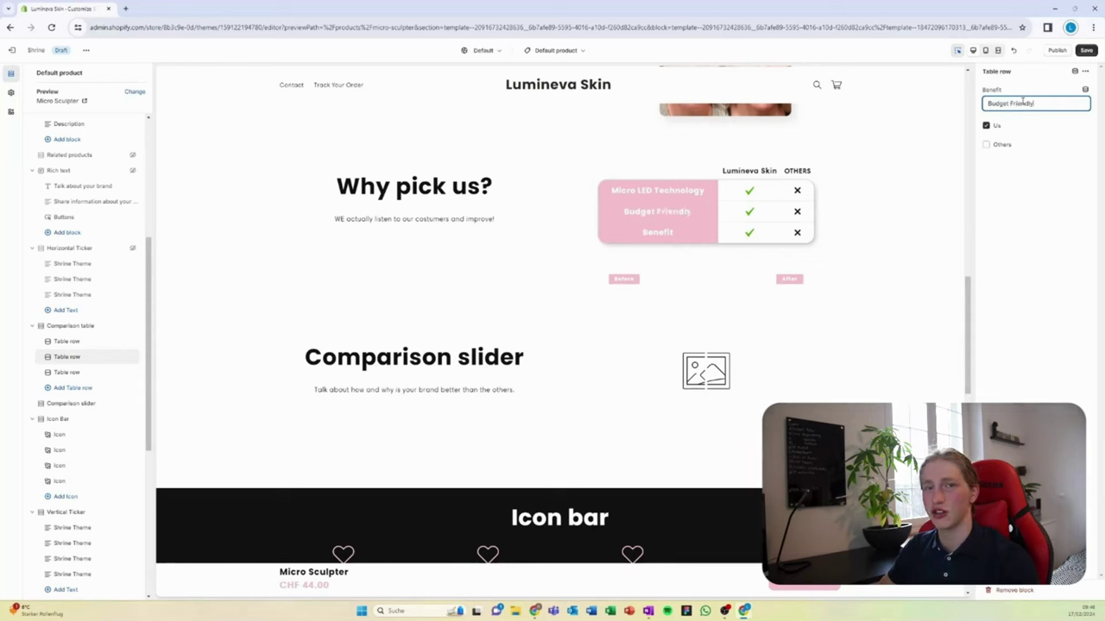
left_click(74, 373)
type("Insta")
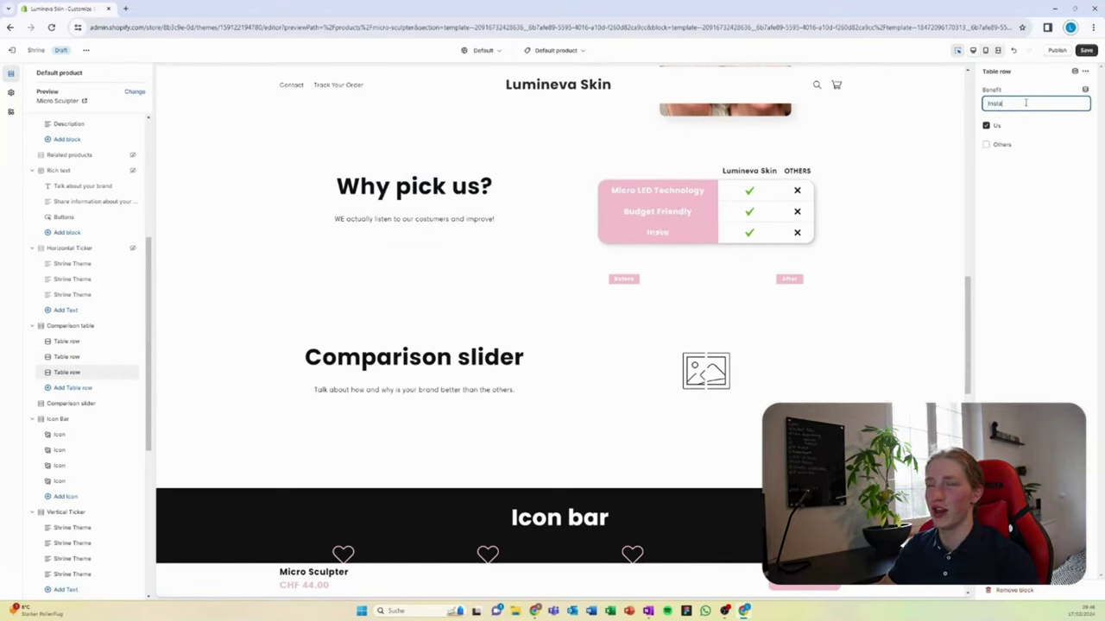
type("nt Results")
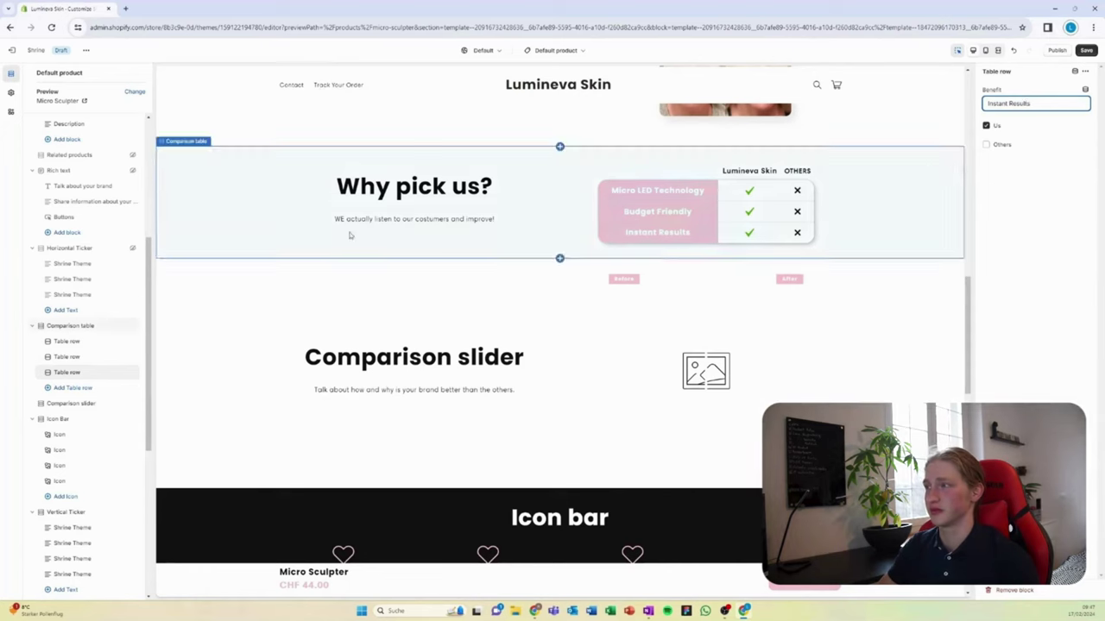
left_click(345, 234)
left_click(302, 357)
Step: Hide the Comparison slider, Icon bar, Vertical Ticker and remaining horizontal ticker sections
left_click(132, 356)
left_click(132, 373)
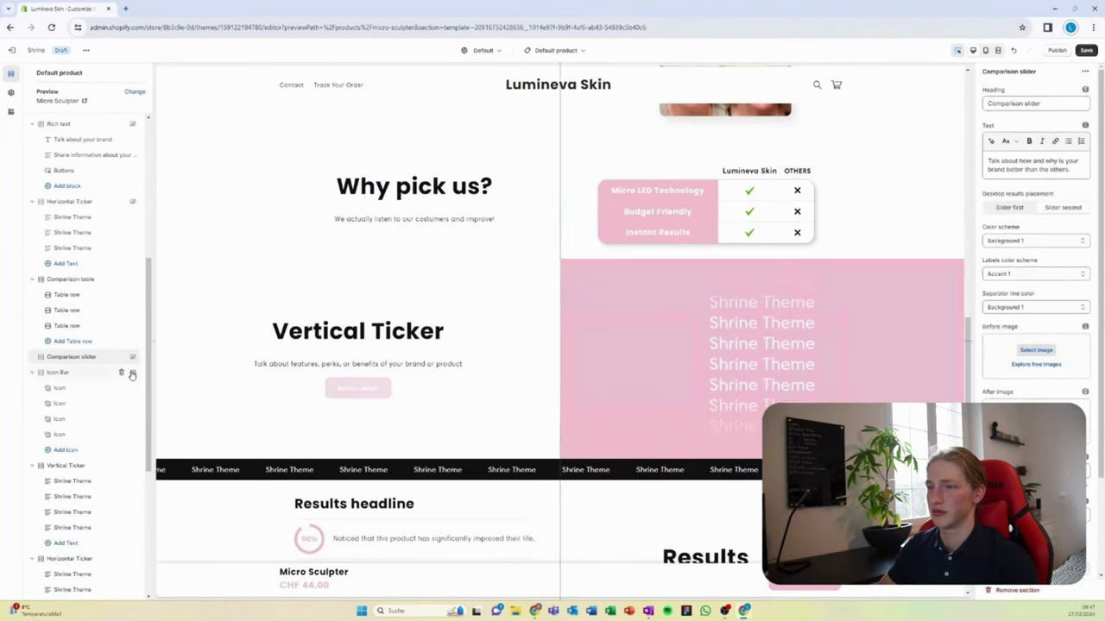
left_click(132, 465)
scroll(99, 425, "down", 3)
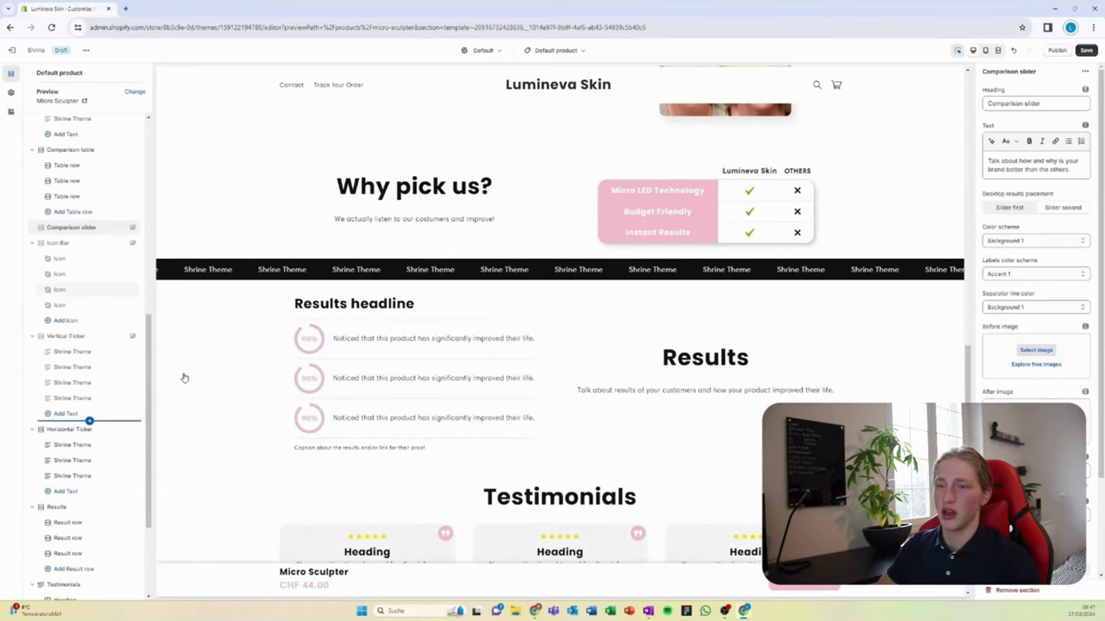
left_click(132, 429)
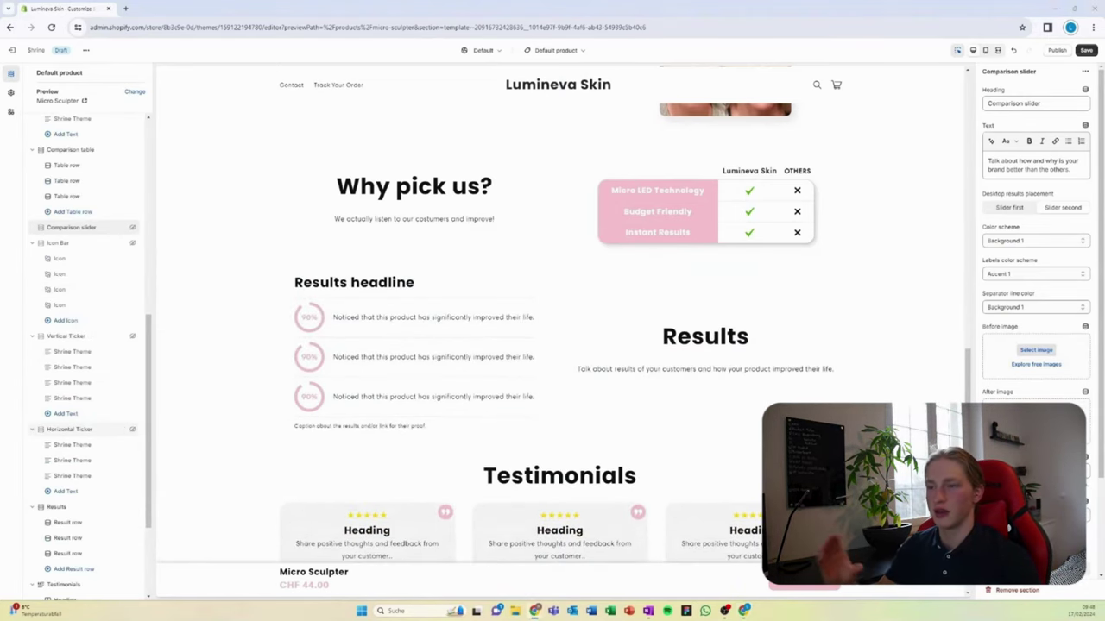
Step: Replace the first result row's text, correct 'decrease', and raise its percentage above 90
left_click(429, 319)
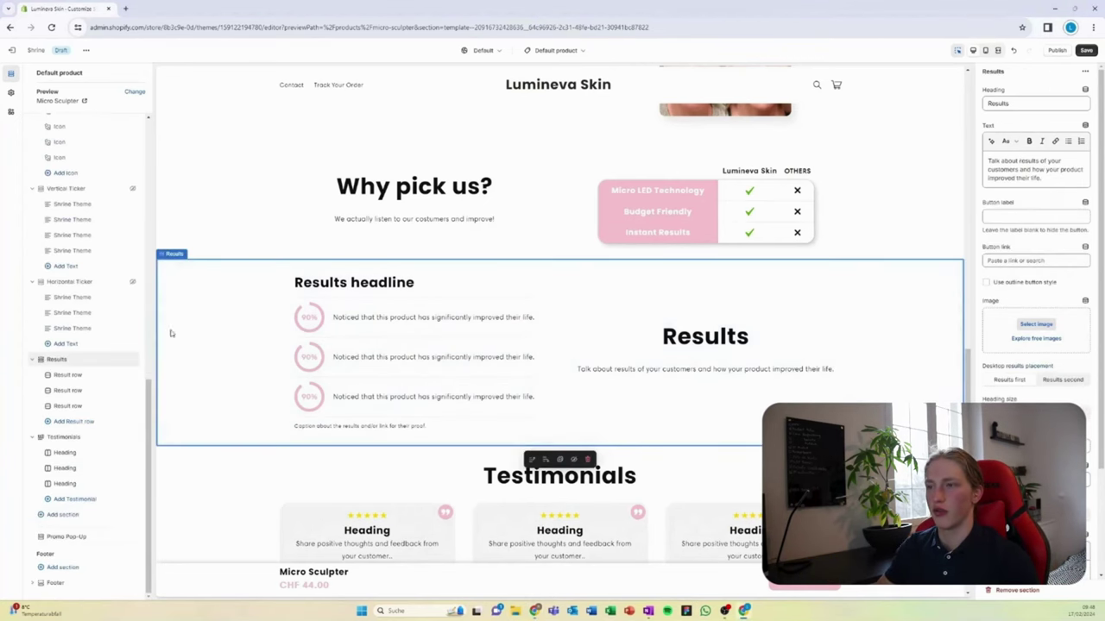
left_click(86, 376)
left_click_drag(1053, 167, 984, 156)
type("Saw a decrese in acne")
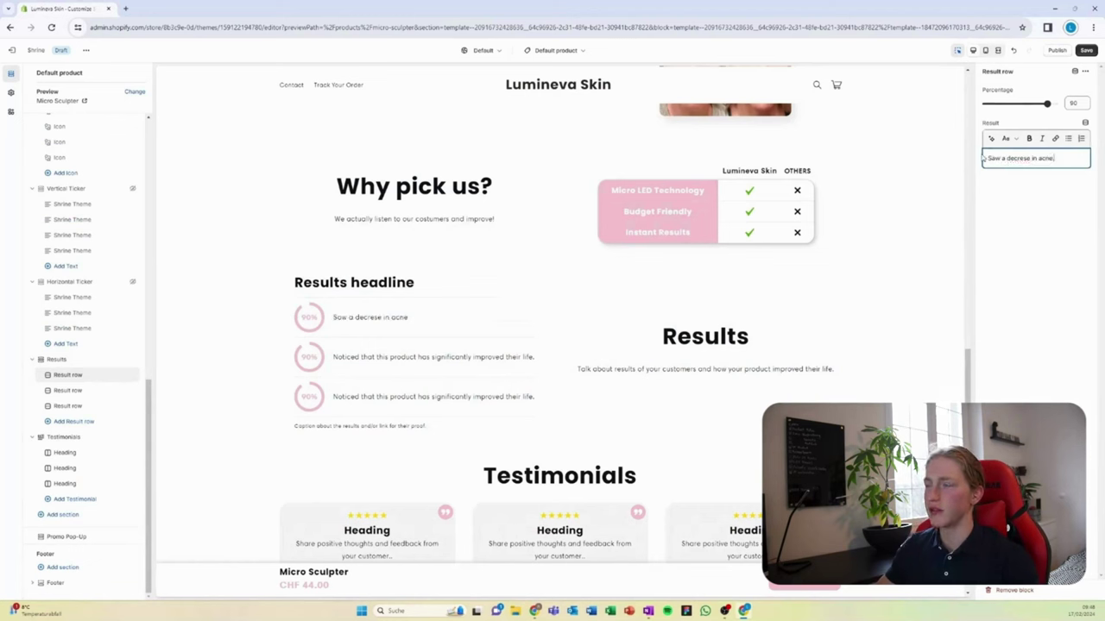
right_click(1020, 158)
left_click(975, 169)
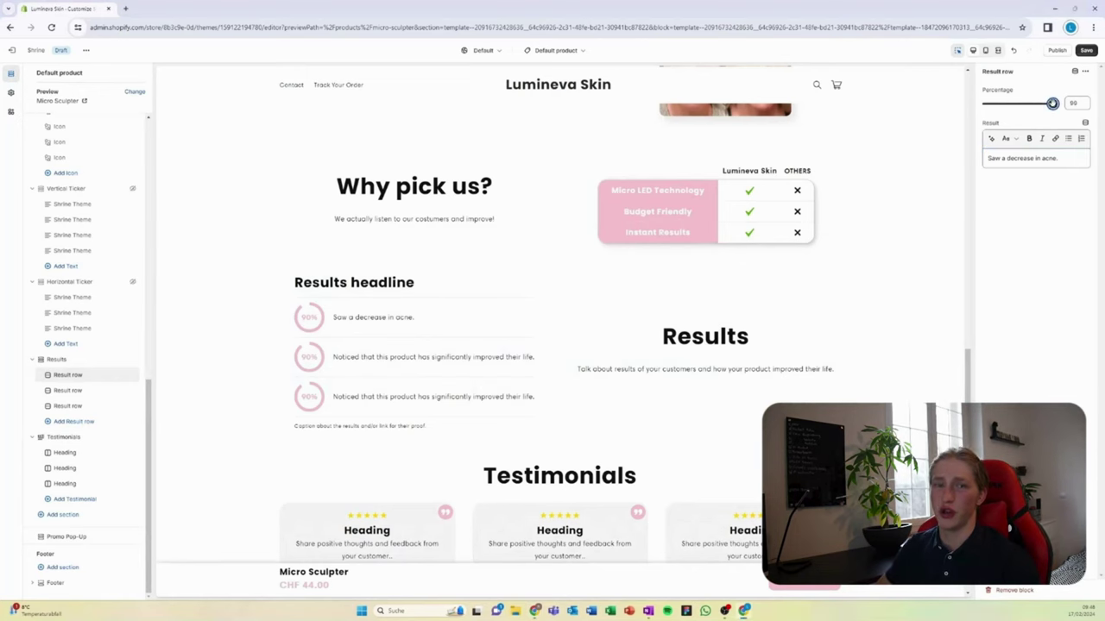
left_click_drag(1052, 103, 1055, 102)
left_click(1086, 103)
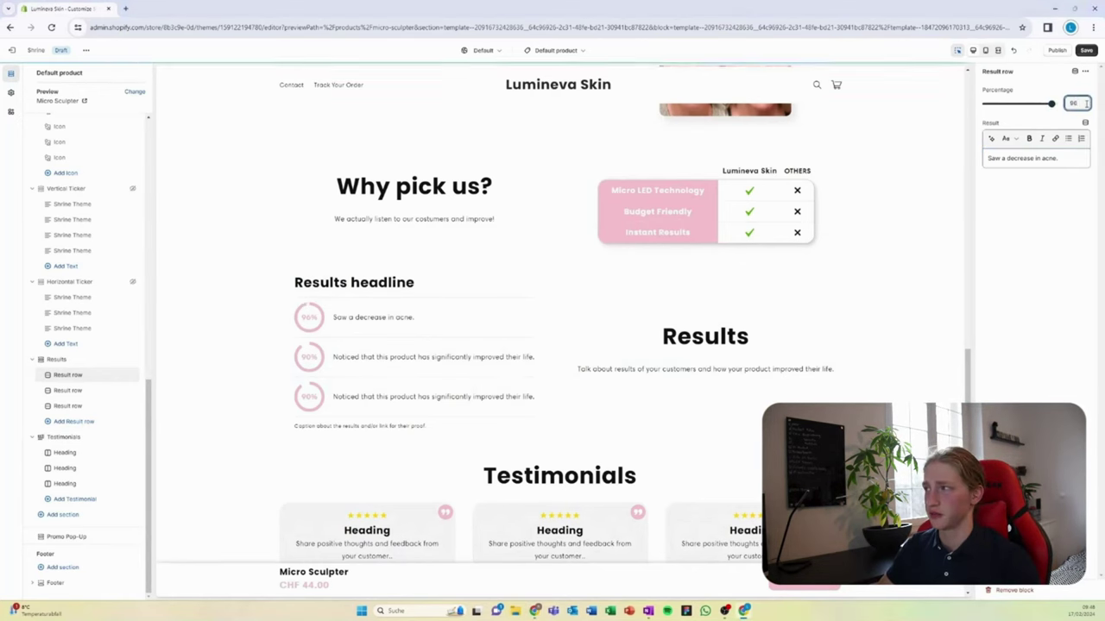
Step: Replace the second result row's text with the pasted wording
left_click(405, 357)
left_click(984, 160)
key("ctrl+a")
type("Noticed a more defined jawline within 7 days")
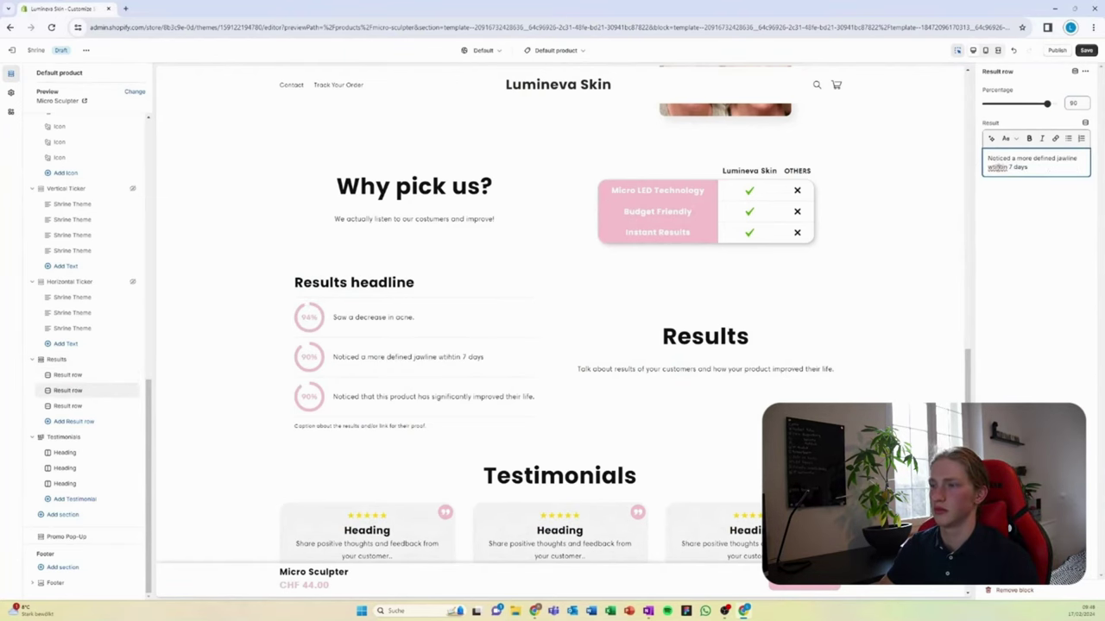
left_click(254, 328)
left_click(362, 317)
left_click(1064, 158)
Step: Delete the Results section's heading and placeholder text, then save
left_click(705, 337)
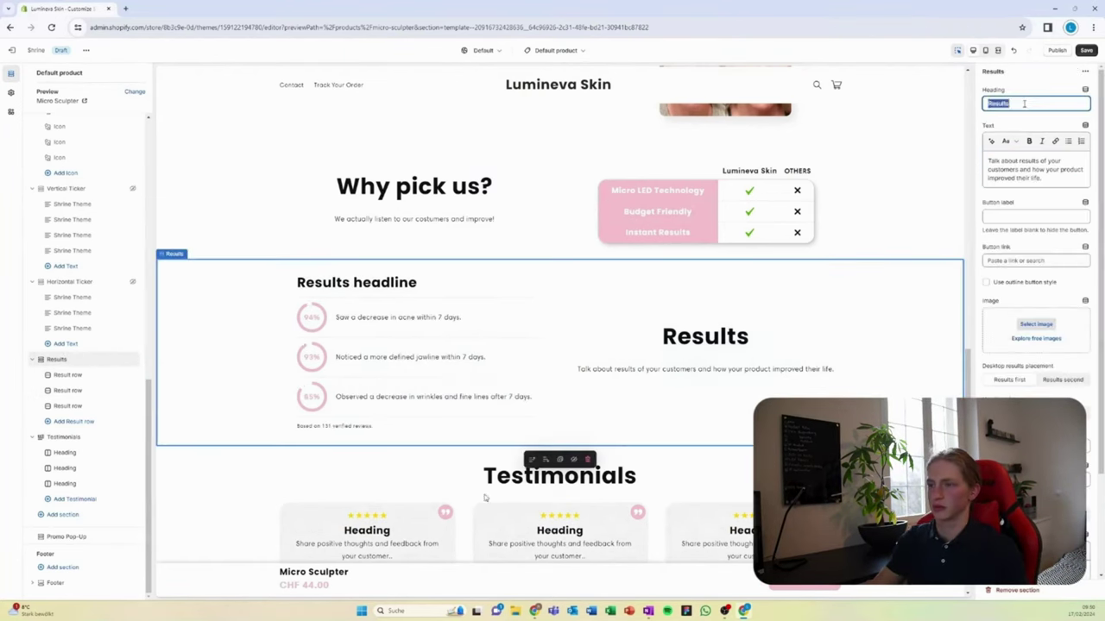
key("BackSpace")
left_click_drag(1070, 178, 941, 160)
key("BackSpace")
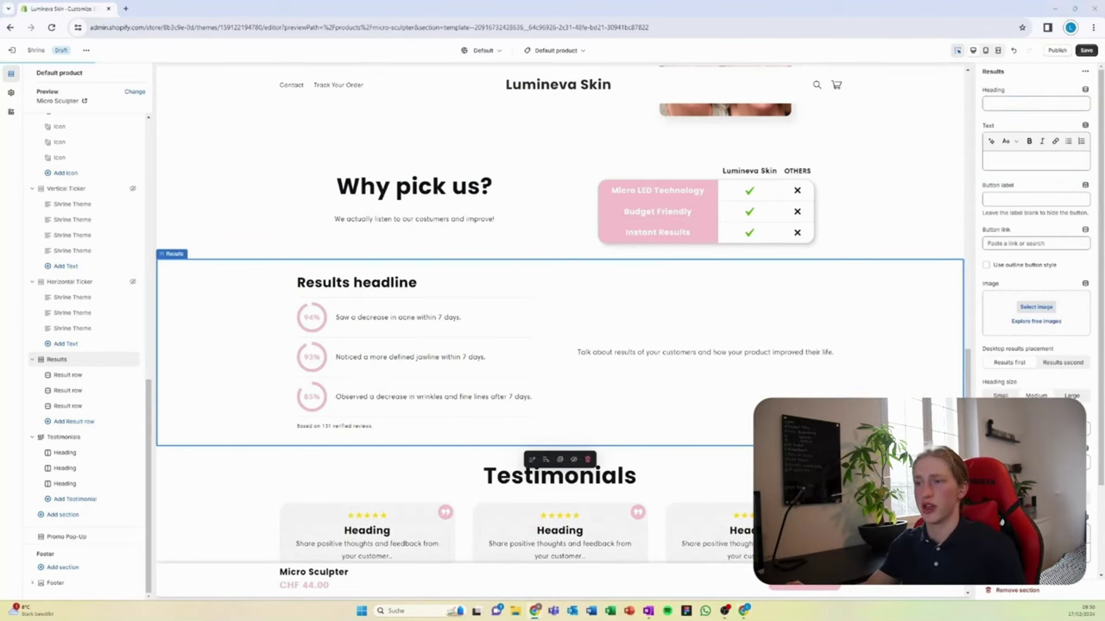
left_click(1086, 50)
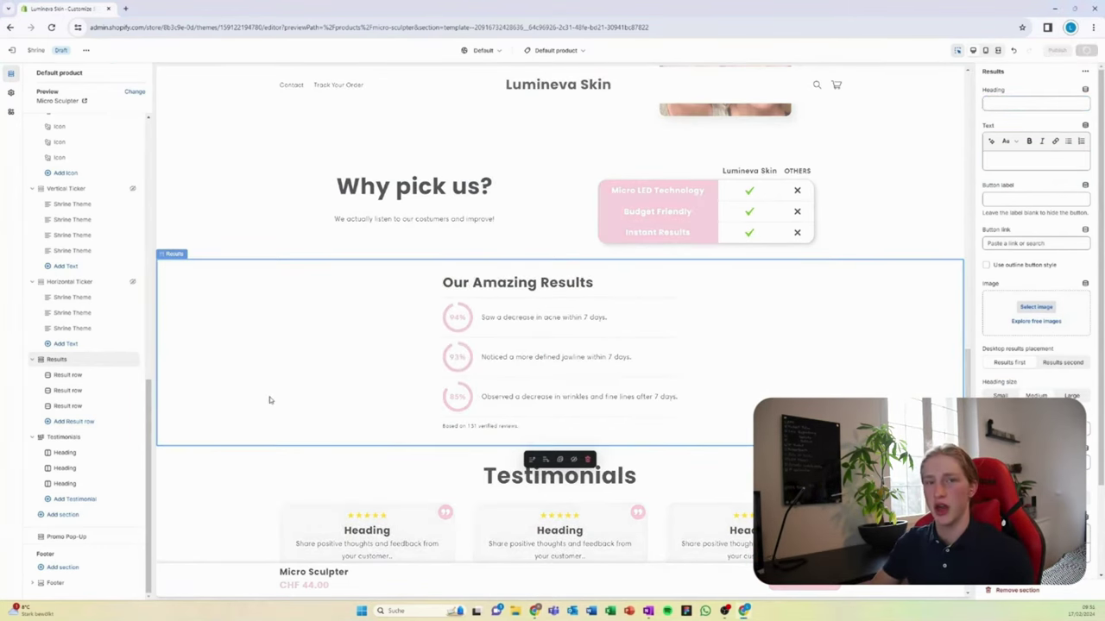
scroll(268, 399, "down", 3)
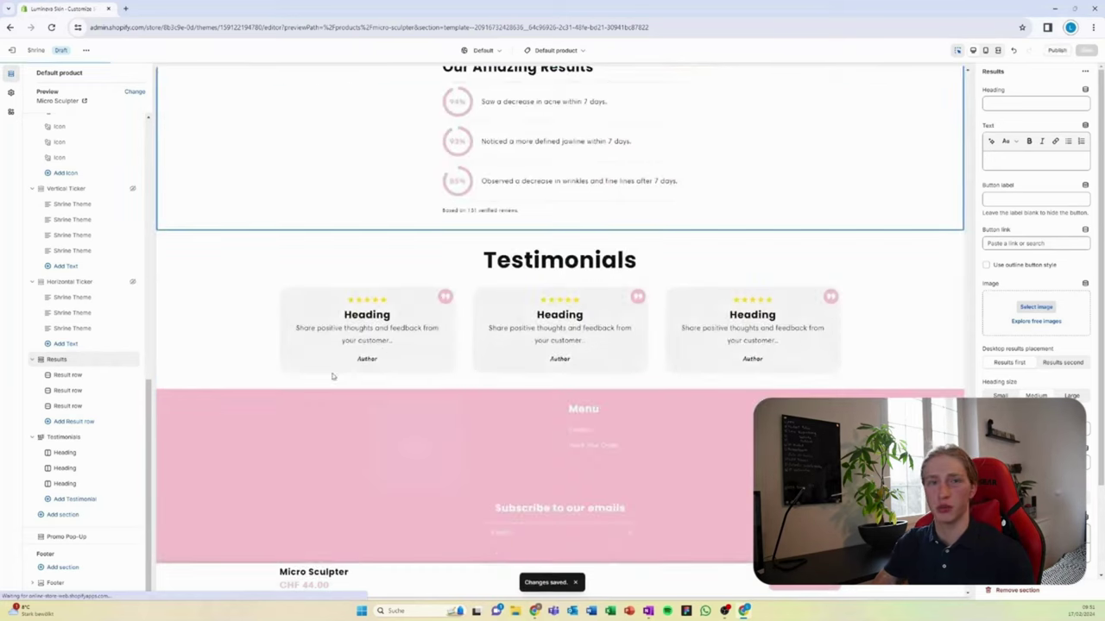
Step: Upload the m1 photo as the first testimonial's image
left_click(261, 290)
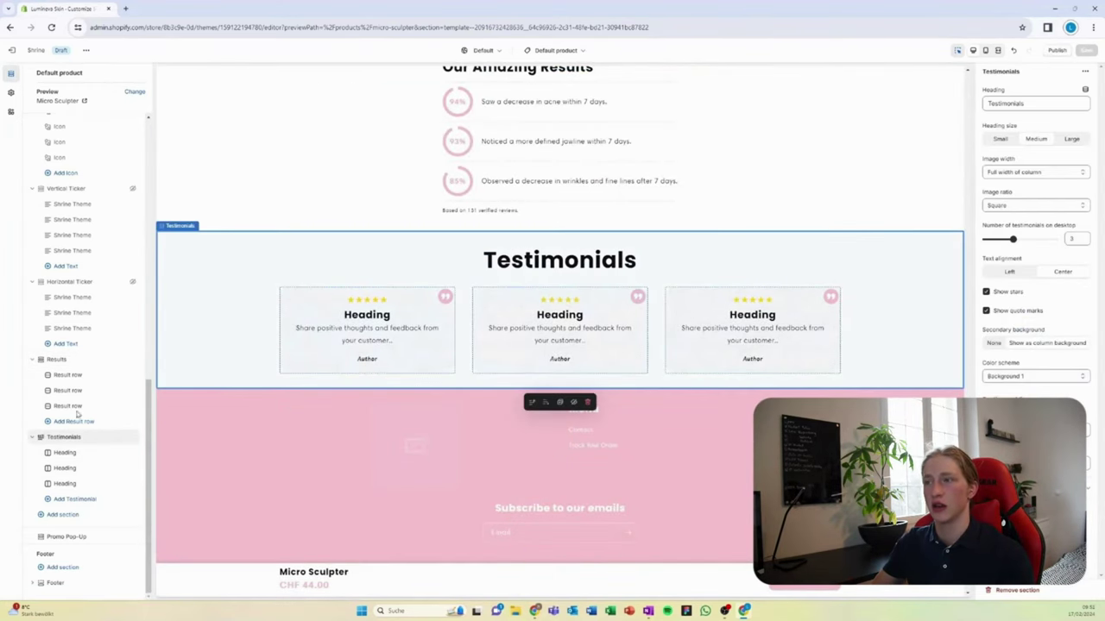
left_click(75, 454)
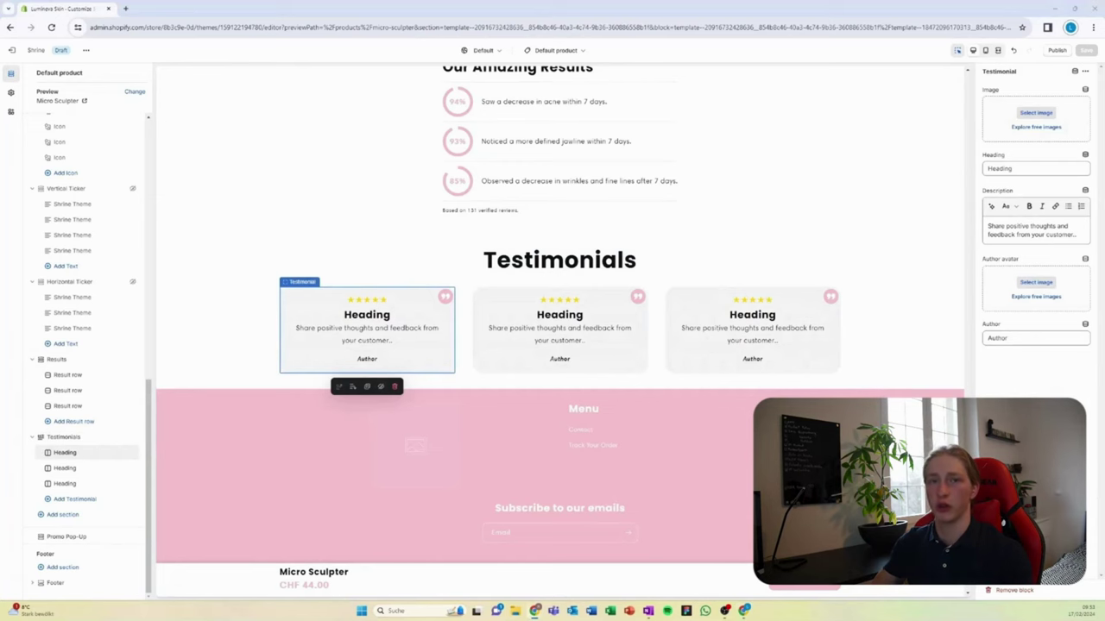
left_click(1035, 113)
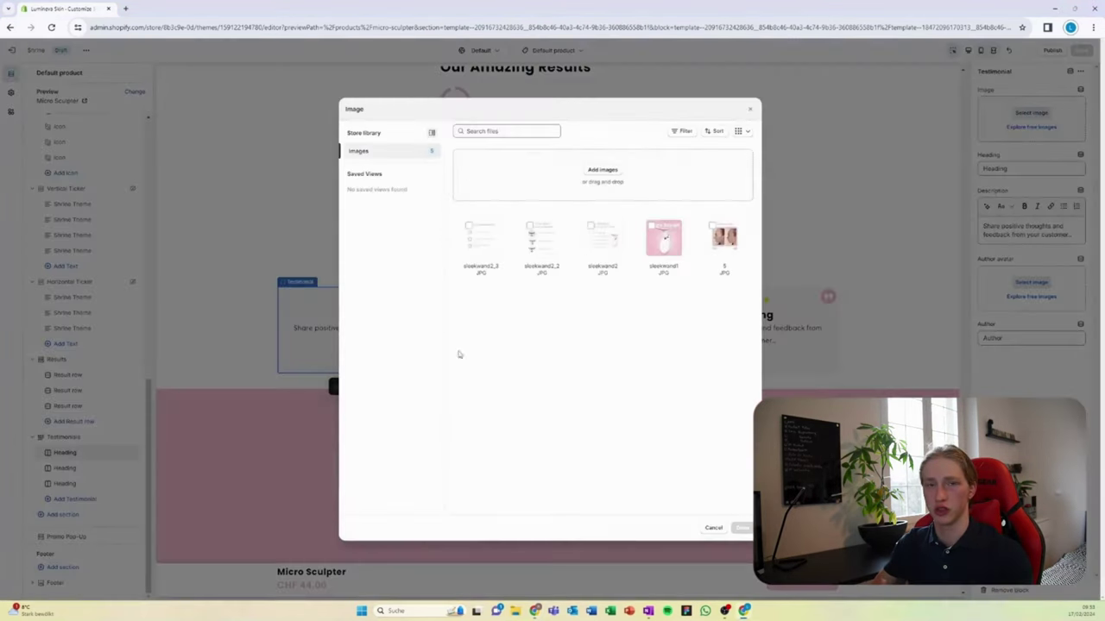
left_click(597, 173)
double_click(103, 83)
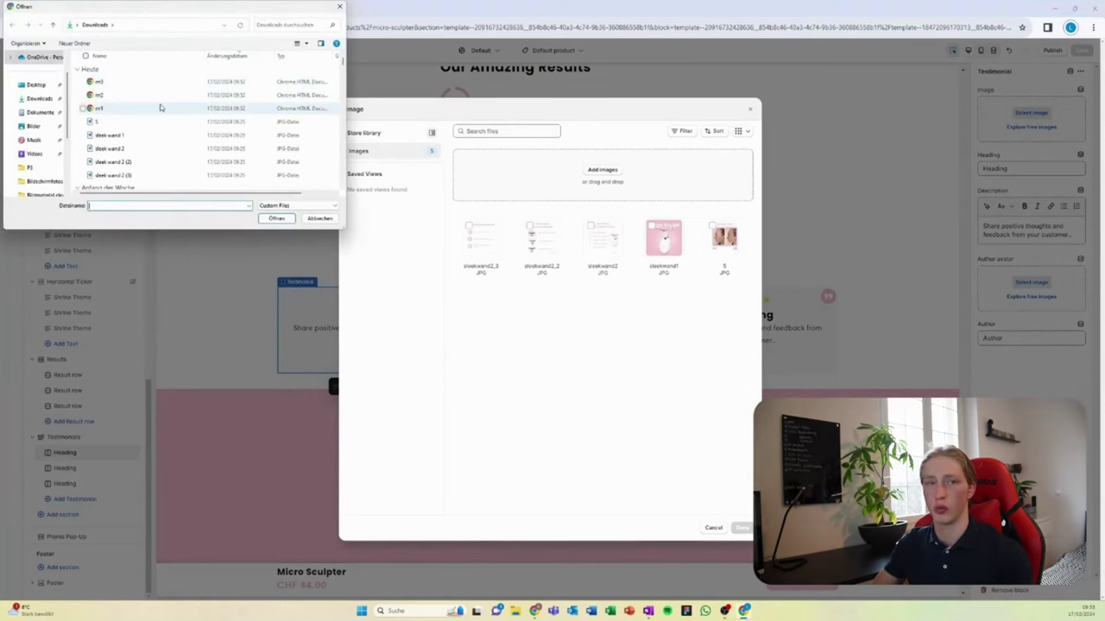
double_click(157, 108)
left_click(997, 322)
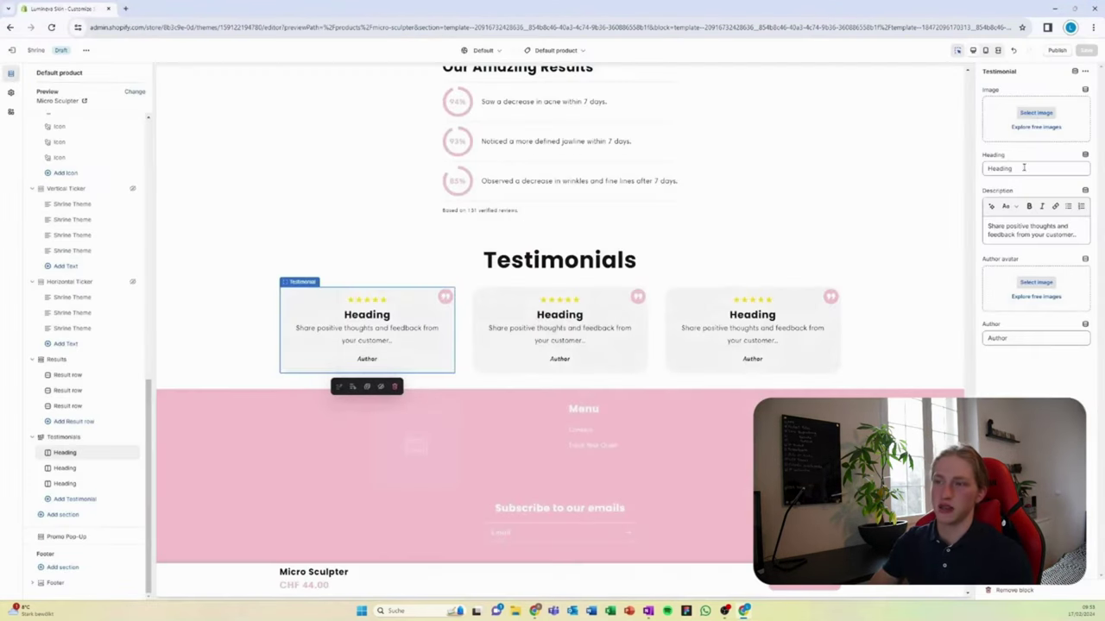
Step: Give the first testimonial the heading 'Got rid of my wrinkles!' and the cremes-and-therapy customer quote
double_click(1021, 251)
type("Got rid")
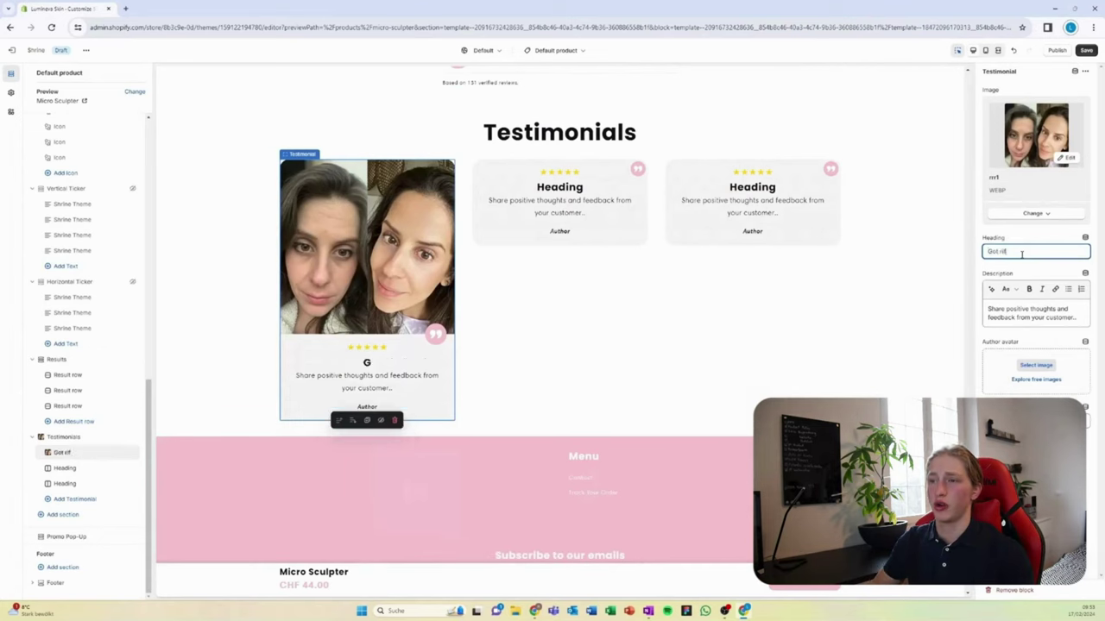
type(" of my wrinkles!")
key("Tab")
type("I tried so many cremes")
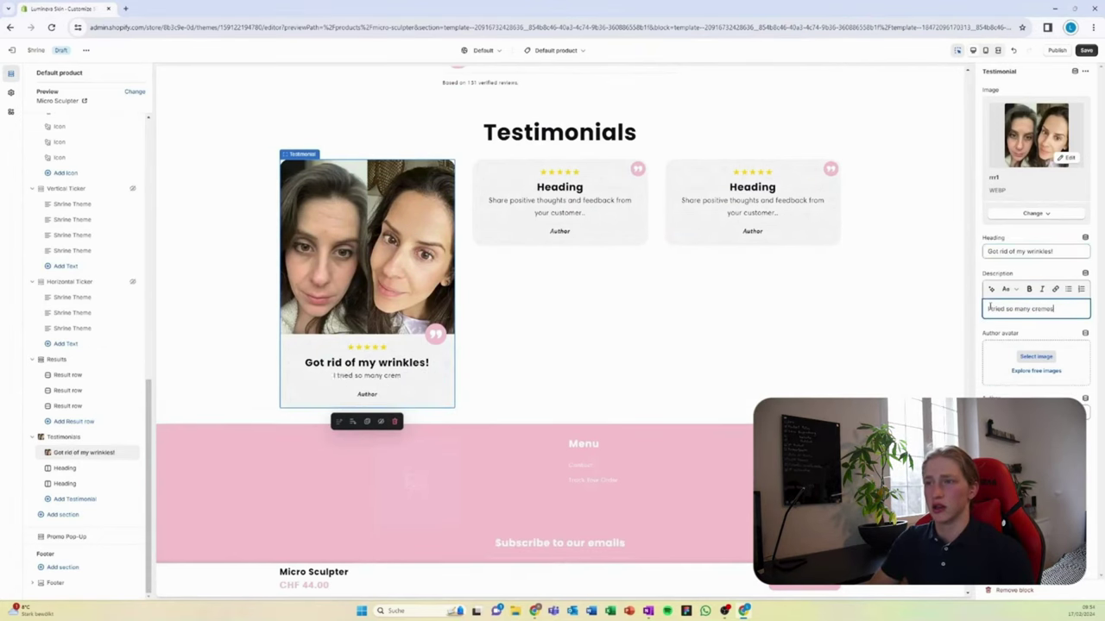
type(" and other therapy methods but nothing")
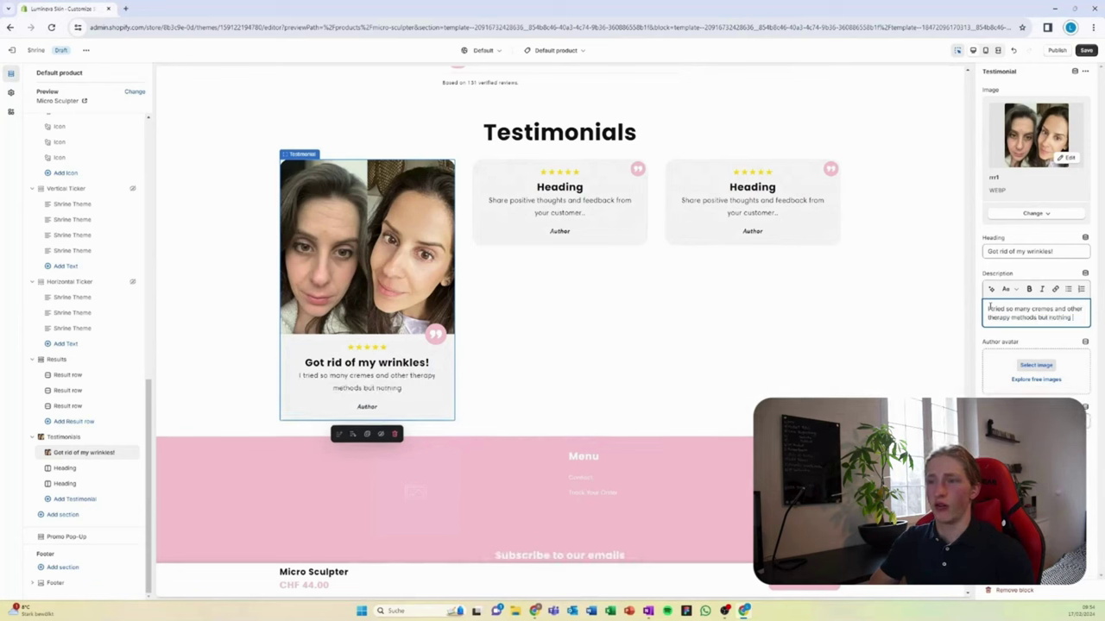
type(" got me these amazing results, let alone after 25 days of daily use!")
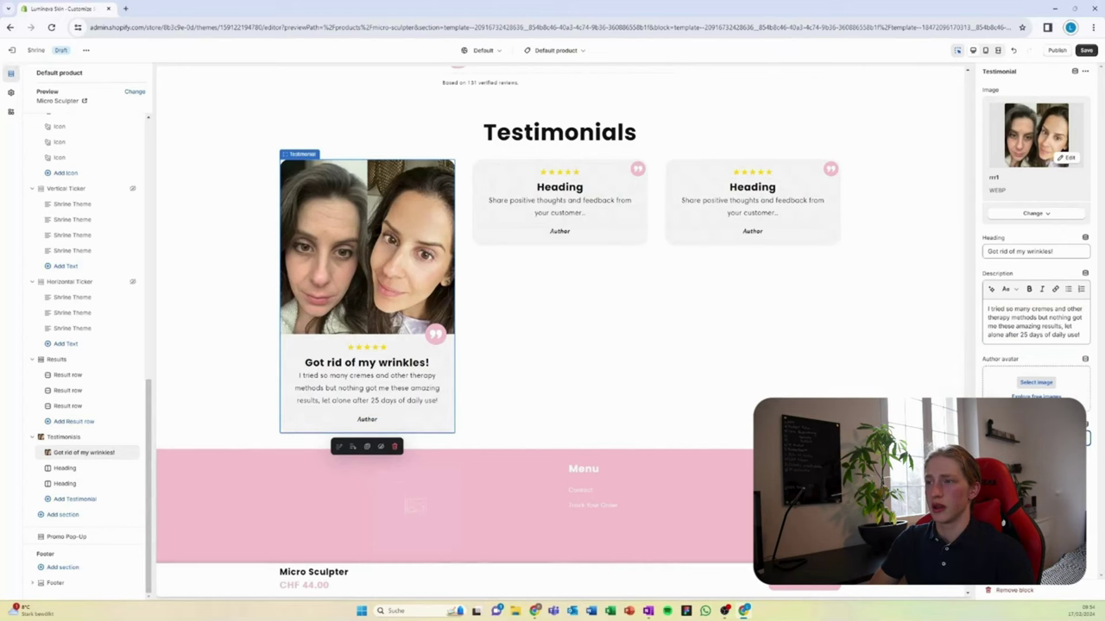
left_click(559, 207)
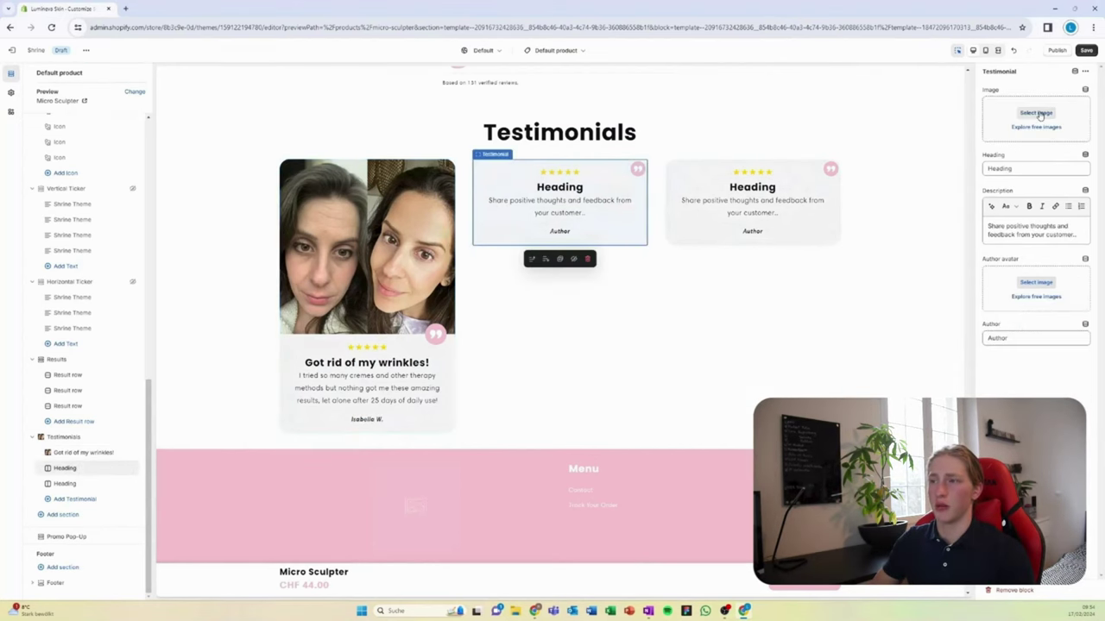
Step: Give the second testimonial a photo and the acne-confidence customer quote
left_click(1036, 112)
left_click(909, 285)
triple_click(1079, 312)
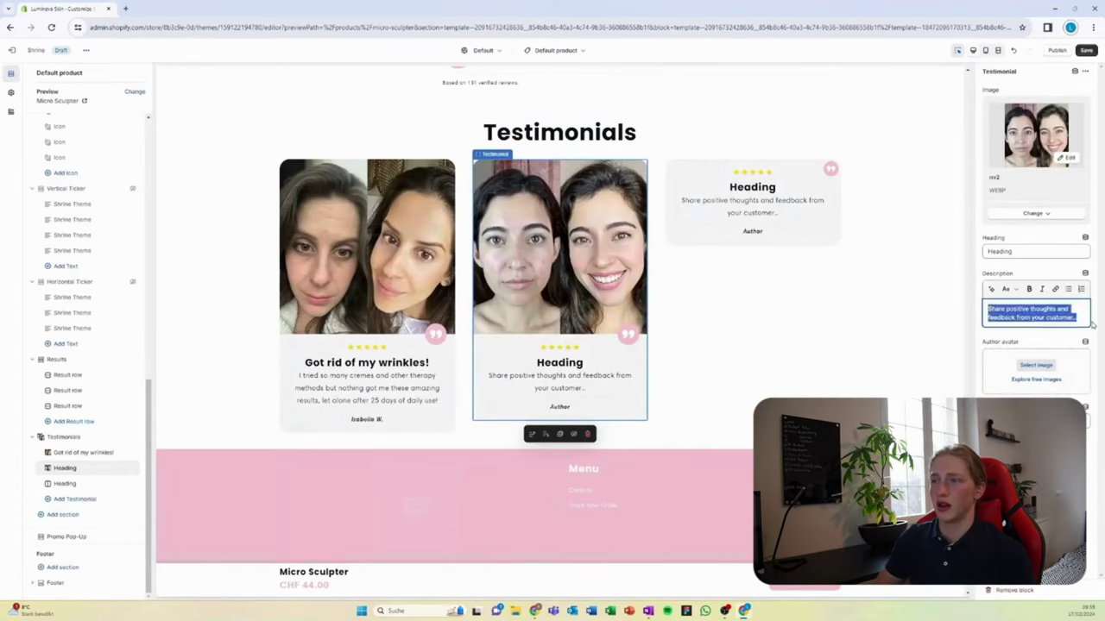
type("My acne always got in the way ")
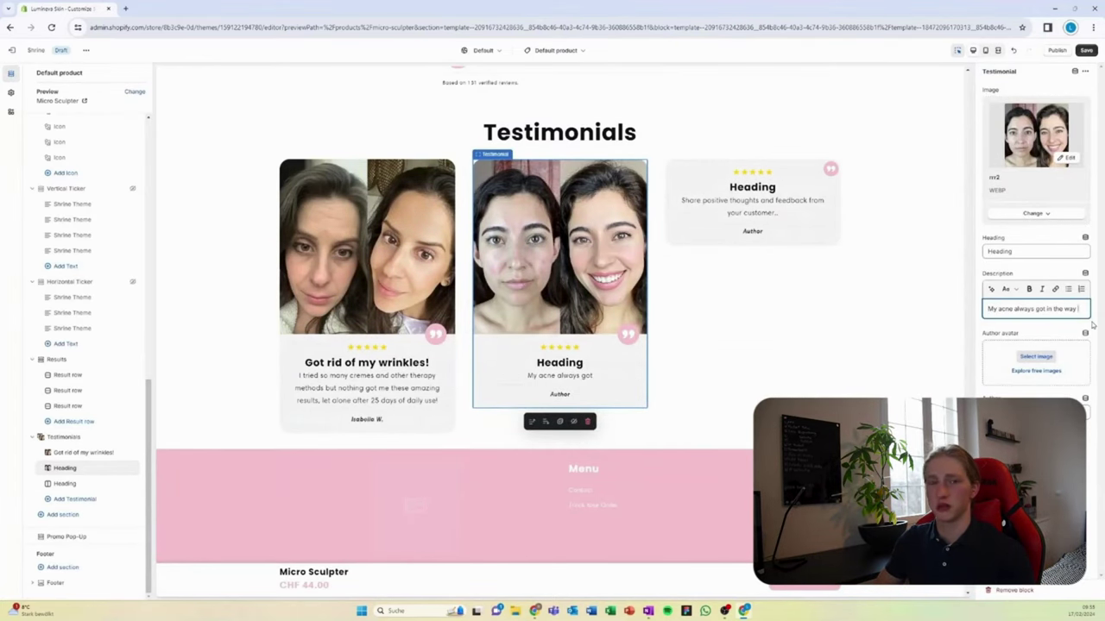
type("of being")
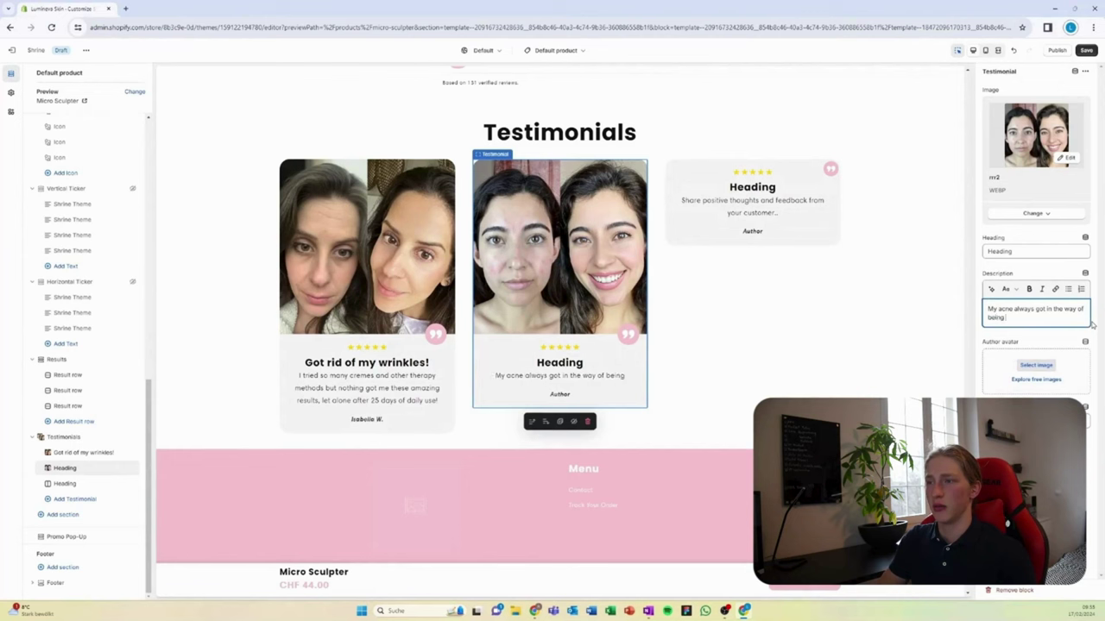
type(" 100% confident.")
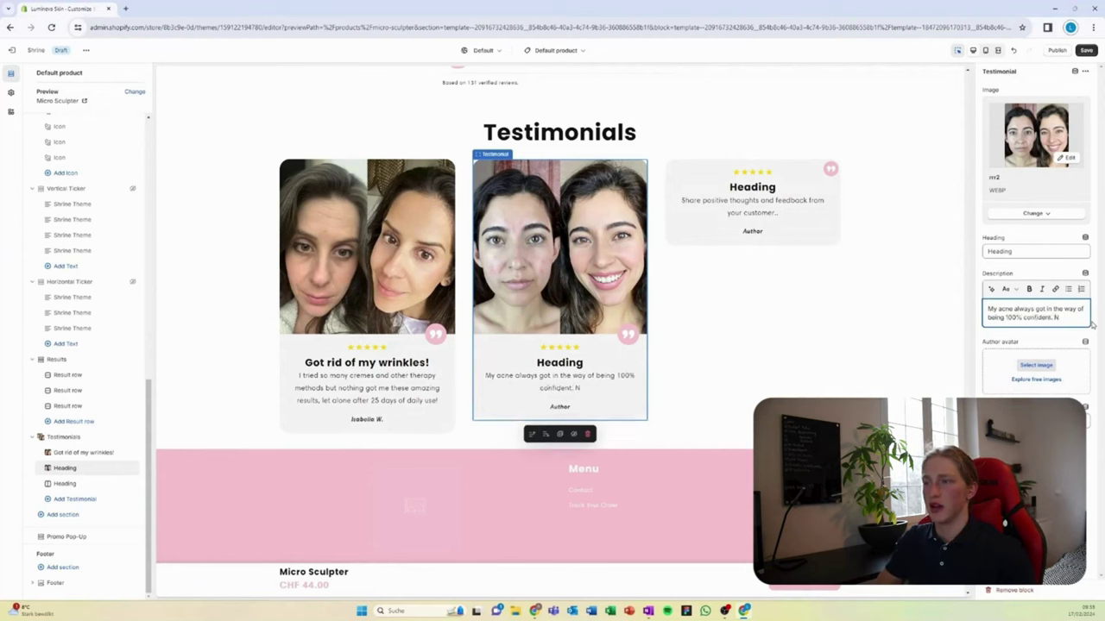
type(" Now I can proudly say thanks to Lumineva")
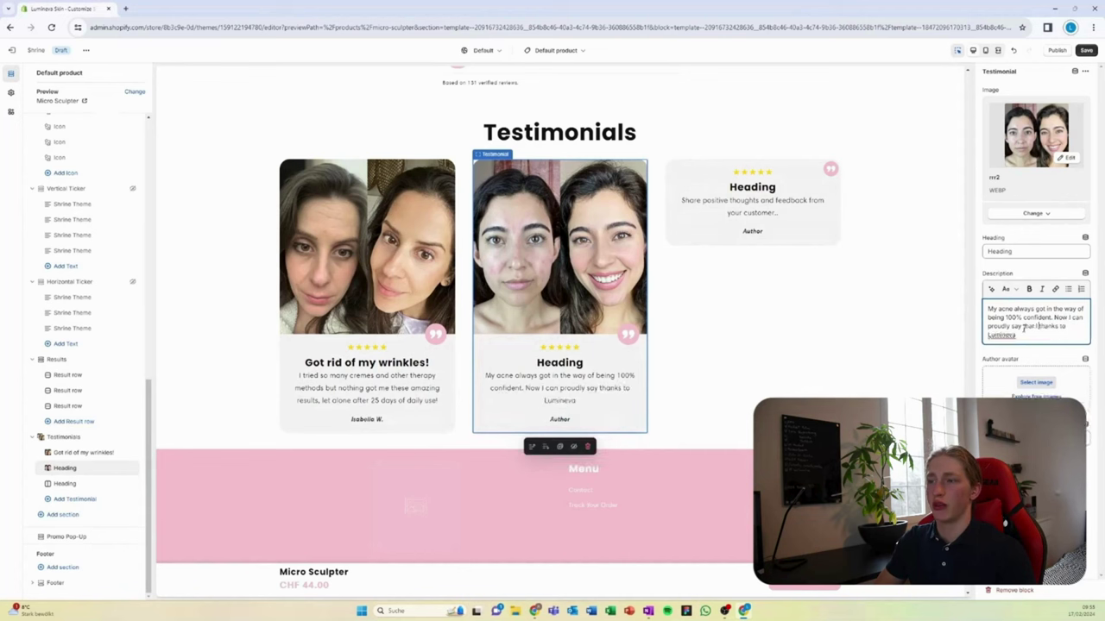
type("1 days tha")
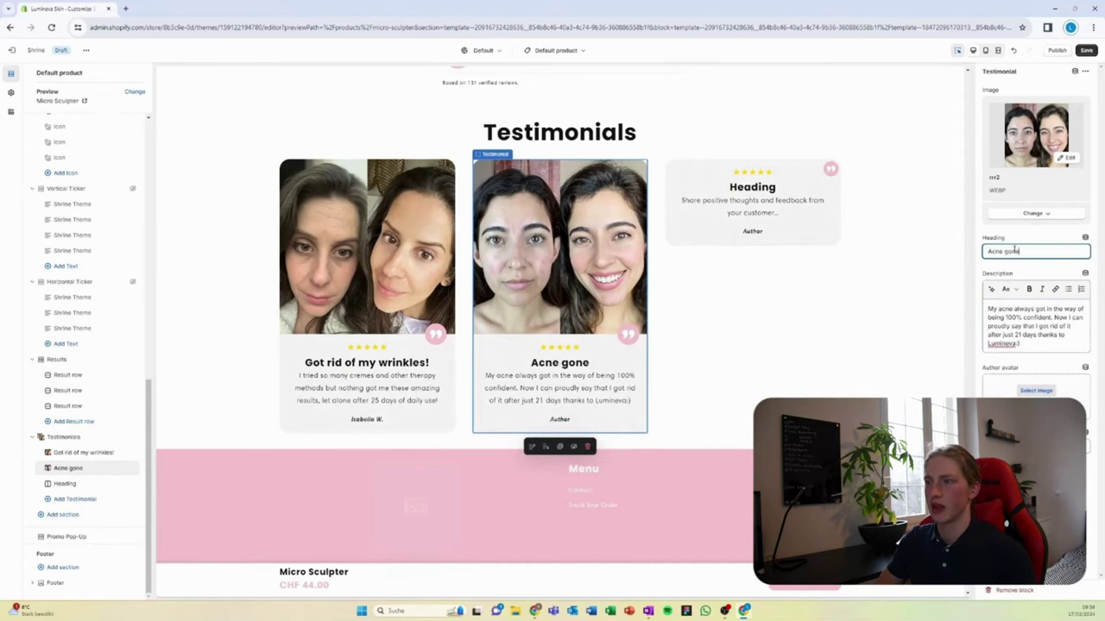
Step: Give the third testimonial a before/after photo and the puffy-and-wrinkled-face quote thanking Lumineva
left_click(820, 235)
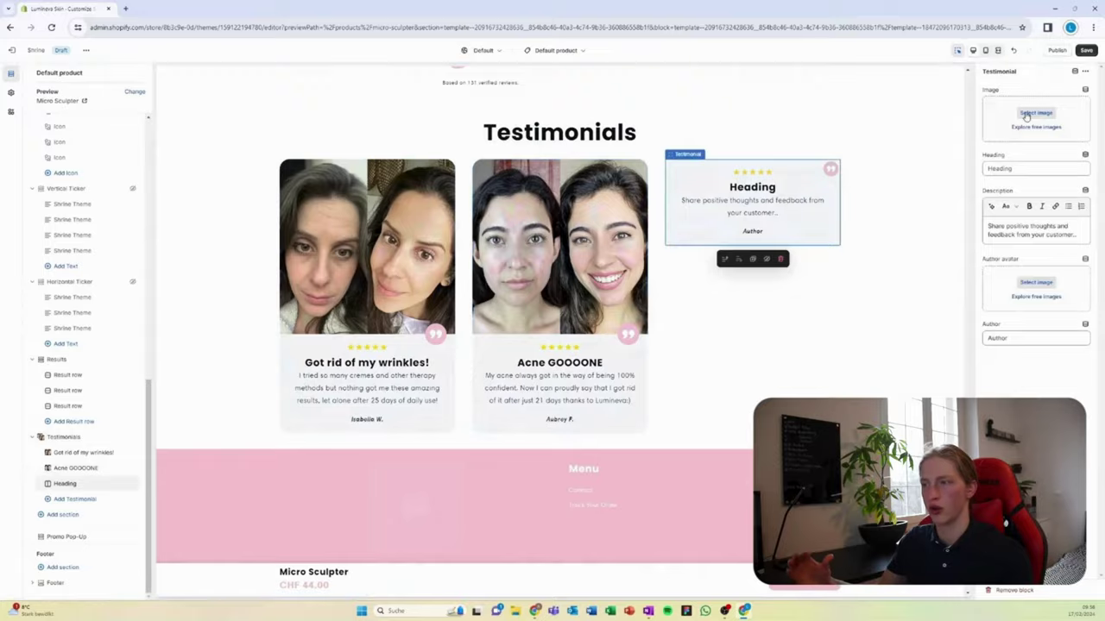
left_click(1026, 116)
left_click(542, 239)
left_click(737, 525)
left_click_drag(1077, 318, 981, 310)
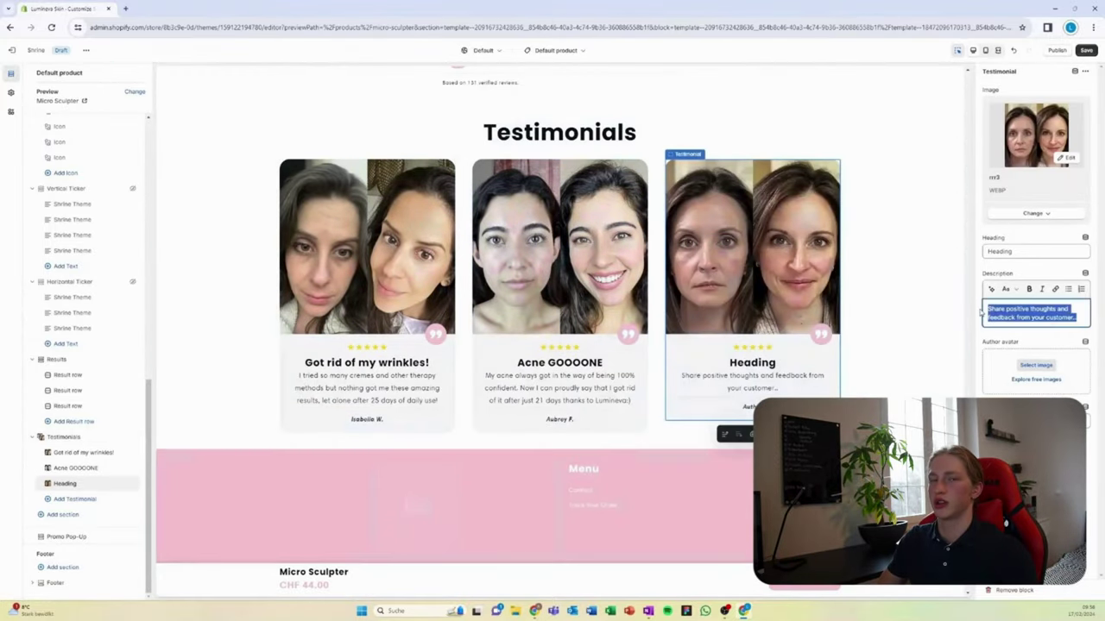
key("BackSpace")
type("Having a puffy and wrinkled face is")
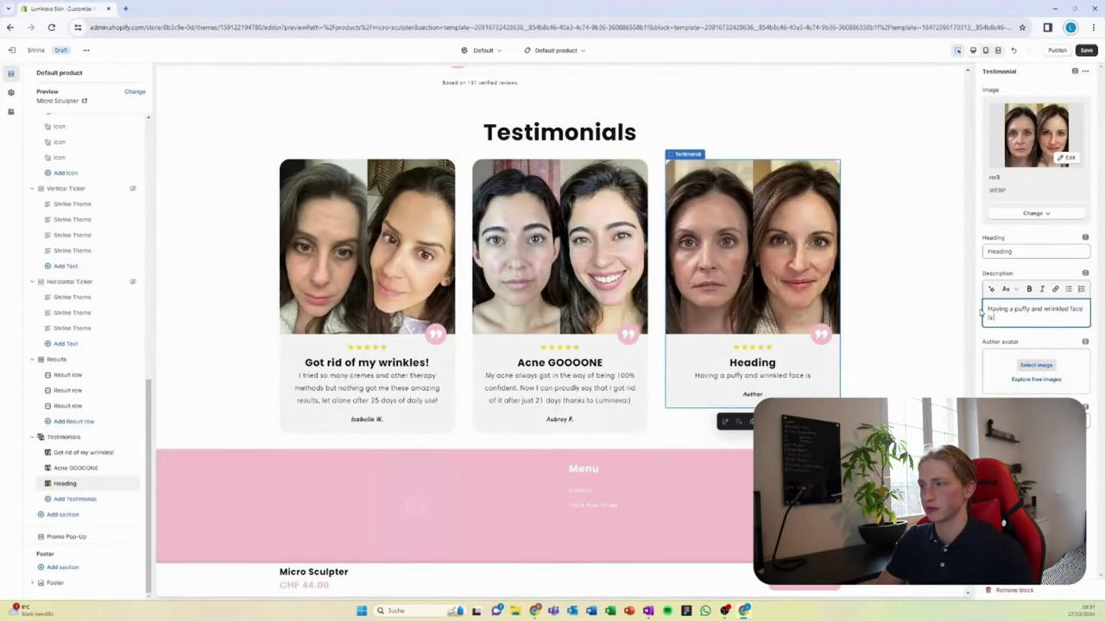
type(" in the past now for me thanks to Lumineva.")
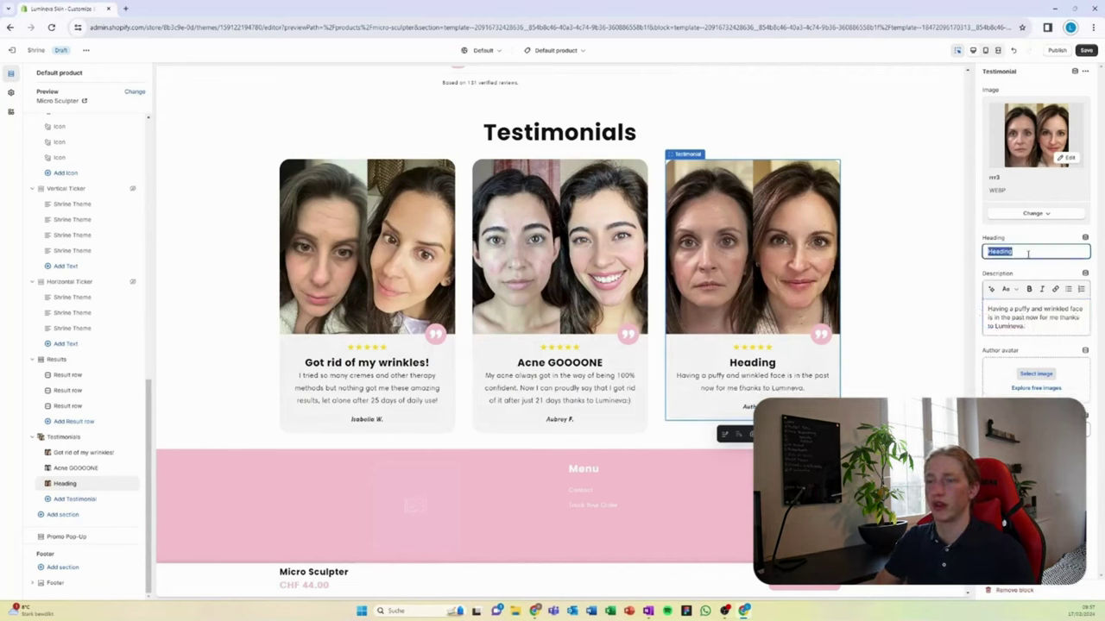
Step: Correct the third heading to '12.5/10 Recommend!' and save the testimonials
key("BackSpace")
key("BackSpace")
key("BackSpace")
type("2.5/10 Recommend!")
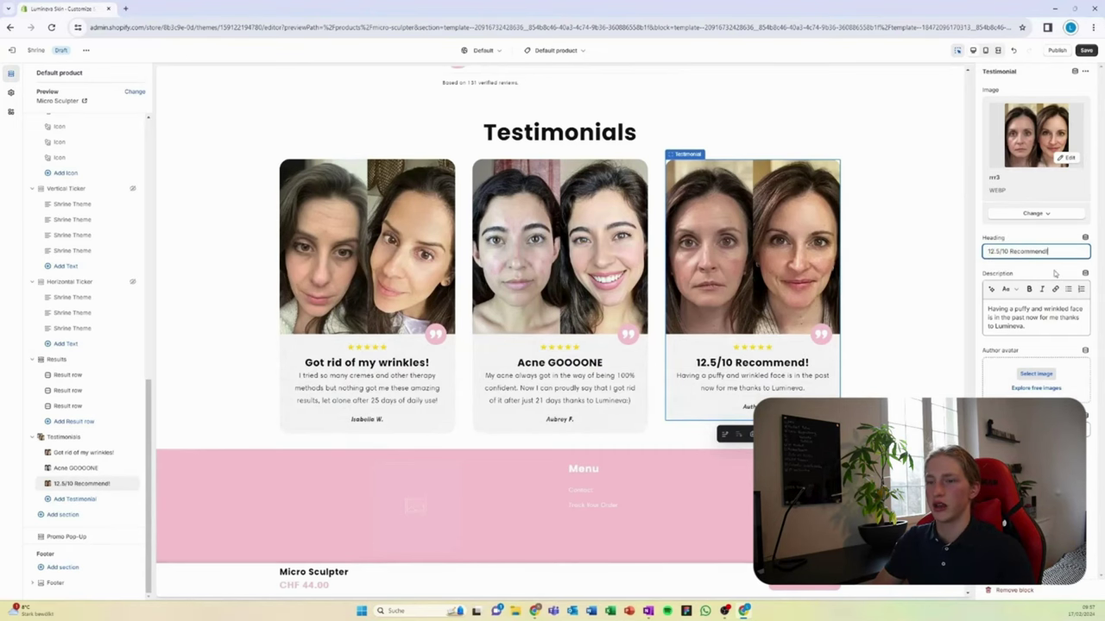
key("ctrl+s")
scroll(907, 320, "up", 10)
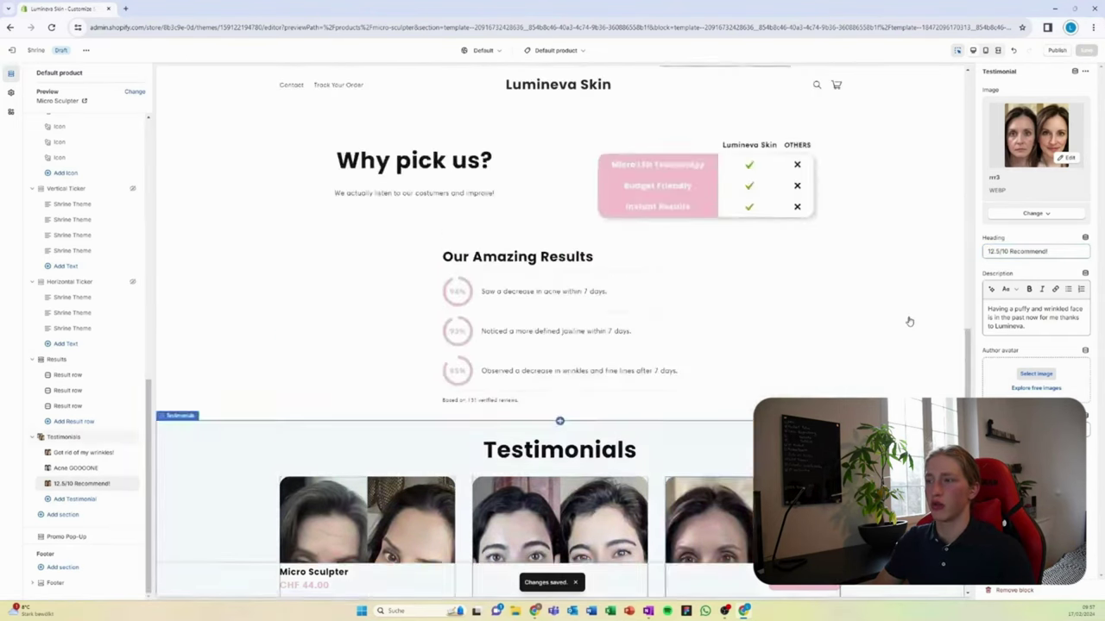
Step: Add a collapsible row block below Reviews and choose an icon for it
scroll(134, 190, "up", 10)
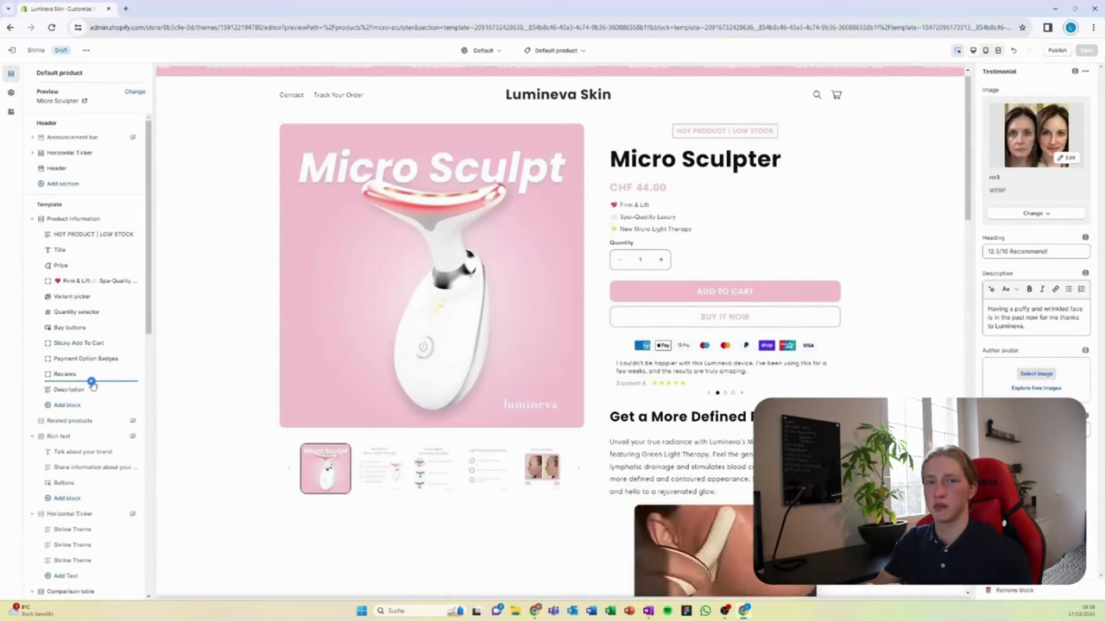
left_click(91, 381)
left_click(180, 501)
triple_click(1050, 103)
left_click(1040, 154)
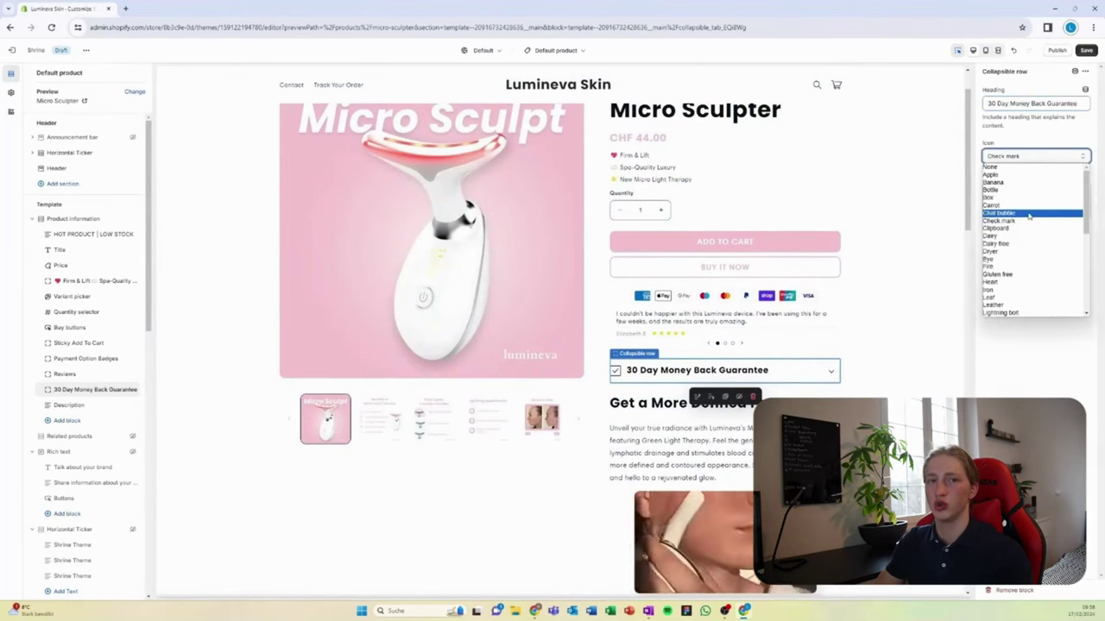
scroll(1026, 255, "up", 3)
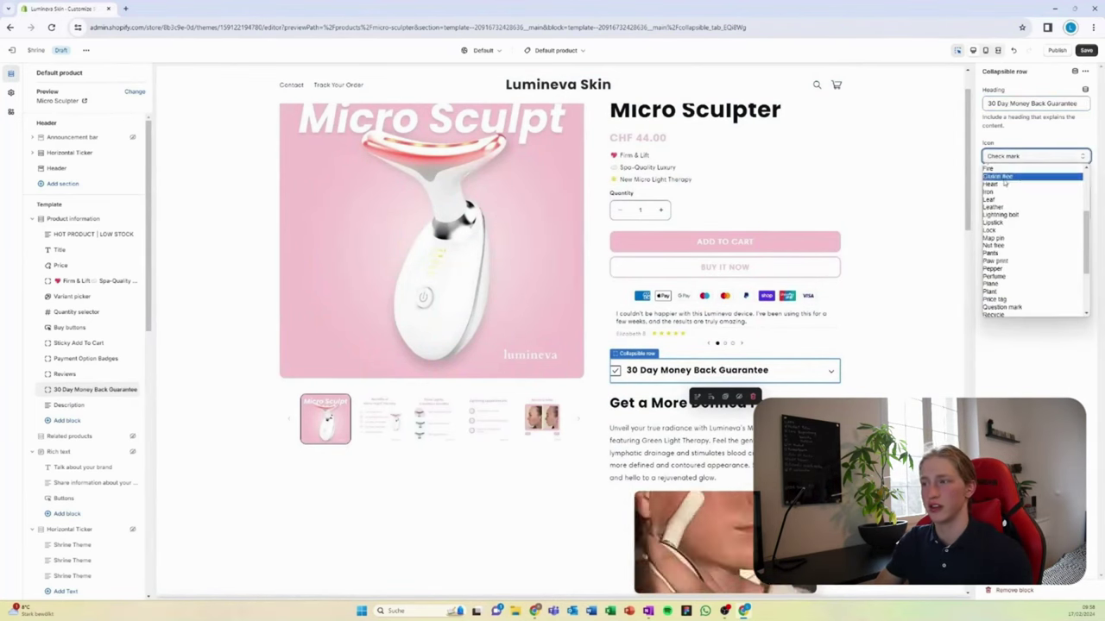
left_click(1003, 179)
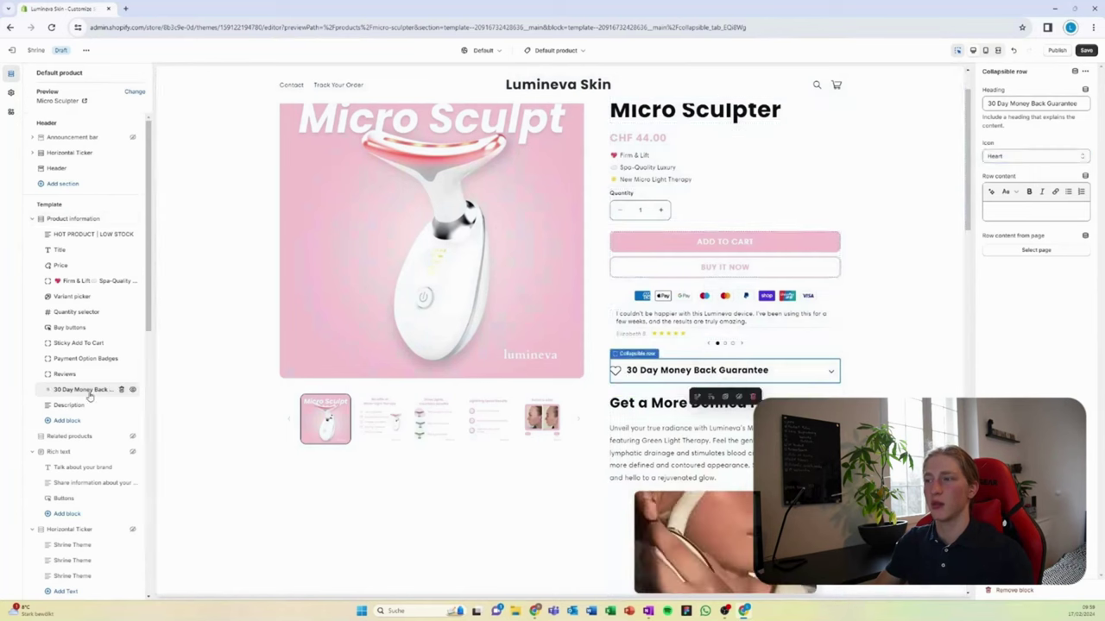
Step: Duplicate the row twice and paste the step-by-step usage instructions into the How to Use row
left_click(724, 403)
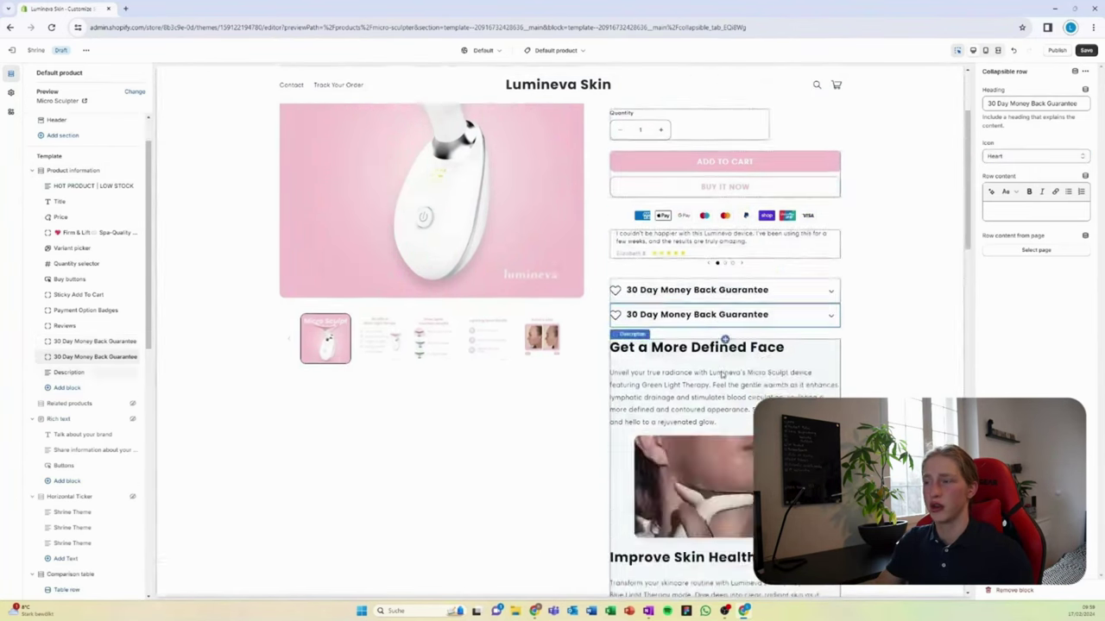
left_click(719, 383)
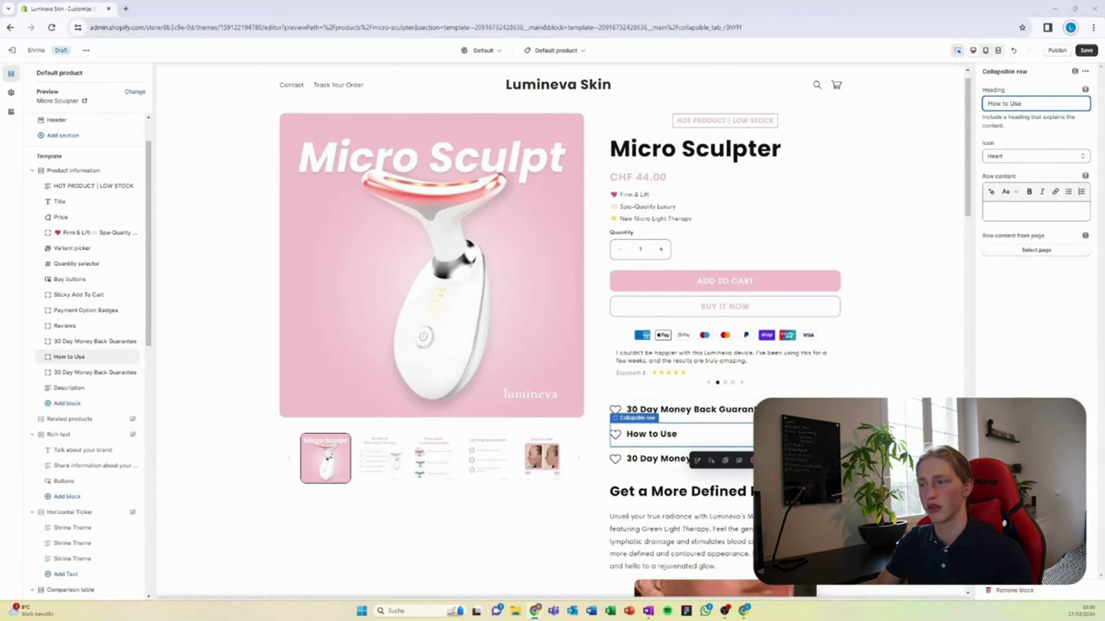
left_click(1036, 212)
key("ctrl+v")
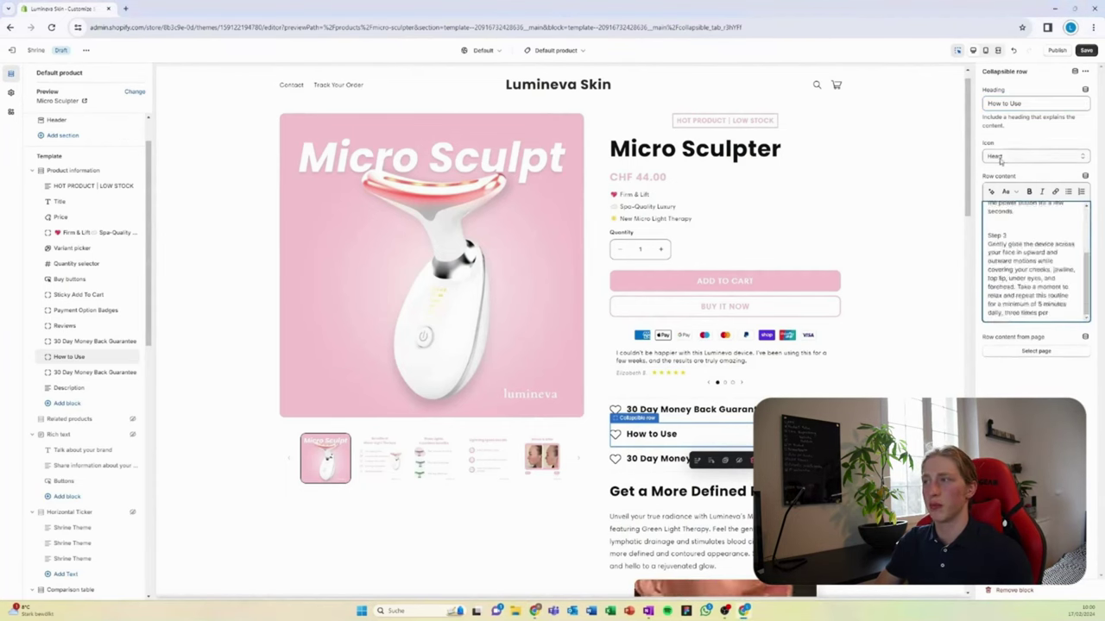
left_click(1036, 156)
Step: Fill the second guarantee row with light, microcurrent and EMS therapy text and bold its headings
left_click(647, 462)
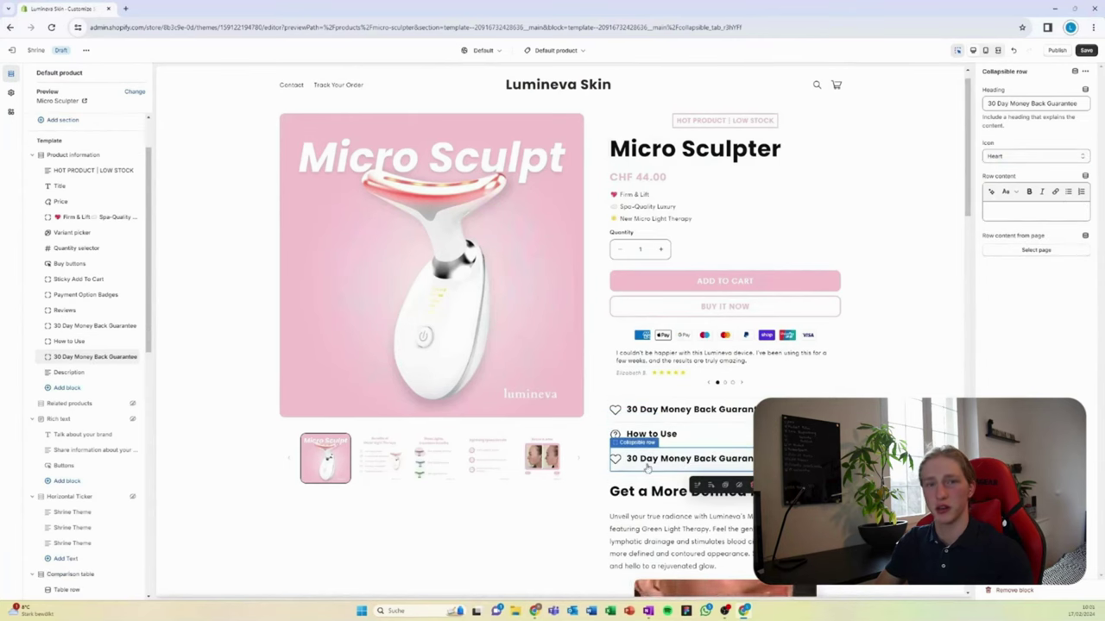
left_click(1036, 211)
key("ctrl+v")
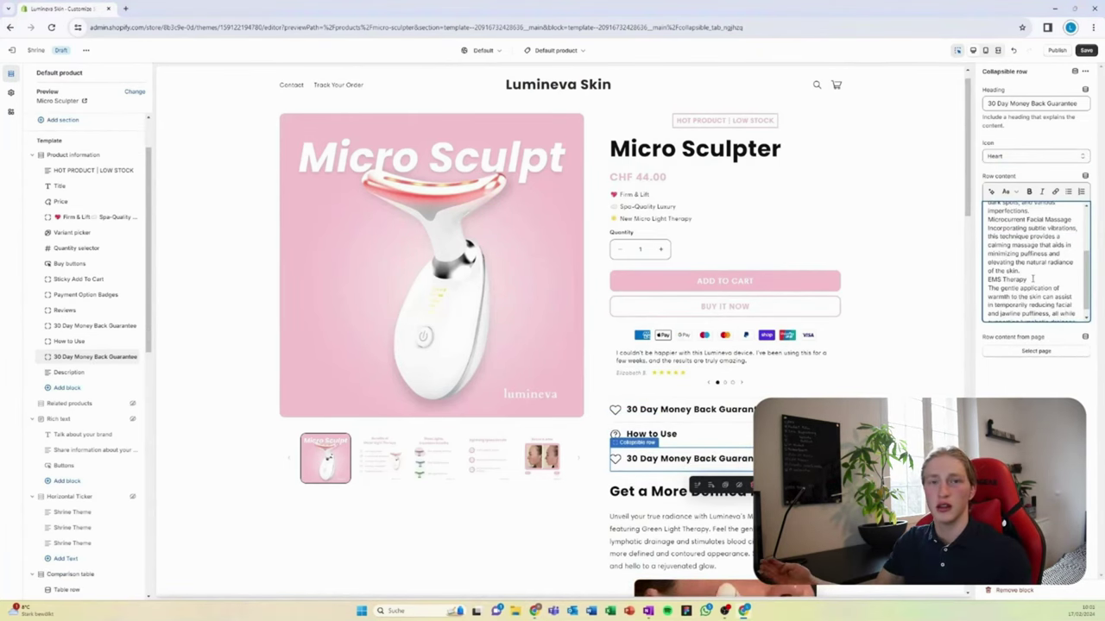
scroll(1035, 269, "up", 5)
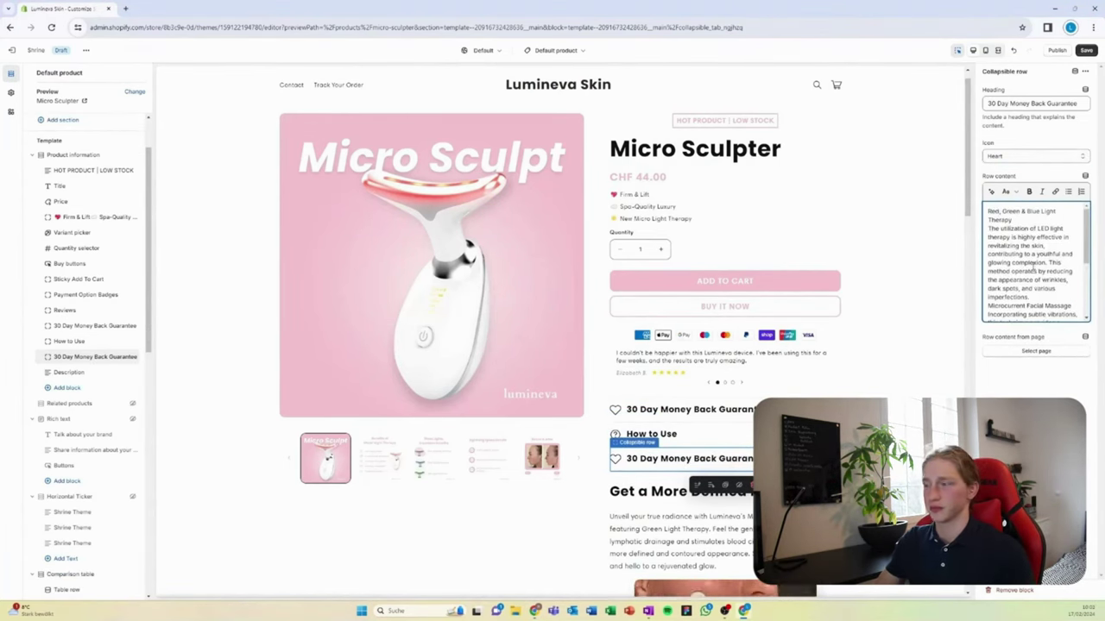
scroll(1035, 259, "down", 5)
left_click(1024, 269)
scroll(1024, 268, "up", 5)
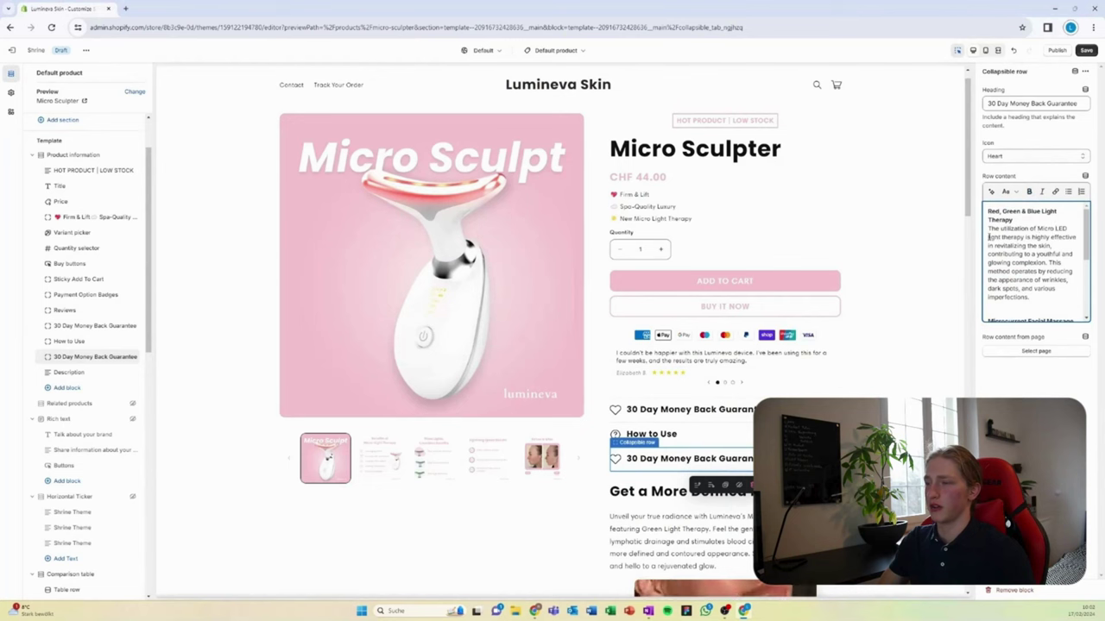
left_click(1043, 228)
scroll(1042, 242, "down", 3)
scroll(1043, 241, "up", 3)
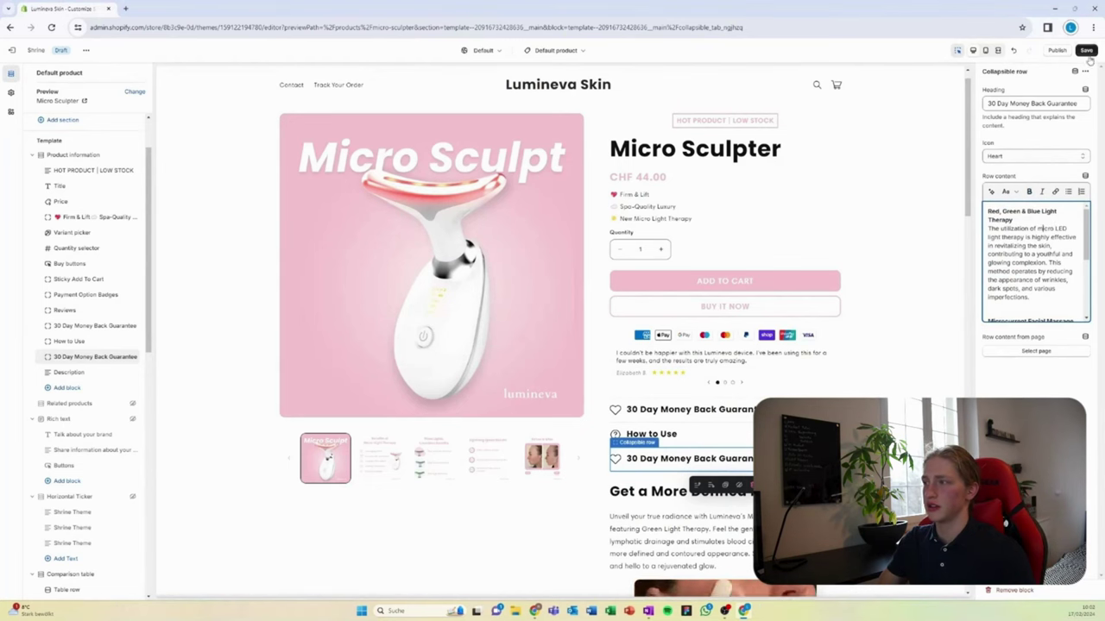
Step: Retitle the row 'Technology' and give it the star icon
triple_click(1035, 102)
type("Technology")
left_click(1046, 158)
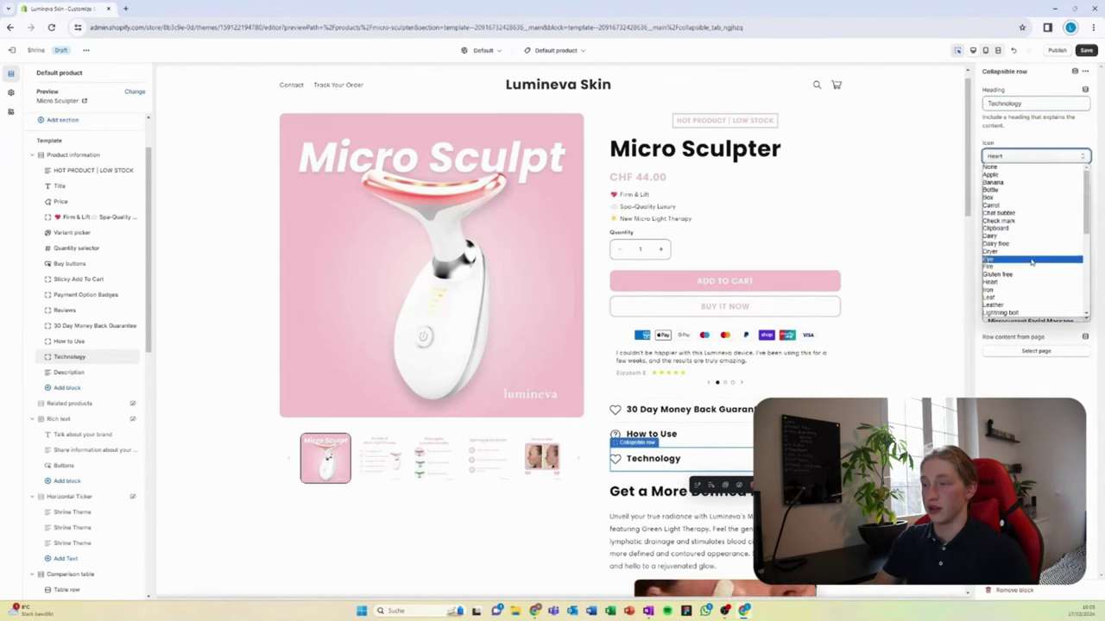
scroll(1034, 268, "down", 3)
scroll(1019, 245, "down", 3)
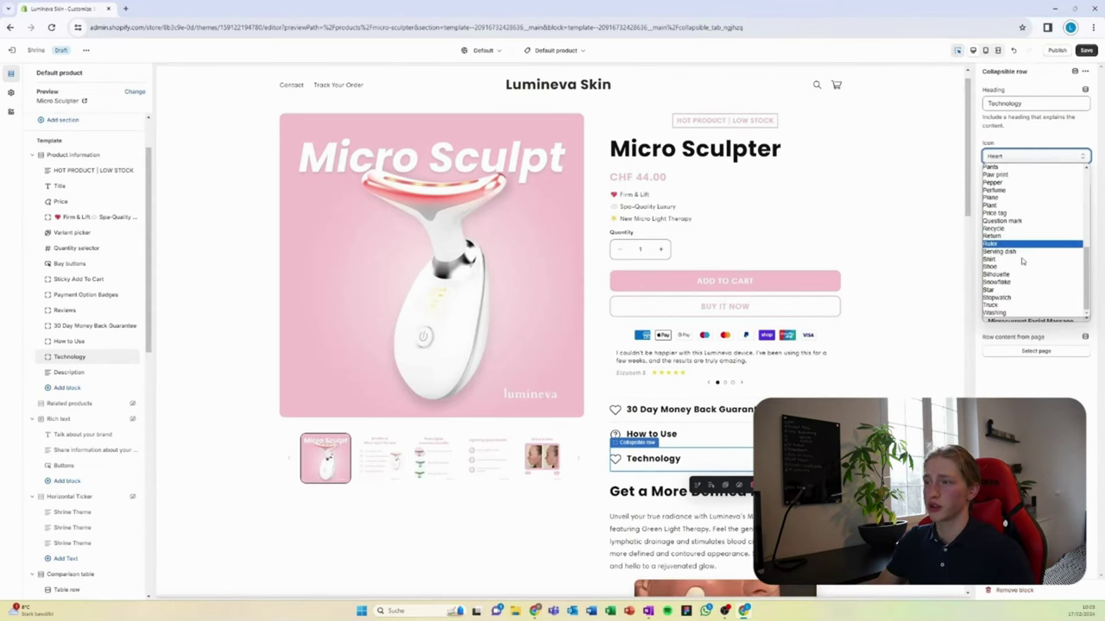
left_click(1022, 290)
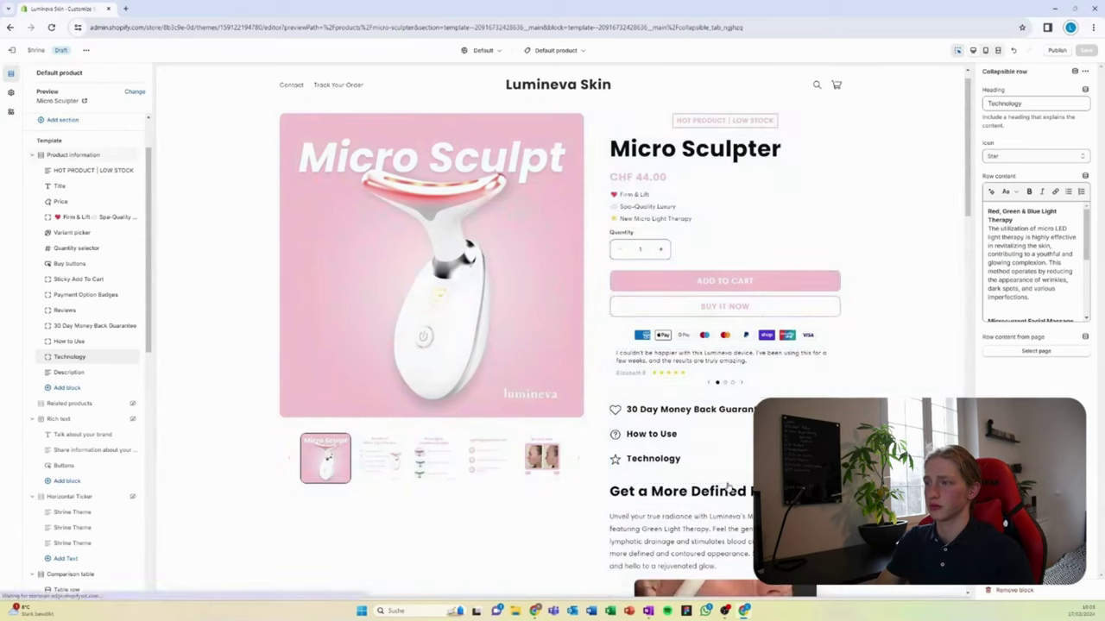
Step: Duplicate it as a clipboard-icon 'What's Included?' row listing the box contents, then save and exit
left_click(724, 581)
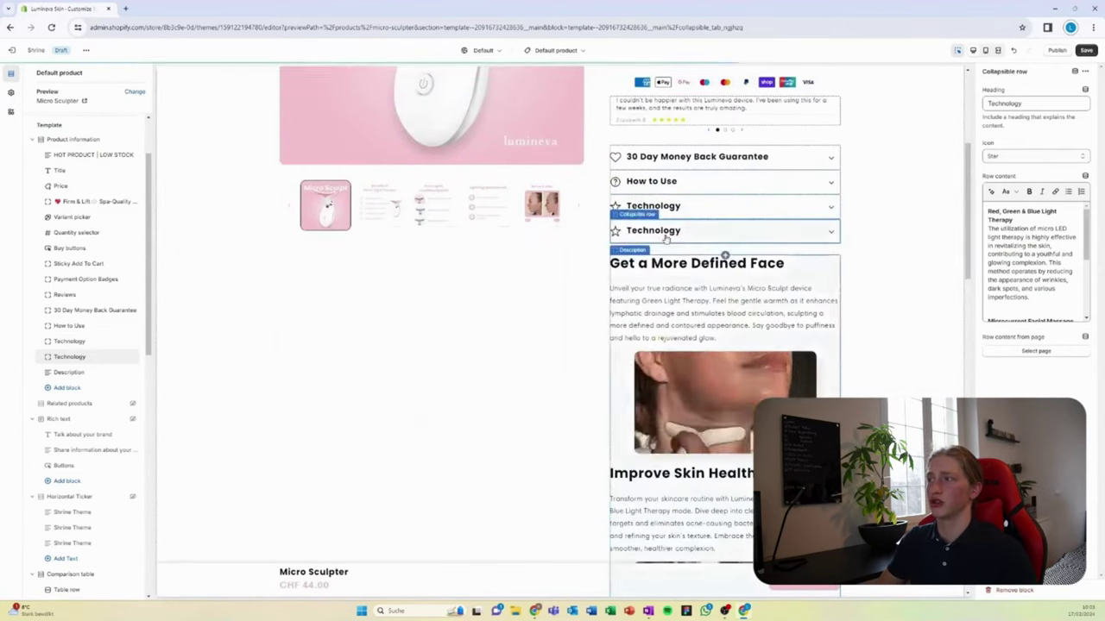
double_click(1027, 103)
type("What's Included?")
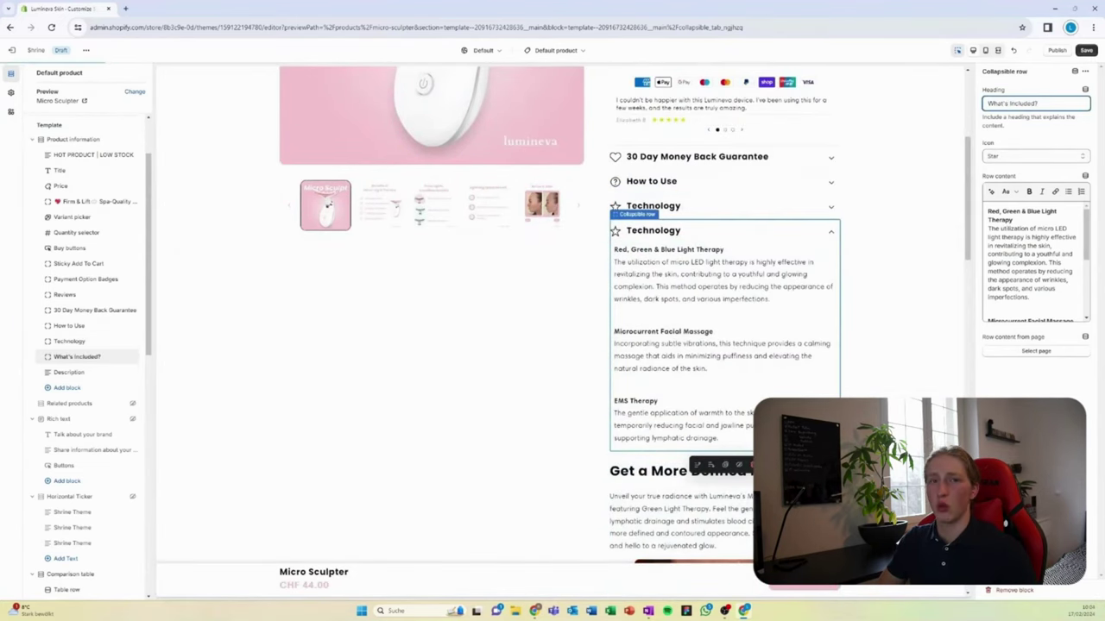
left_click(1036, 259)
key("ctrl+a")
type("3 In 1 Micro Sculptor Device USB Power Cord User Manual Storage Box")
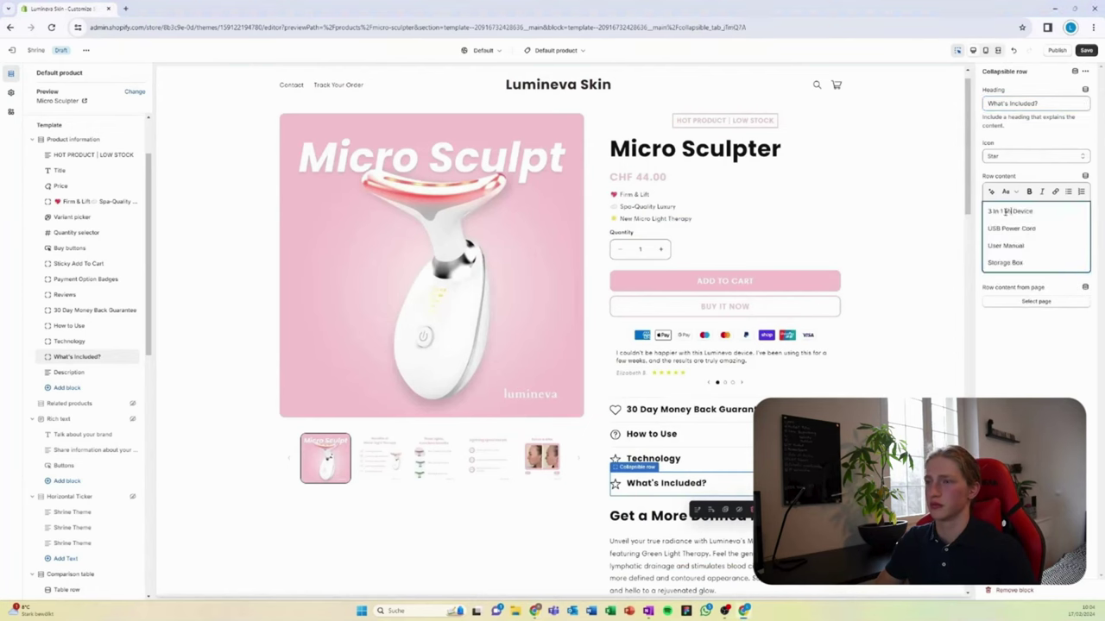
right_click(1069, 207)
key("Escape")
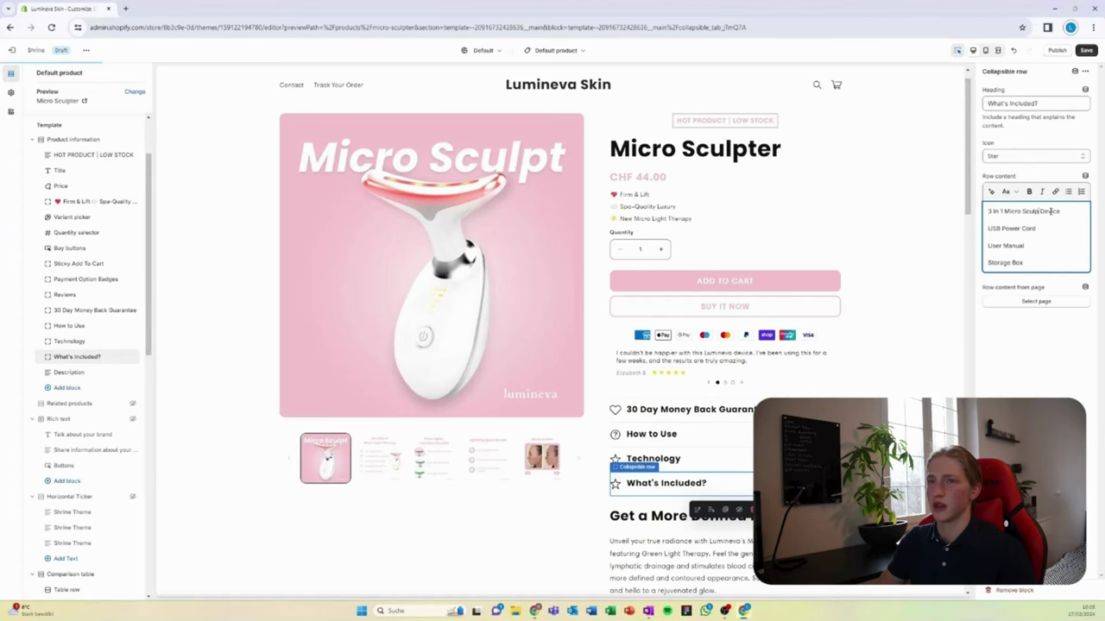
left_click(1035, 156)
left_click(1035, 239)
key("ctrl+s")
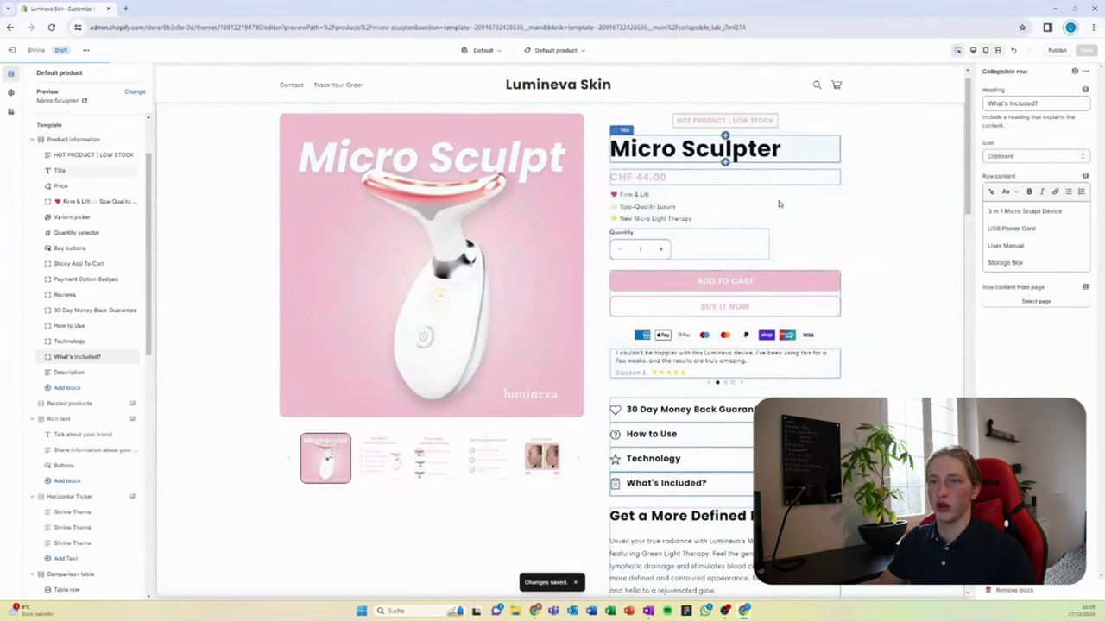
left_click(13, 51)
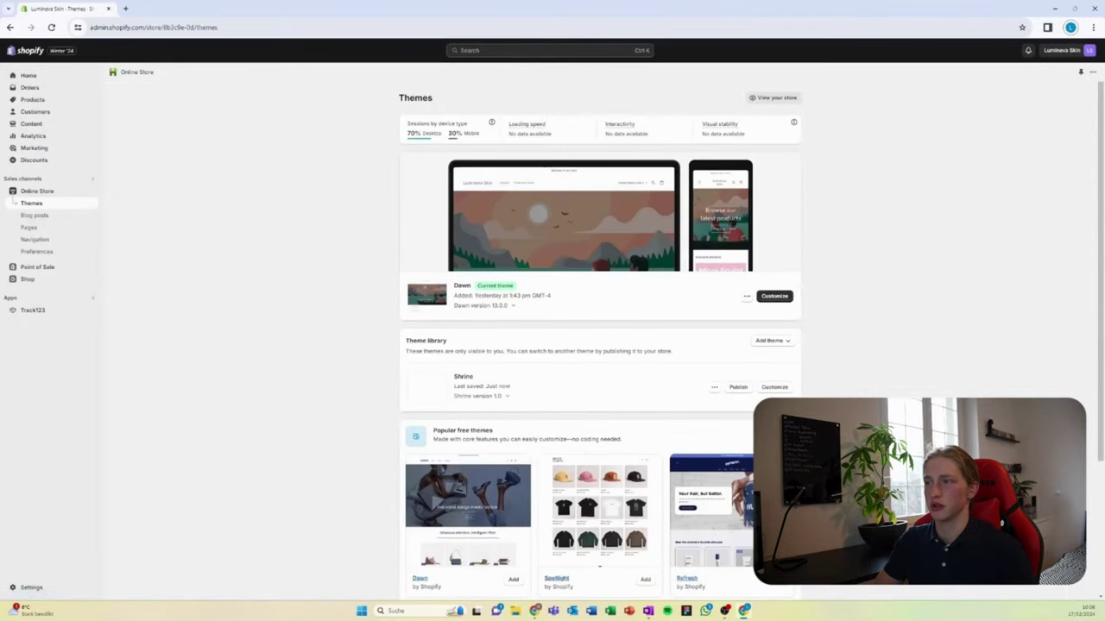
Step: Publish Shrine as the store's current theme and start an admin search for Loox
left_click(735, 387)
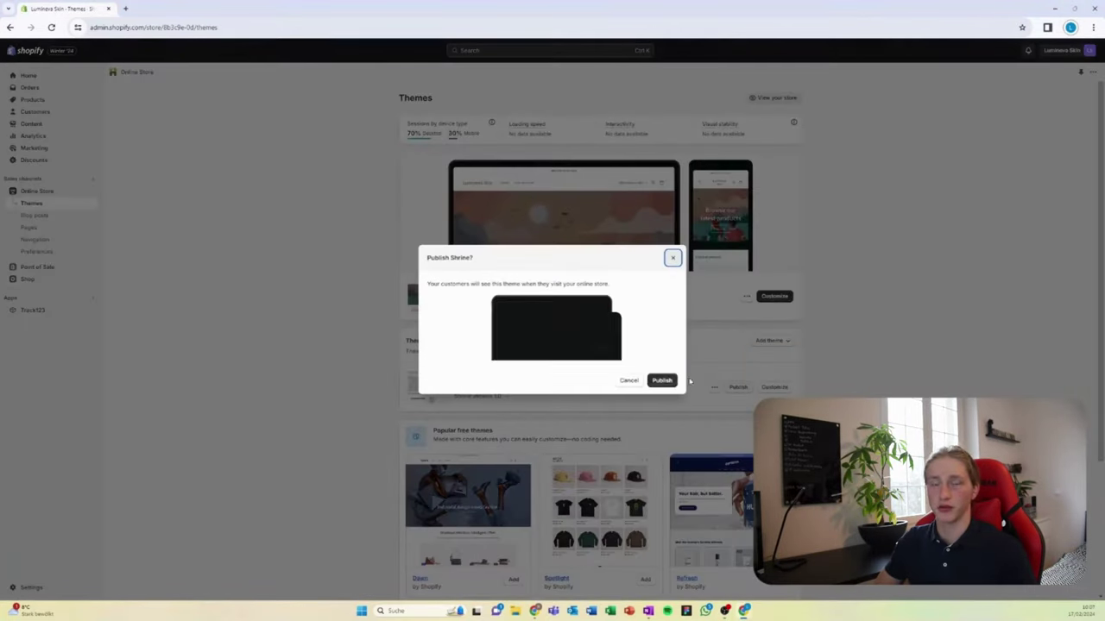
left_click(665, 382)
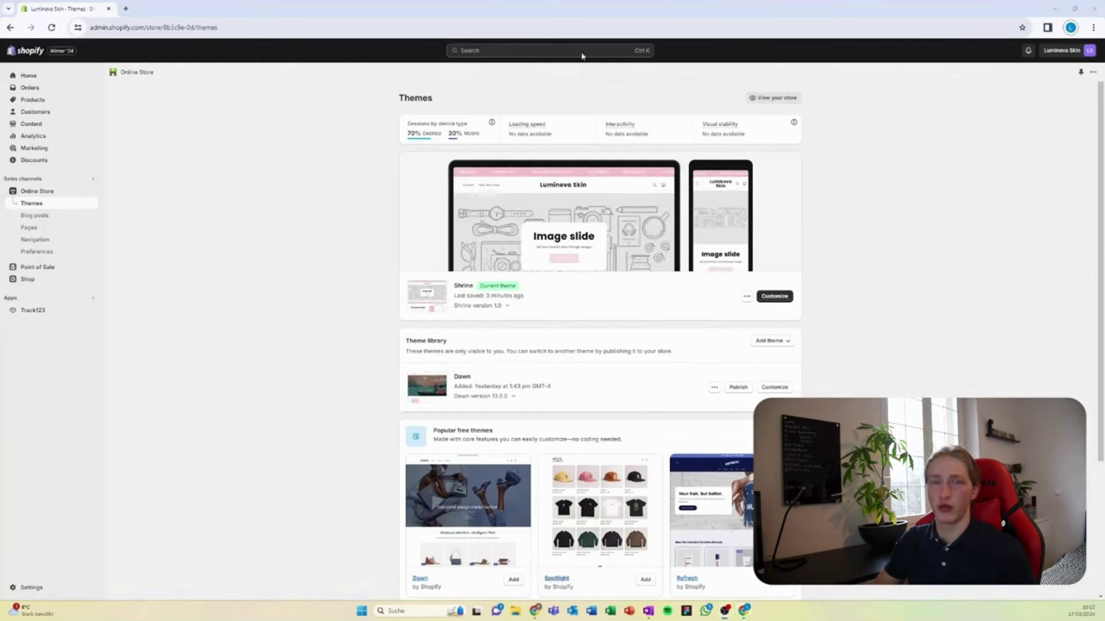
left_click(555, 49)
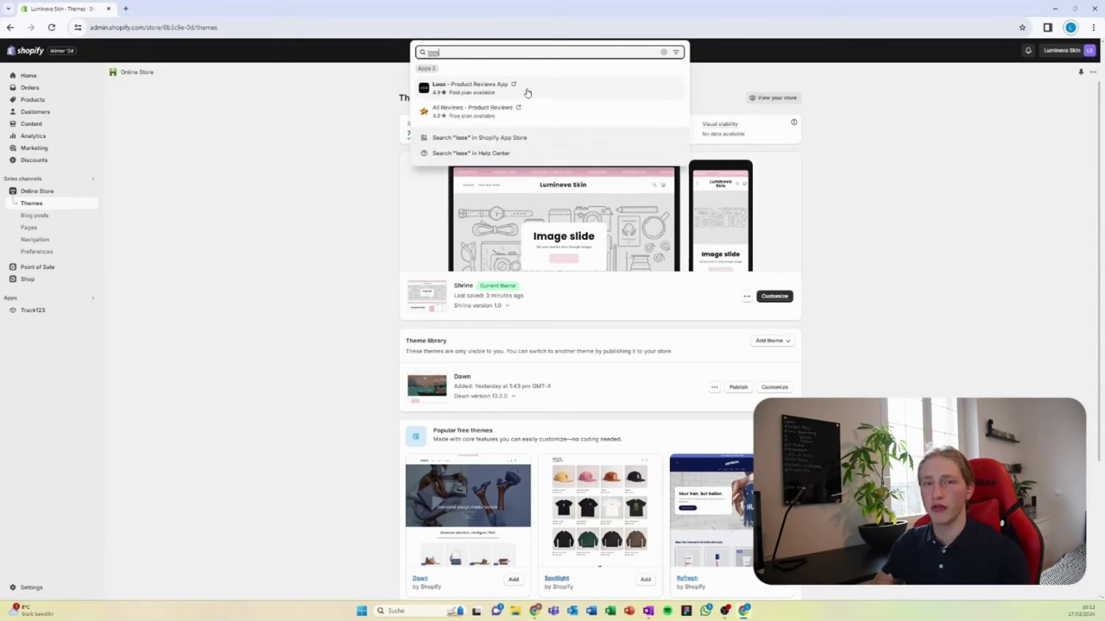
Step: Install and pin Loox Reviews, approve its Scale plan 14-day trial, and enable the Loox Core Script
left_click(525, 91)
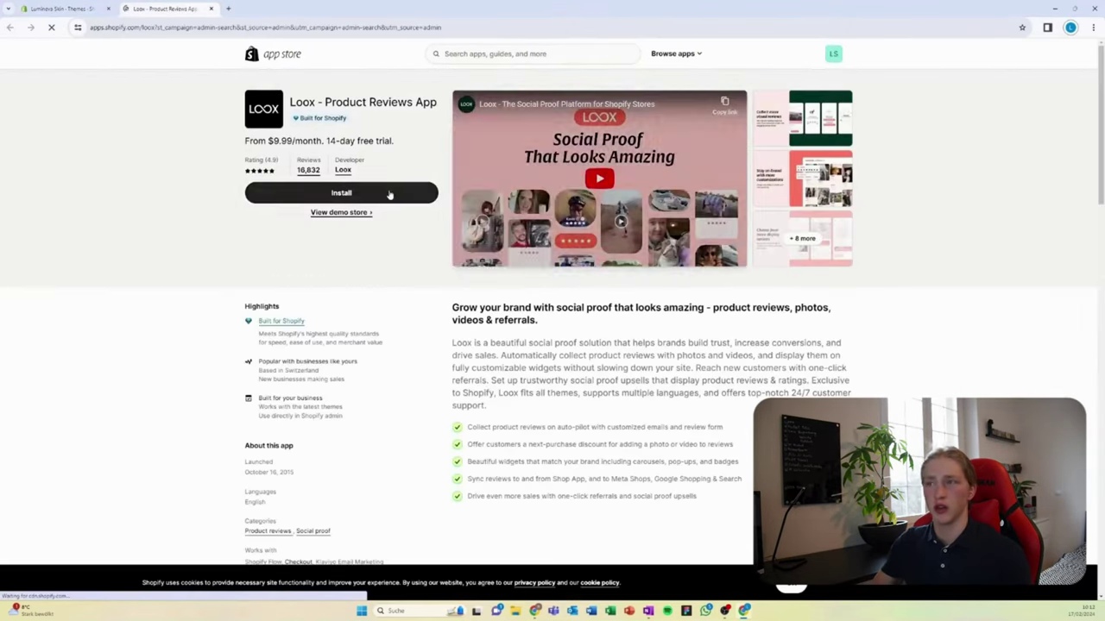
left_click(388, 193)
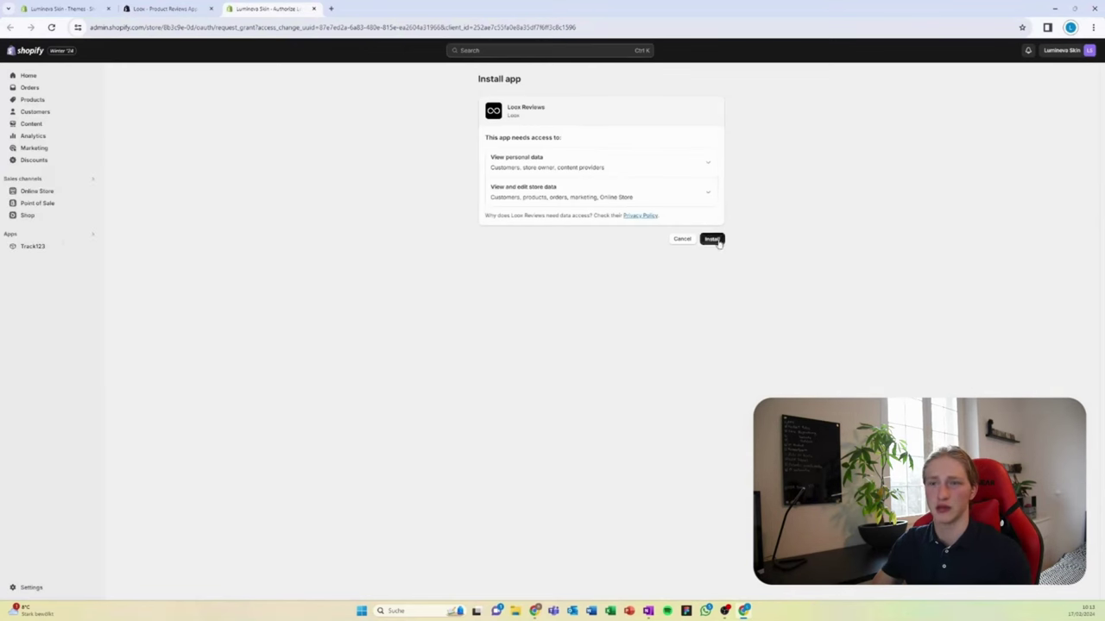
left_click(712, 240)
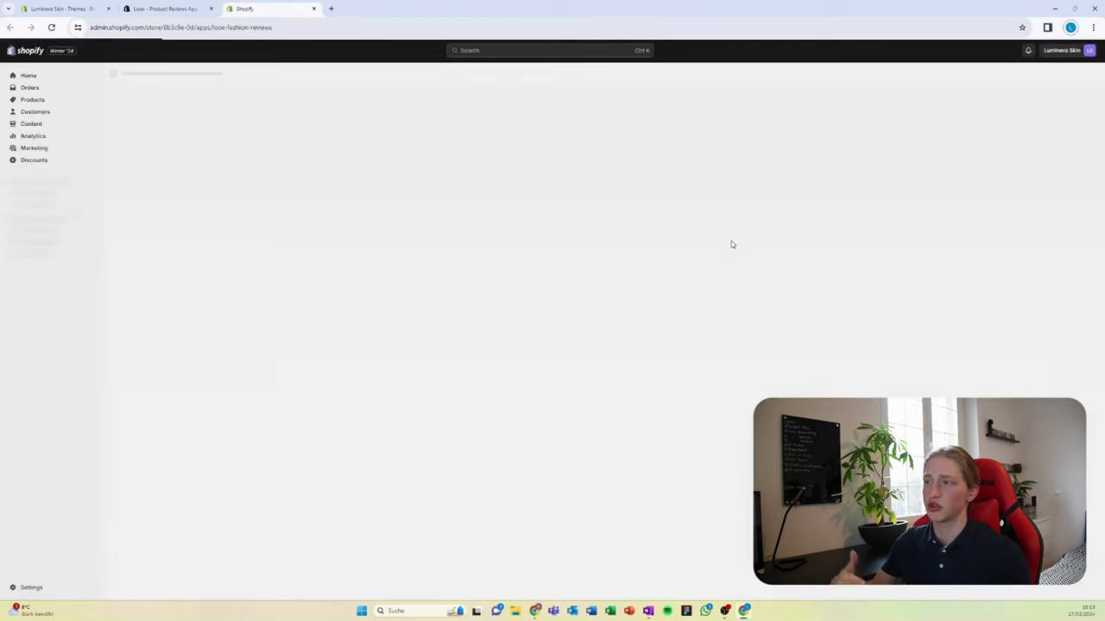
left_click(91, 265)
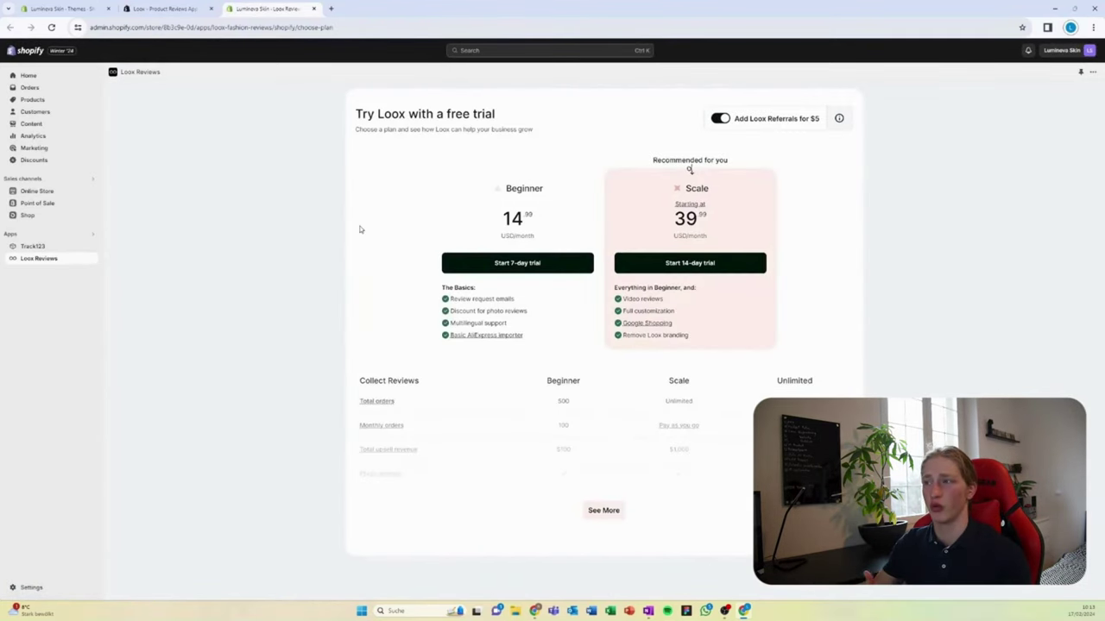
left_click(691, 264)
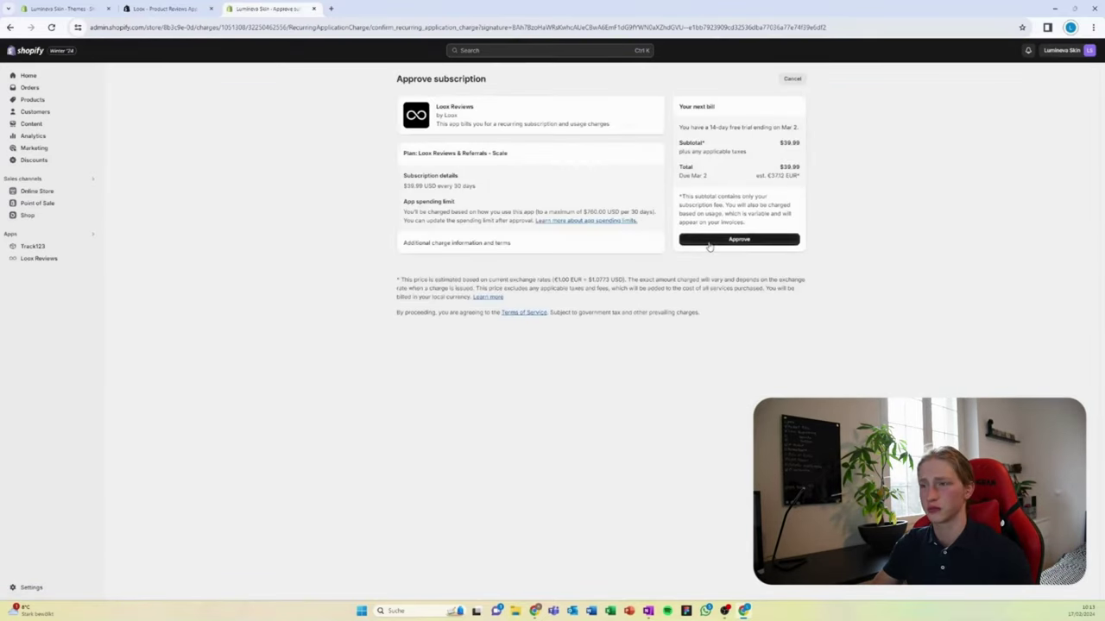
left_click(710, 241)
left_click(637, 472)
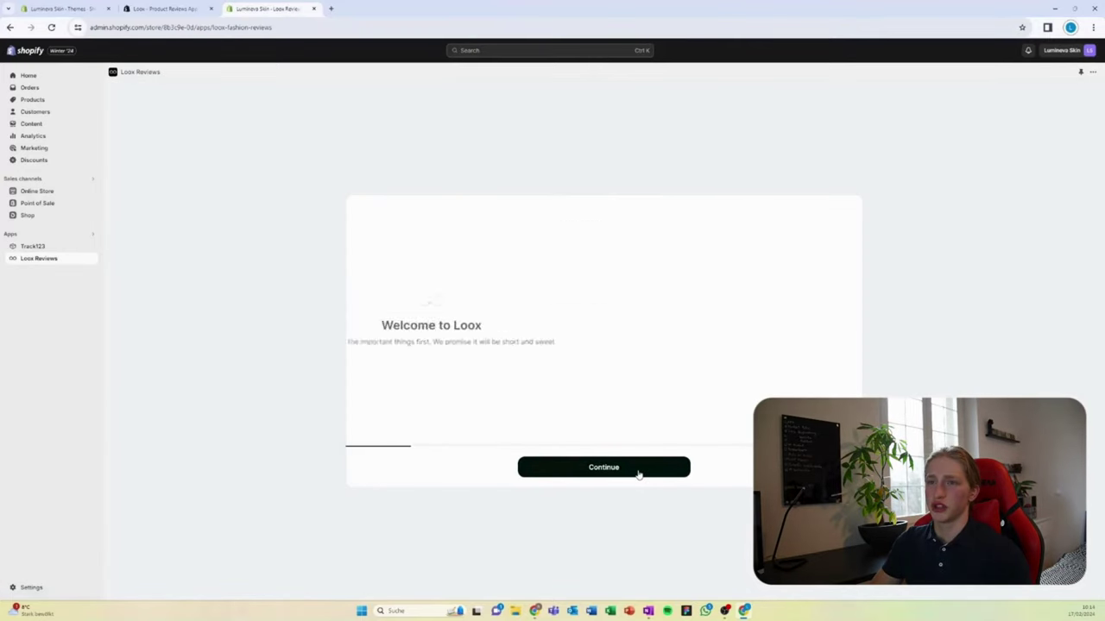
left_click(434, 366)
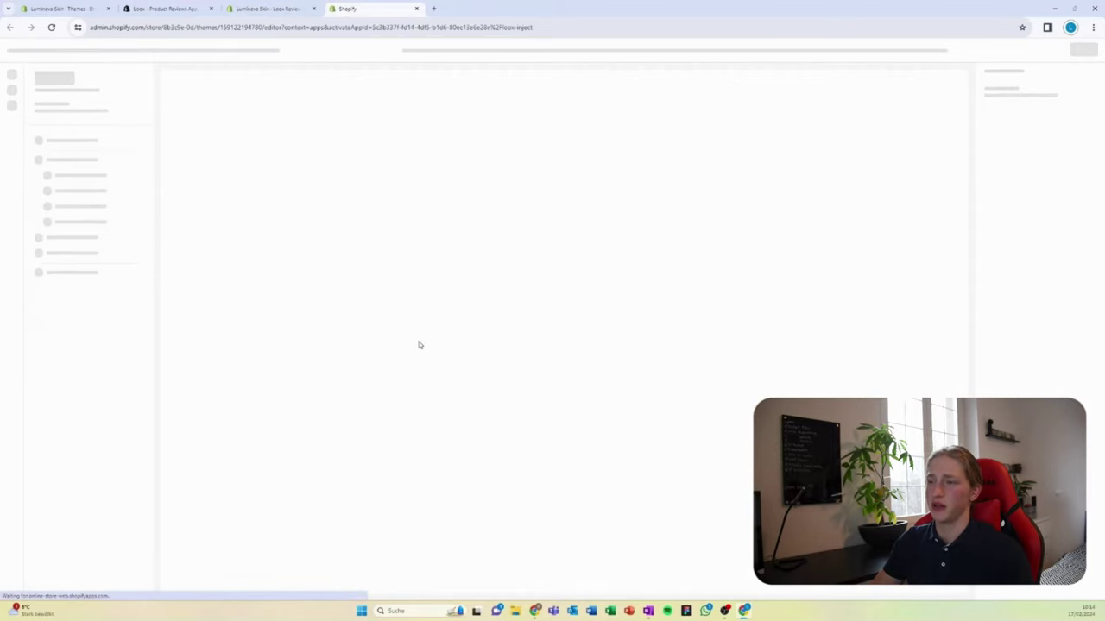
Step: Save the theme with the Loox Core Script active and add the Product Reviews Widget
left_click(1084, 50)
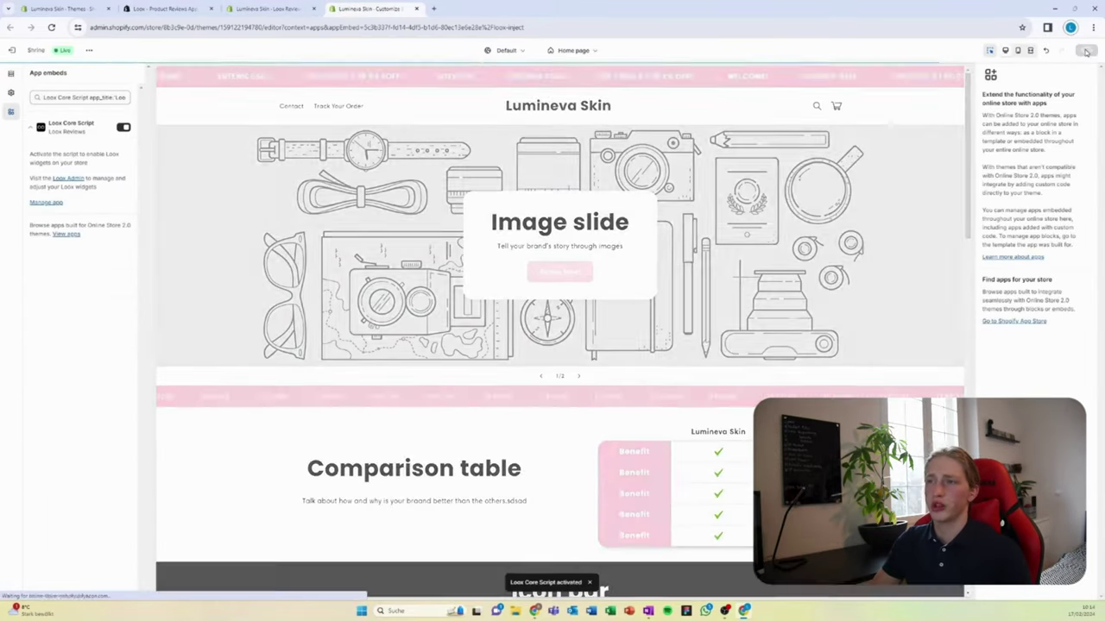
left_click(294, 4)
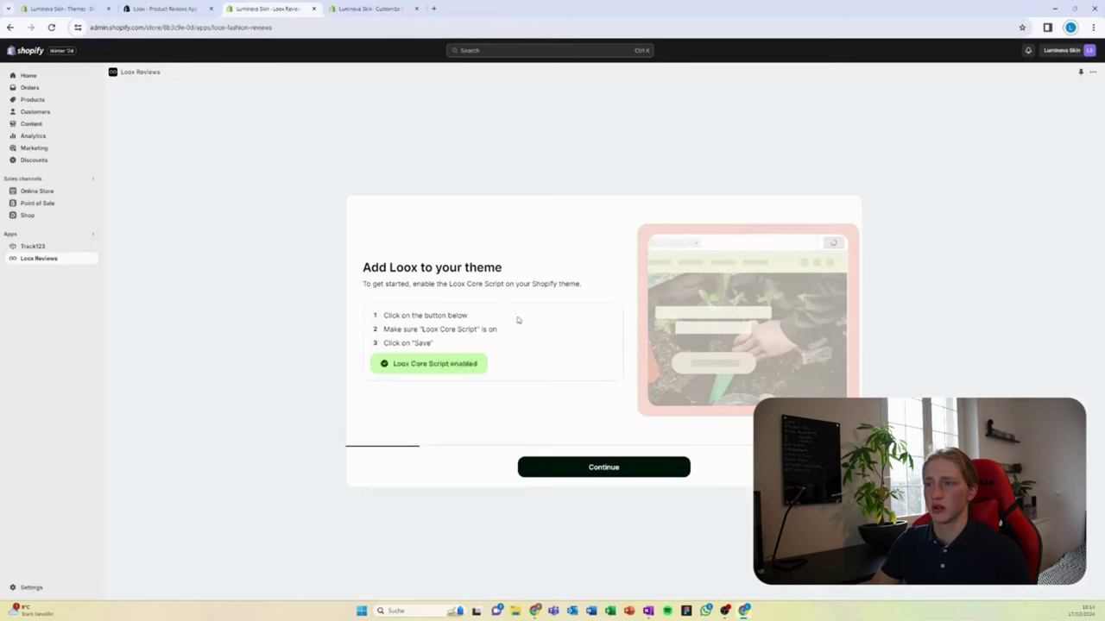
left_click(592, 467)
left_click(441, 364)
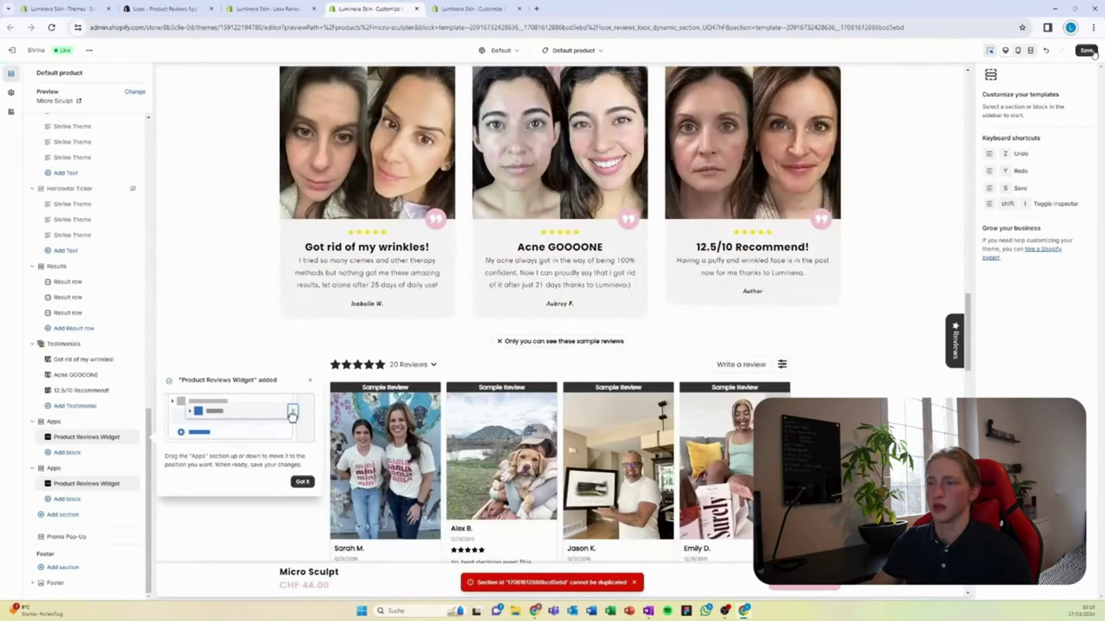
Step: Move the Loox Rating Widget under the product subtitle, save, and advance Loox setup
left_click(1092, 51)
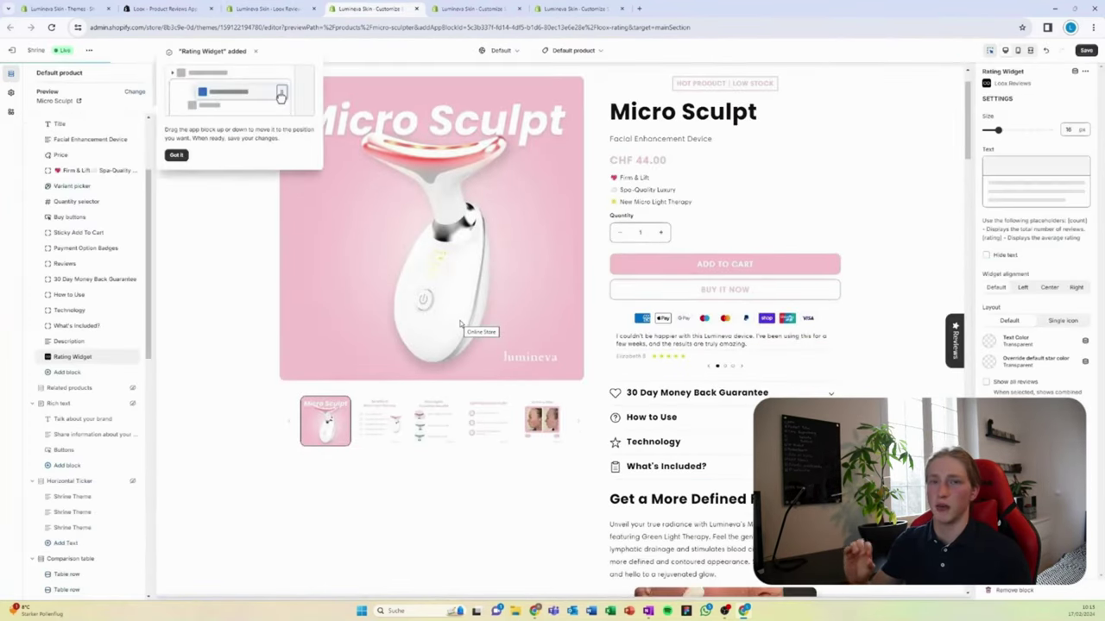
left_click(302, 402)
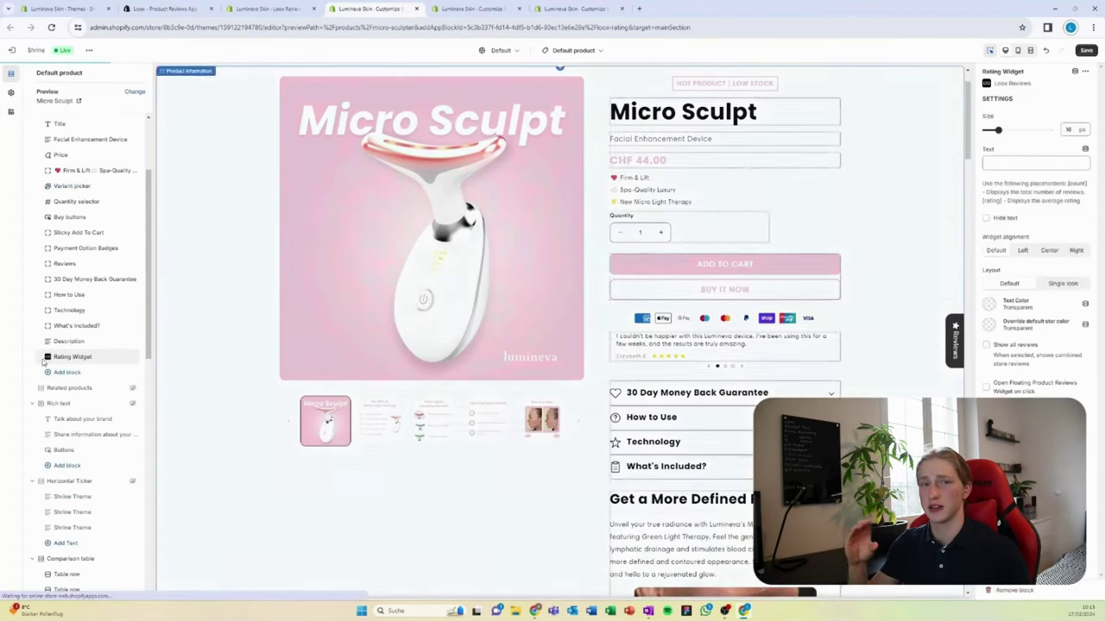
left_click_drag(40, 362, 57, 256)
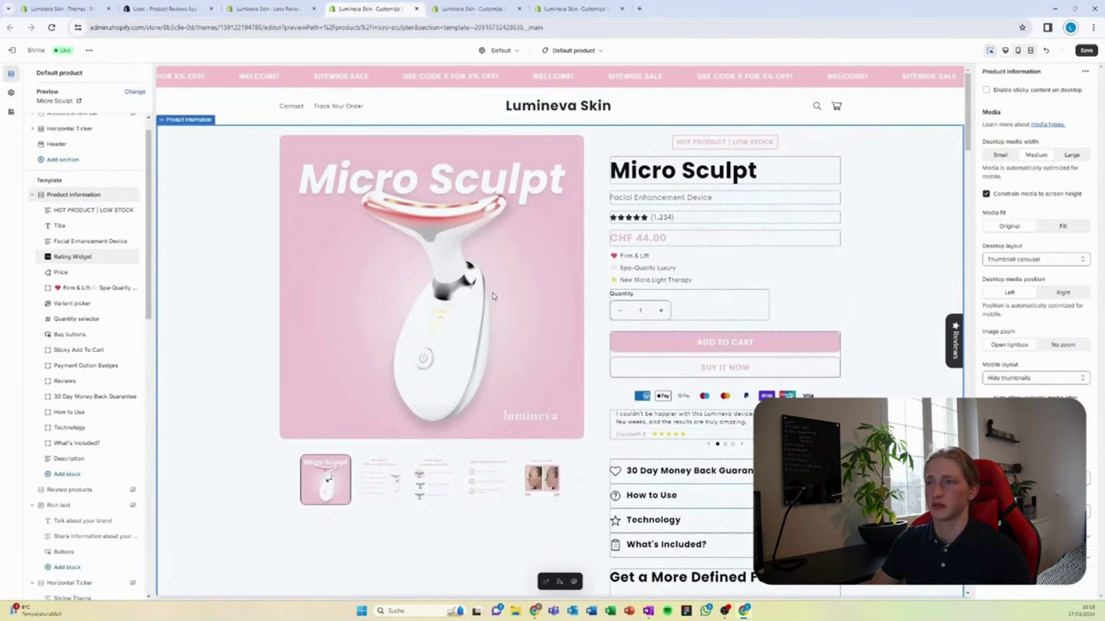
key("ctrl+s")
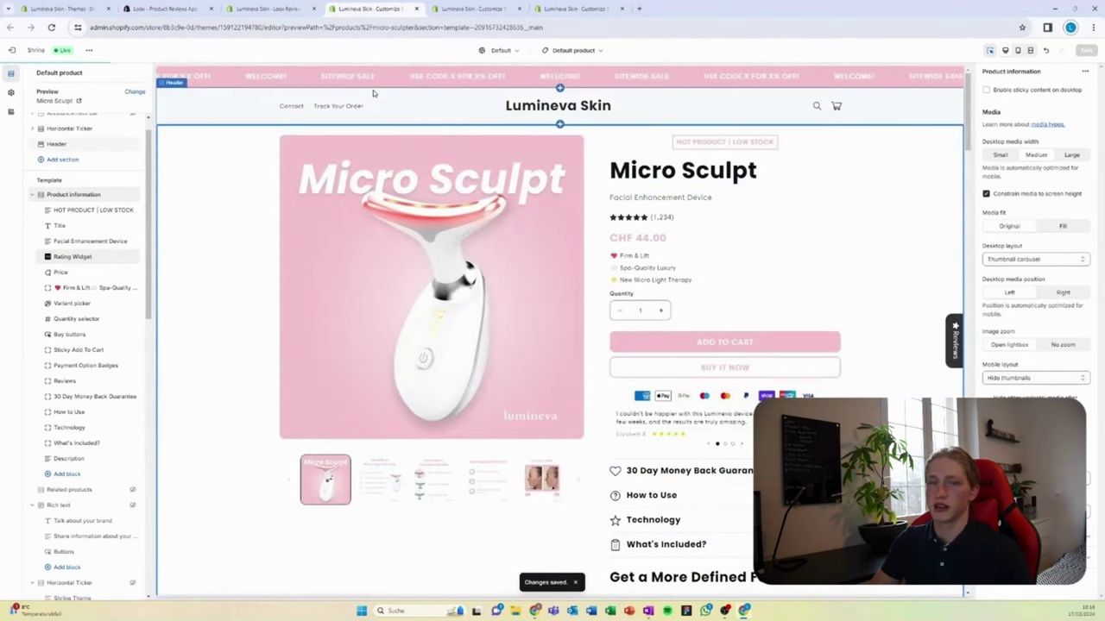
left_click(268, 9)
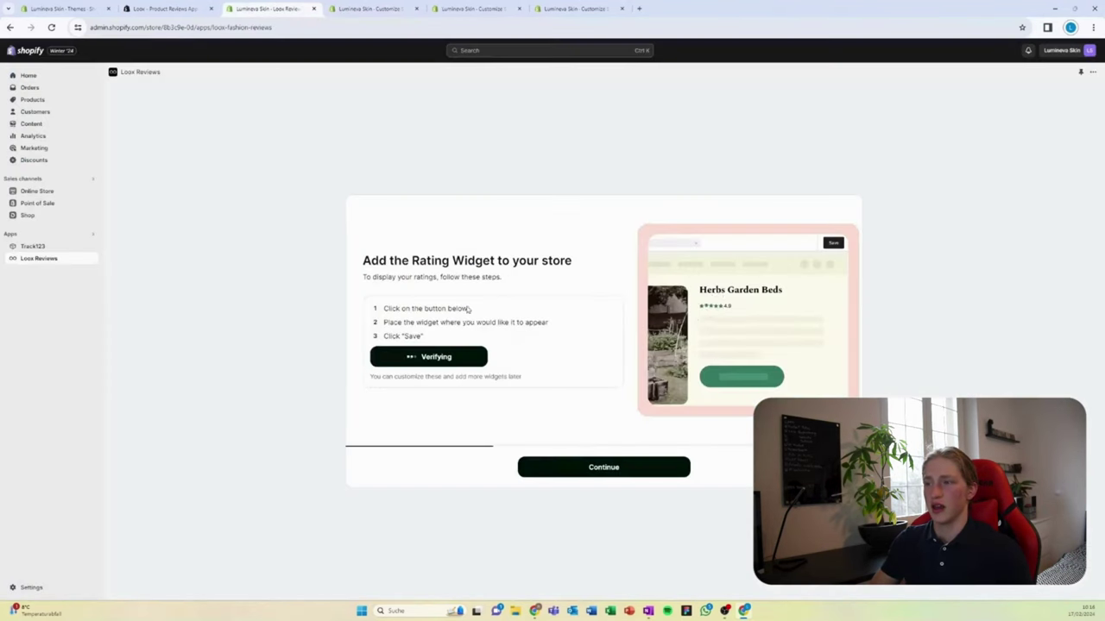
left_click(601, 470)
left_click(595, 471)
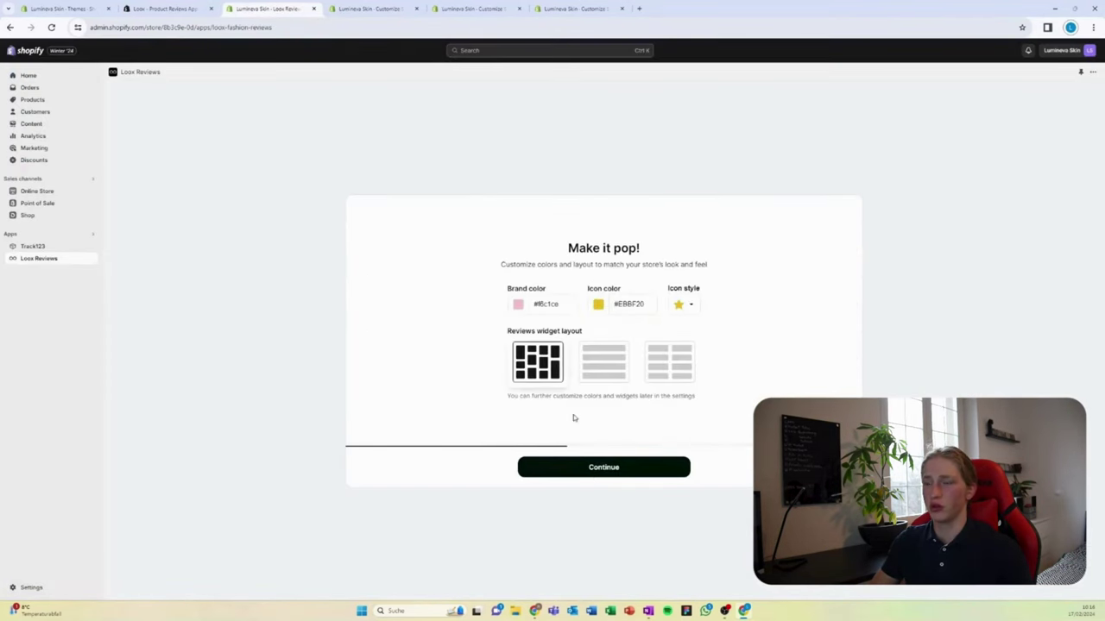
Step: Change the review request waiting period and set photo/video review discounts to 20% and 25%
left_click(609, 466)
left_click(530, 336)
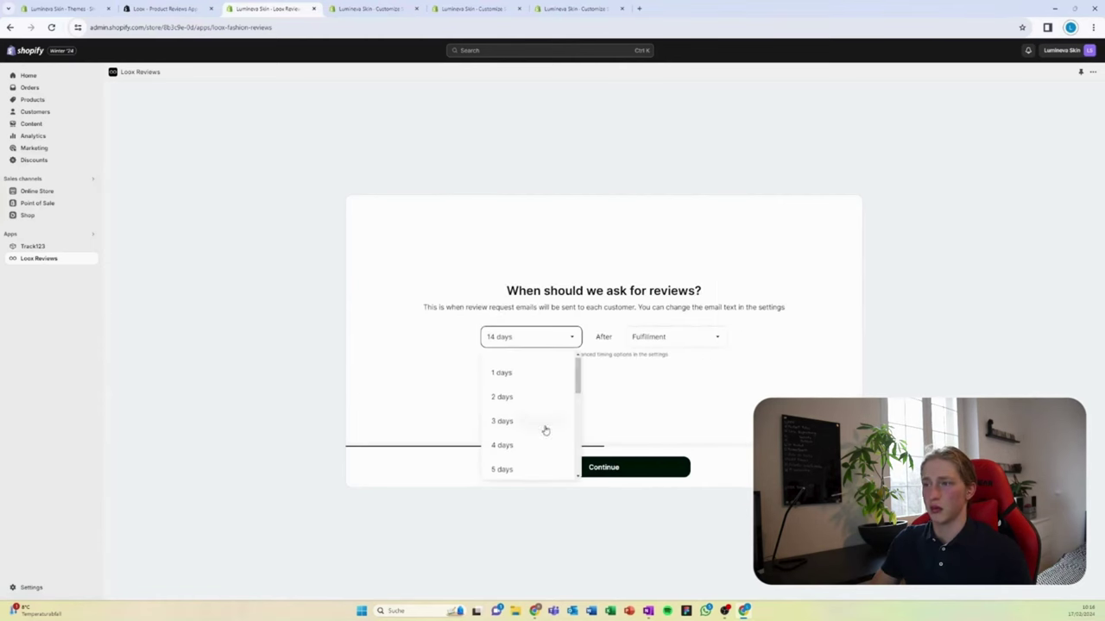
left_click(521, 388)
left_click(646, 471)
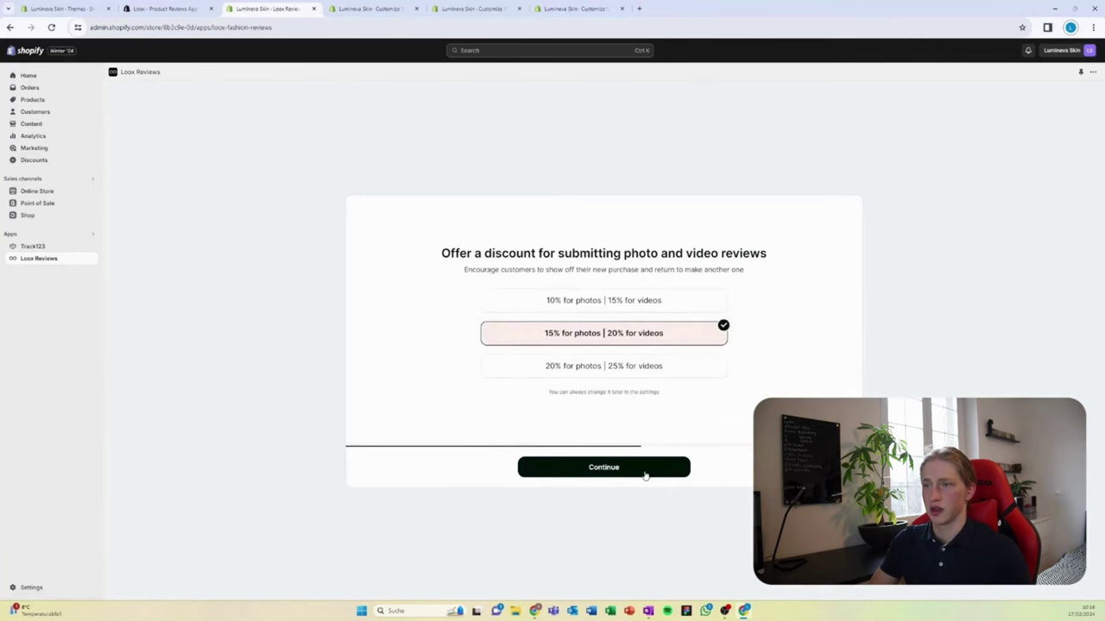
left_click(642, 370)
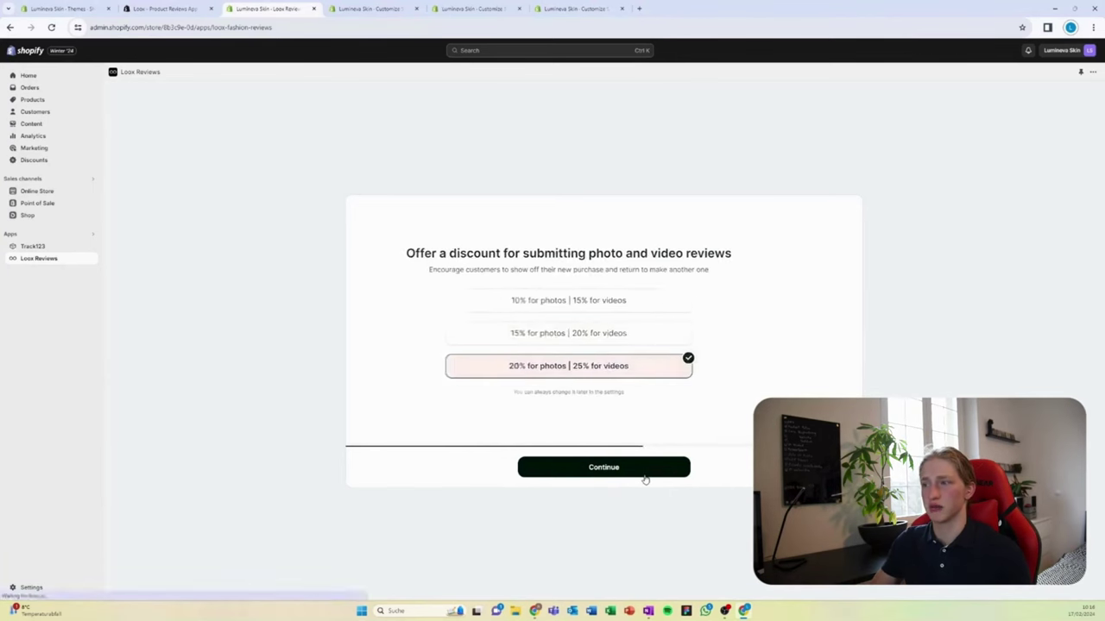
left_click(646, 471)
Step: Set the referral reward to 20 and finish the remaining Loox setup steps
left_click(647, 471)
left_click(430, 294)
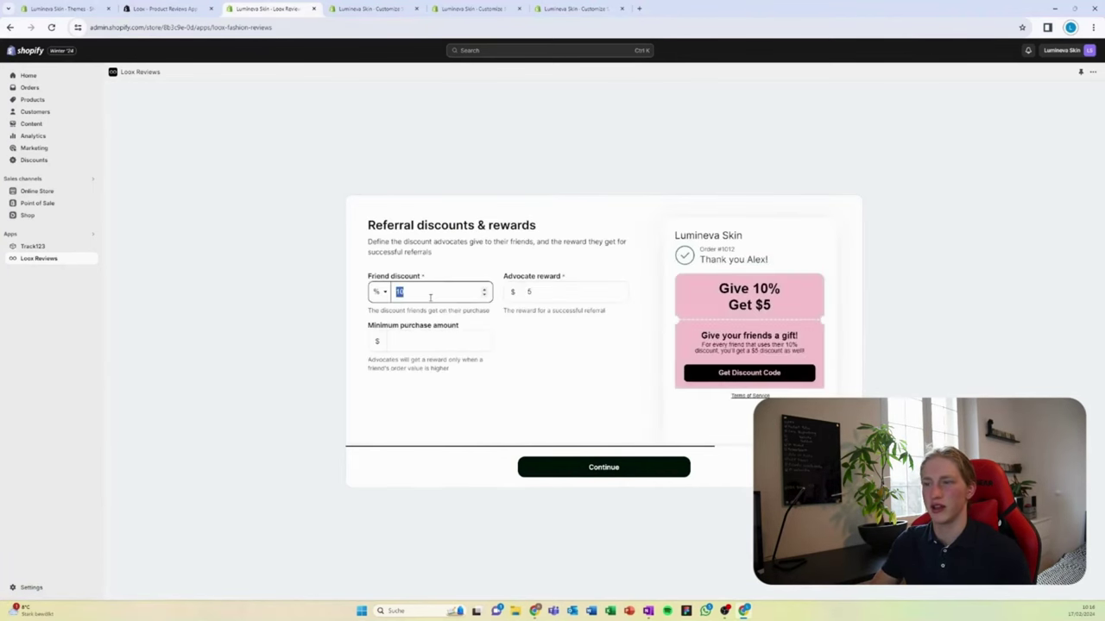
key("BackSpace")
type("20")
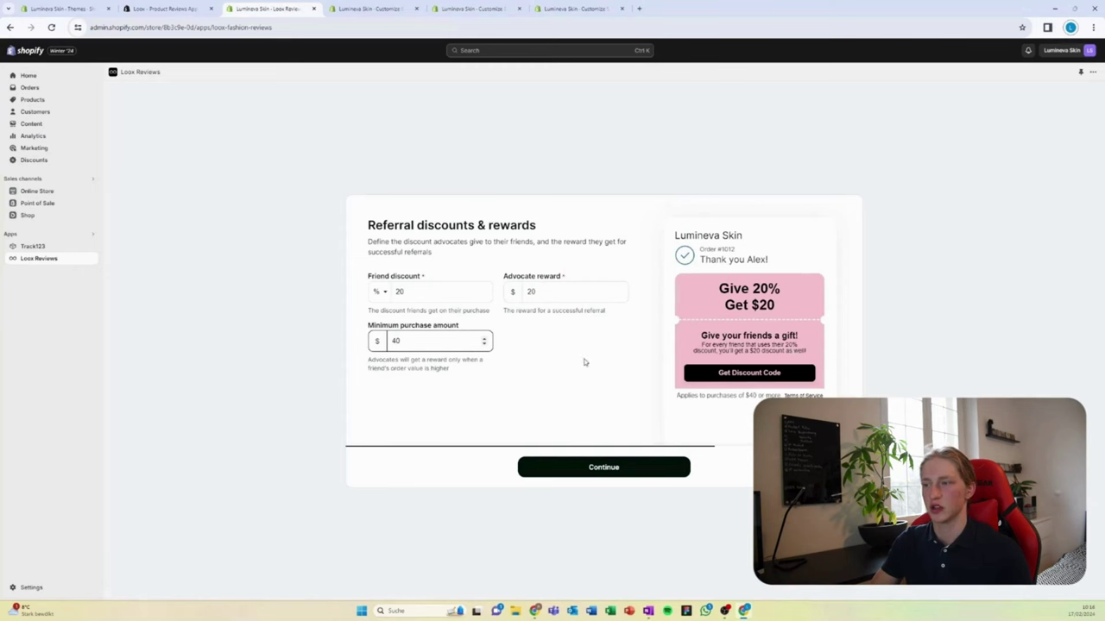
left_click(608, 475)
left_click(579, 475)
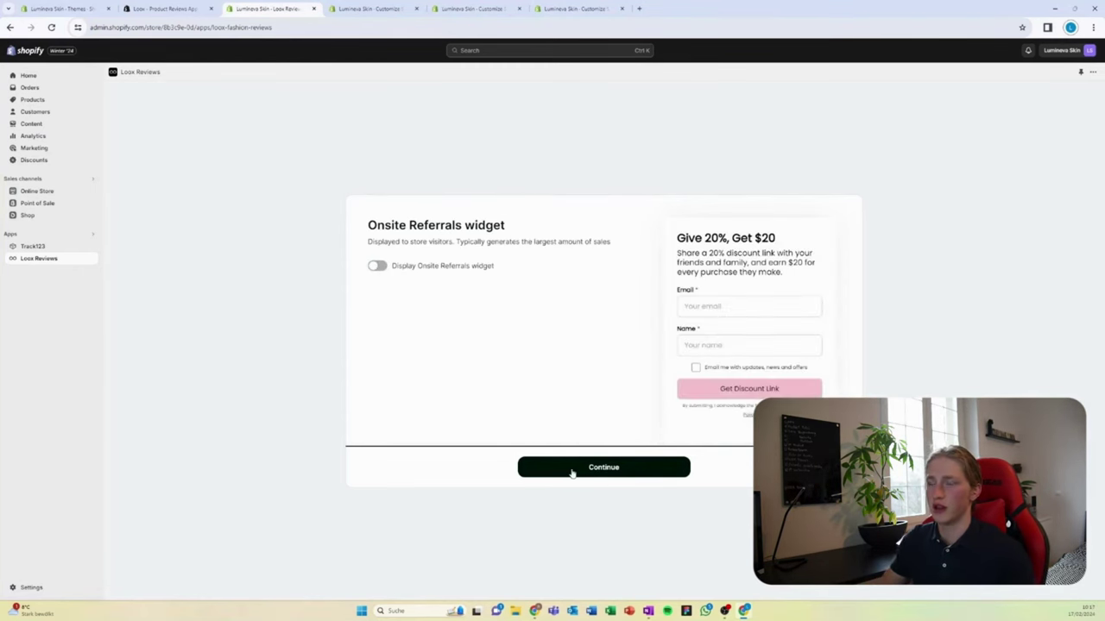
left_click(572, 473)
left_click(571, 471)
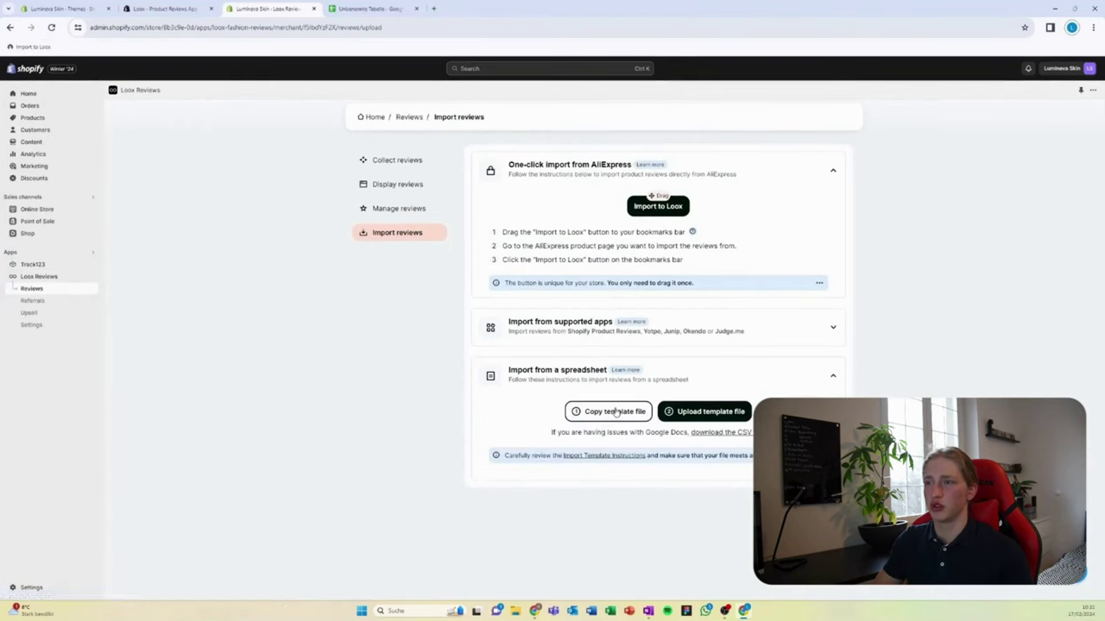
Step: Make a copy of the Loox review import template, check the product handle in A2, and return to Shopify
left_click(615, 412)
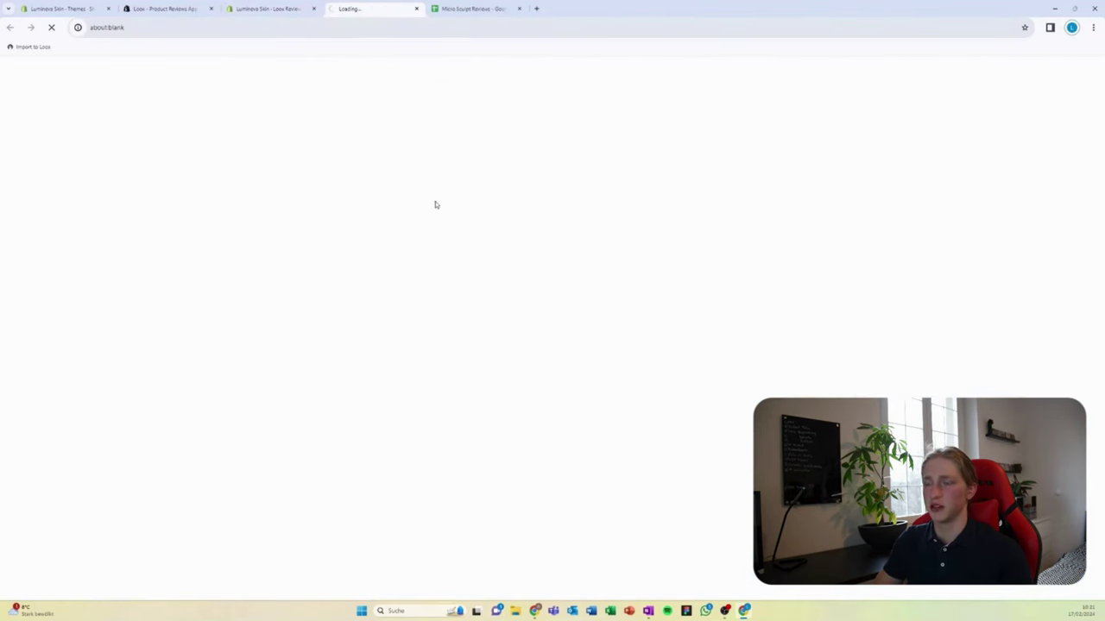
left_click(519, 9)
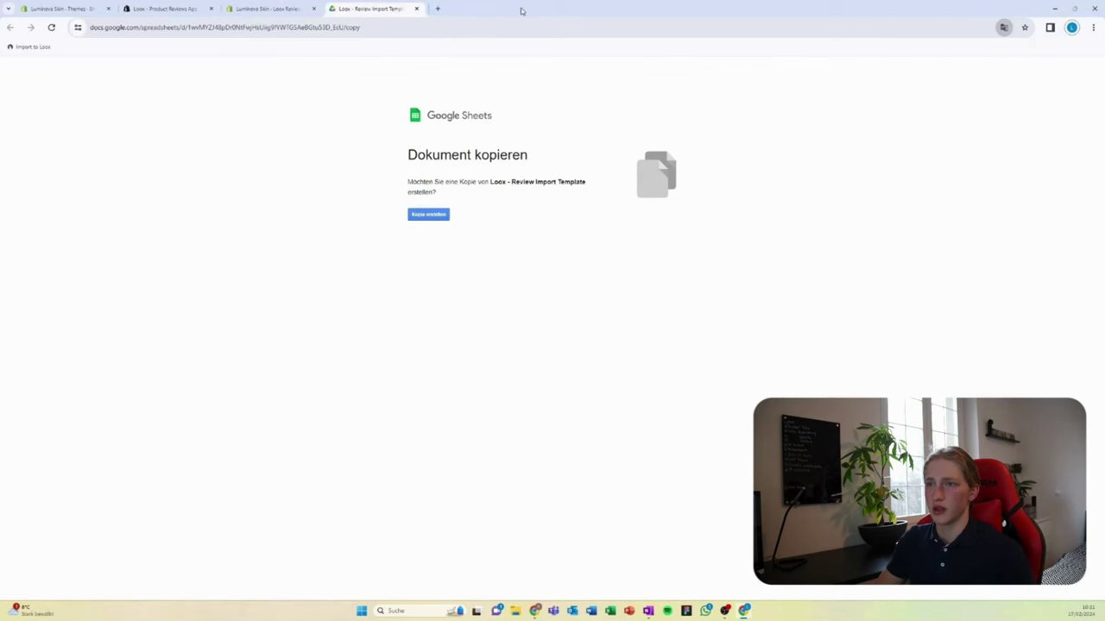
left_click(428, 214)
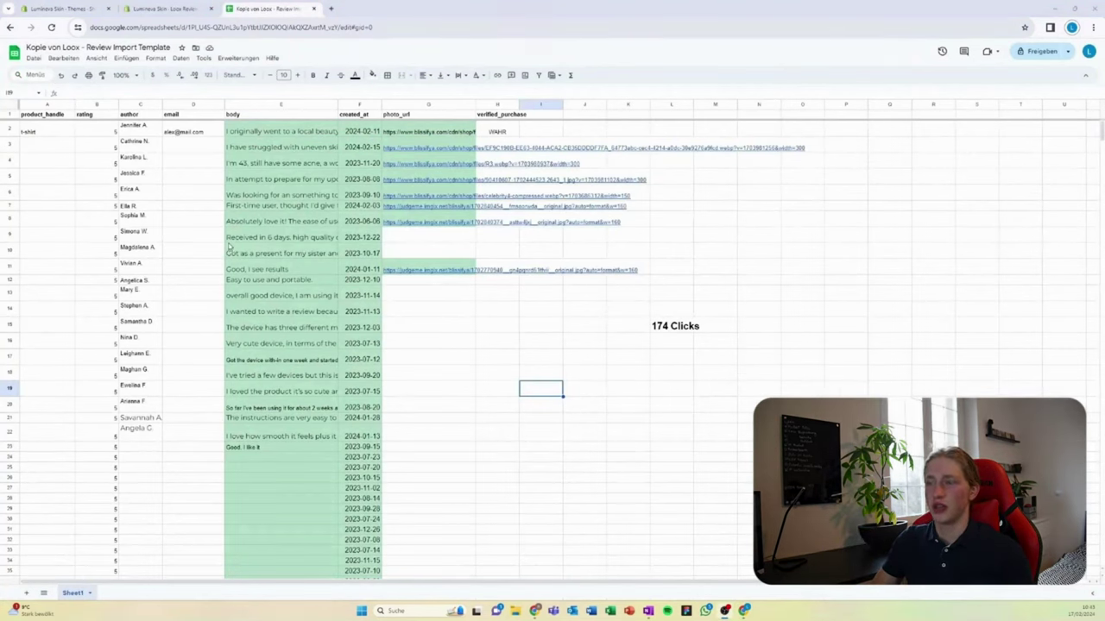
left_click(55, 136)
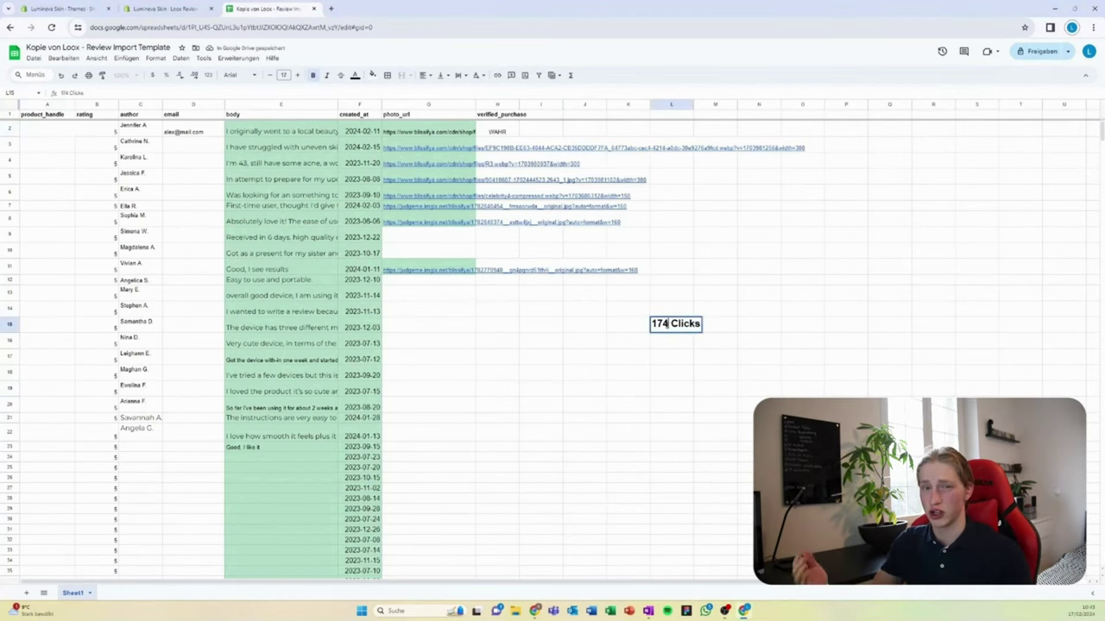
left_click(600, 326)
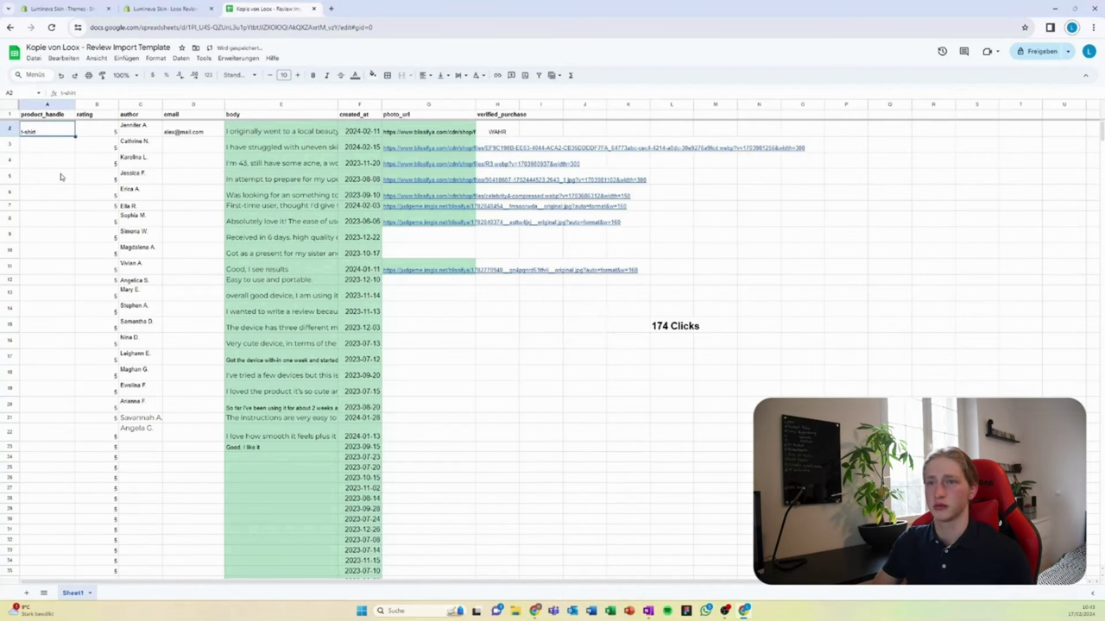
left_click(47, 133)
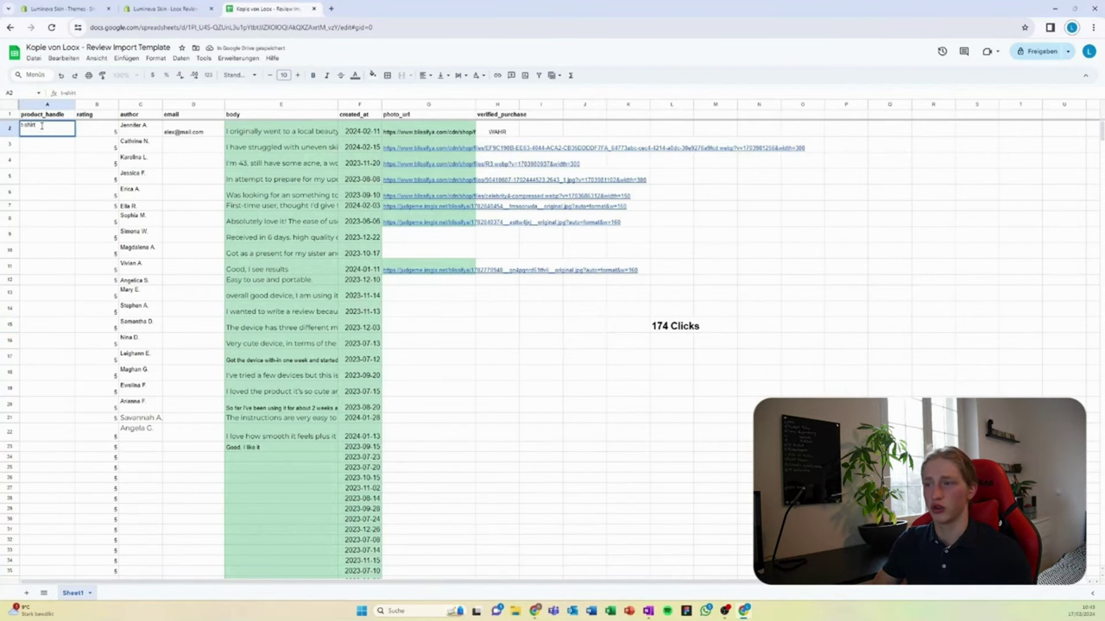
left_click(61, 8)
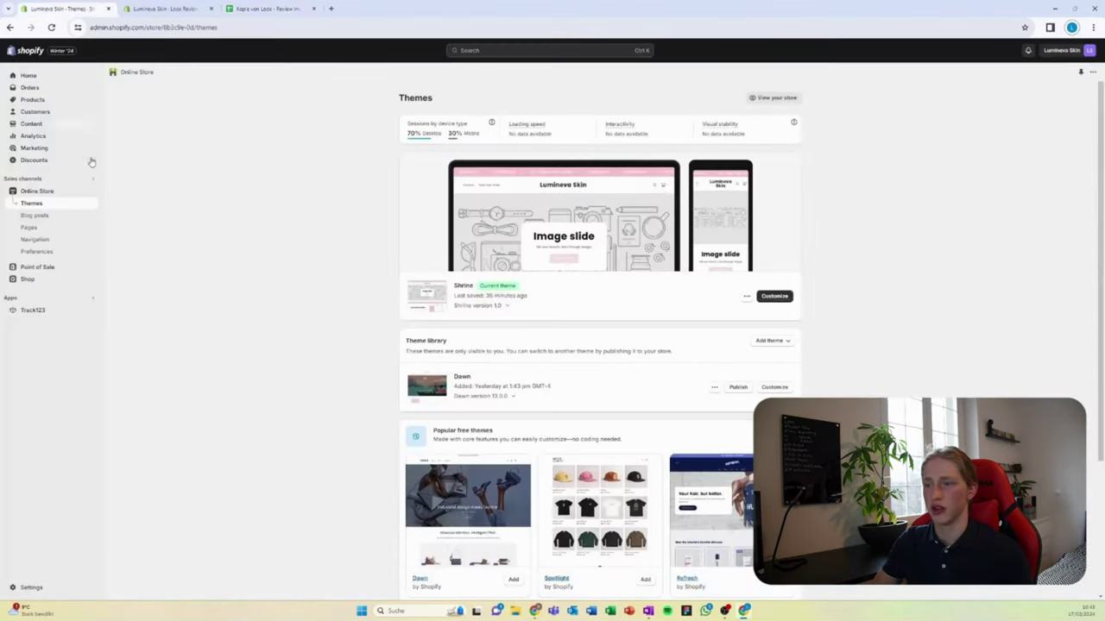
Step: Change Micro Sculpt's URL handle from micro-sculpter to micro-sculpt and save the product
left_click(52, 100)
left_click(179, 178)
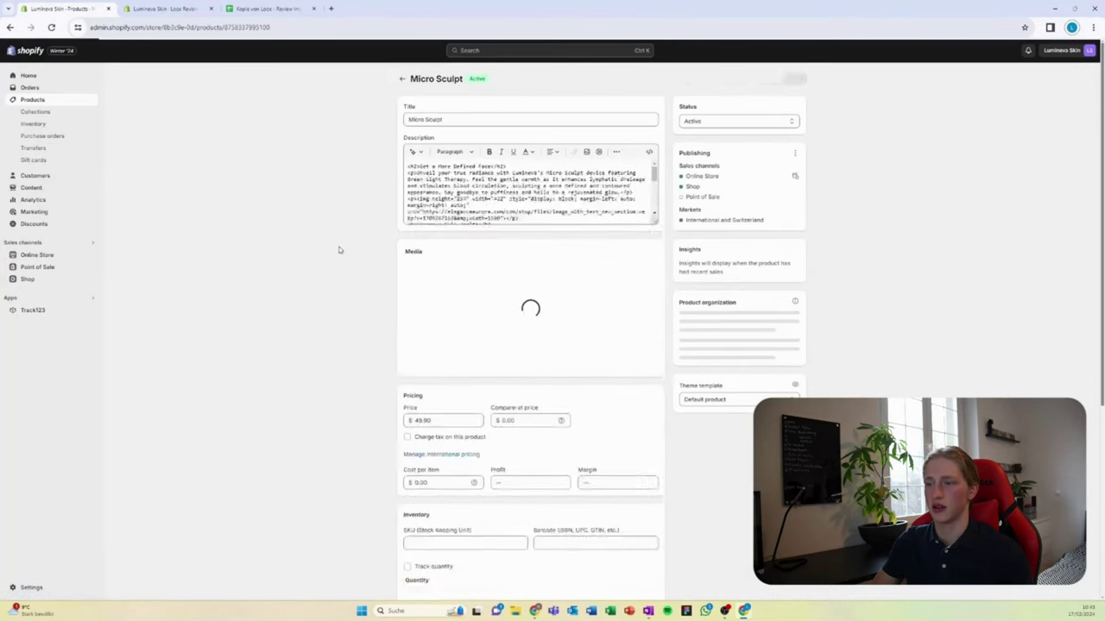
scroll(424, 354, "down", 10)
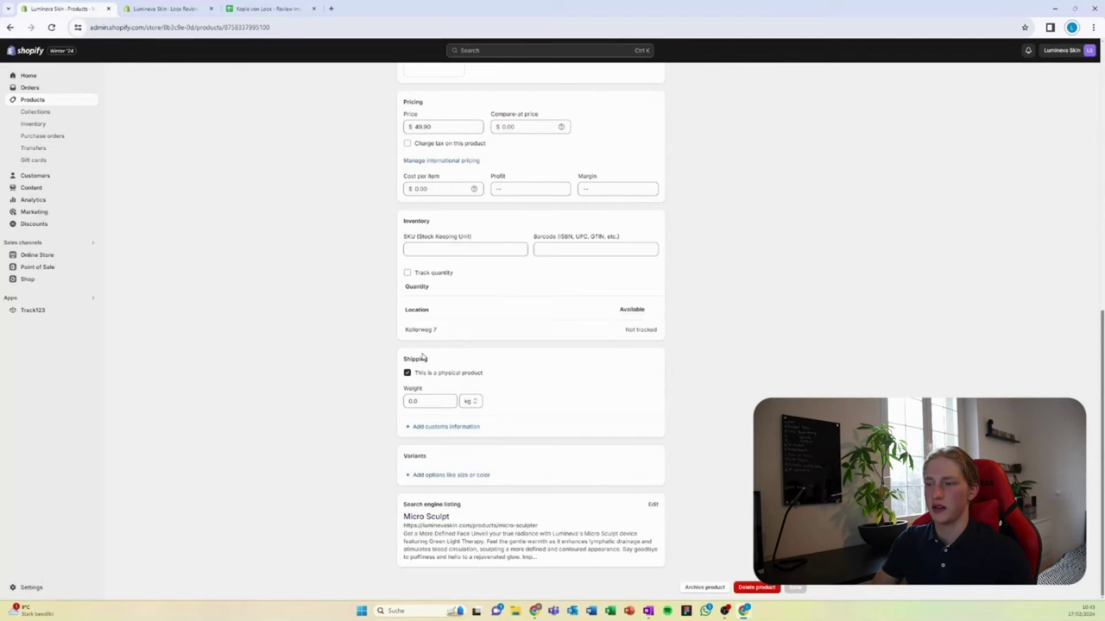
left_click(652, 504)
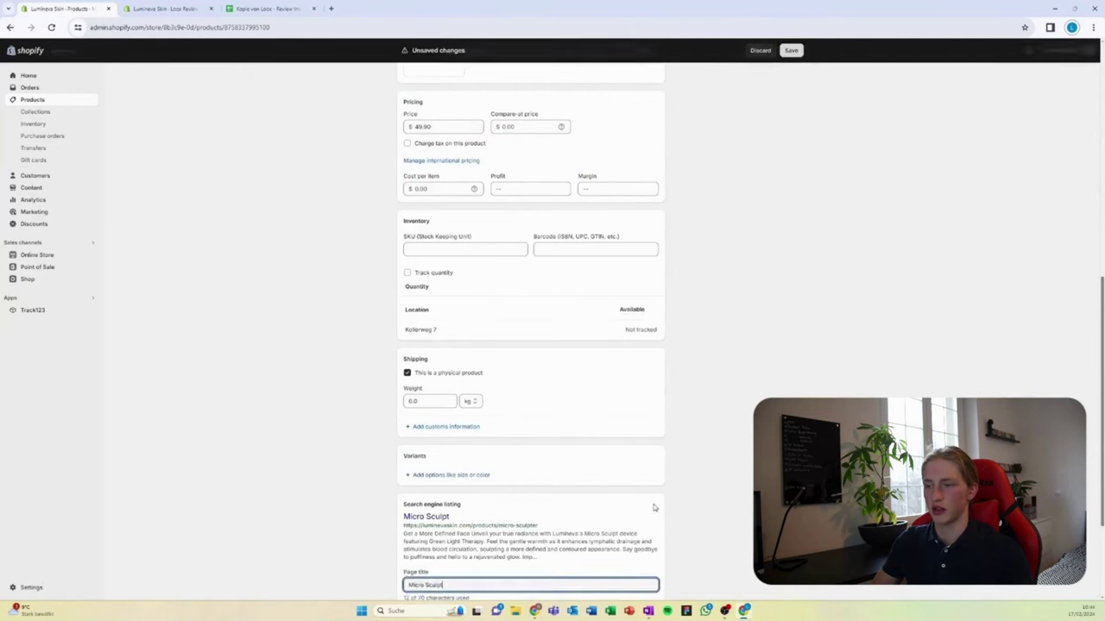
scroll(654, 507, "down", 2)
left_click(547, 554)
double_click(528, 554)
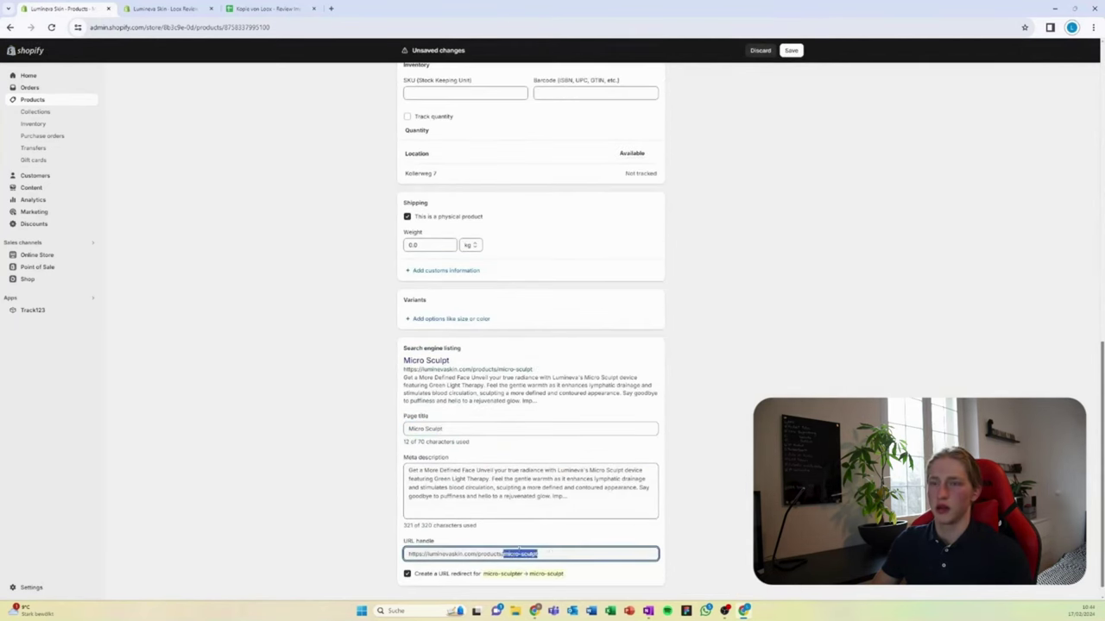
type("sculpt")
left_click(791, 50)
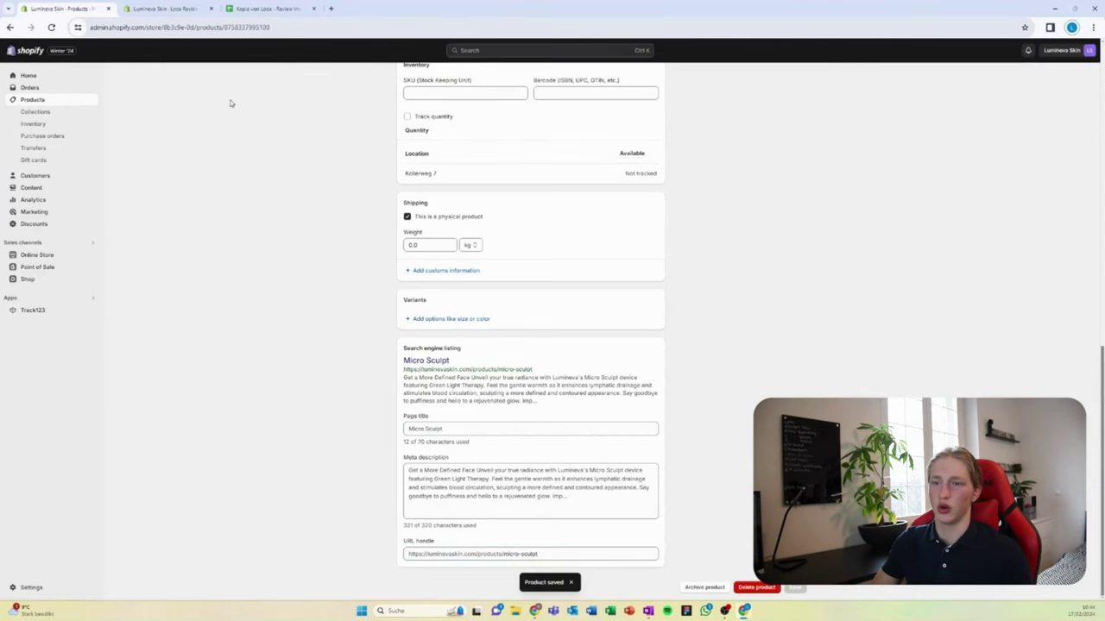
Step: Fill the product_handle column down to row 512 with micro-sculpt
left_click(268, 9)
scroll(552, 345, "down", 20)
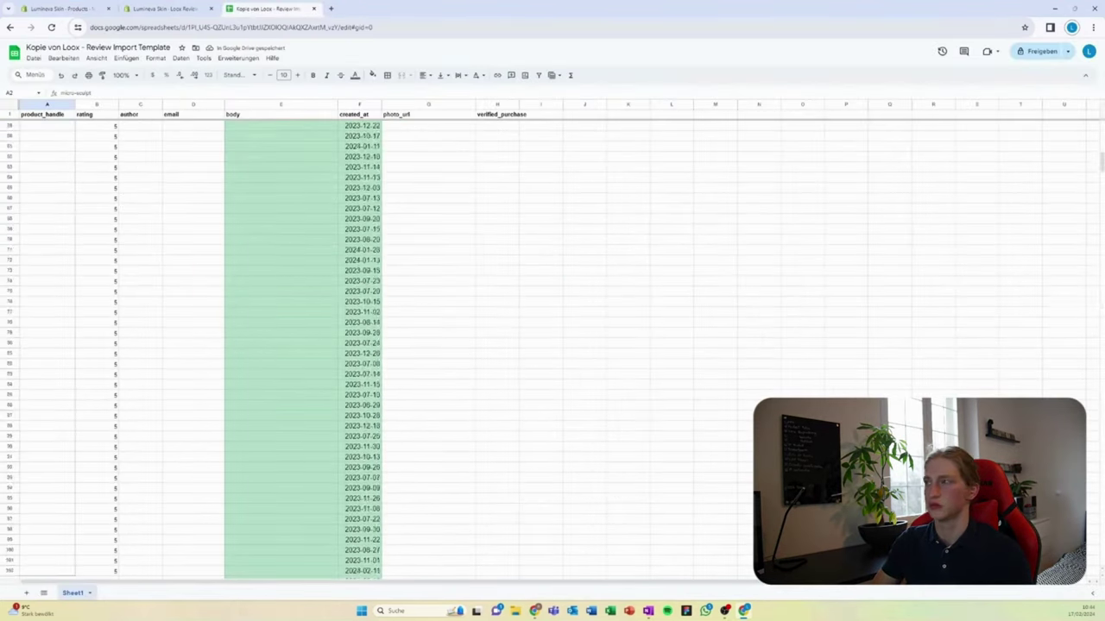
scroll(552, 345, "down", 10)
left_click(61, 537, "shift")
key("ctrl+d")
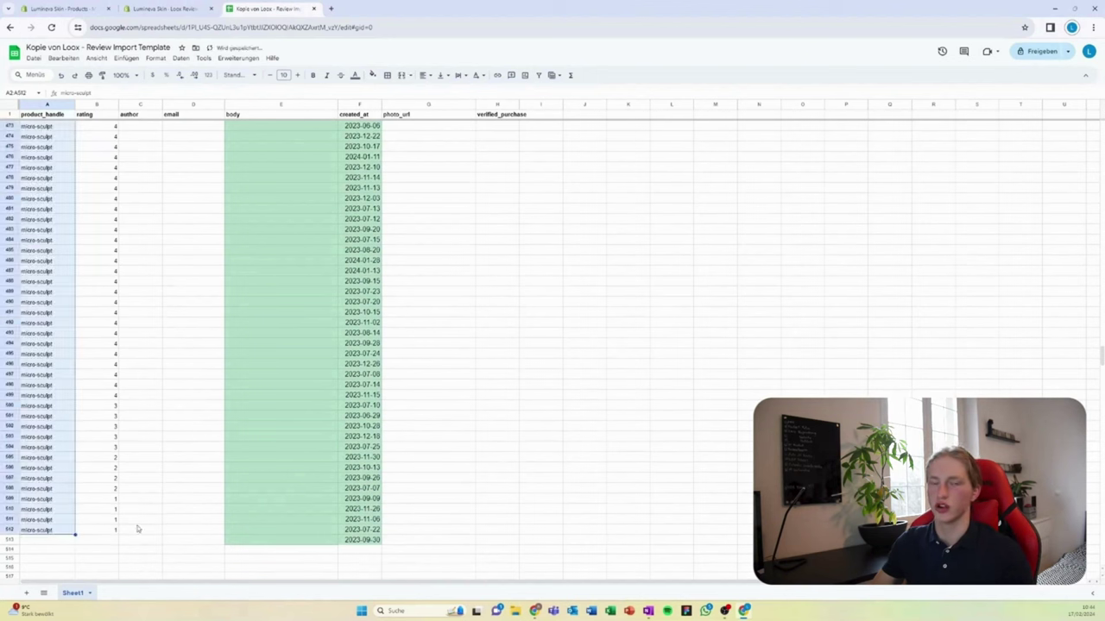
scroll(408, 458, "up", 11)
scroll(410, 449, "up", 20)
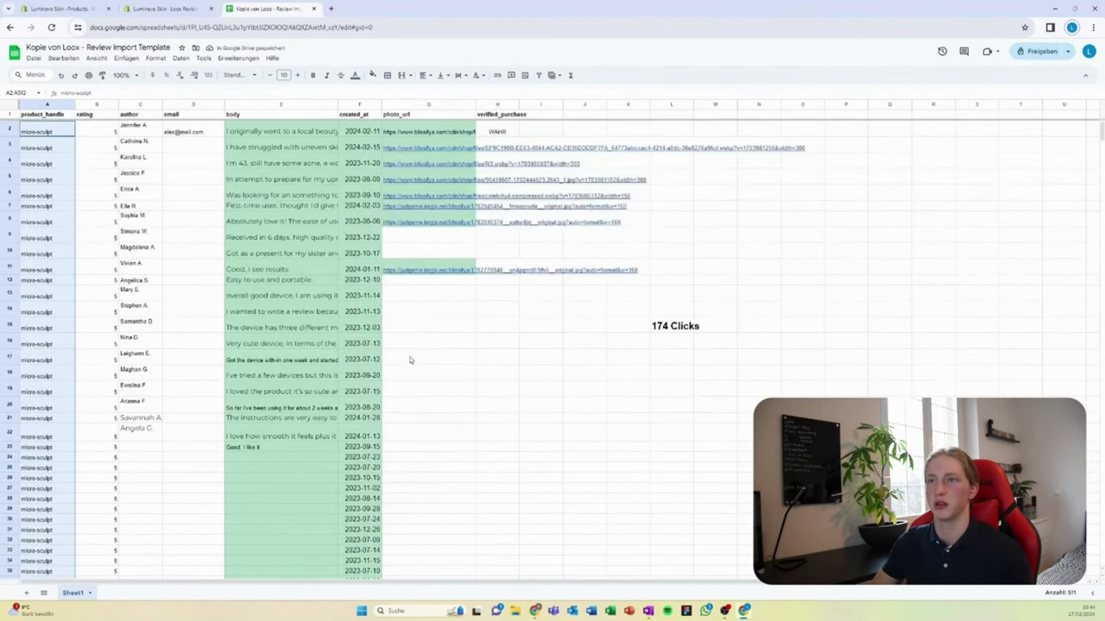
Step: Download the sheet as a CSV file and go to the Loox import page
left_click(33, 58)
mouse_move(103, 162)
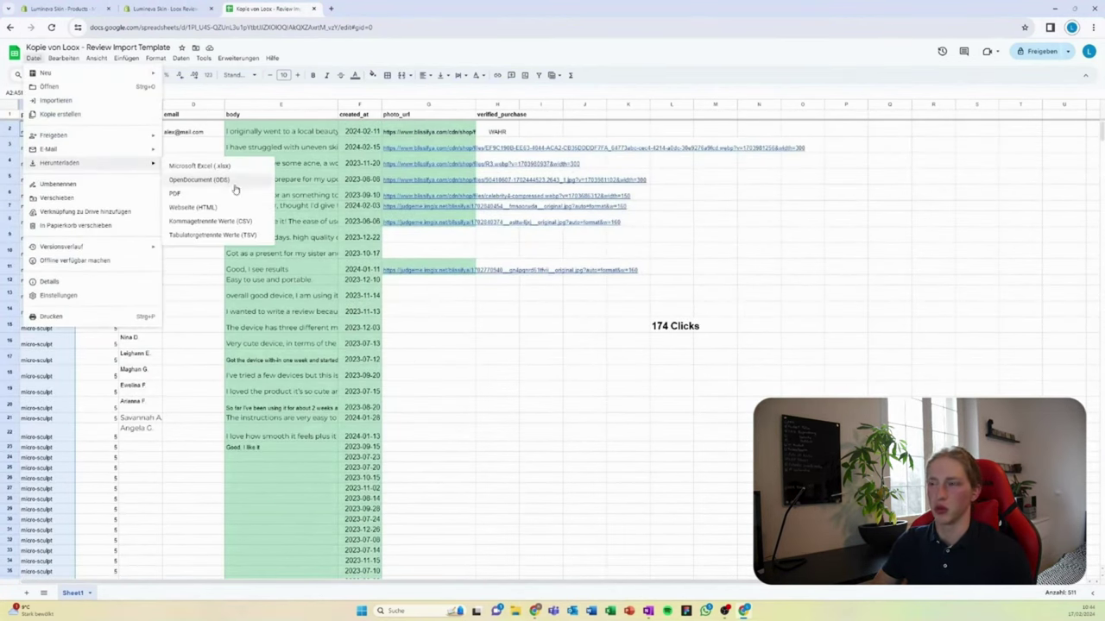
left_click(228, 221)
left_click(161, 7)
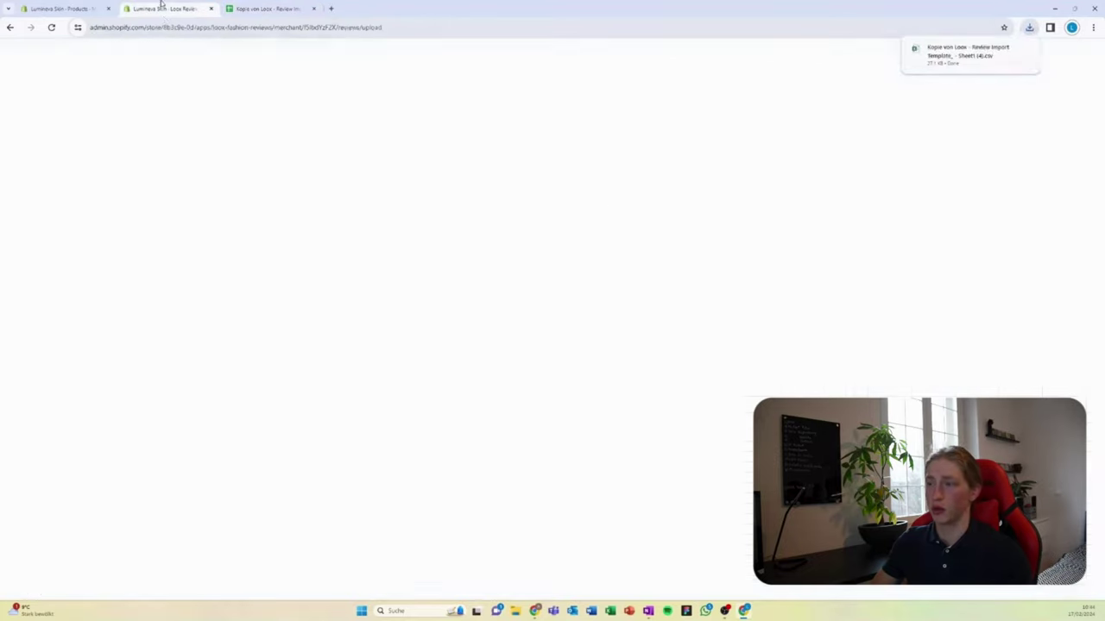
Step: Import the downloaded review CSV into Loox Reviews, then go to Online Store navigation
left_click(705, 395)
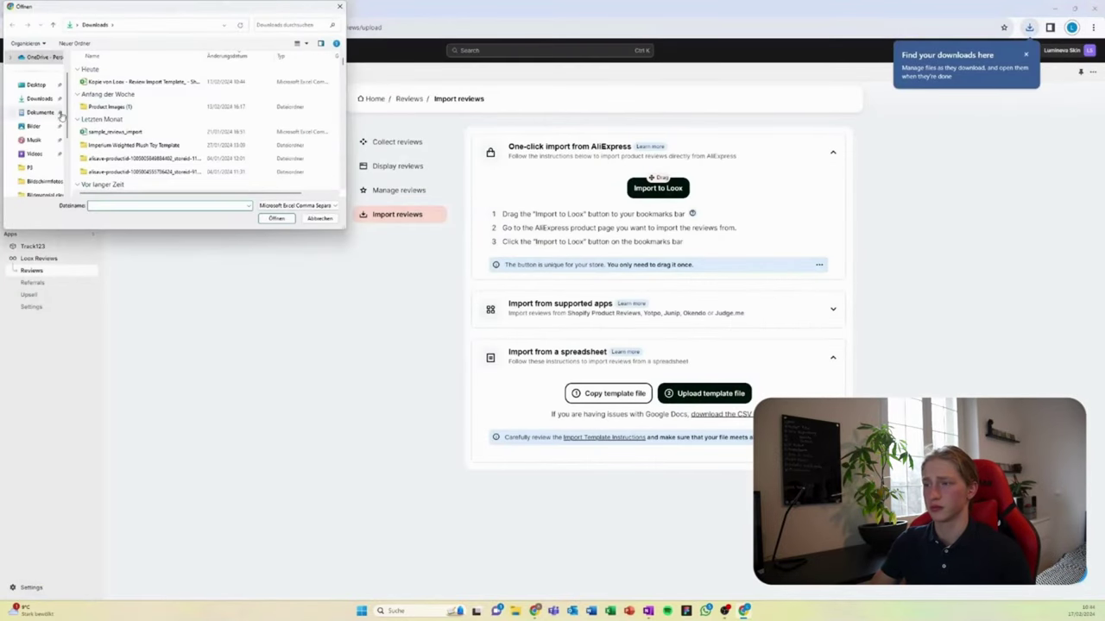
left_click(138, 81)
left_click(269, 218)
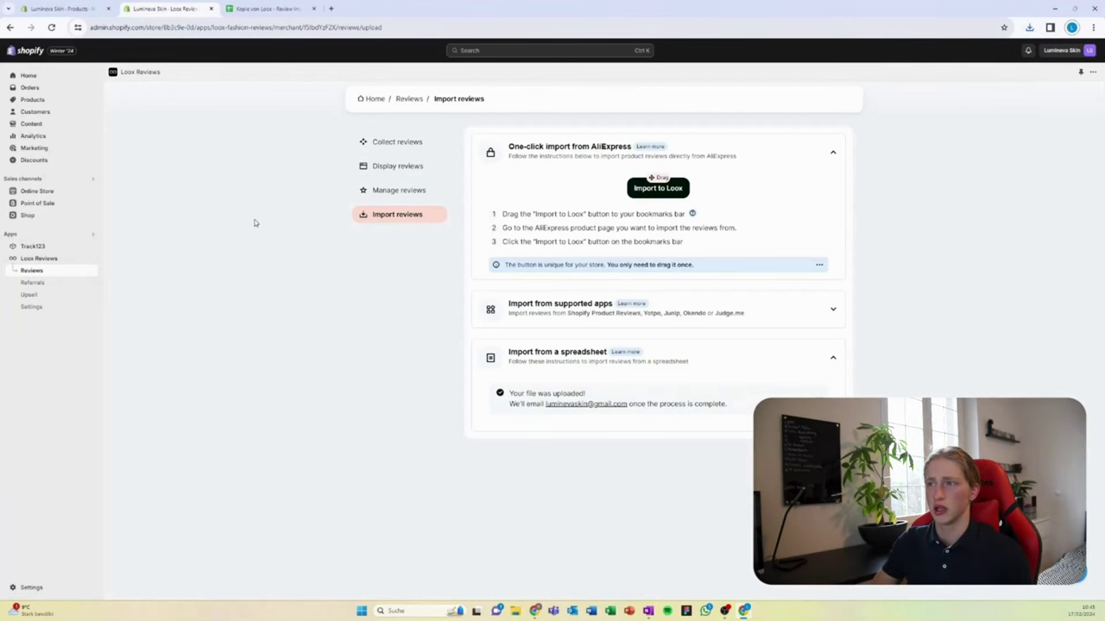
left_click(90, 191)
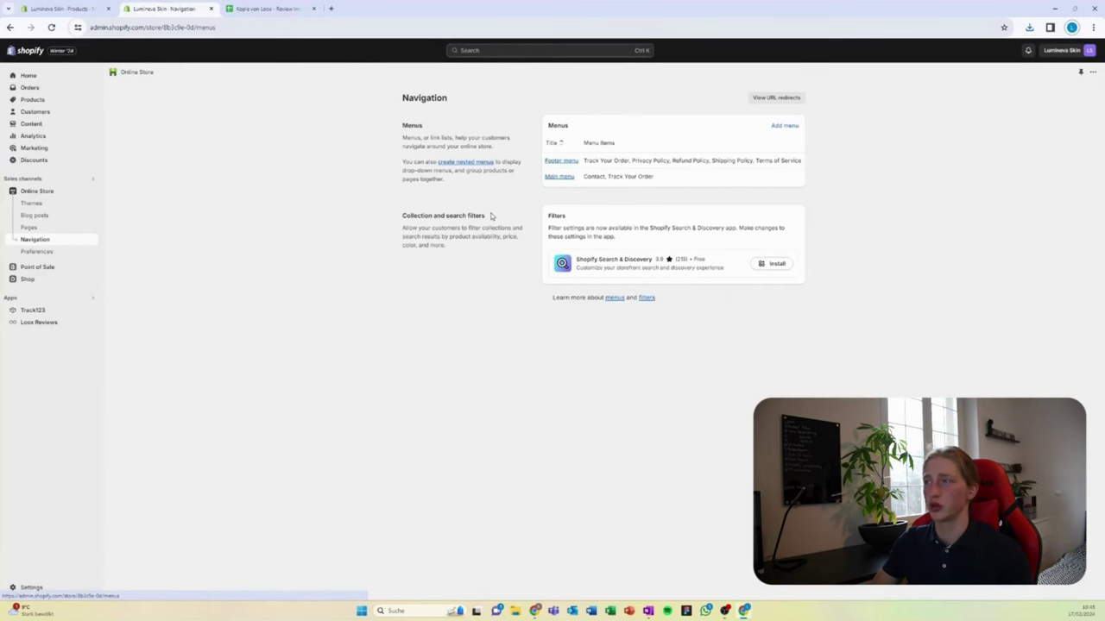
Step: Add a Micro Sculpt collection link to the Main menu and drag it to the top
left_click(557, 177)
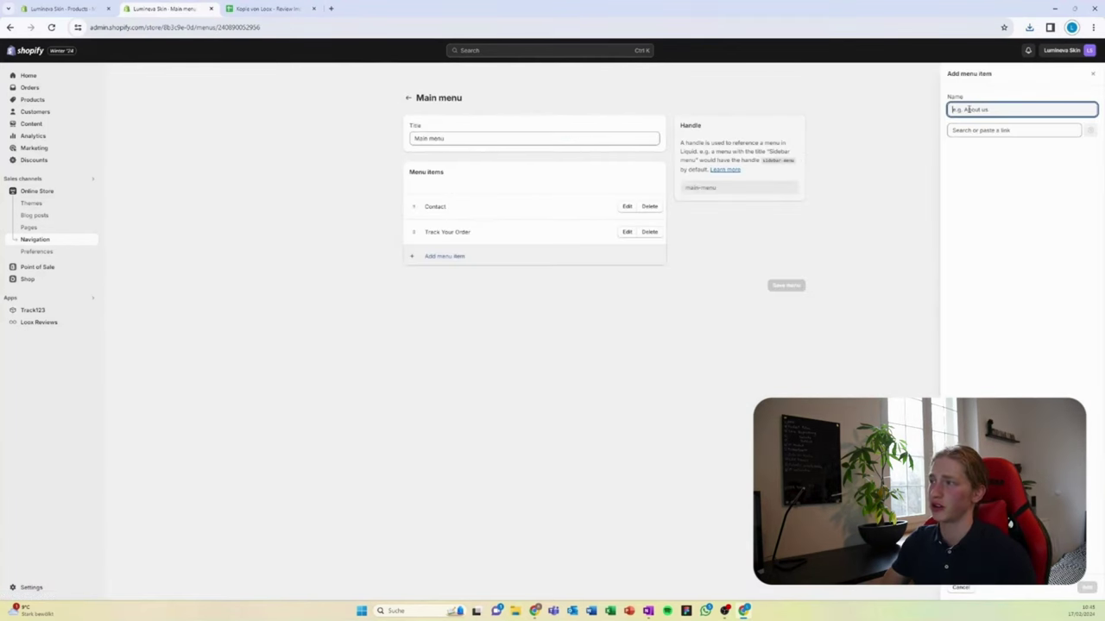
left_click(992, 130)
left_click(986, 182)
left_click(987, 182)
left_click(1086, 587)
left_click_drag(414, 256, 413, 204)
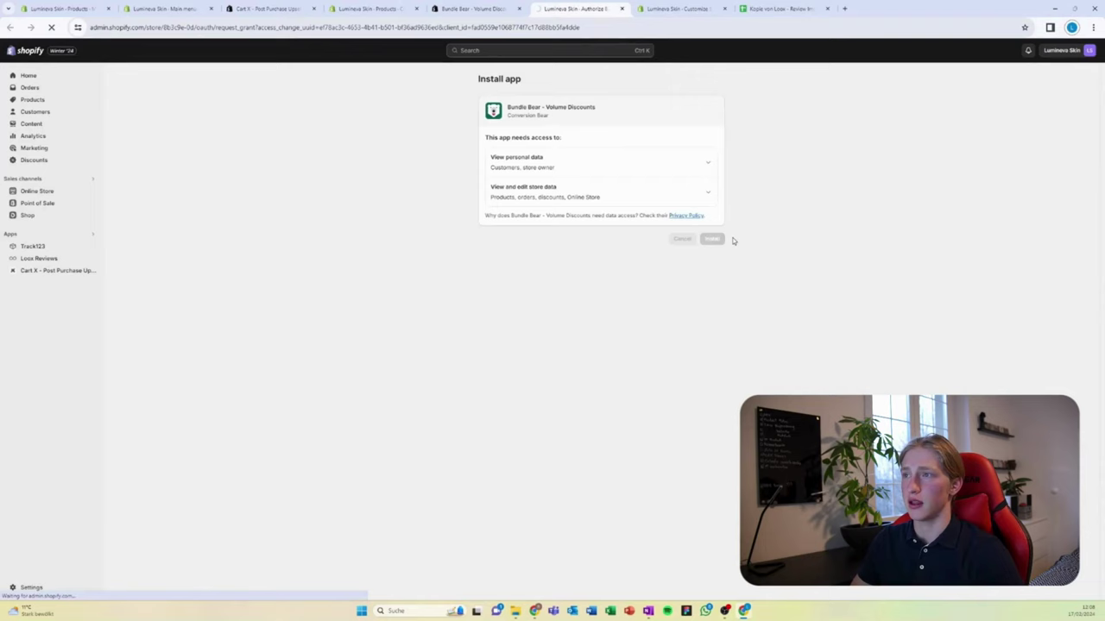
Step: Install Bundle Bear, start a Bundle-type offer, and give it the header 'Exclusive Deal'
left_click(708, 200)
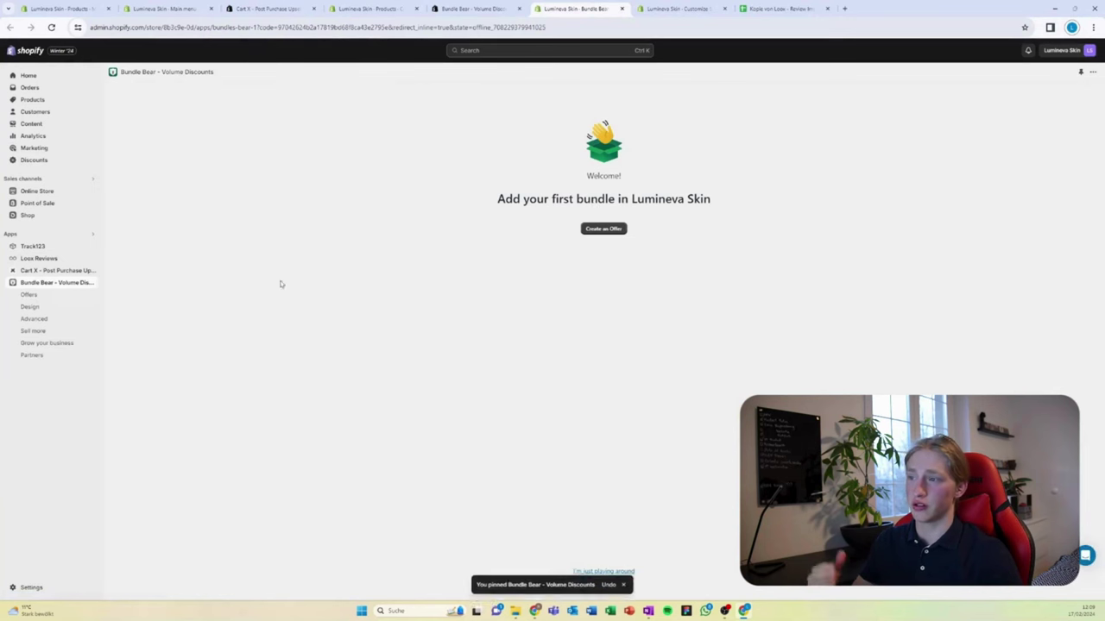
left_click(602, 229)
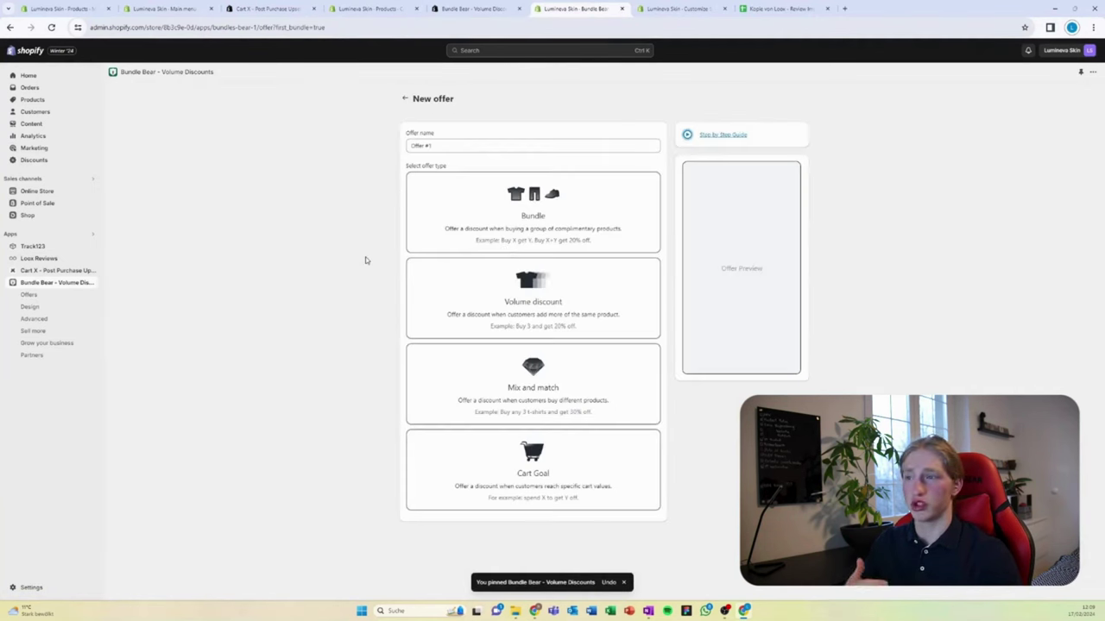
left_click(450, 146)
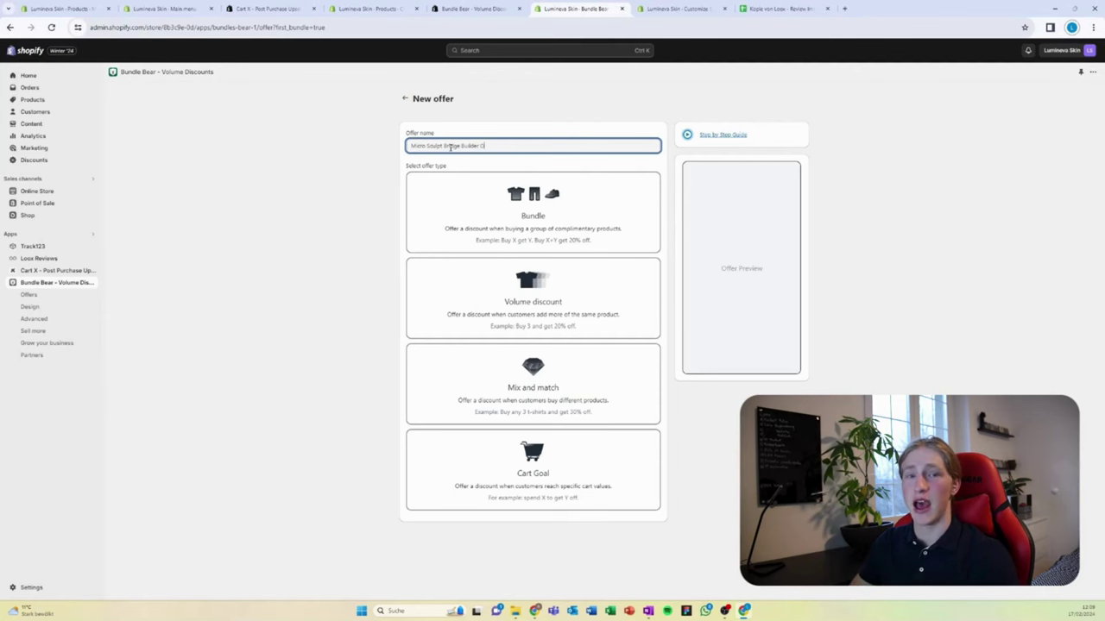
left_click(471, 223)
scroll(340, 244, "down", 4)
left_click(470, 253)
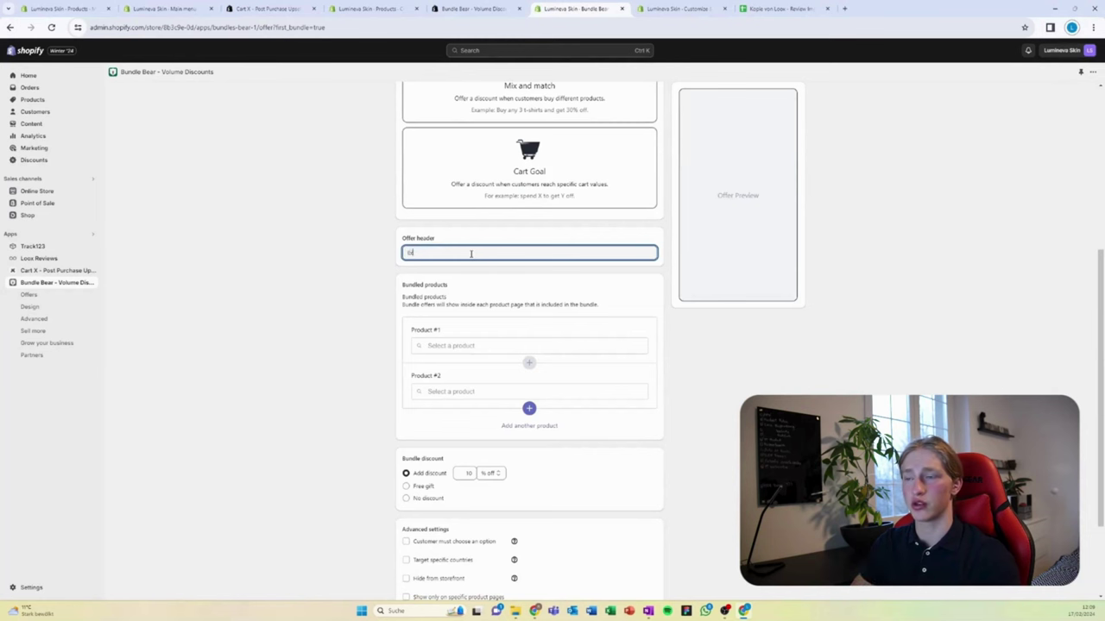
Step: Add Micro Sculpt, Collagen Cream and the Celebrity Anti-Aging Secrets E-Book as bundle products
scroll(412, 288, "down", 1)
left_click(466, 301)
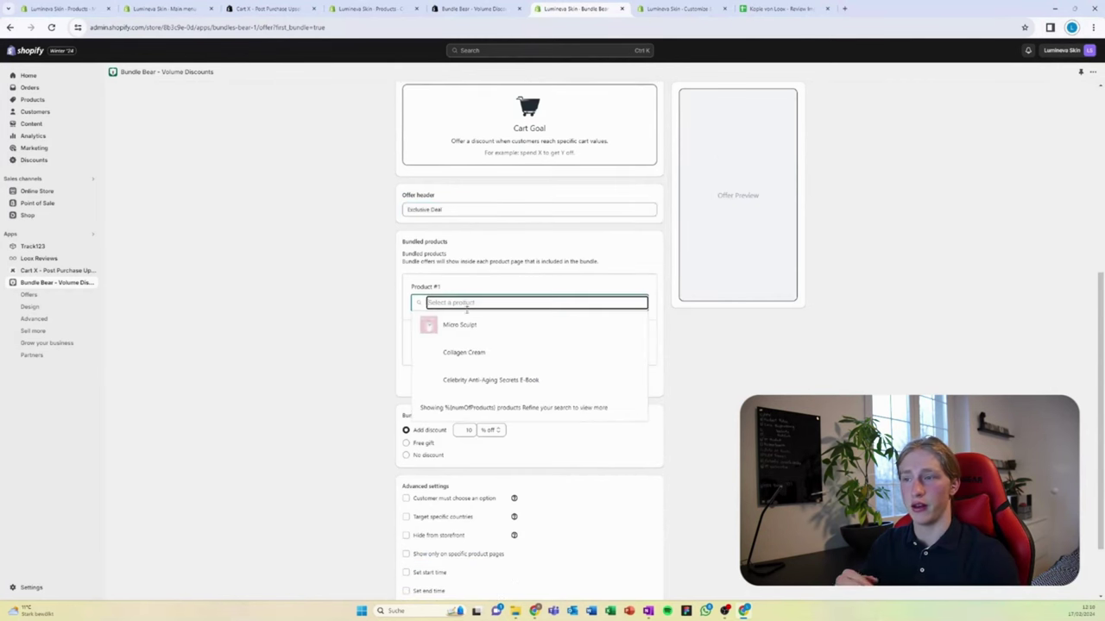
left_click(471, 322)
scroll(471, 323, "down", 1)
left_click(483, 340)
left_click(463, 390)
scroll(486, 390, "down", 1)
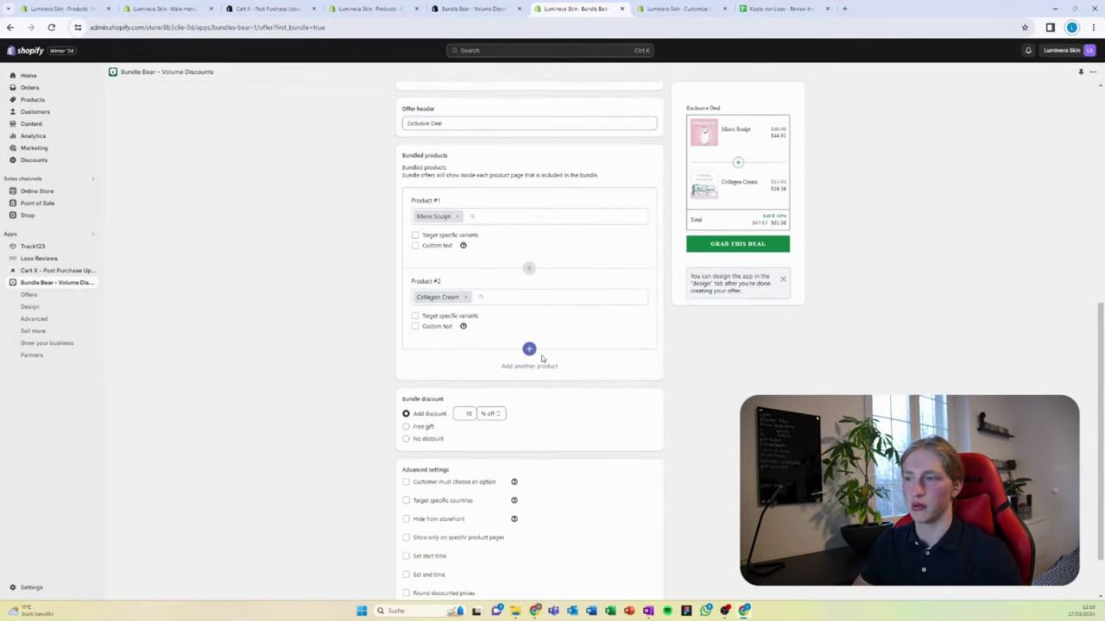
left_click(530, 350)
left_click(483, 455)
Step: Make products #2 and #3 free gifts and save the bundle offer
scroll(393, 411, "down", 1)
left_click(406, 466)
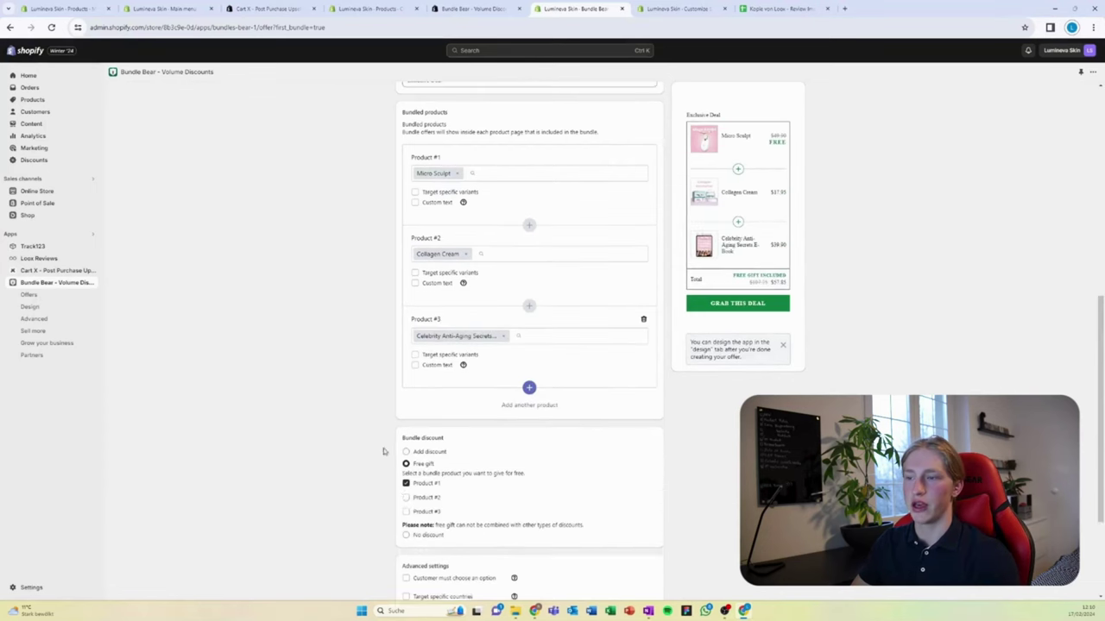
scroll(405, 449, "down", 1)
scroll(372, 399, "down", 3)
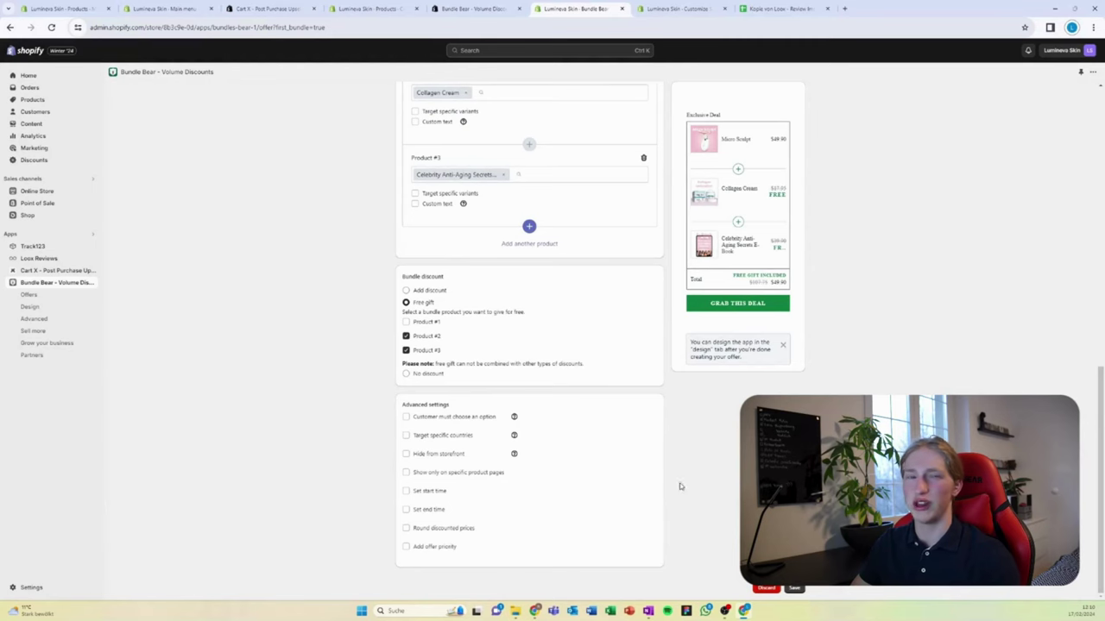
left_click(794, 588)
left_click(57, 307)
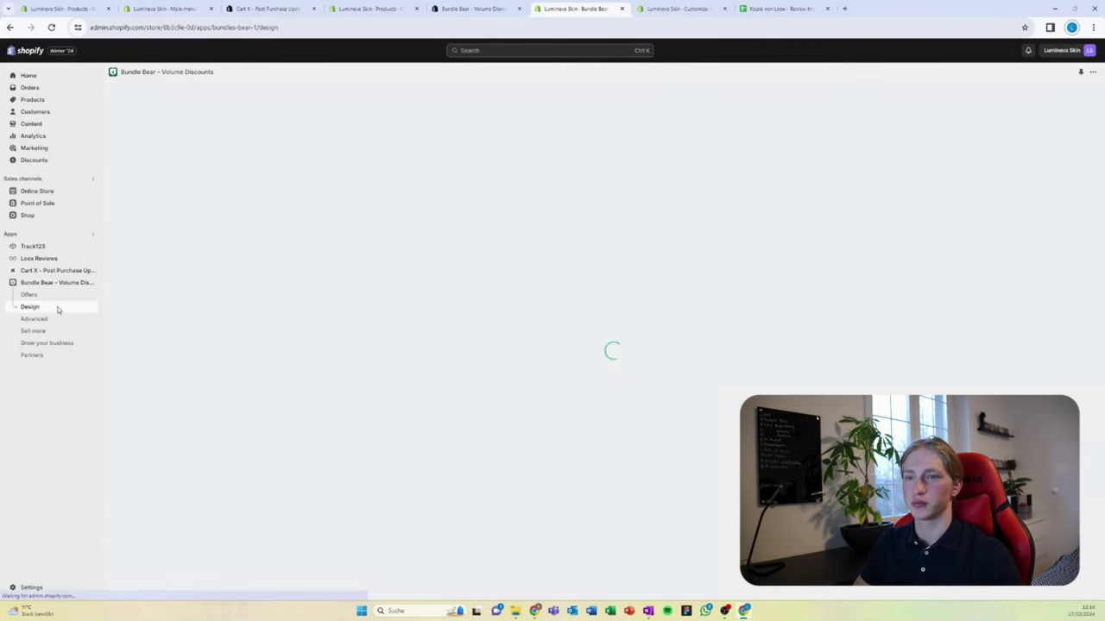
Step: Keep the store font and set the button colour to pink #F6C1CE
left_click(286, 350)
left_click(267, 365)
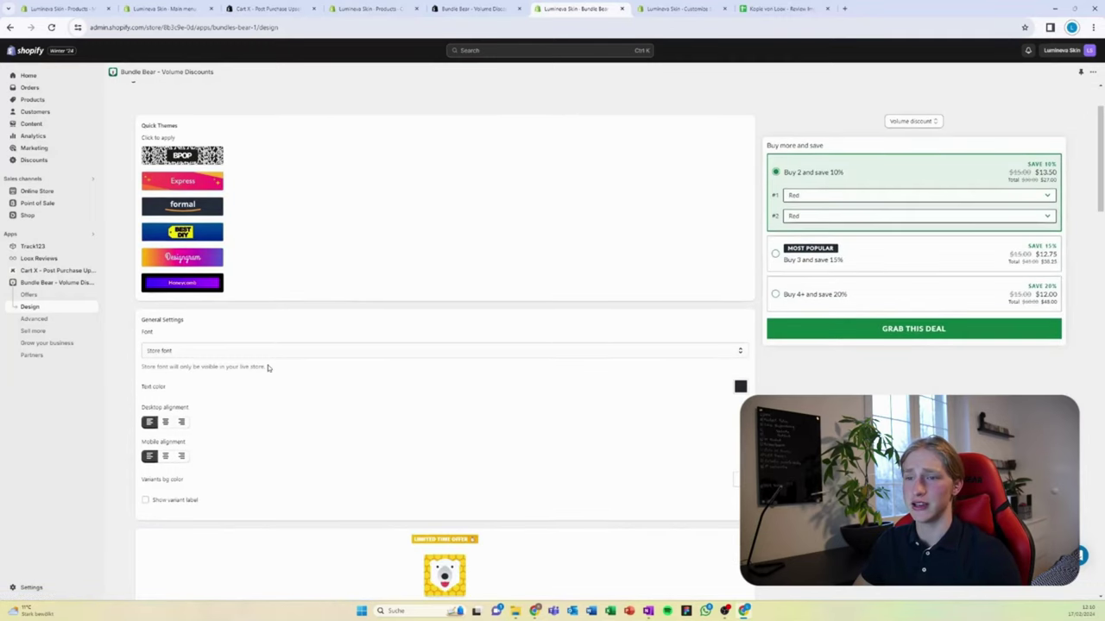
scroll(267, 365, "down", 5)
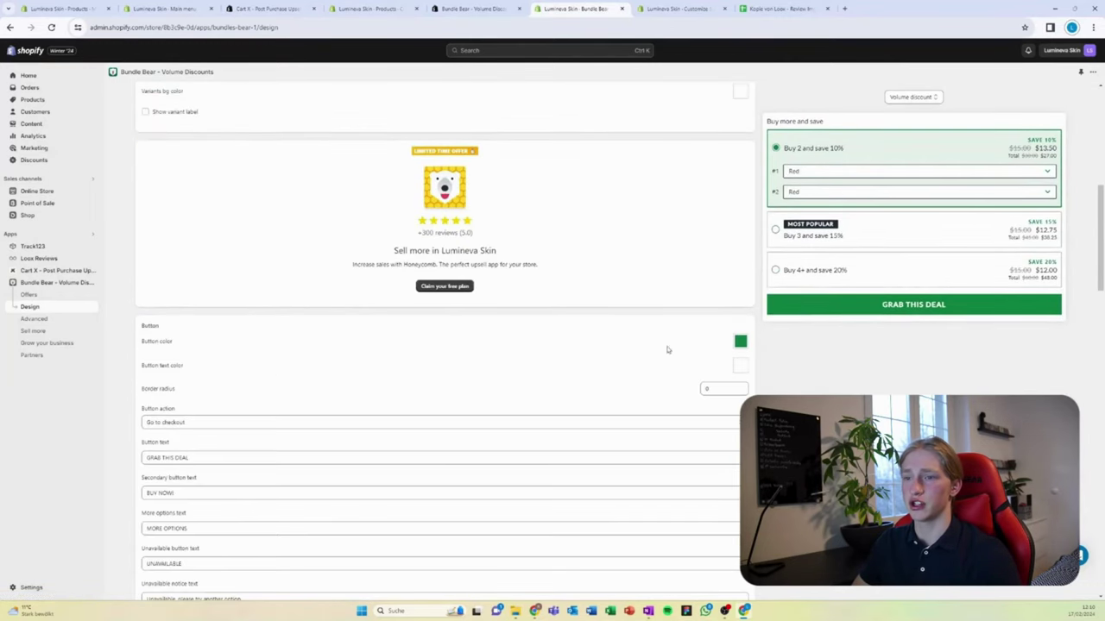
left_click(739, 342)
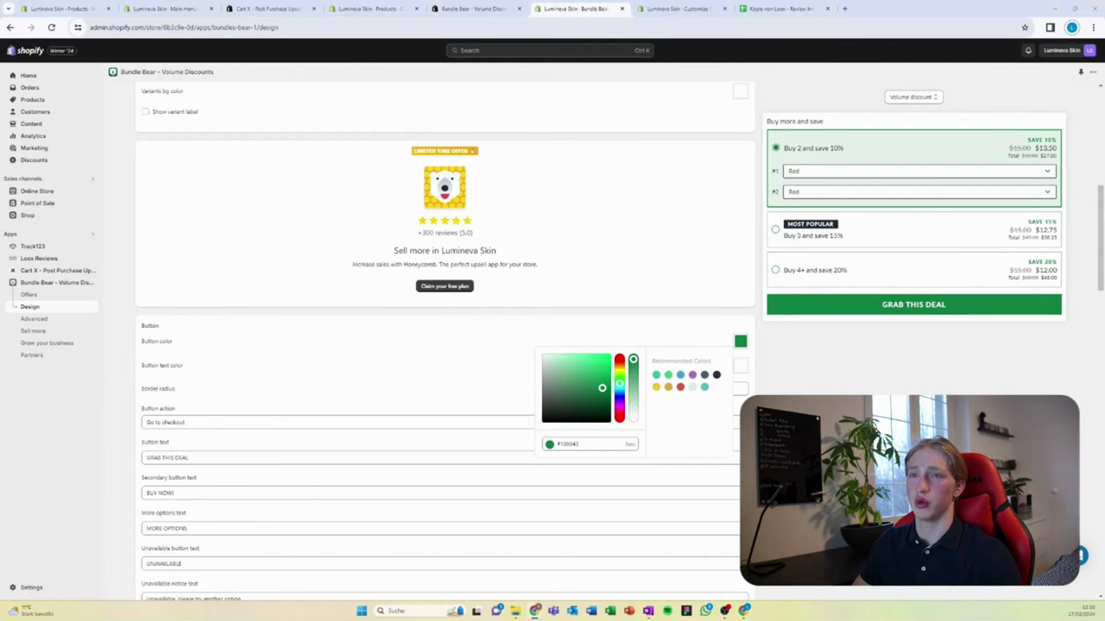
triple_click(630, 443)
type("#F8C1CE")
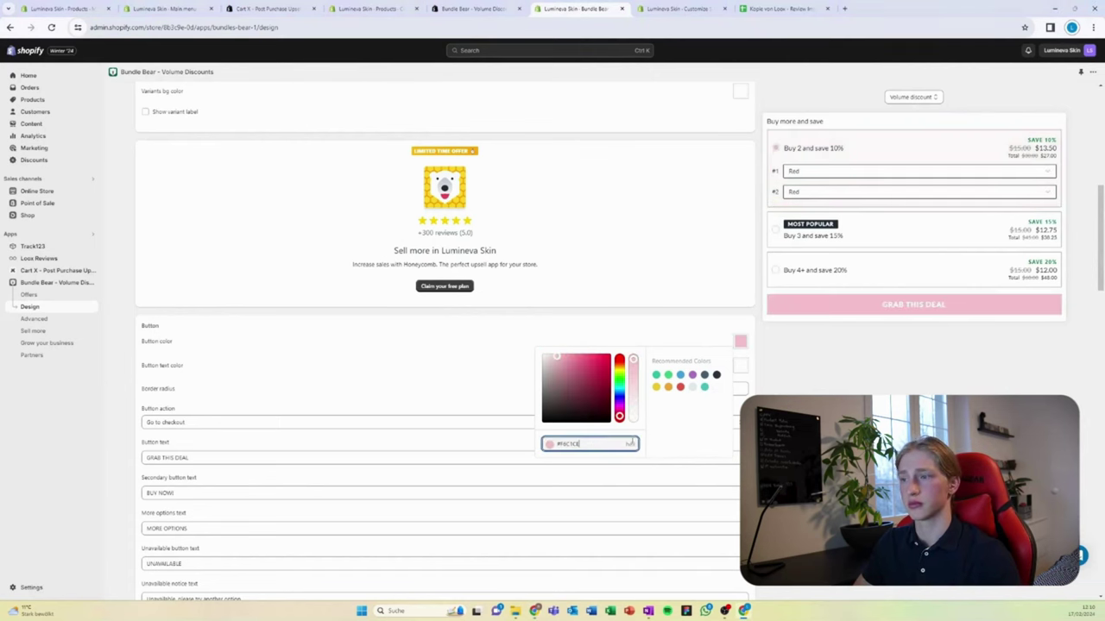
left_click(570, 389)
Step: Set the tag colour to the same pink hex and return to the Offers list
scroll(569, 389, "down", 10)
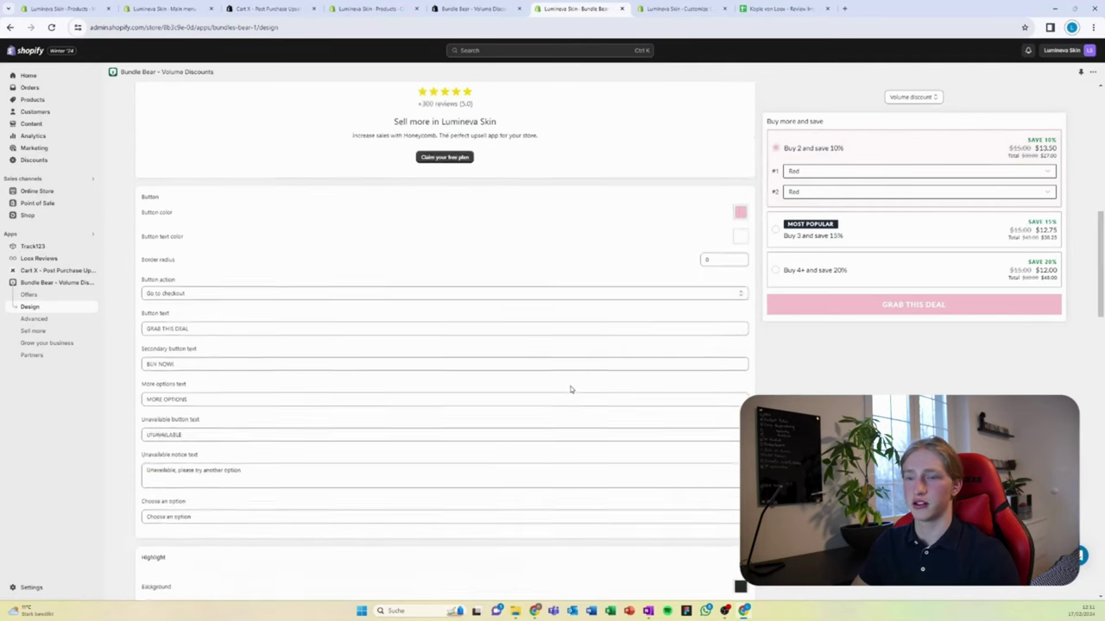
scroll(570, 390, "down", 2)
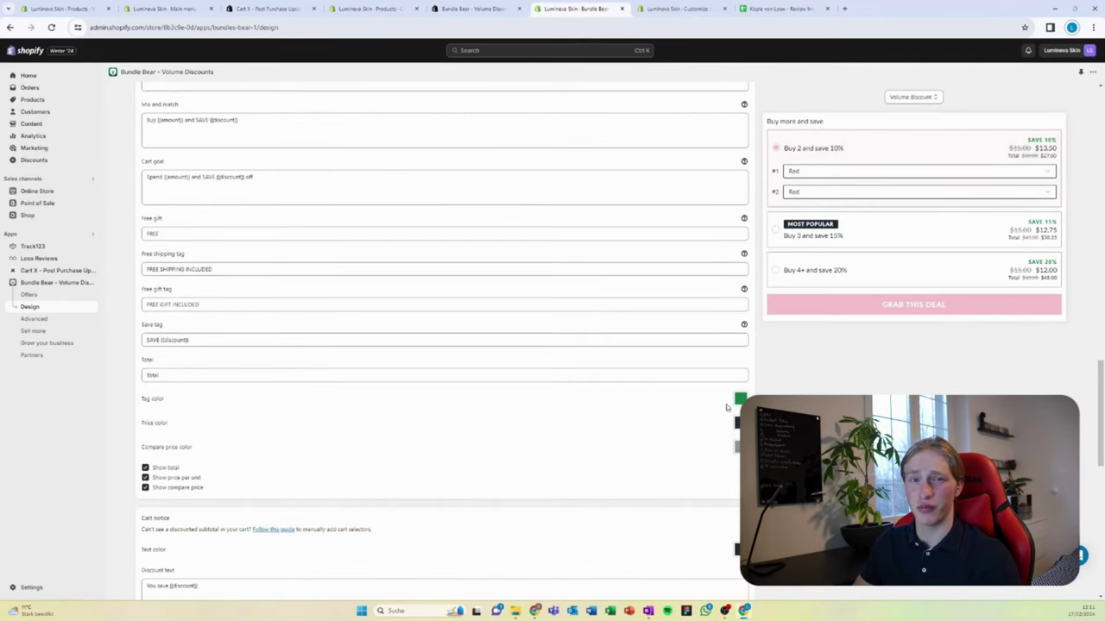
left_click(736, 397)
triple_click(586, 501)
key("ctrl+v")
left_click(498, 481)
scroll(471, 461, "down", 5)
scroll(472, 461, "down", 5)
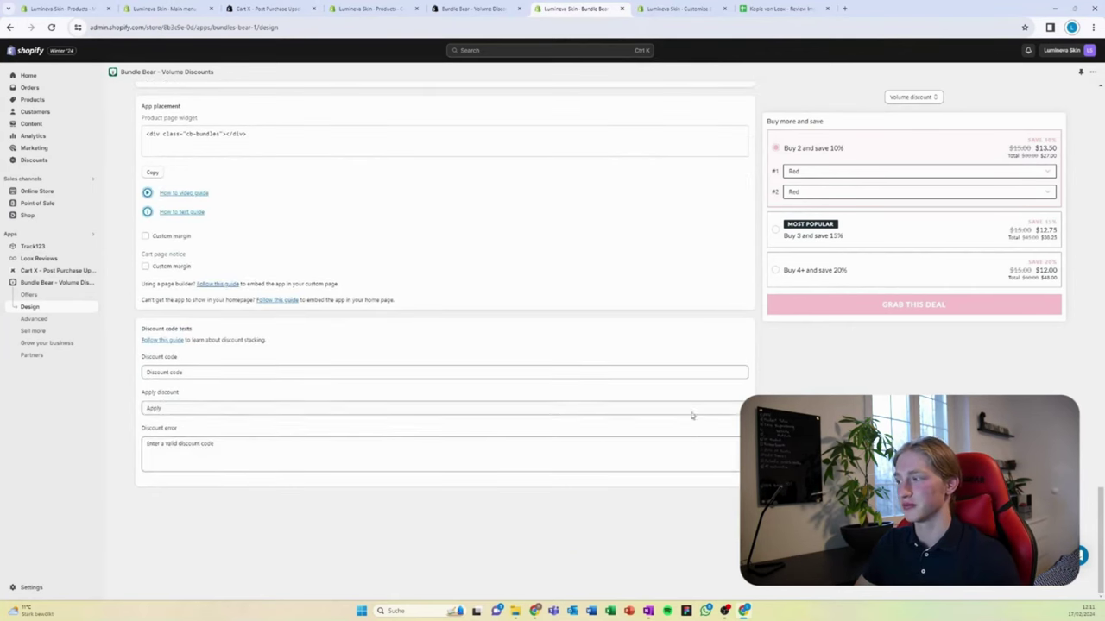
scroll(682, 402, "up", 15)
left_click(38, 296)
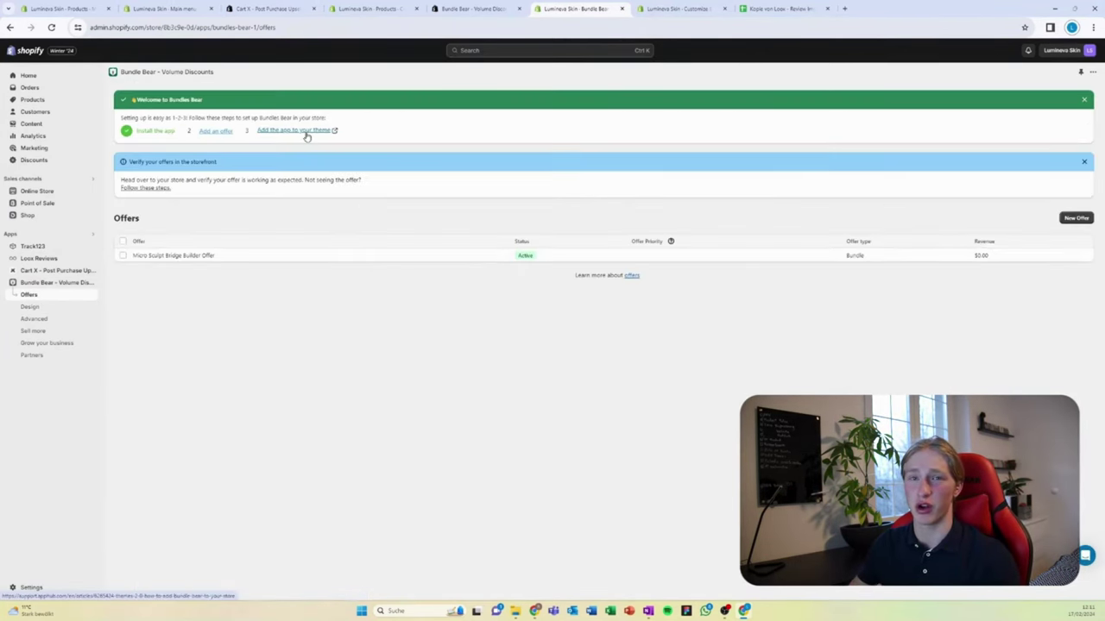
Step: Close the extra tabs and customize the Shrine theme on the Micro Sculpt product page
left_click(211, 9)
left_click(211, 8)
left_click(210, 8)
left_click(210, 8)
left_click(108, 8)
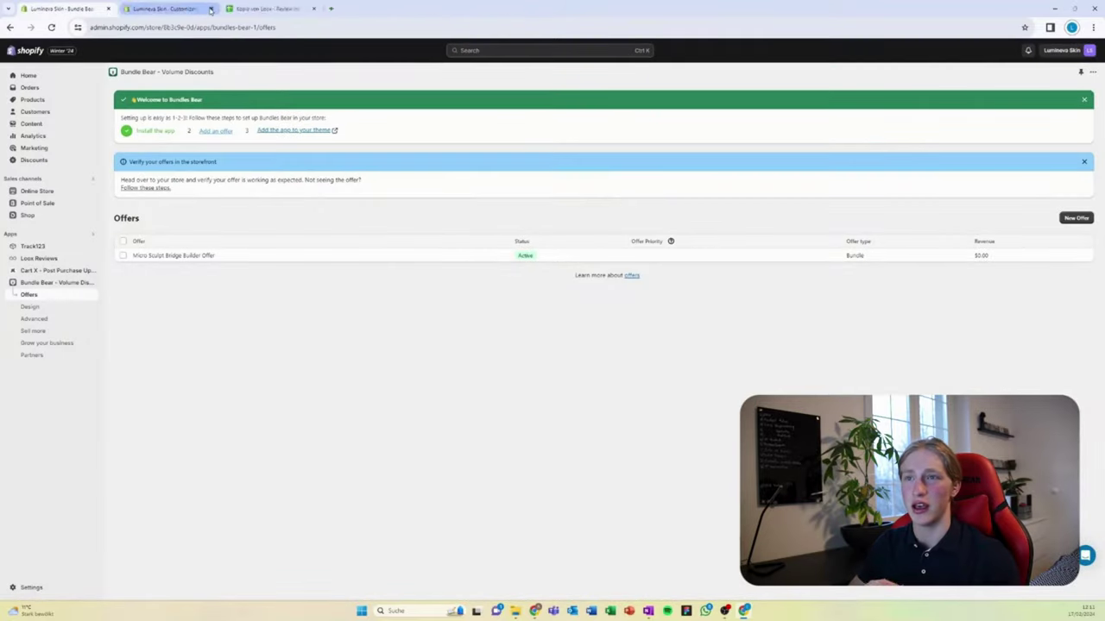
left_click(37, 191)
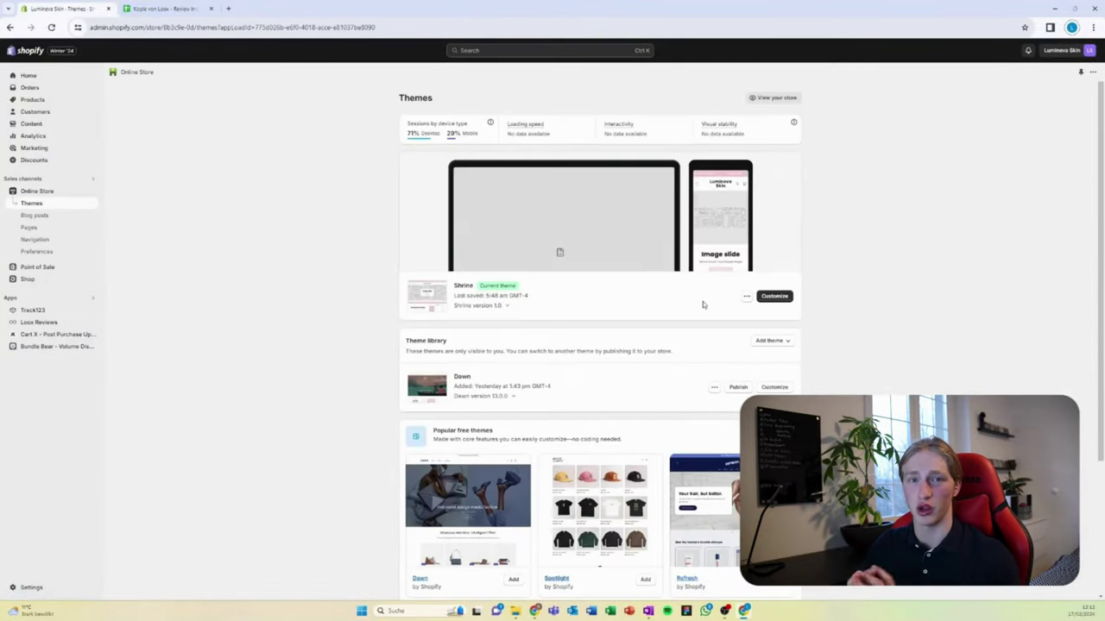
left_click(771, 296)
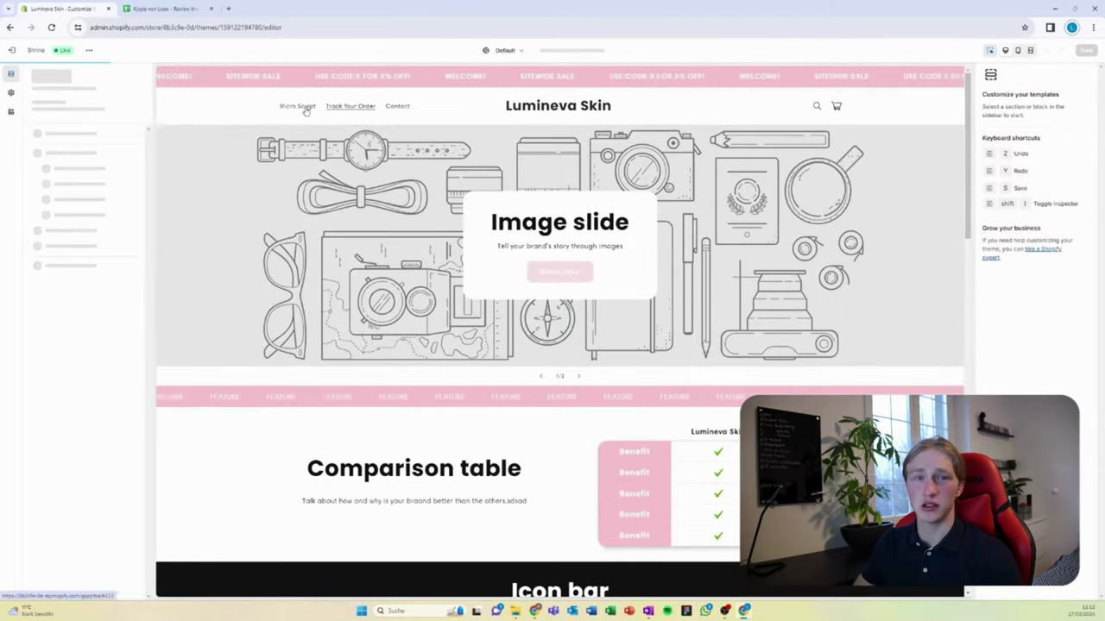
left_click(298, 106)
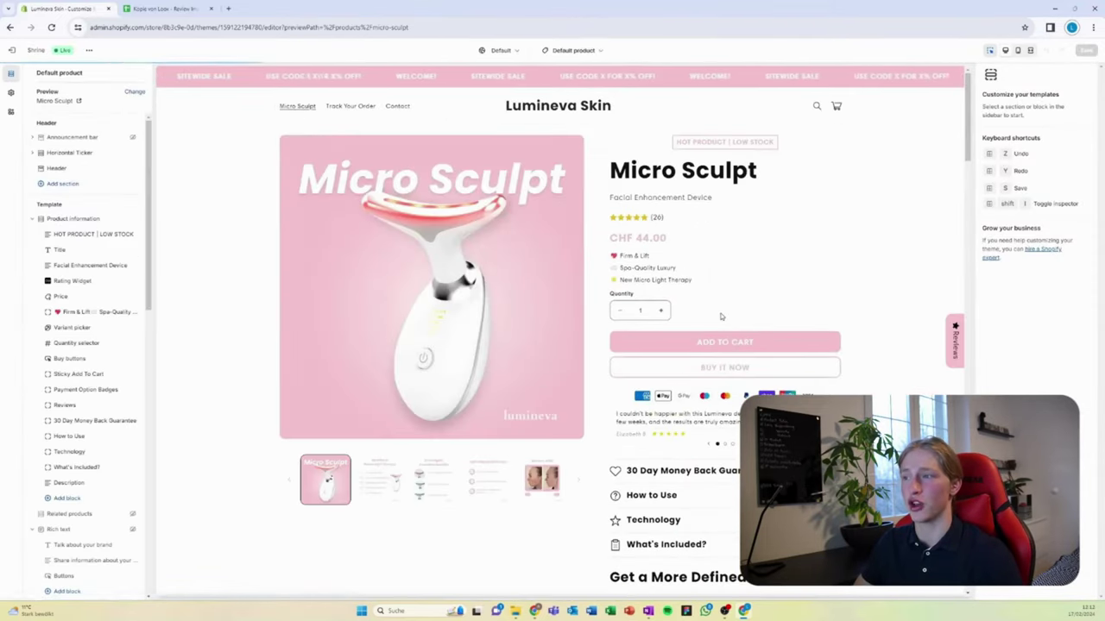
Step: Add the Bundle Bear Offer app block below the variant picker and save
left_click(92, 335)
left_click(230, 358)
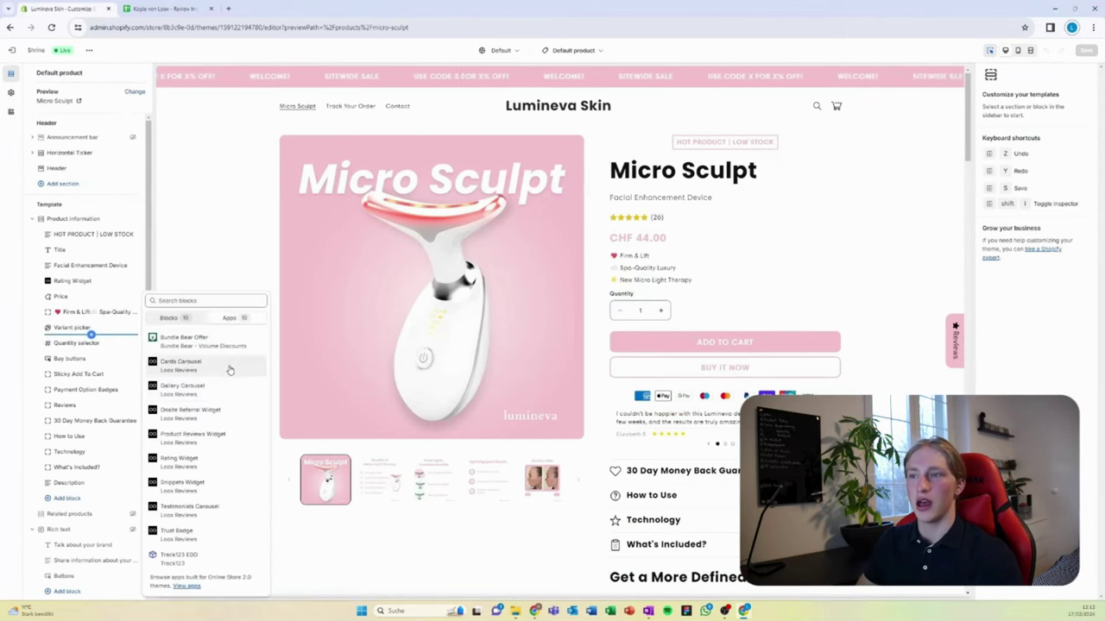
left_click(202, 349)
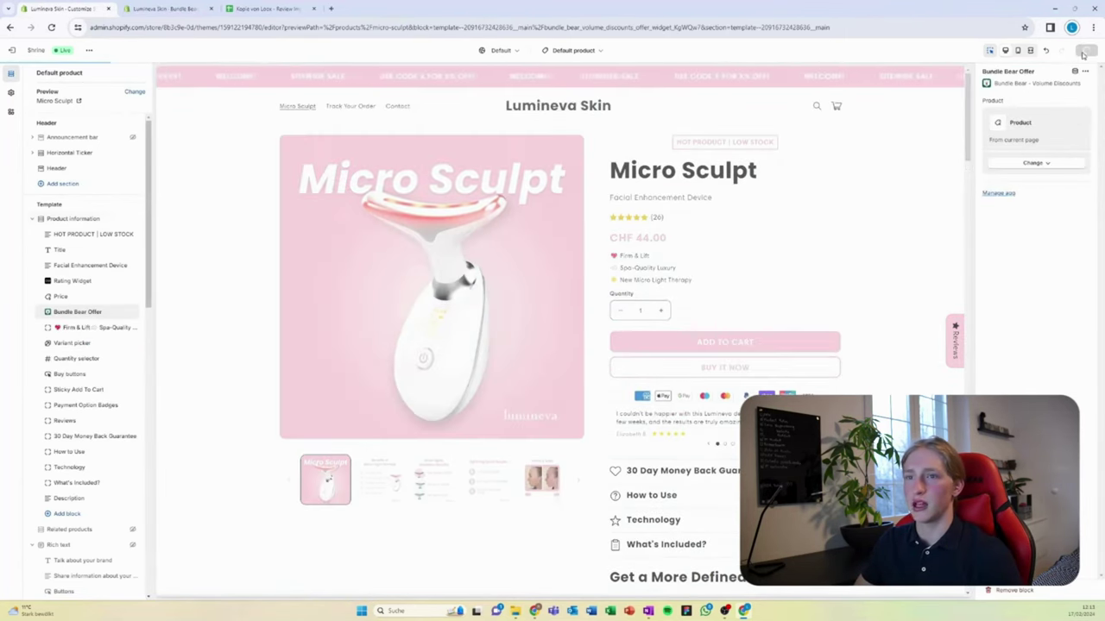
left_click(1085, 50)
Step: Switch on the Bundle Bear app embed in the theme editor
left_click(11, 112)
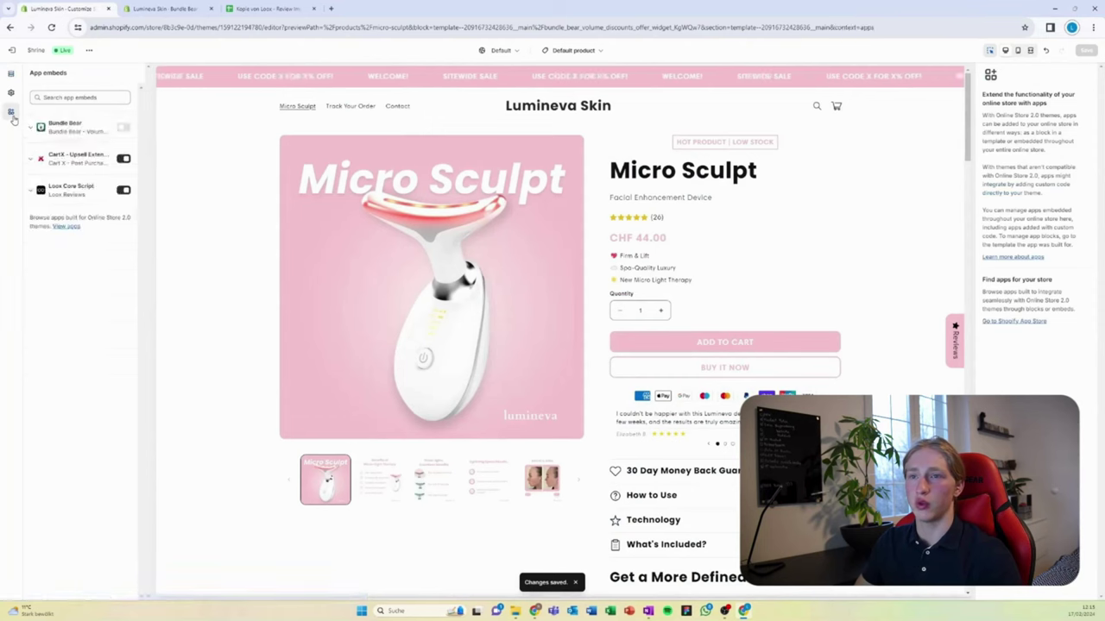
left_click(124, 129)
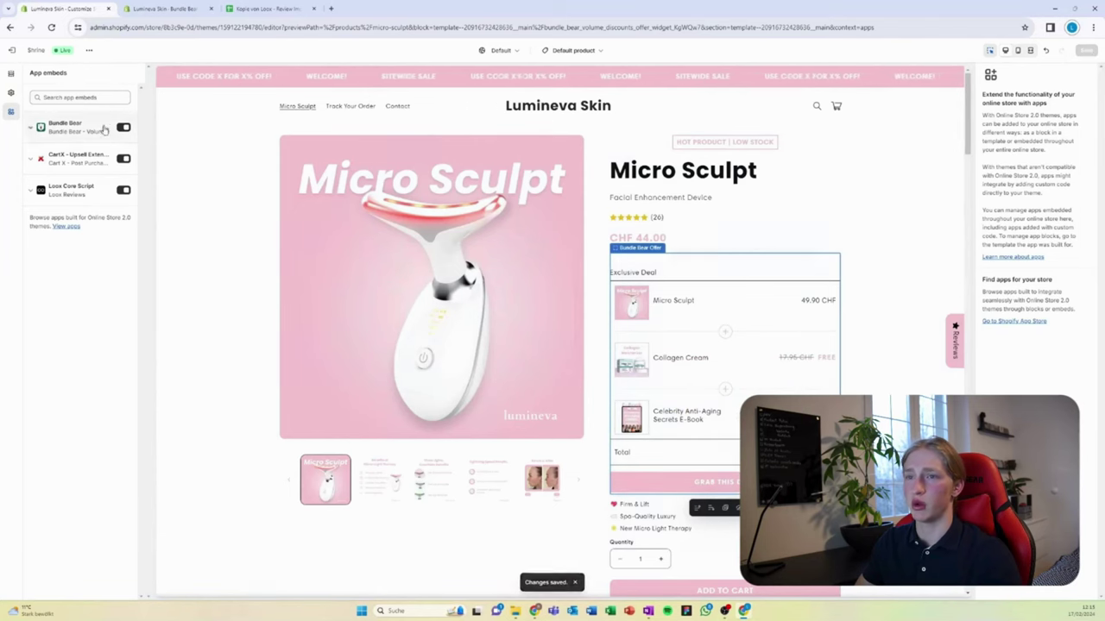
left_click(11, 75)
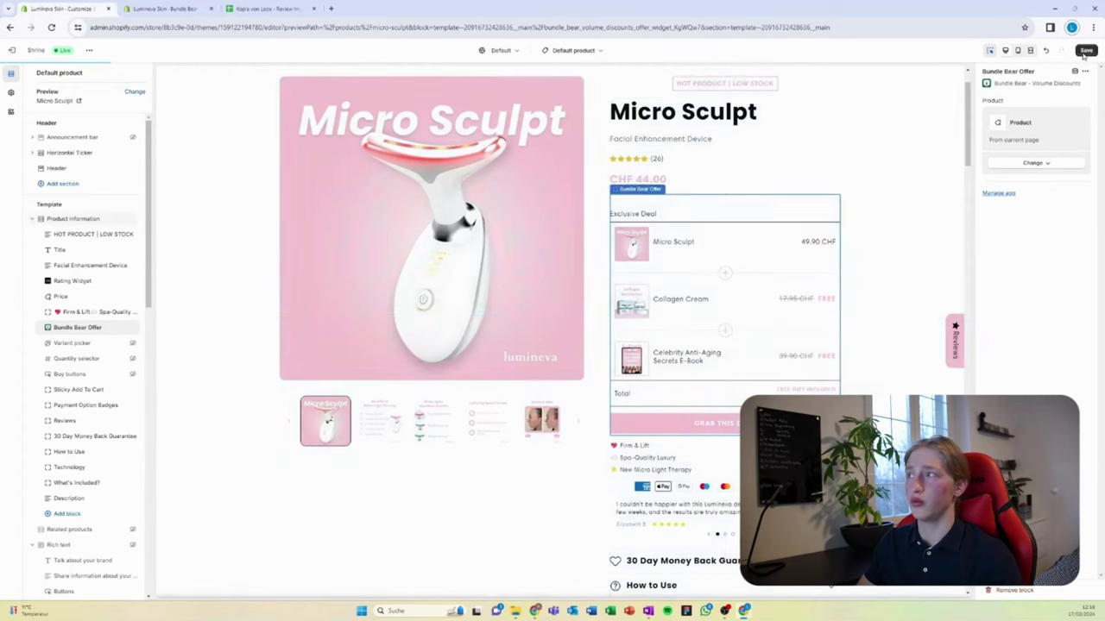
Step: Save the theme and scroll through the Micro Sculpt page preview to check the bundle layout
left_click(1084, 52)
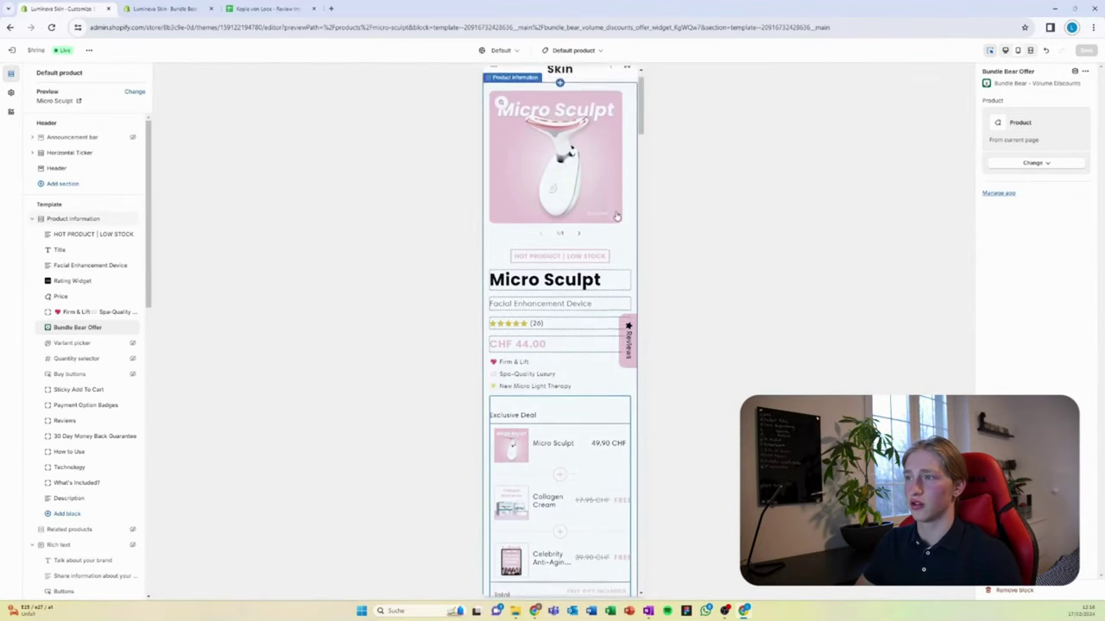
scroll(617, 216, "down", 6)
scroll(617, 215, "down", 10)
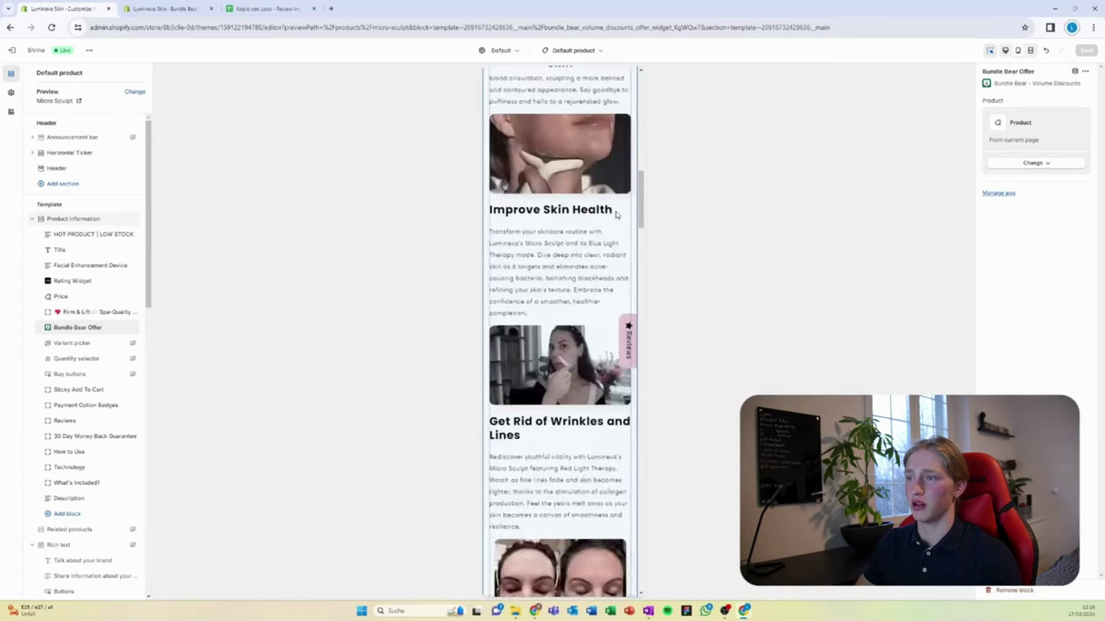
scroll(617, 215, "down", 8)
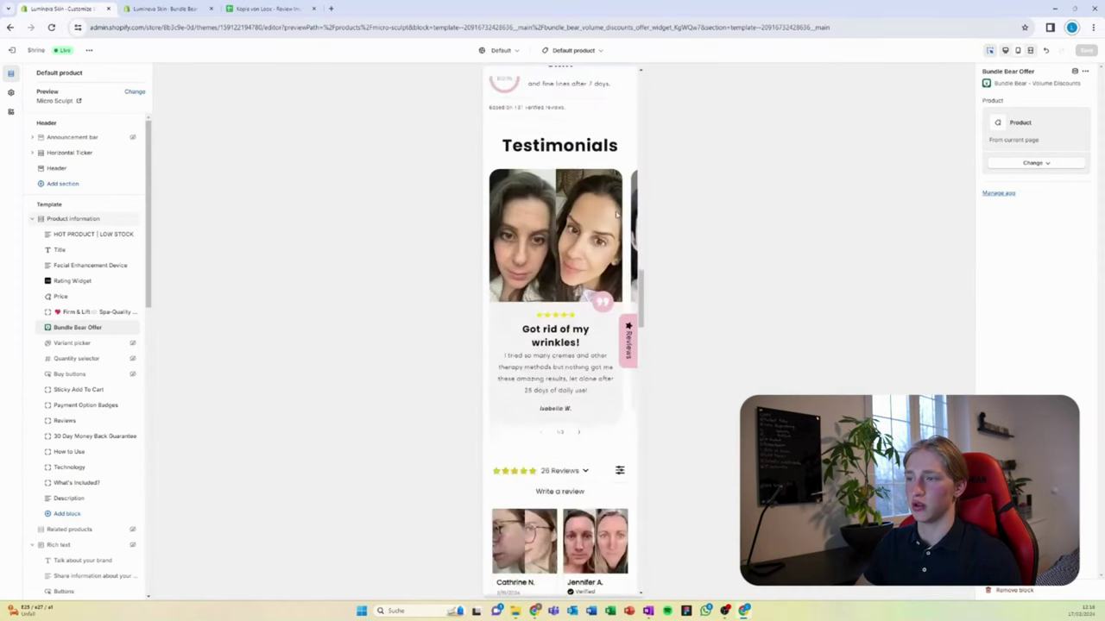
scroll(615, 216, "up", 10)
scroll(608, 220, "up", 10)
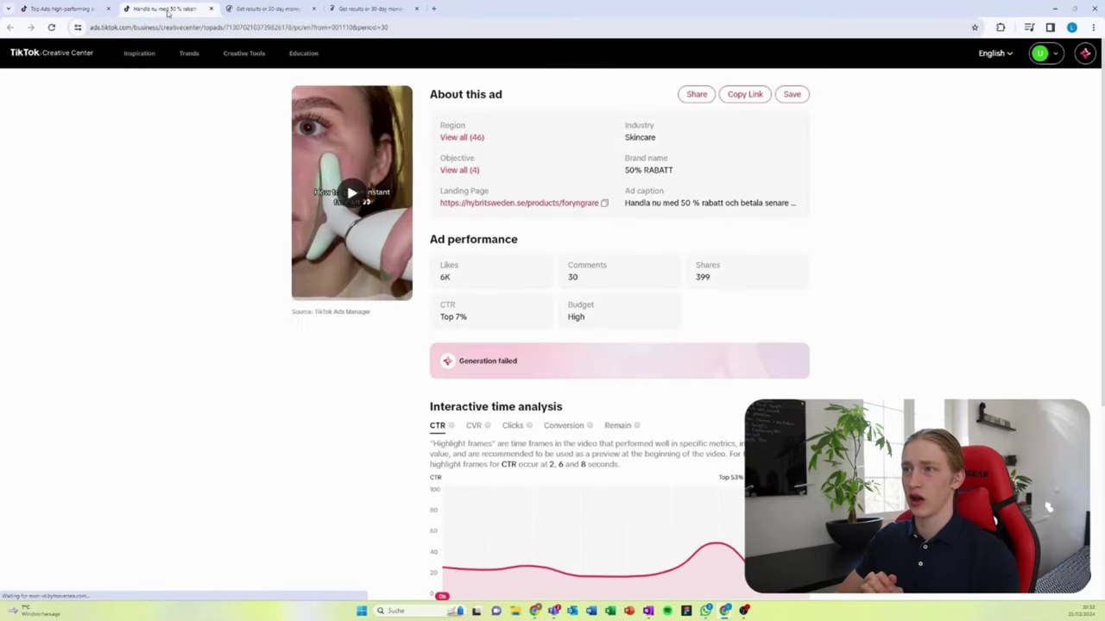
Step: Look over the other two saved face-sculpt ads, then load tiktok.com in a new tab
left_click(257, 8)
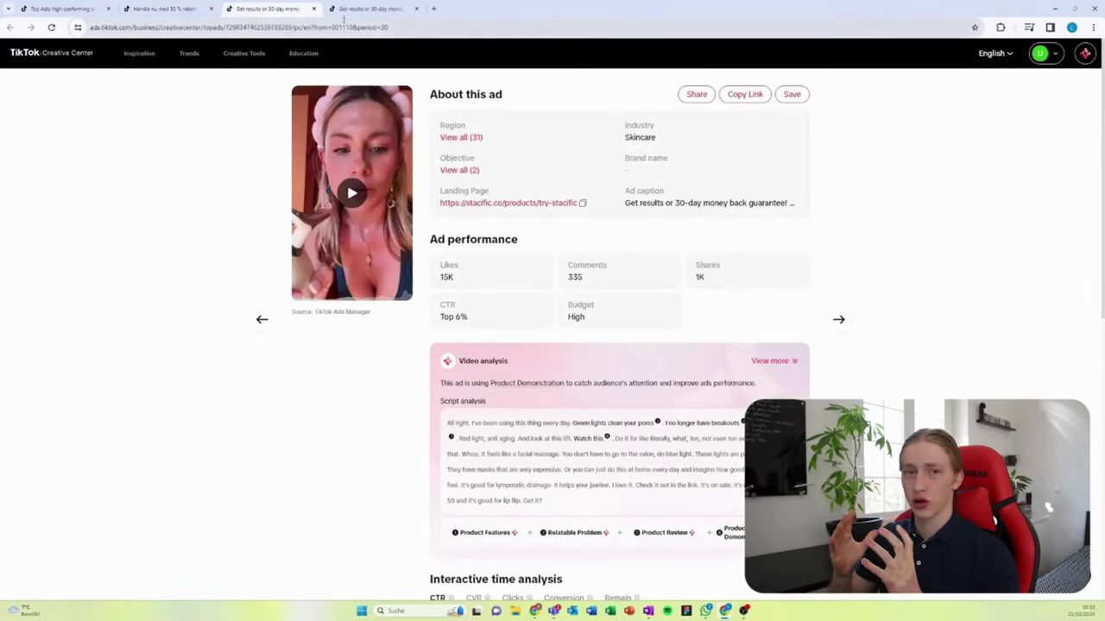
left_click(350, 8)
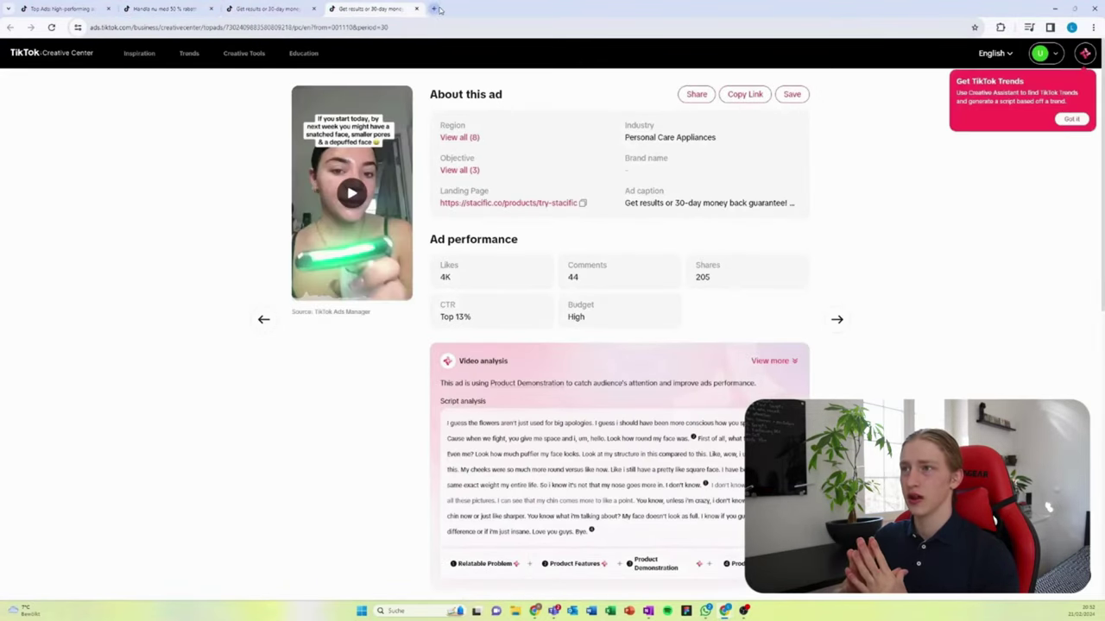
left_click(437, 9)
type("tiktok.com")
key("Return")
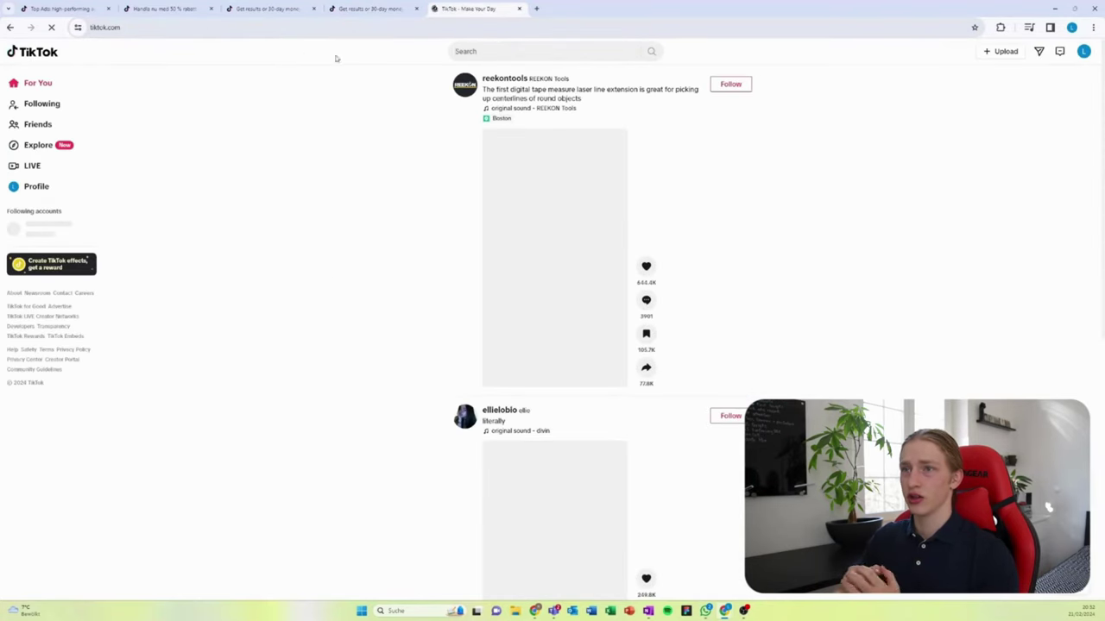
Step: Search TikTok for 'face sculpt' and watch the 'Results in seconds' video
left_click(482, 51)
type("face sculpt")
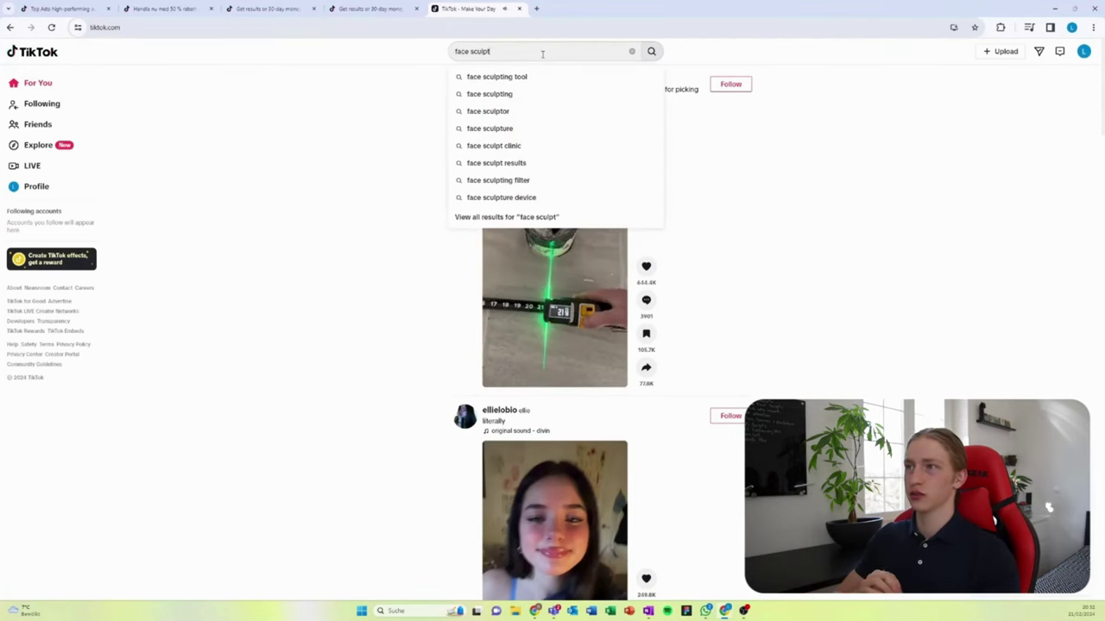
key("Return")
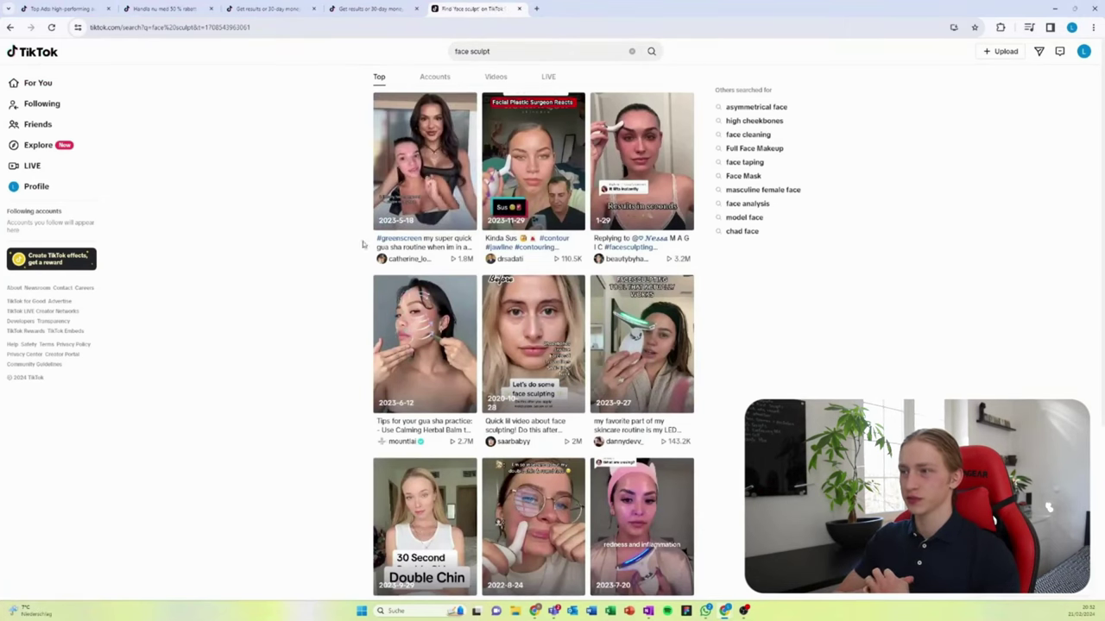
left_click(654, 192)
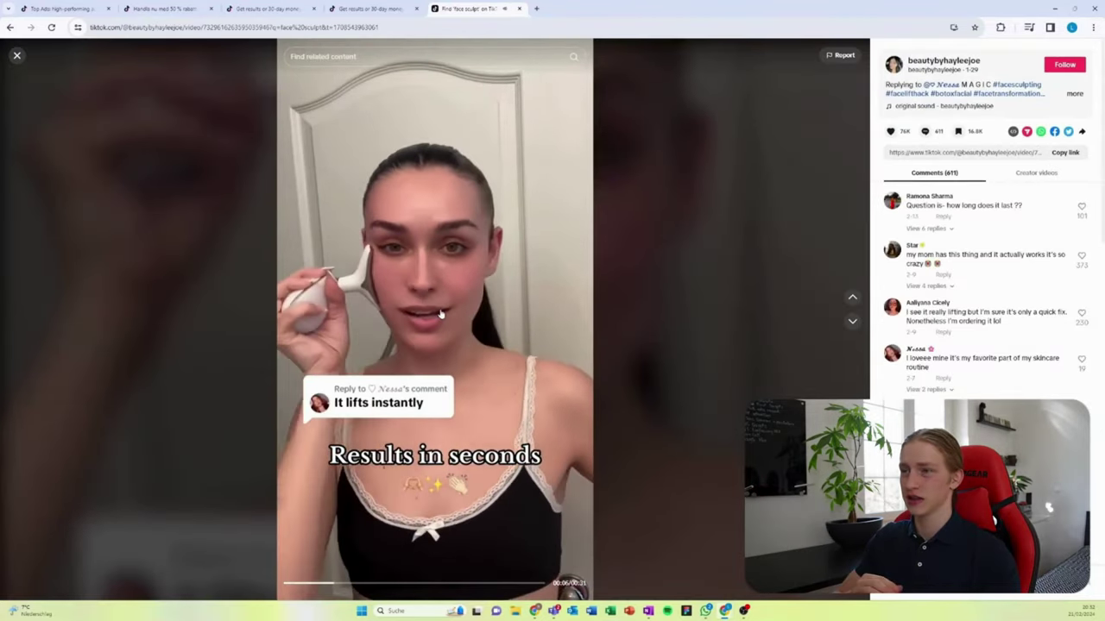
left_click(430, 316)
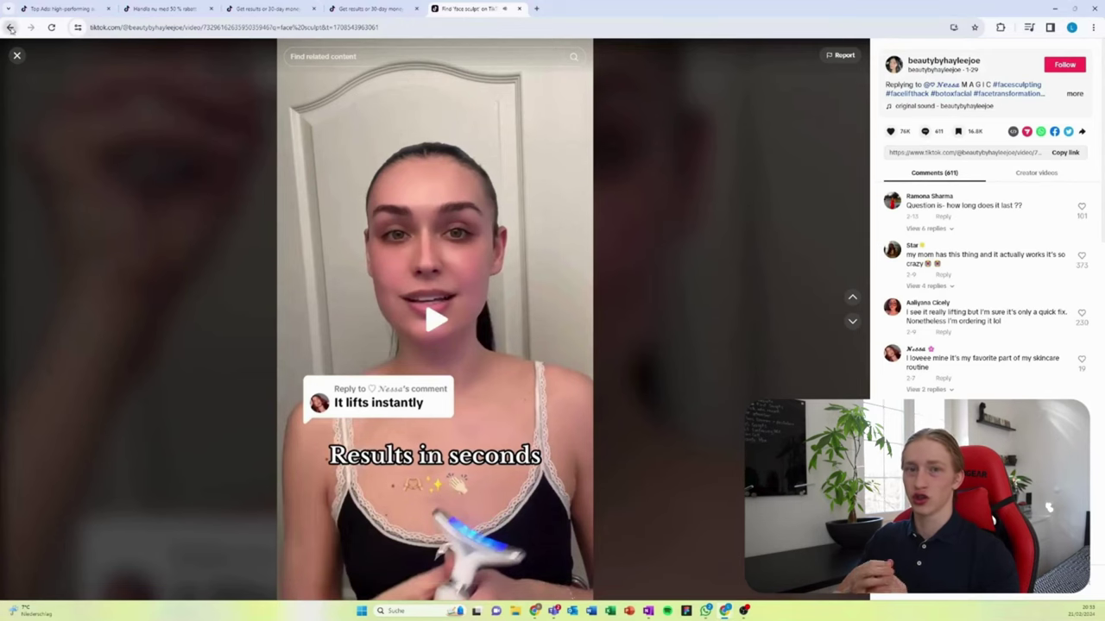
left_click_drag(576, 7, 469, 7)
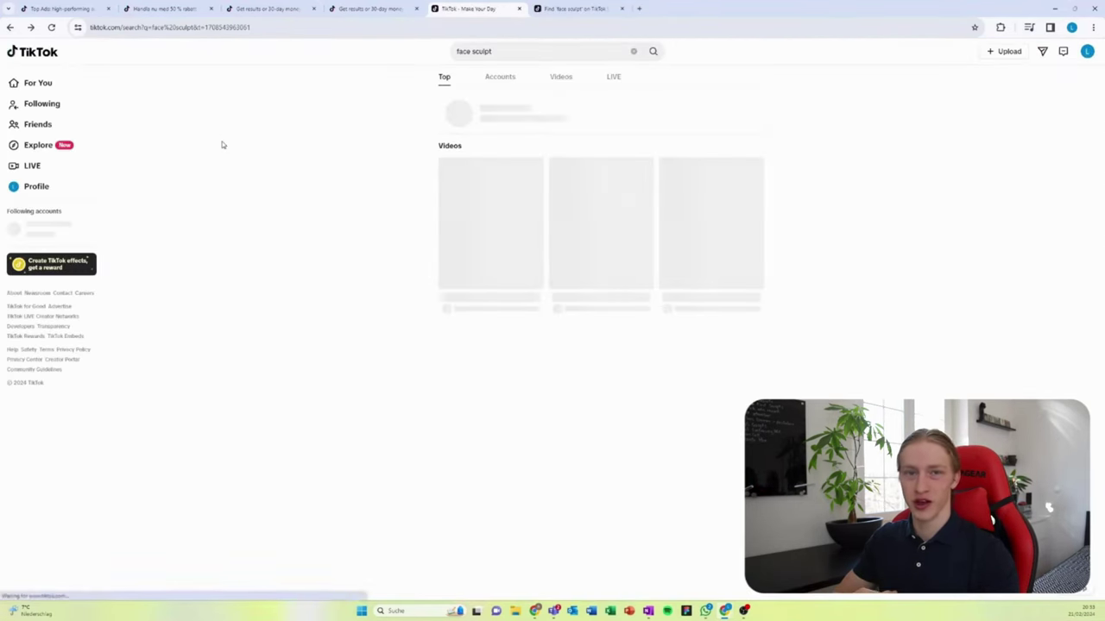
Step: Watch the 'How my side profile went' video, then open the 'snatching the face' tool video
scroll(325, 200, "down", 5)
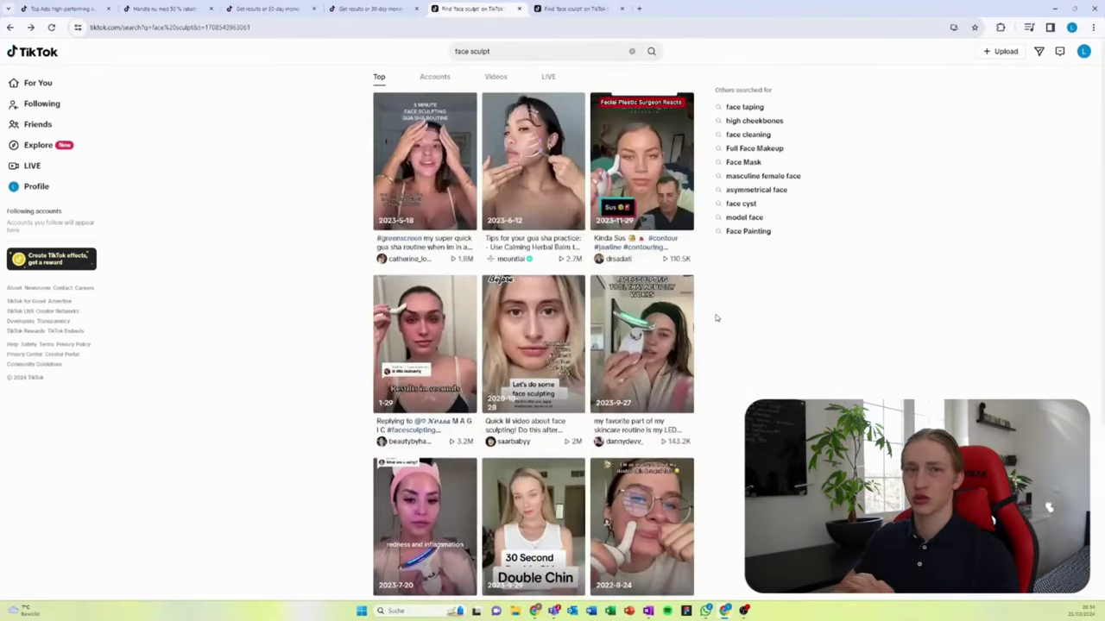
scroll(714, 319, "down", 4)
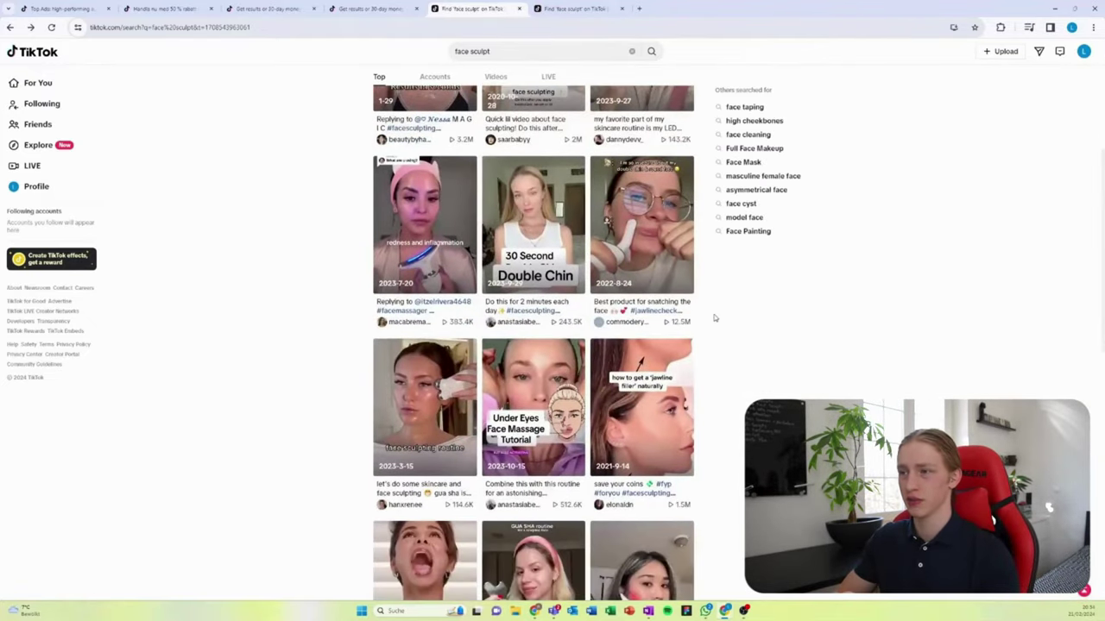
scroll(713, 318, "down", 5)
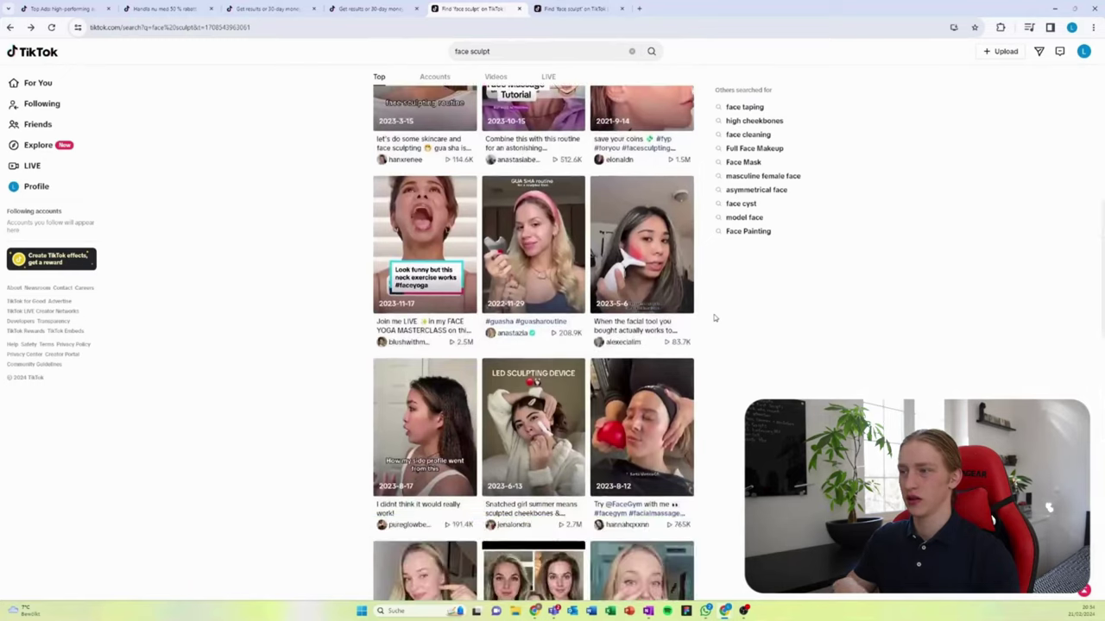
left_click(388, 305)
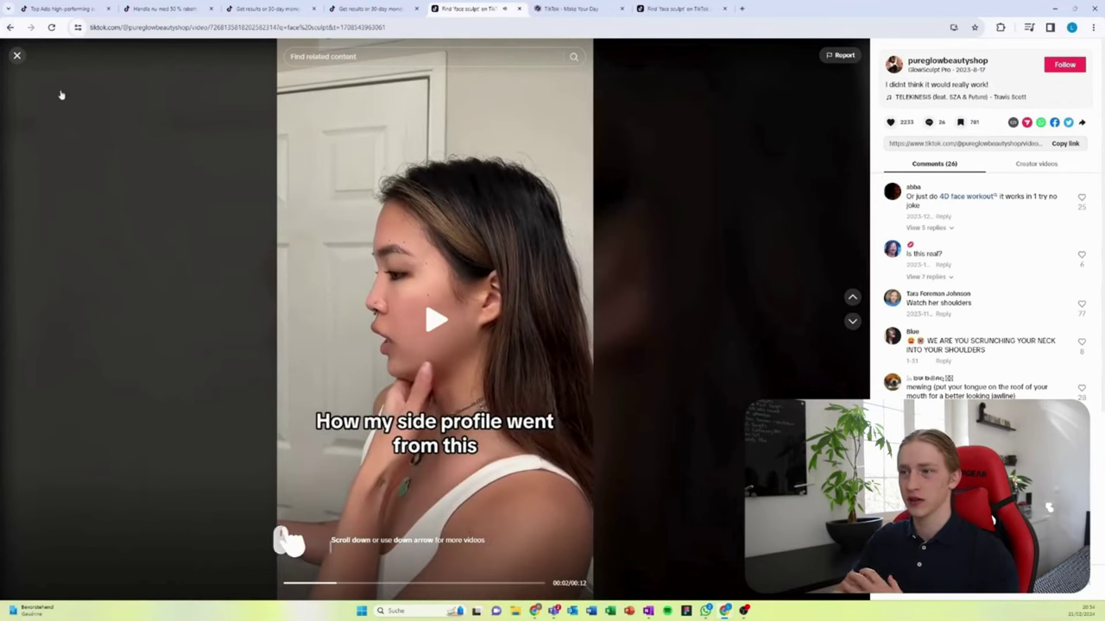
left_click(15, 57)
scroll(252, 274, "up", 5)
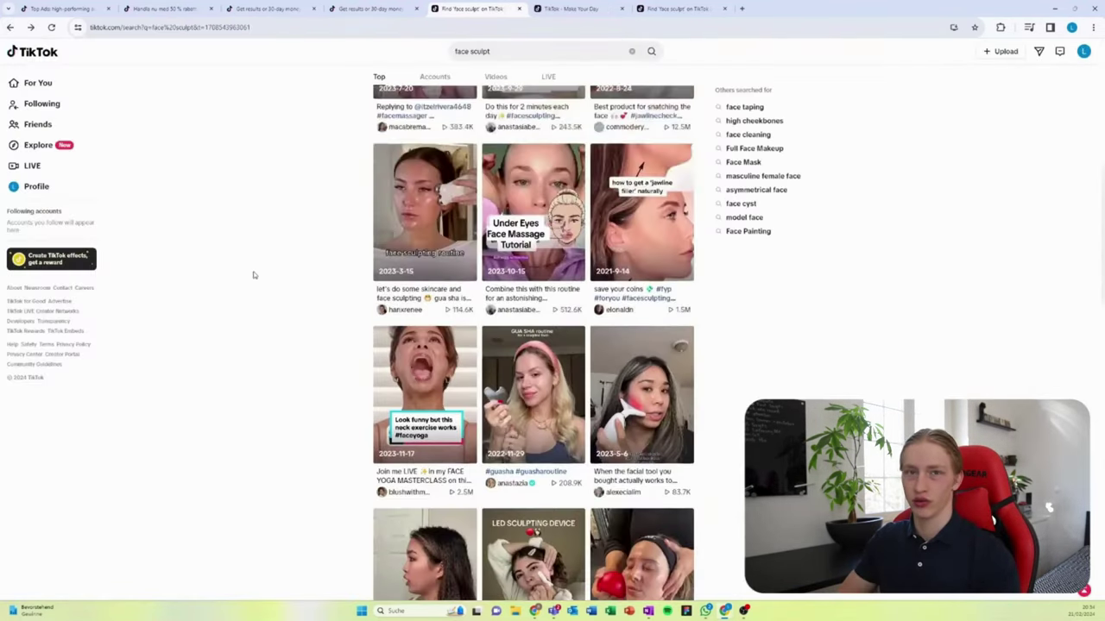
left_click(642, 216)
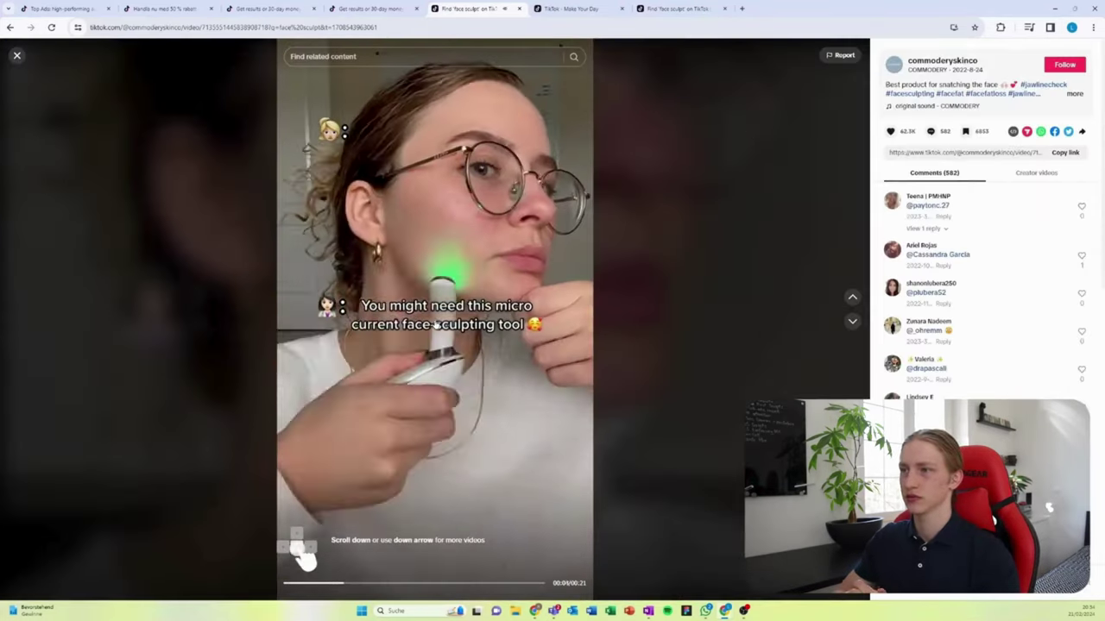
Step: Open the commoderyskinco profile in a new tab and watch its Micro-Glow review video
left_click(942, 61)
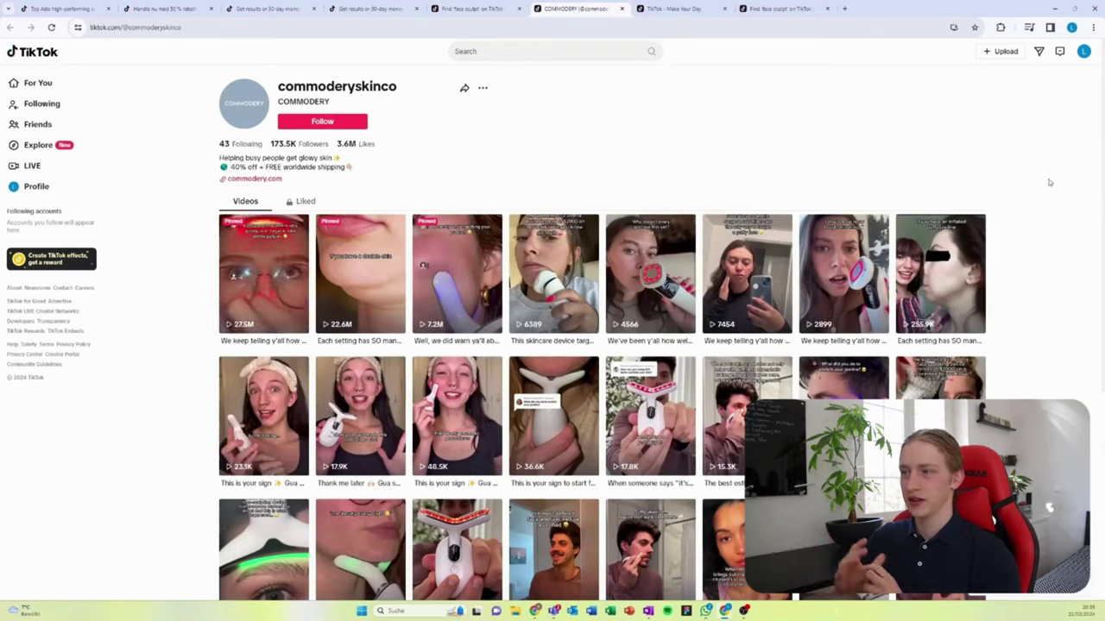
scroll(1048, 181, "down", 3)
scroll(1049, 182, "down", 1)
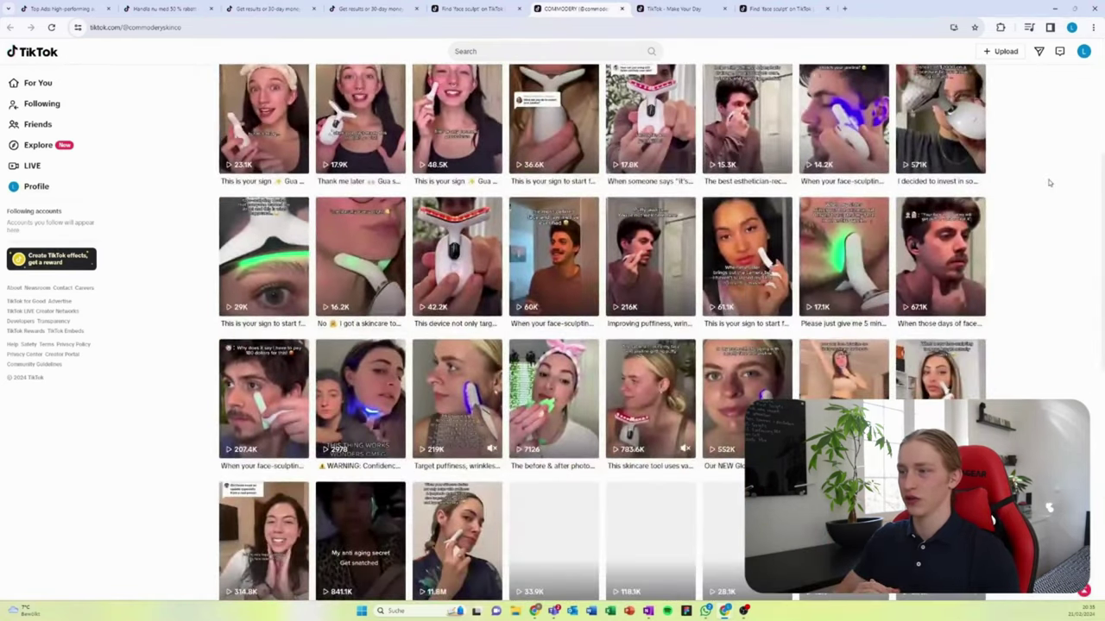
scroll(1049, 182, "down", 5)
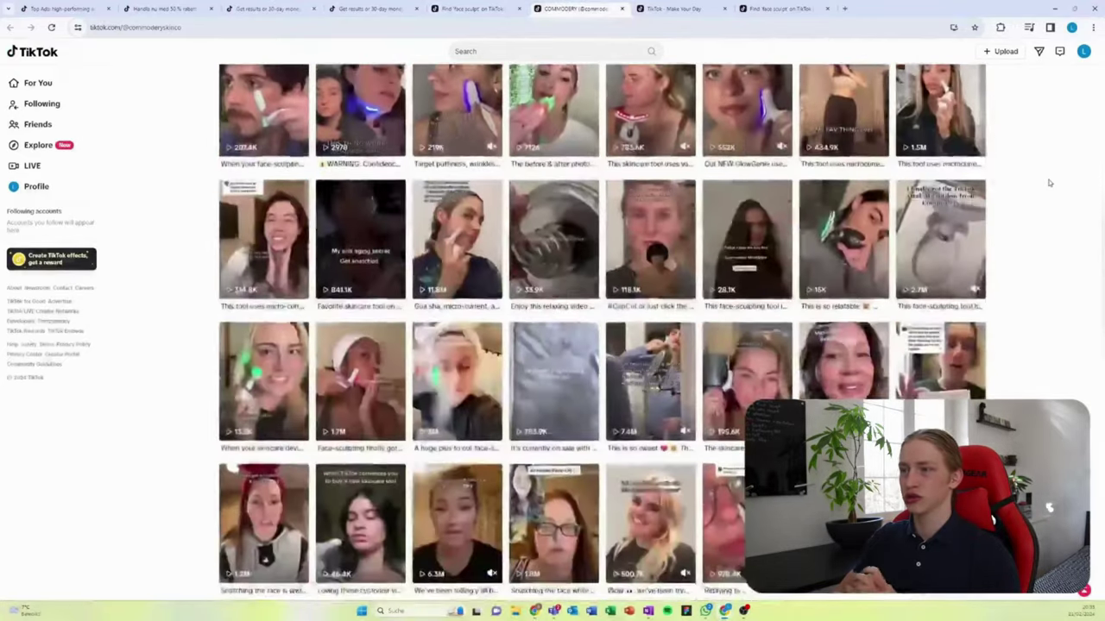
scroll(1050, 182, "down", 1)
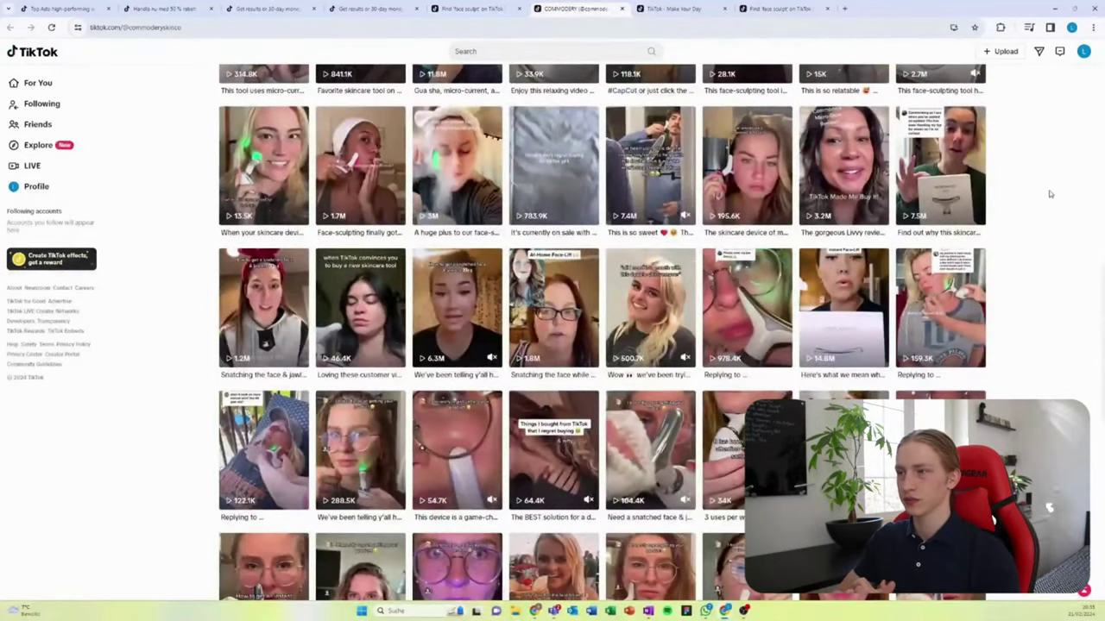
left_click(846, 185)
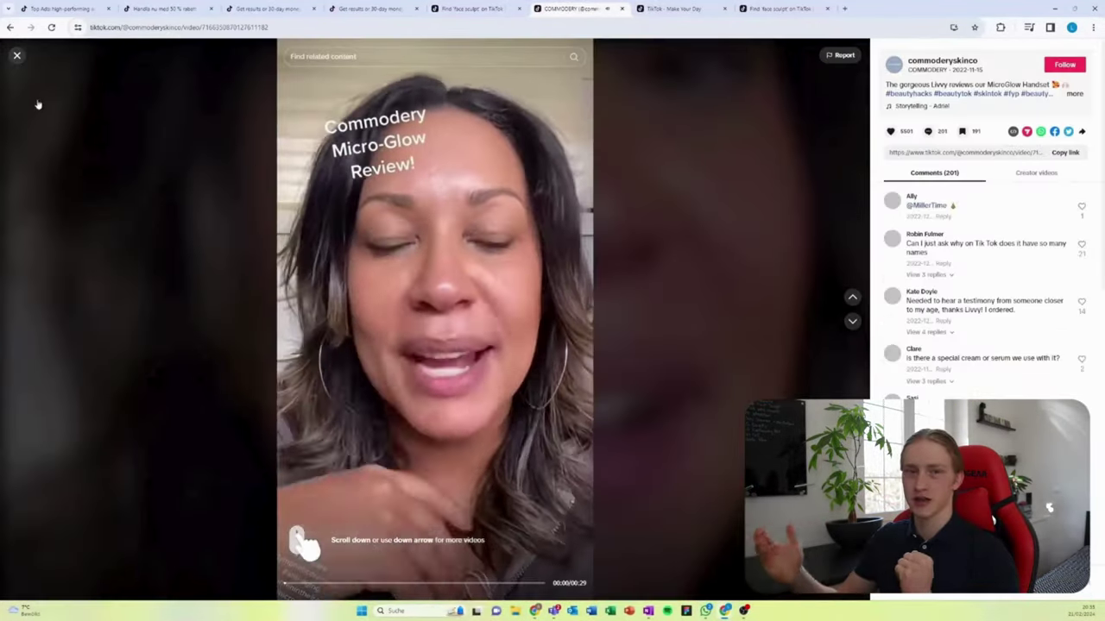
left_click(17, 56)
Step: Watch the Snatched face & jawline and double-chin microglow videos, then open a blank tab
scroll(151, 299, "down", 4)
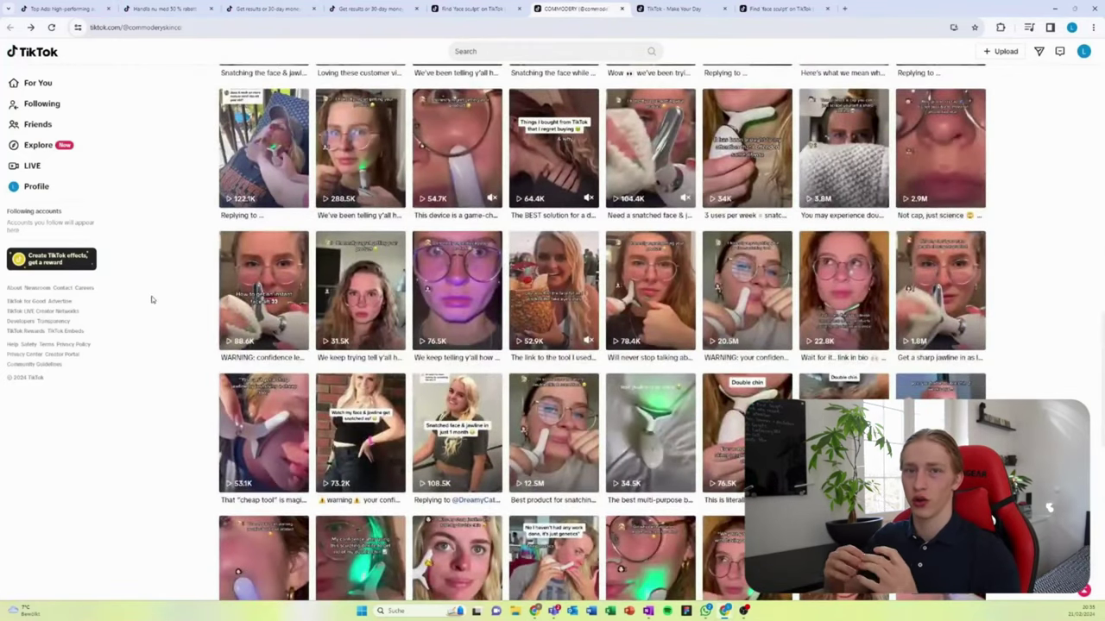
scroll(151, 299, "down", 3)
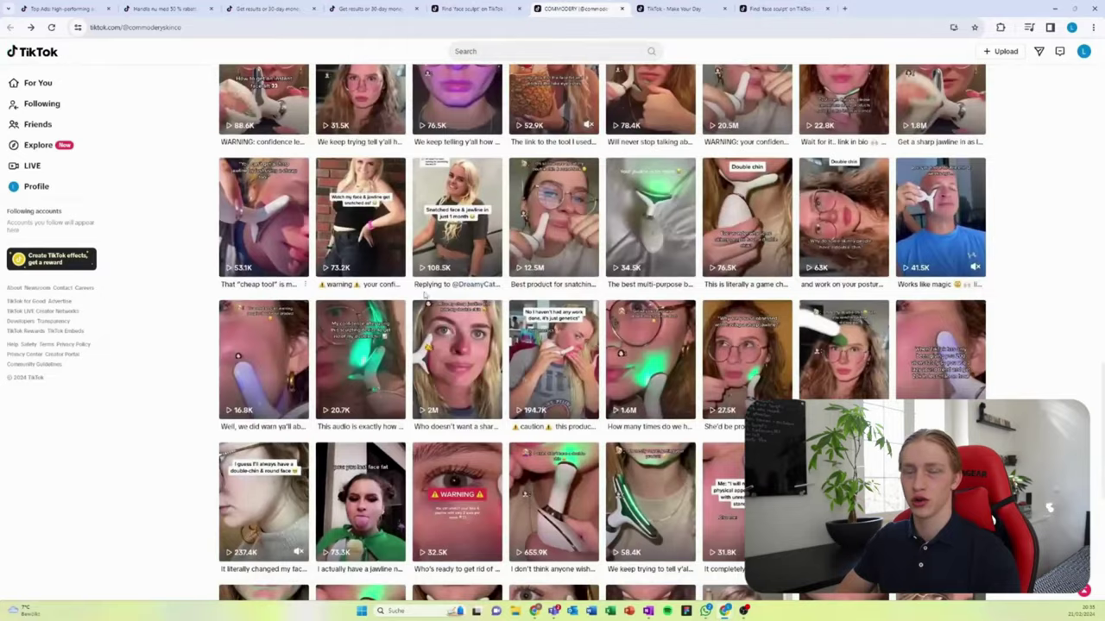
left_click(456, 251)
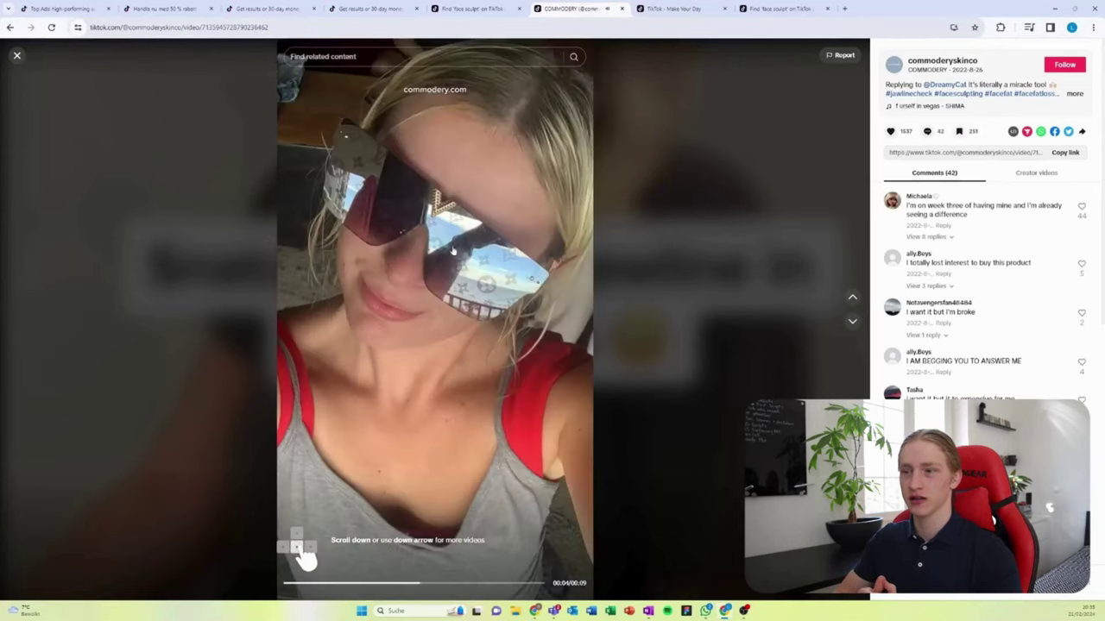
left_click(17, 57)
scroll(158, 293, "down", 2)
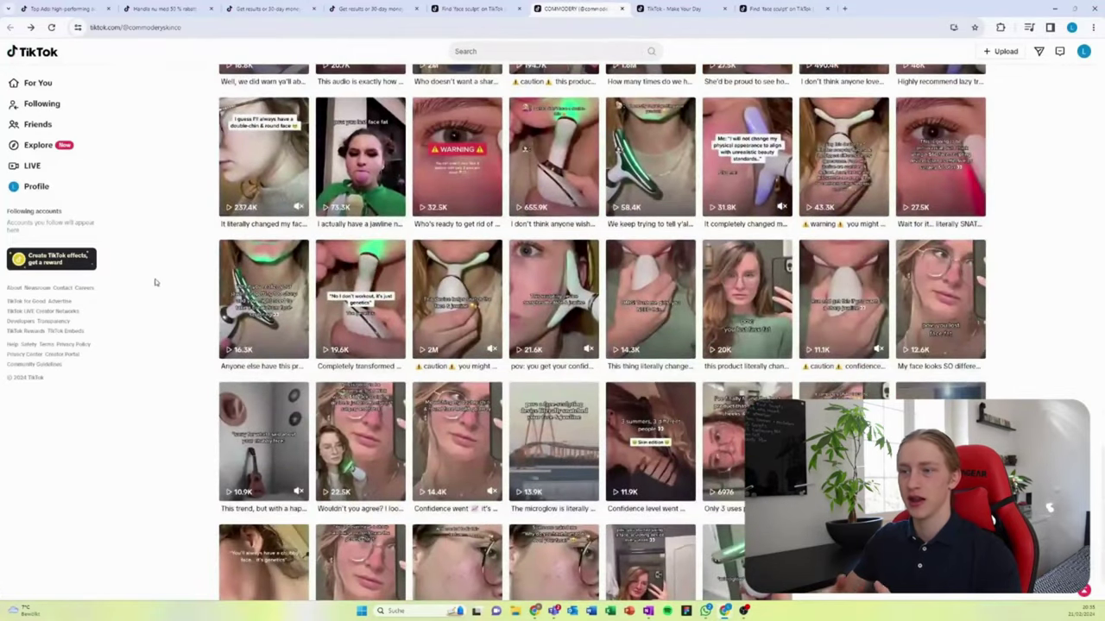
scroll(143, 301, "up", 2)
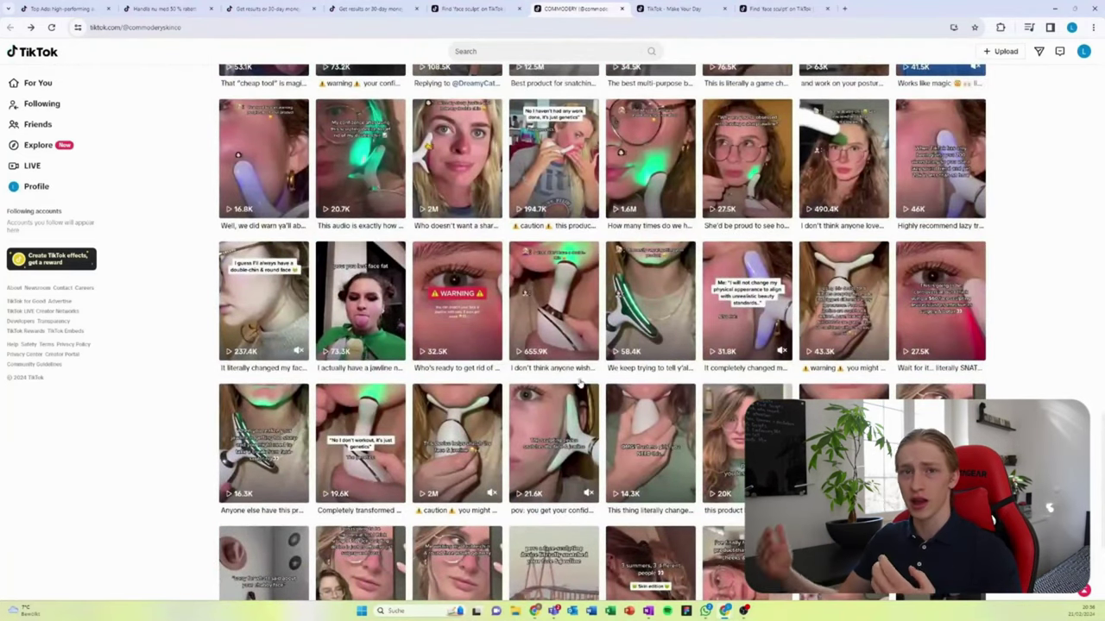
left_click(571, 343)
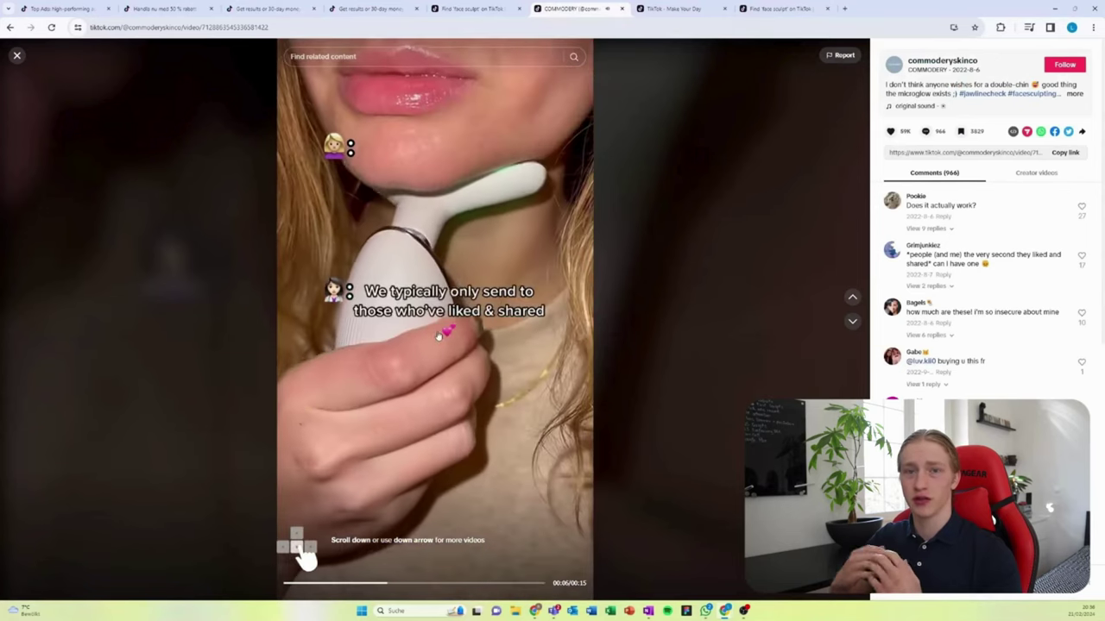
left_click(16, 56)
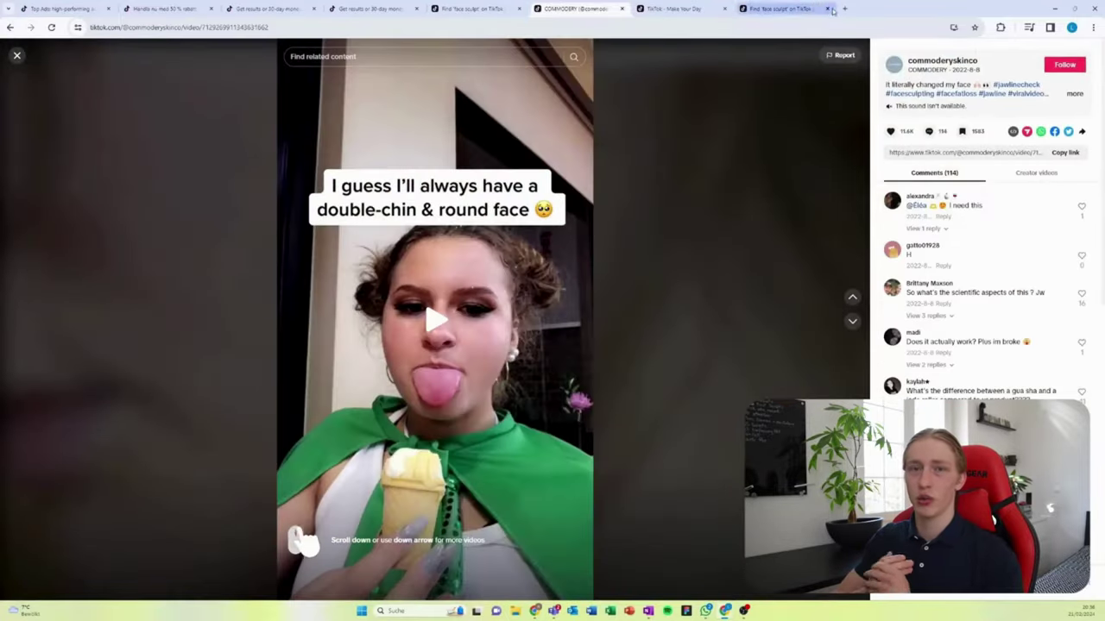
left_click(844, 8)
Step: Go to capcut.com, sign up with a Google account, and start a new blank video
type("capcut.com")
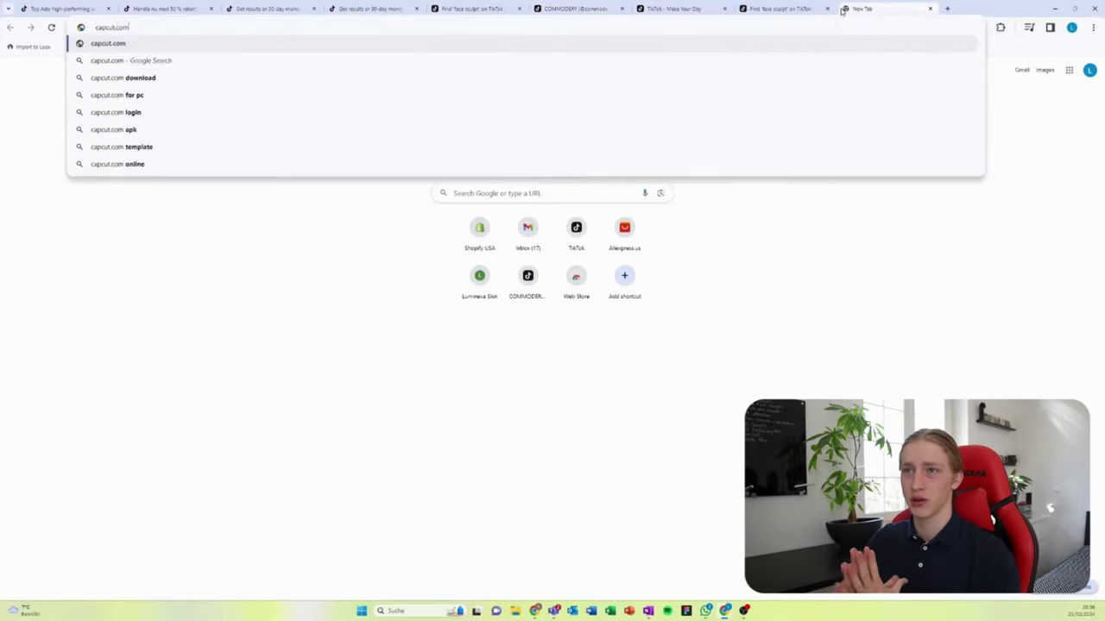
key("Return")
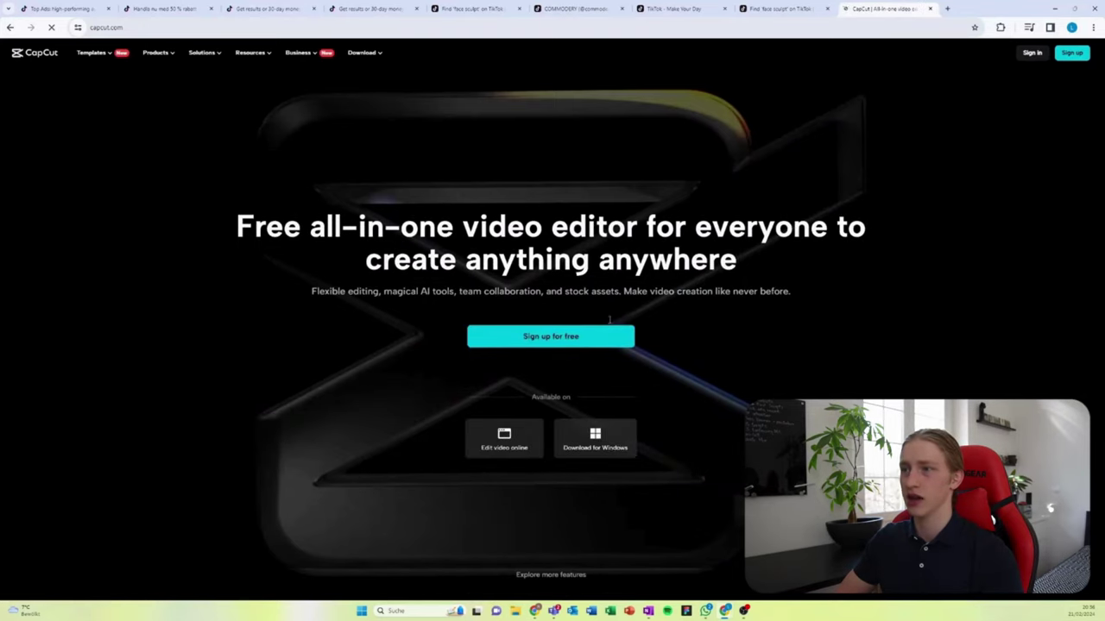
left_click(551, 339)
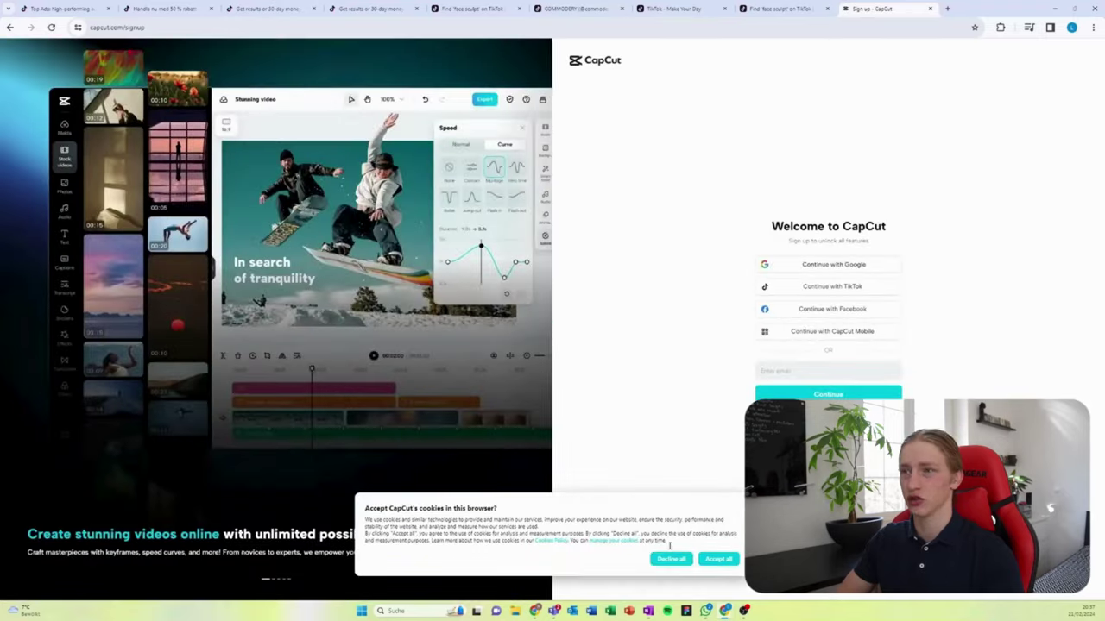
left_click(672, 560)
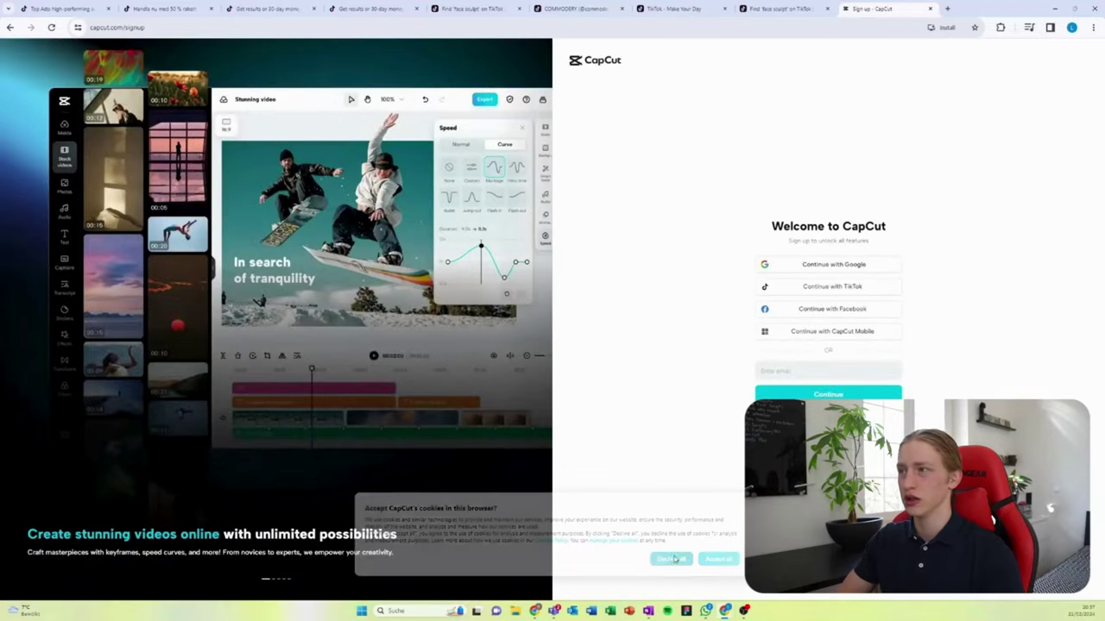
left_click(788, 266)
left_click(176, 509)
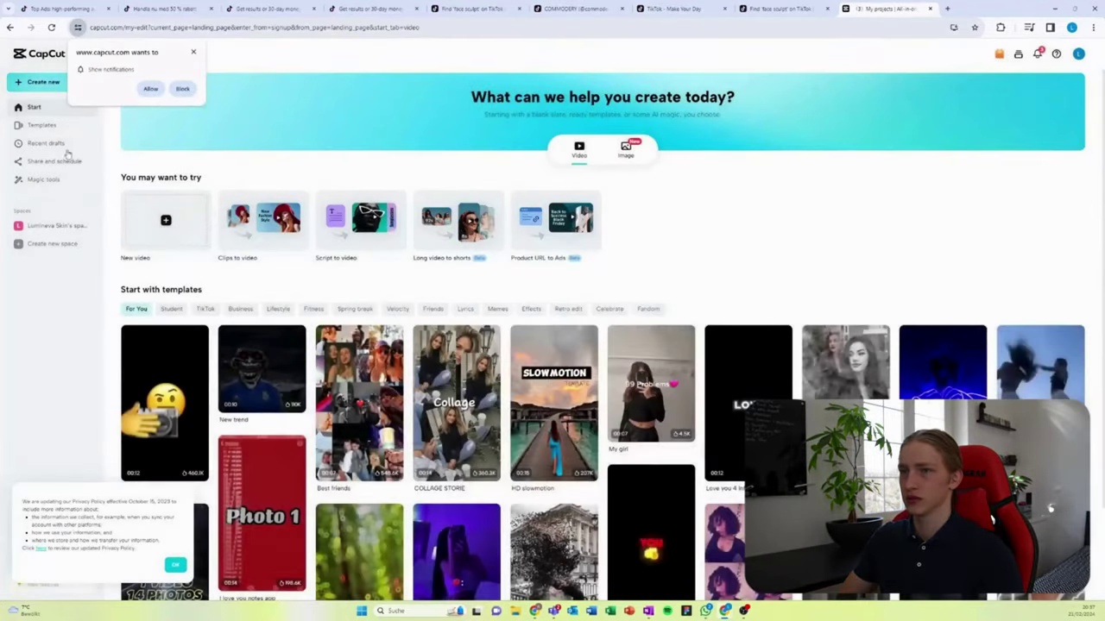
left_click(157, 218)
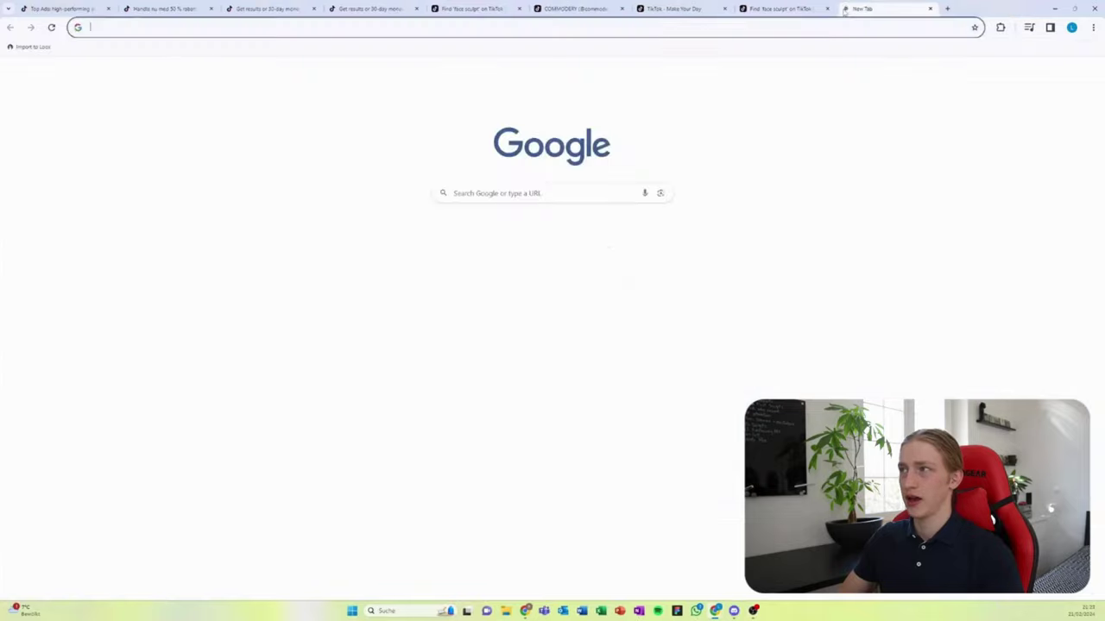
Step: Load snaptik.app and make a first try at pasting the TikTok video link into it
type("snaptik")
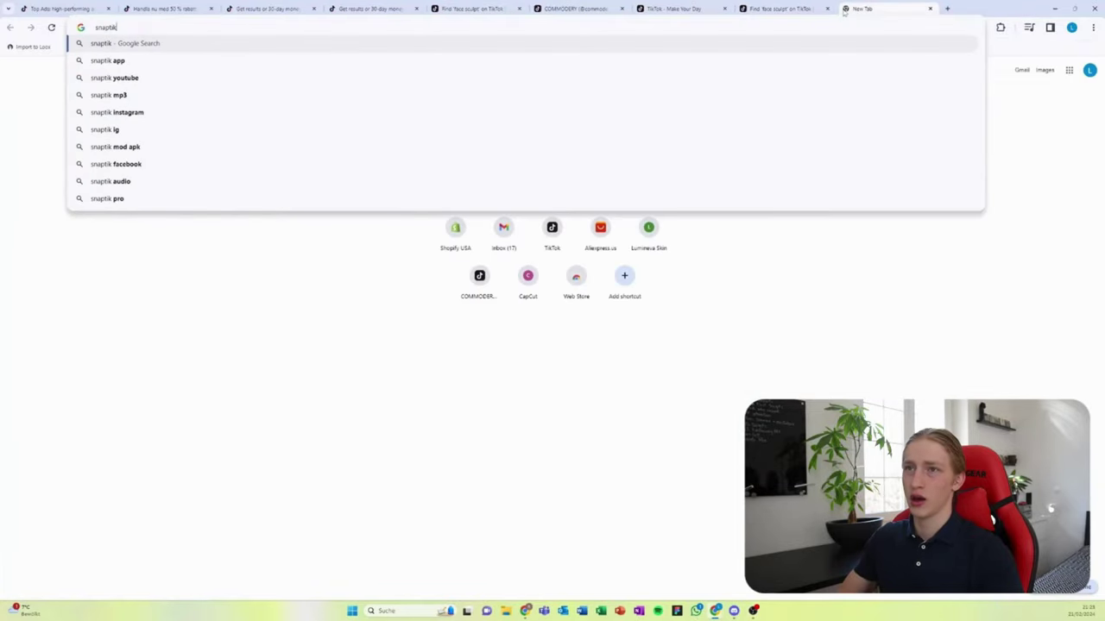
type(".app")
key("Return")
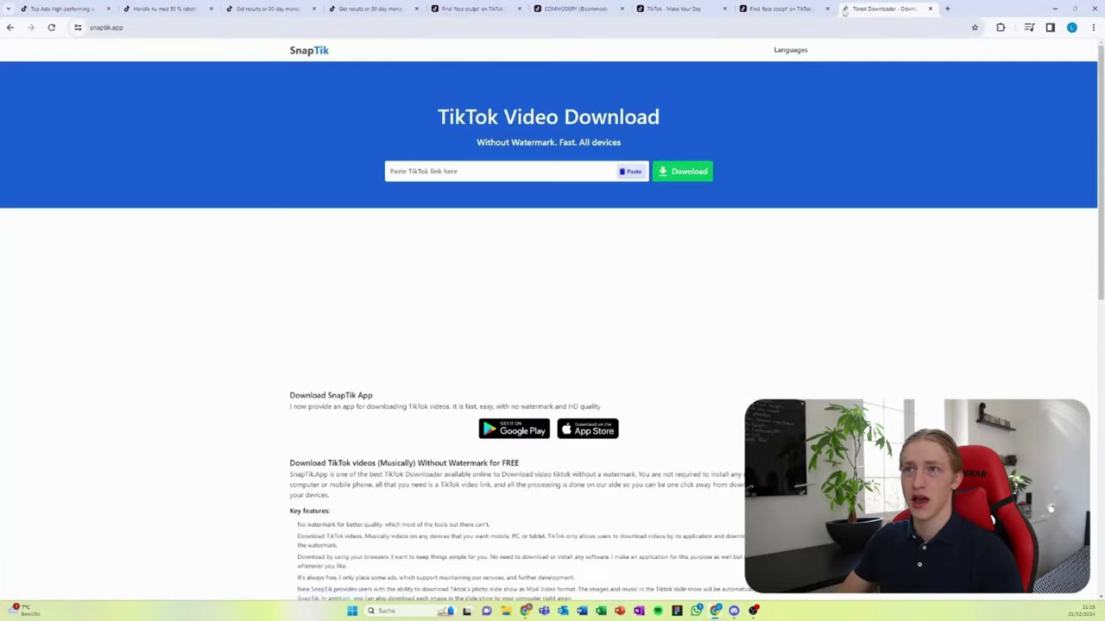
left_click(809, 17)
left_click(259, 27)
key("ctrl+c")
left_click(880, 8)
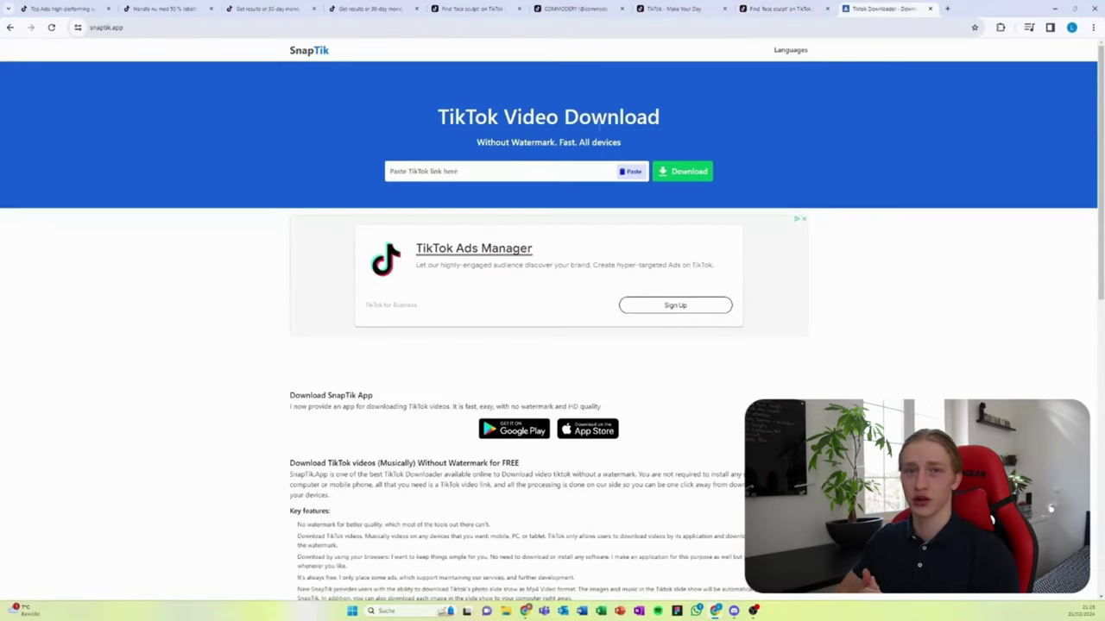
left_click(631, 171)
left_click(682, 171)
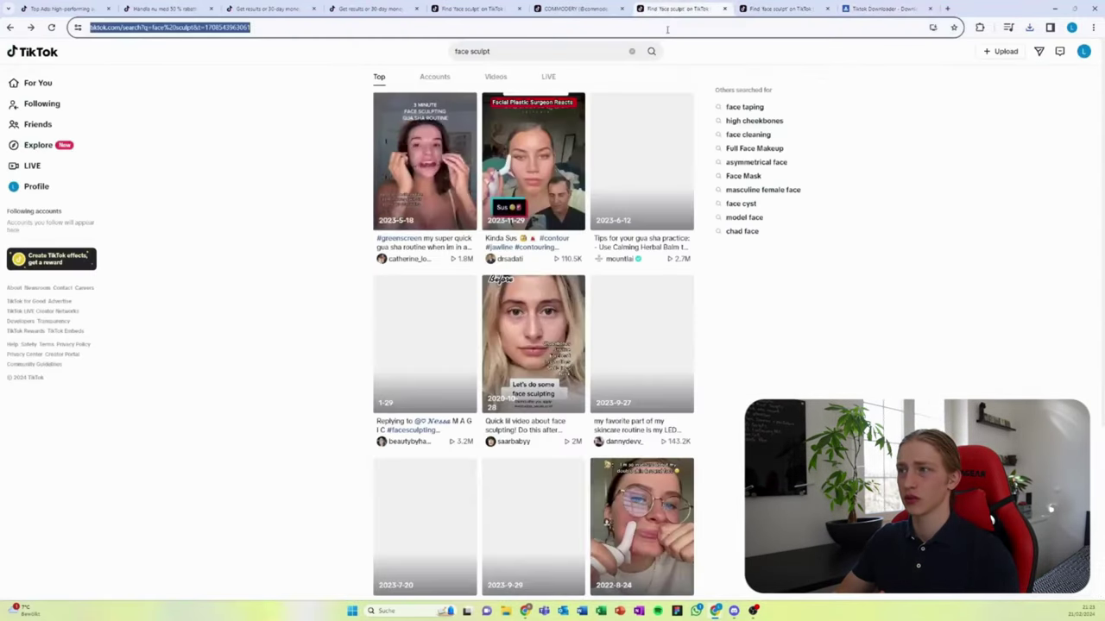
Step: Copy the chosen face-sculpt video's URL, paste it into SnapTik's link field, and fetch it
left_click(580, 8)
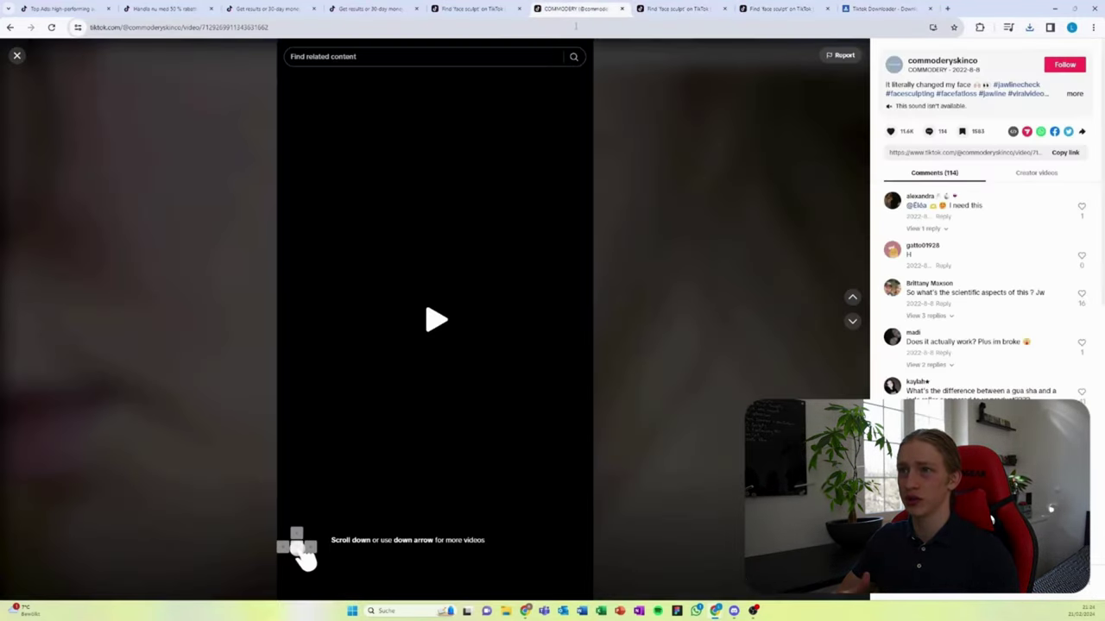
left_click(576, 26)
key("ctrl+c")
left_click(880, 8)
left_click(532, 170)
key("ctrl+v")
left_click(682, 171)
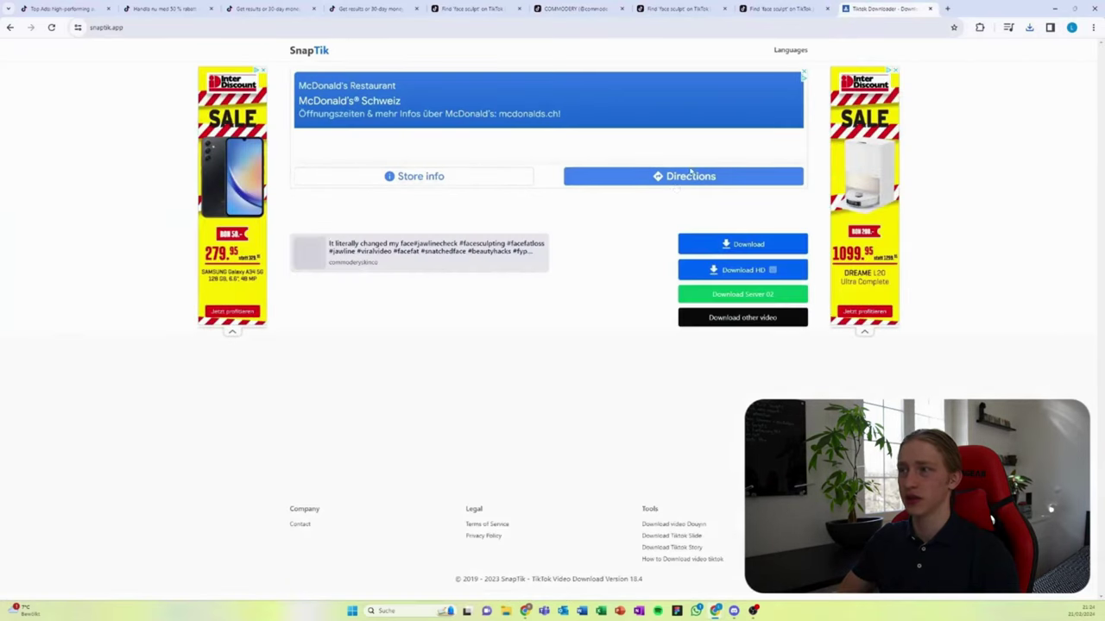
Step: Recheck the 'It literally changed my face' video, then clear SnapTik for the next link
left_click(677, 8)
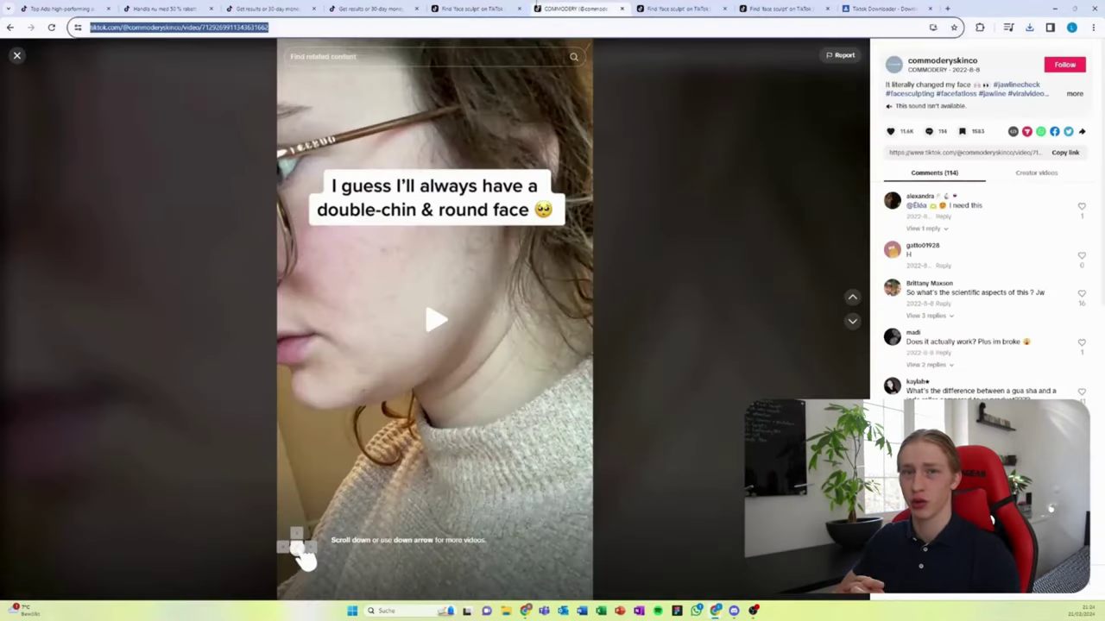
left_click(473, 8)
left_click(881, 8)
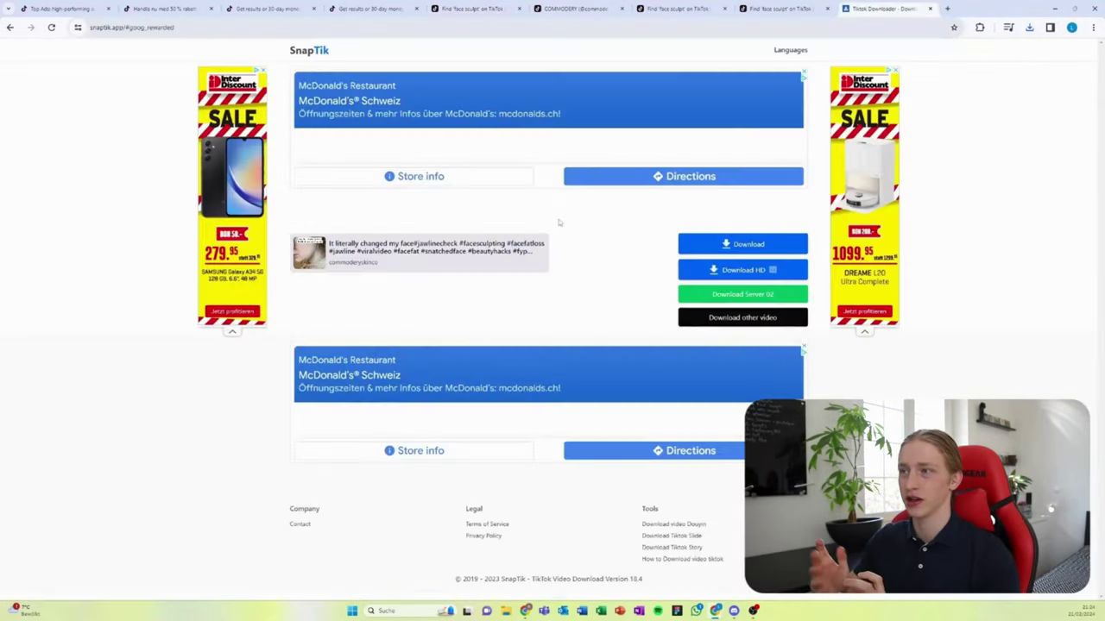
left_click(742, 318)
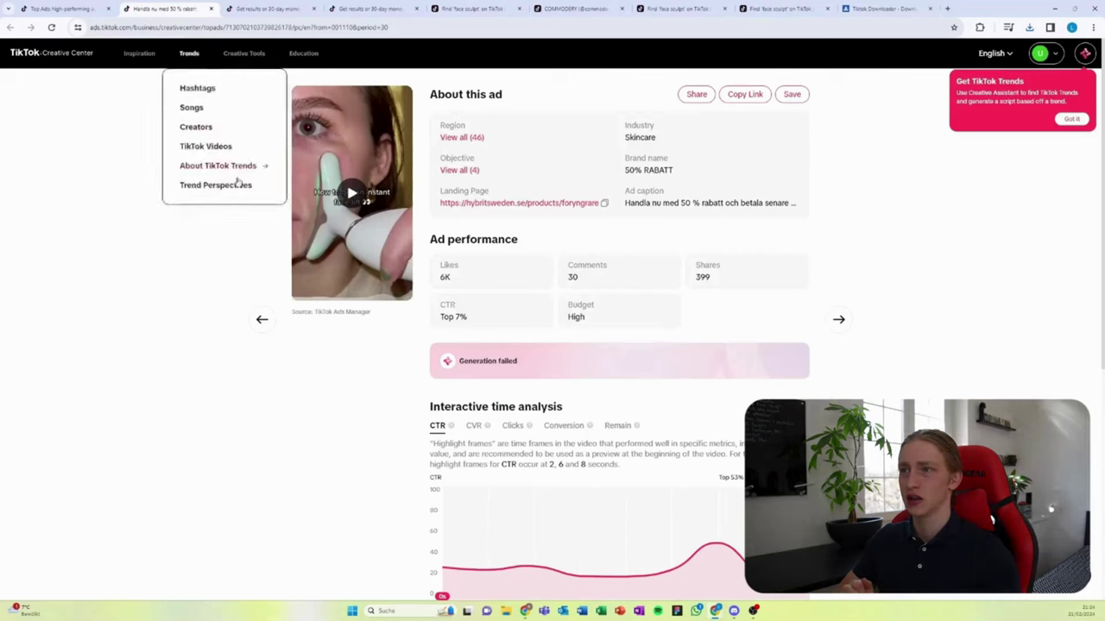
Step: Save the first Creative Center ad as creativesculpt1, using its video source URL from DevTools mobile view
right_click(393, 375)
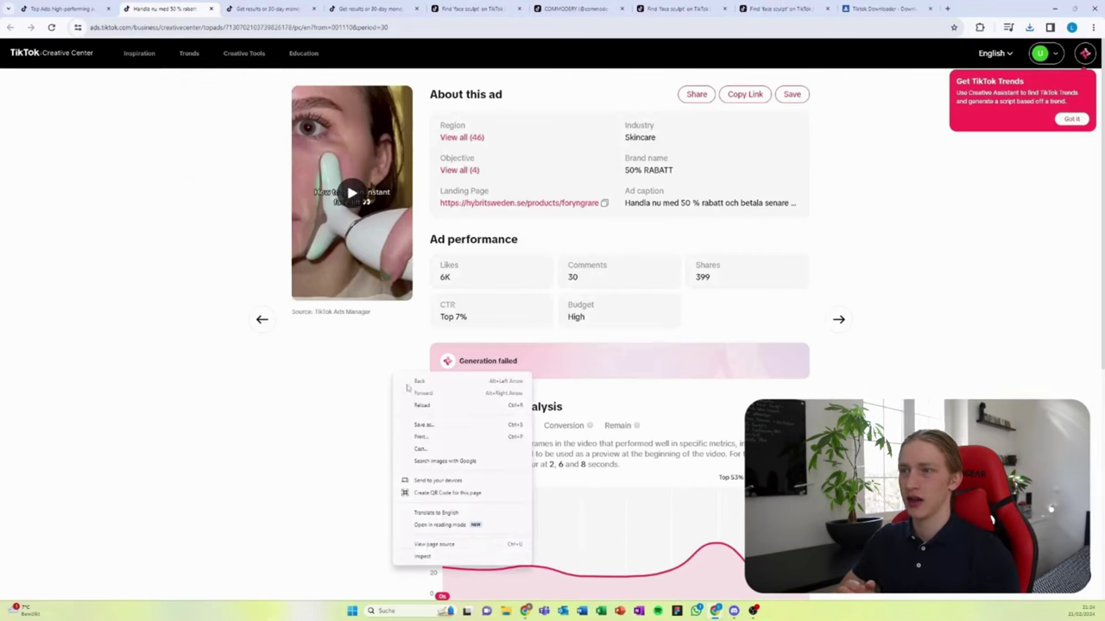
left_click(422, 557)
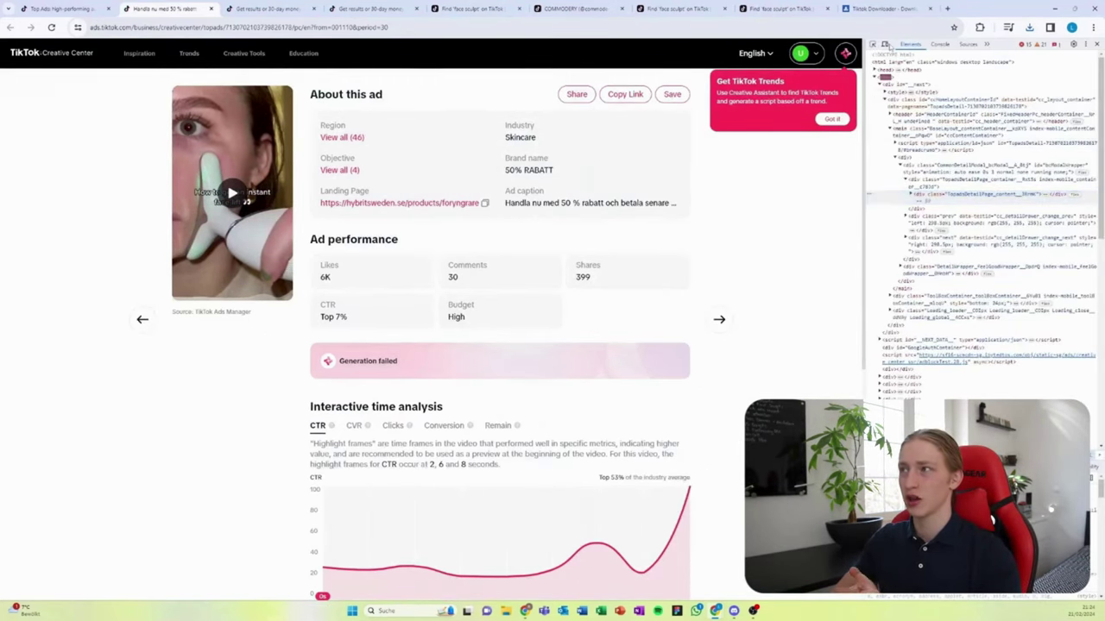
key("ctrl+shift+m")
right_click(434, 258)
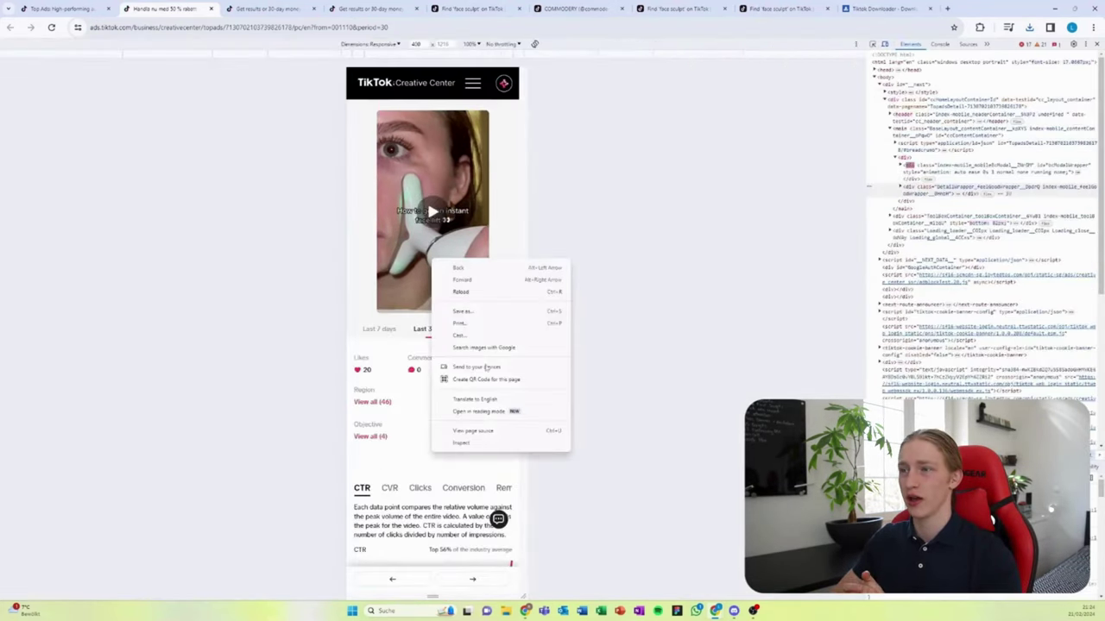
left_click(457, 443)
double_click(1018, 233)
key("ctrl+c")
left_click(947, 8)
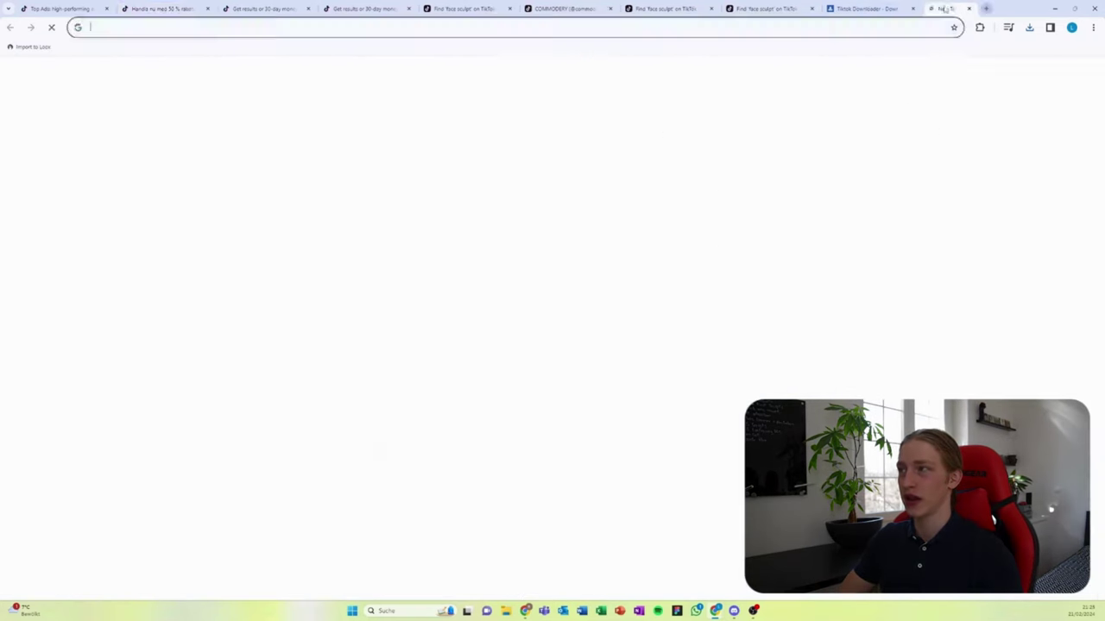
key("ctrl+v")
key("Return")
right_click(592, 228)
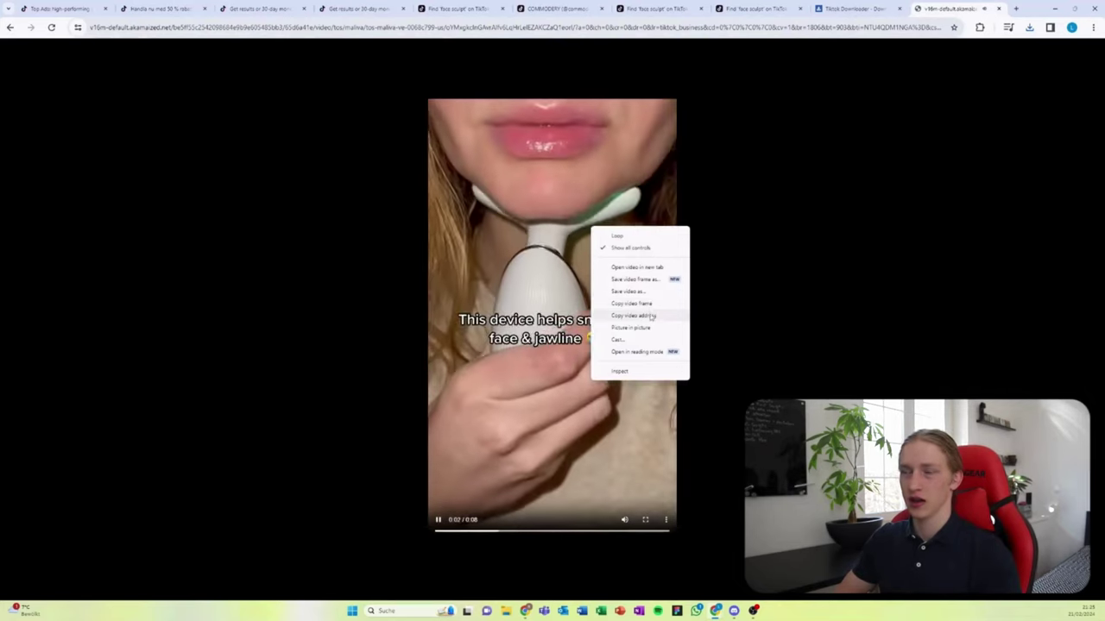
left_click(646, 293)
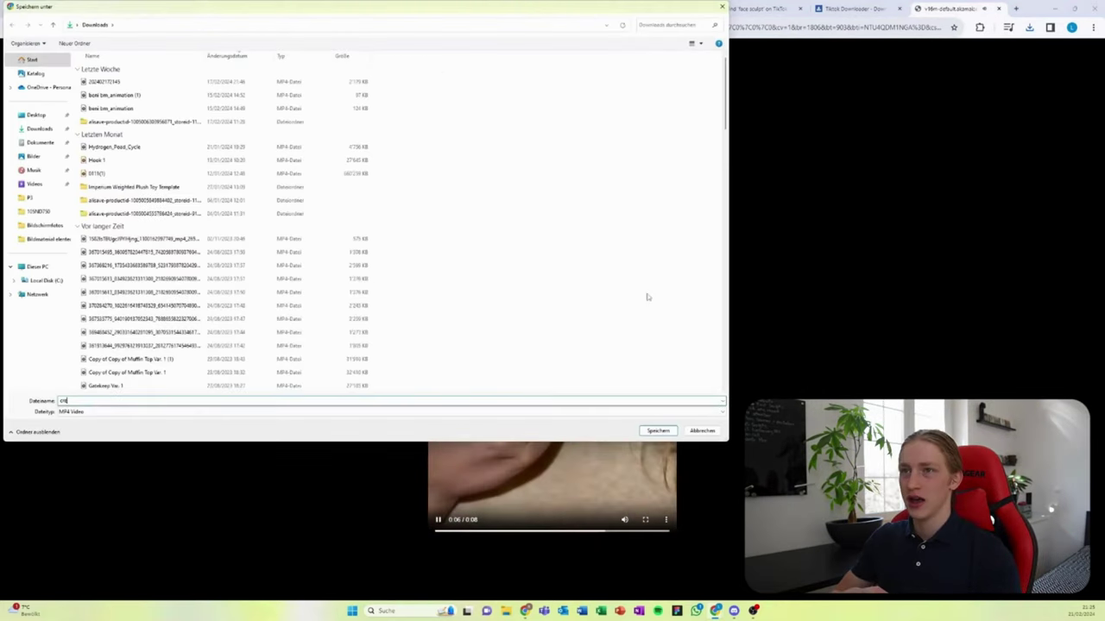
type("creativesculpt1")
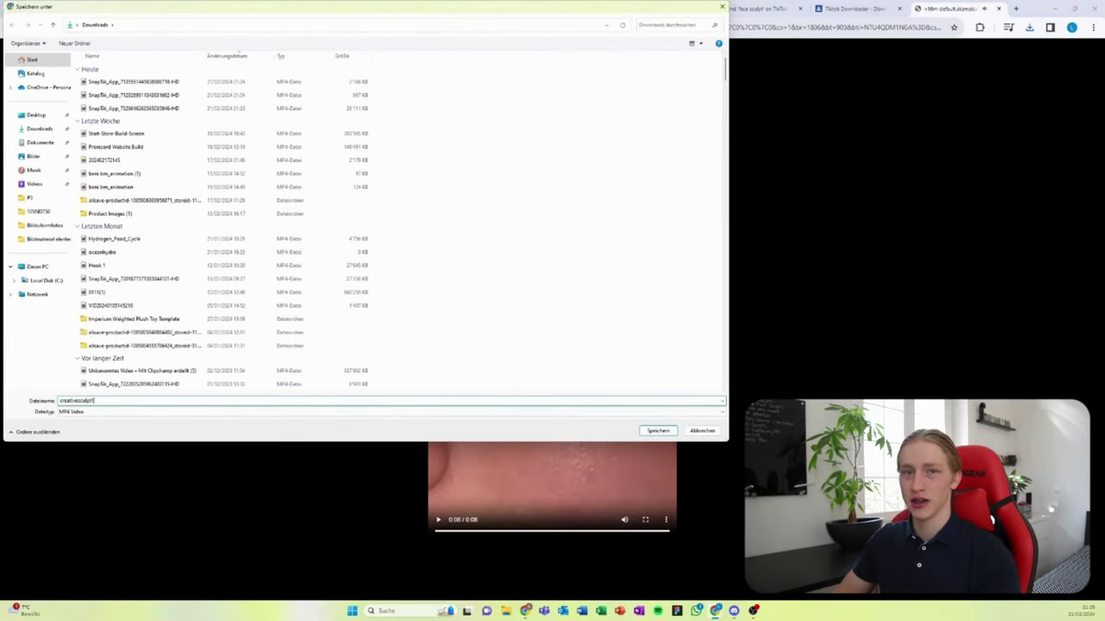
left_click(658, 431)
Step: Save the second ad's source video as creativesculpt2 and close the raw video tab
left_click(258, 9)
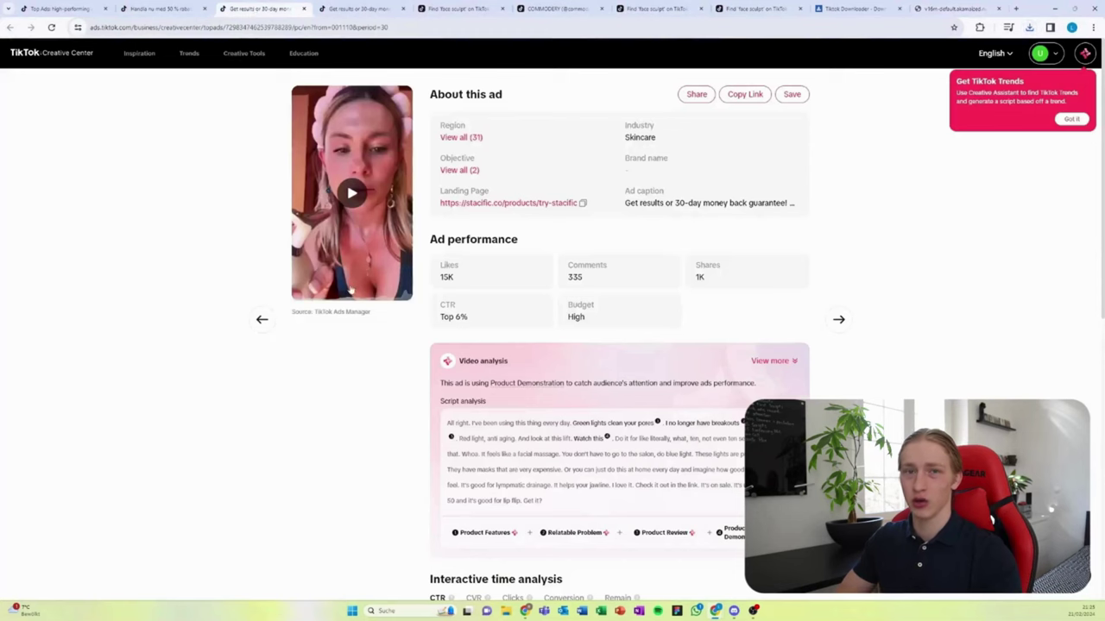
right_click(361, 397)
left_click(406, 389)
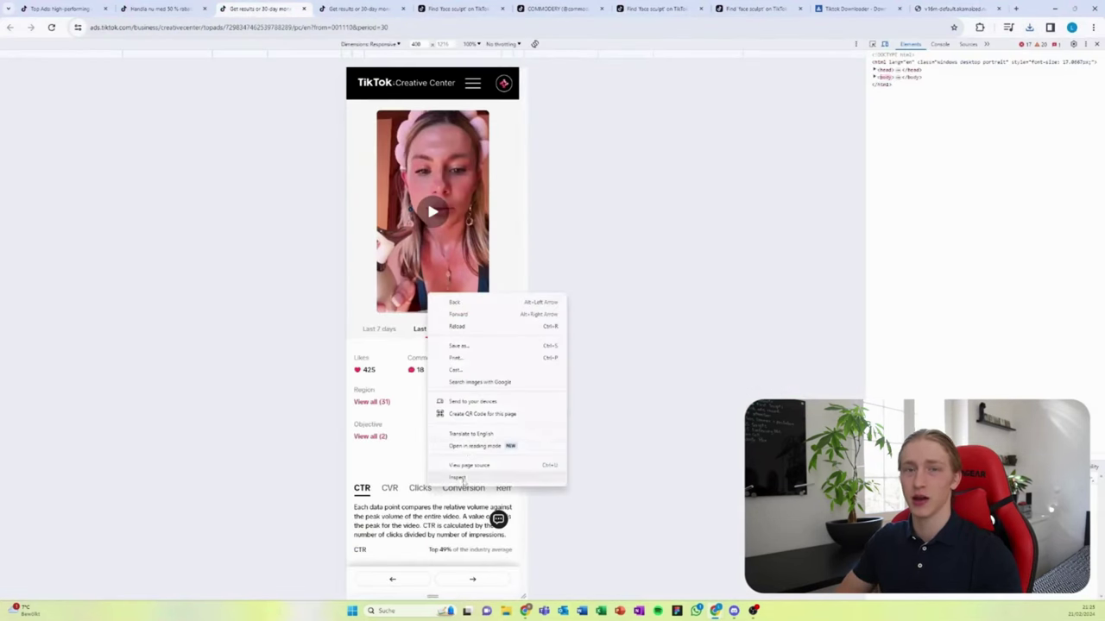
left_click(458, 477)
left_click(1003, 240, "ctrl")
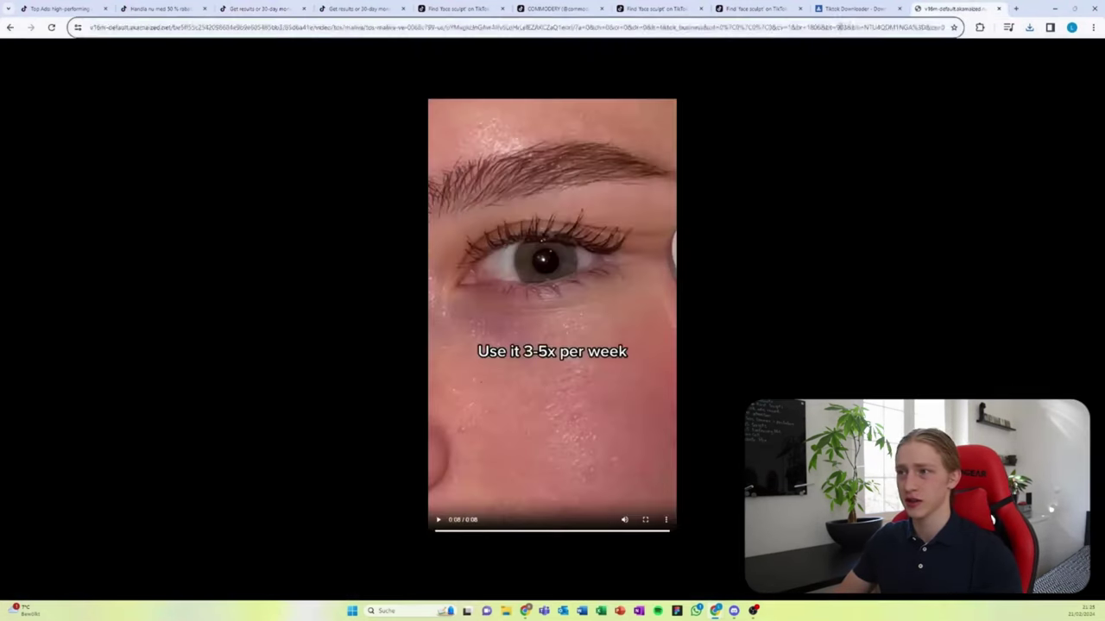
right_click(635, 289)
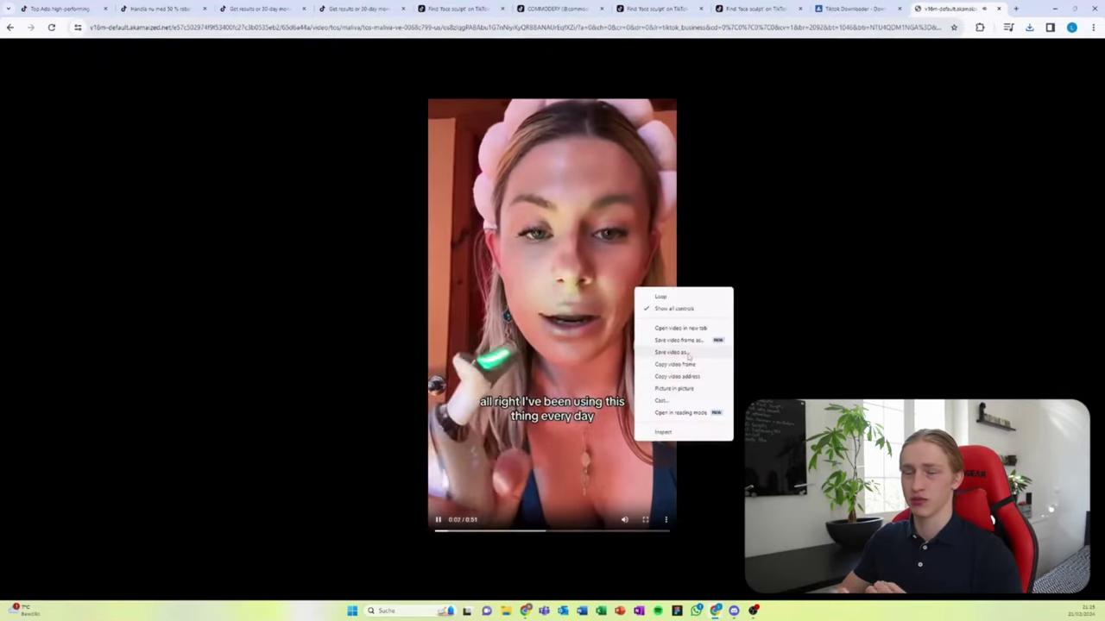
left_click(689, 356)
type("creatives")
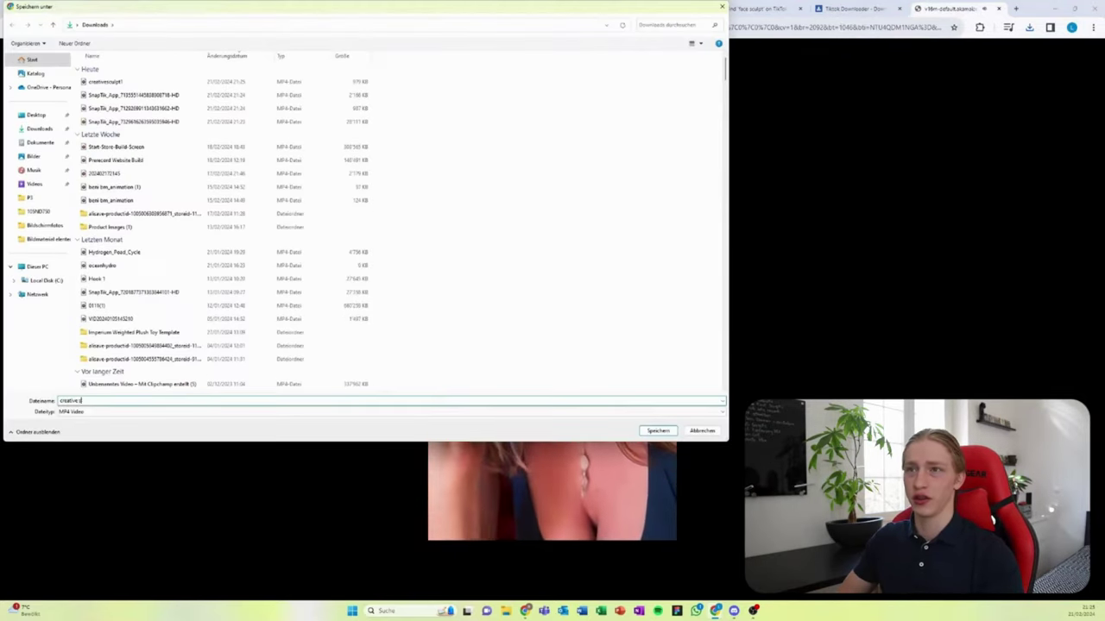
type("culpt2")
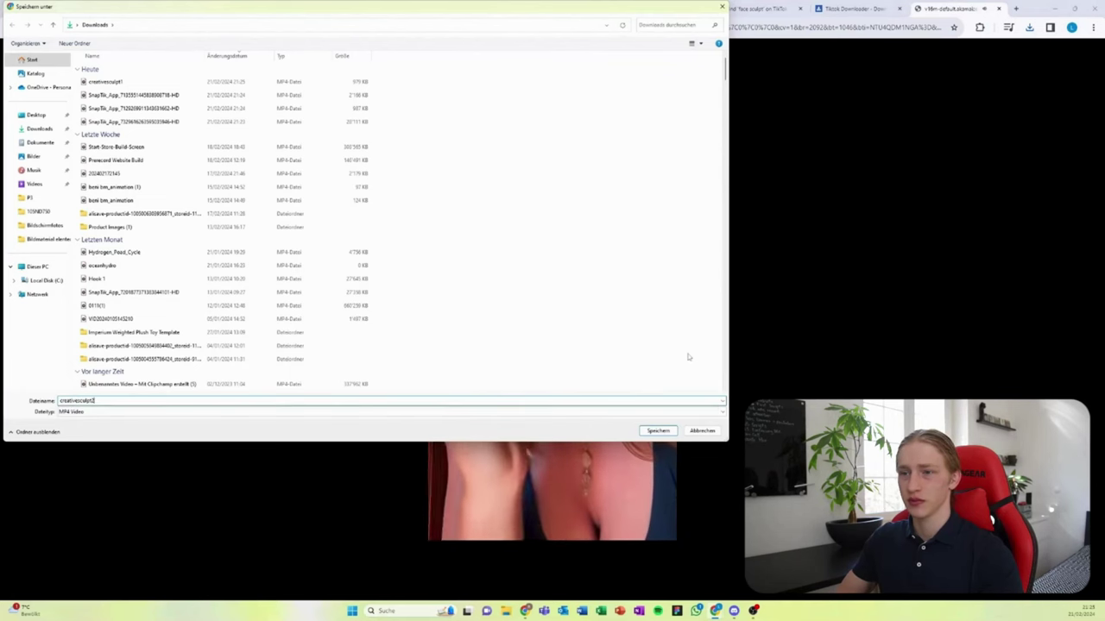
left_click(656, 429)
key("ctrl+w")
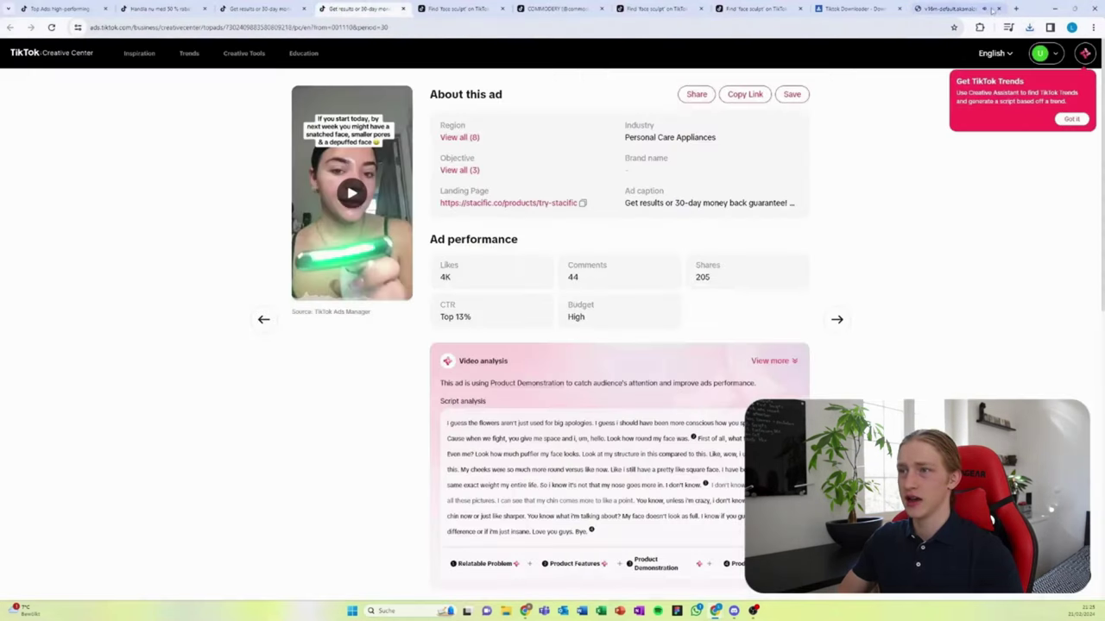
Step: Save the third ad's source video as creative3
right_click(337, 237)
left_click(366, 418)
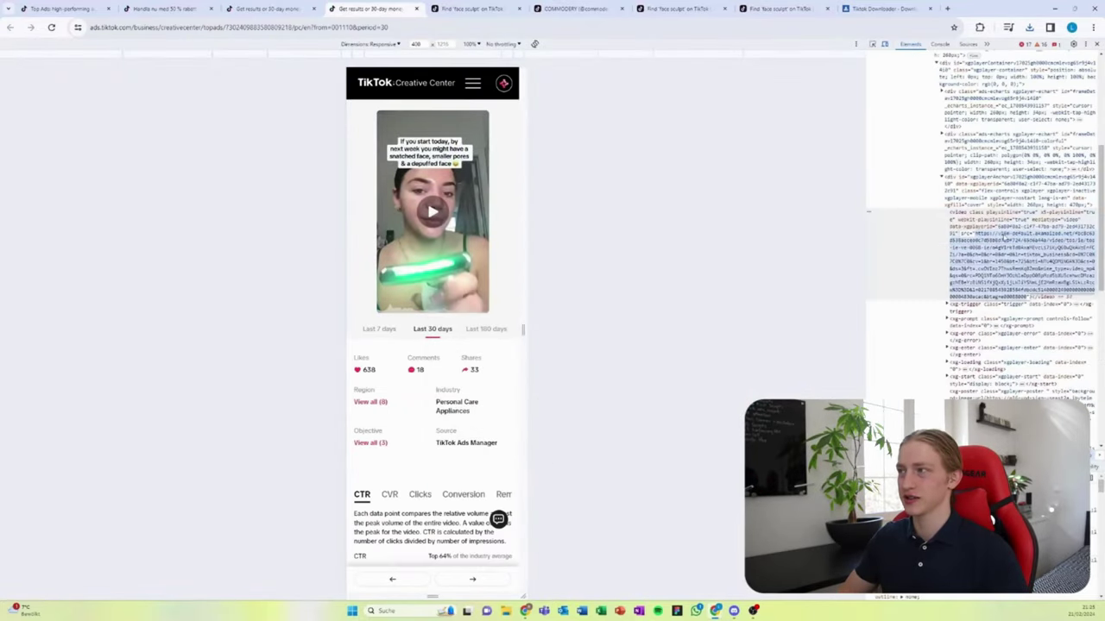
key("ctrl+t")
key("ctrl+v")
key("Return")
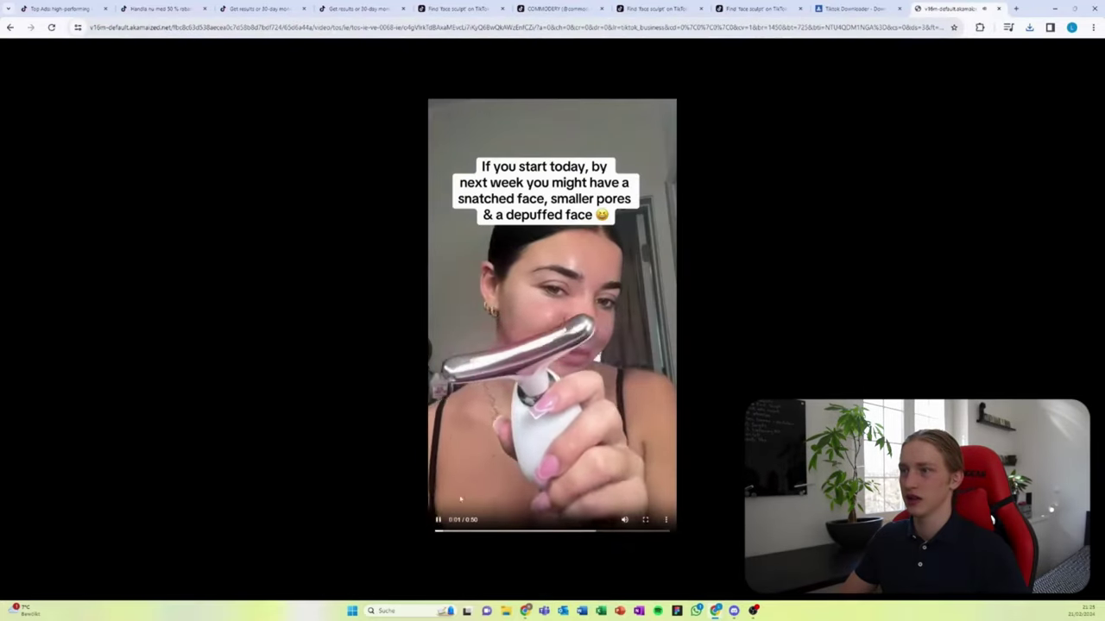
right_click(627, 284)
left_click(663, 348)
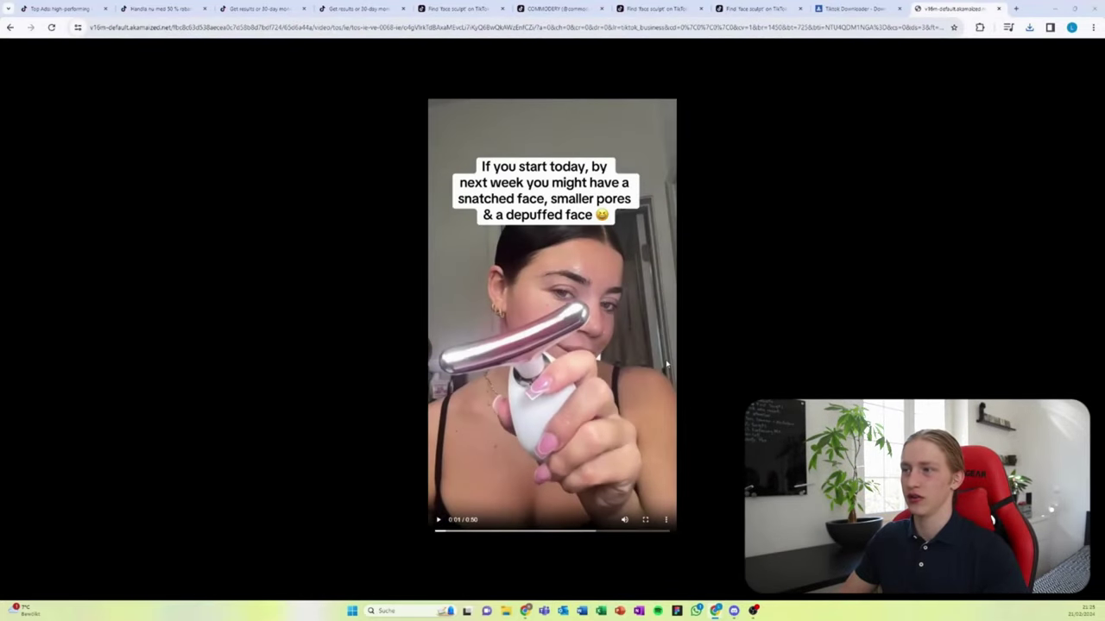
type("creative3")
left_click(658, 433)
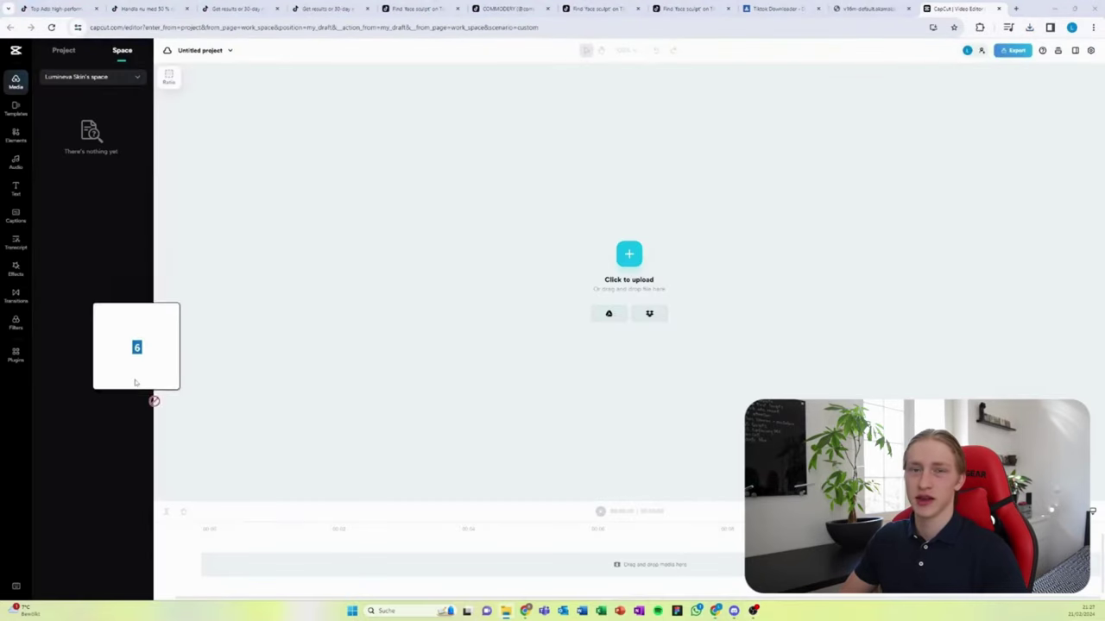
Step: Add the downloaded face-sculpt clips to CapCut's media and export the compiled video as a download
left_click_drag(136, 382, 87, 188)
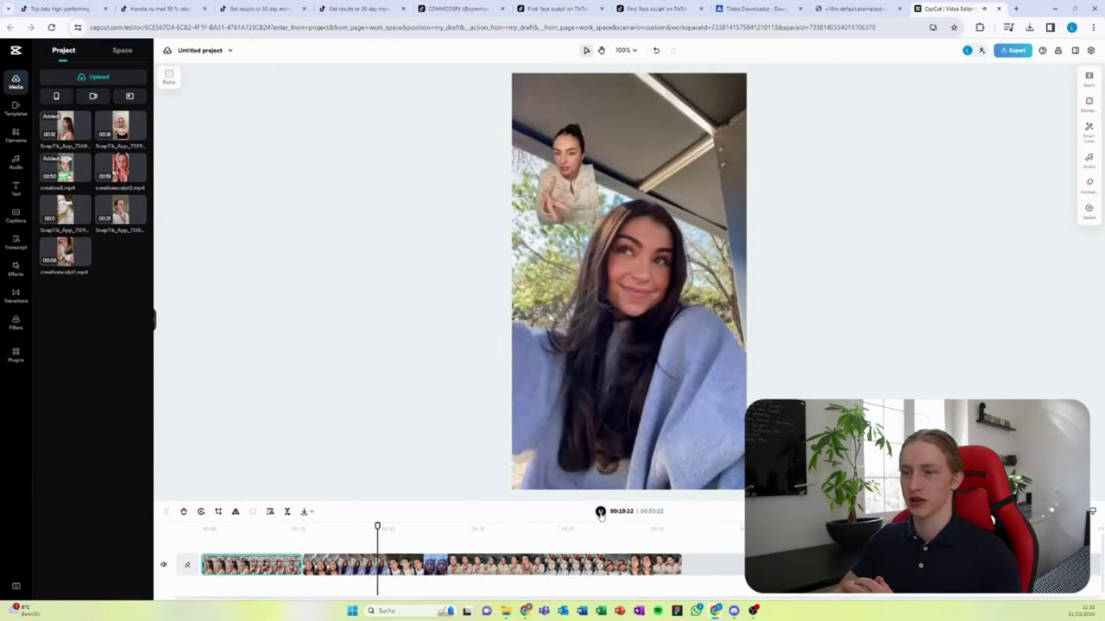
left_click(1012, 50)
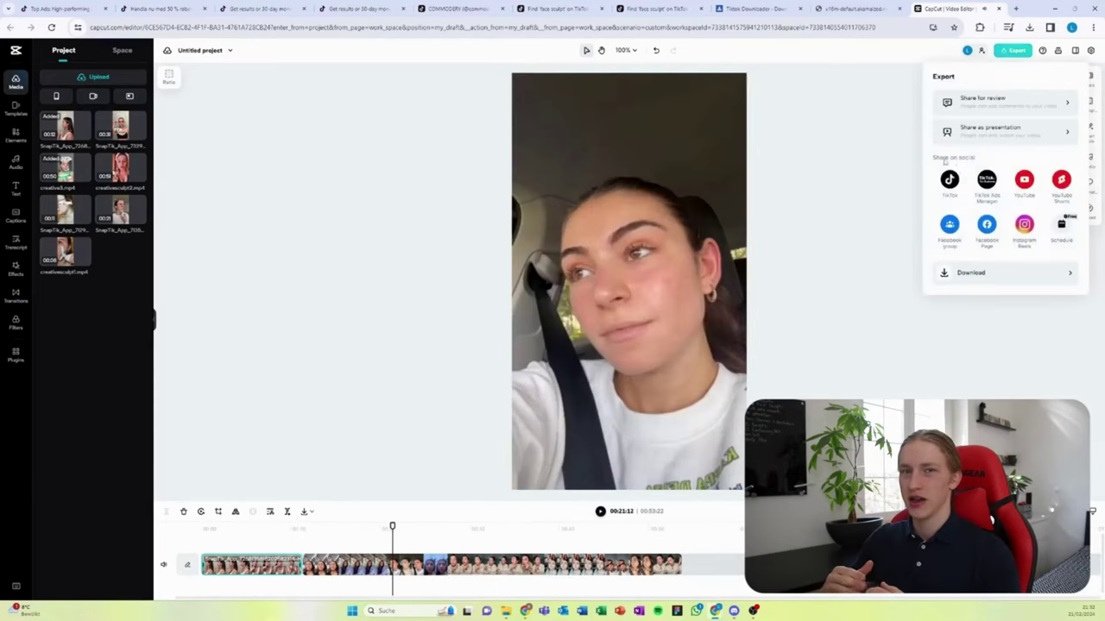
left_click(975, 101)
left_click(974, 336)
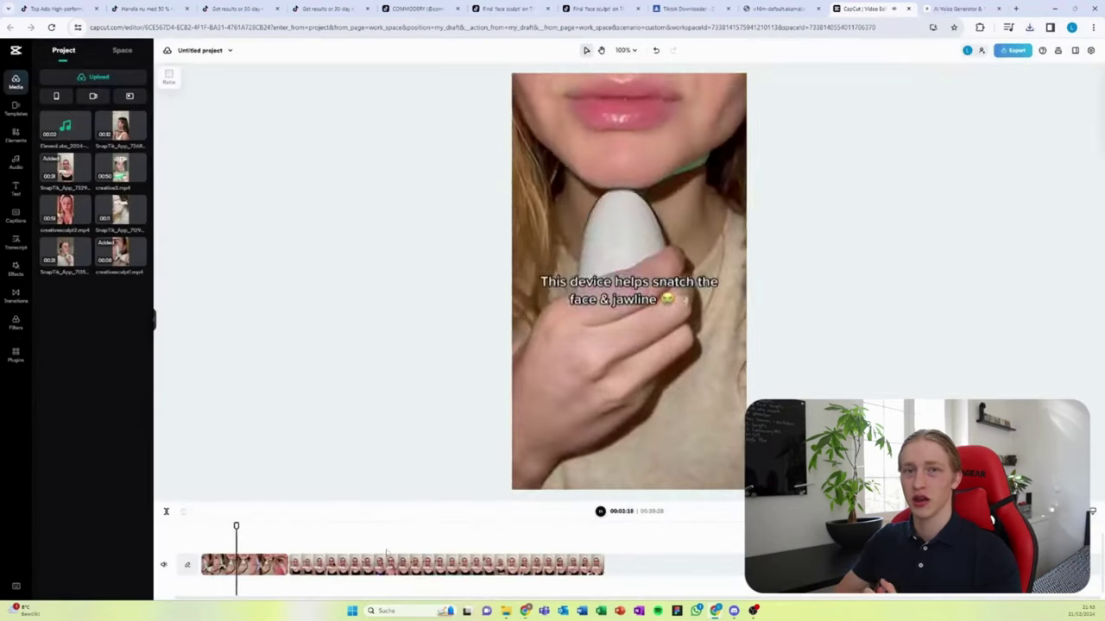
Step: Review the clips on the timeline and export the compiled video again
left_click(246, 565)
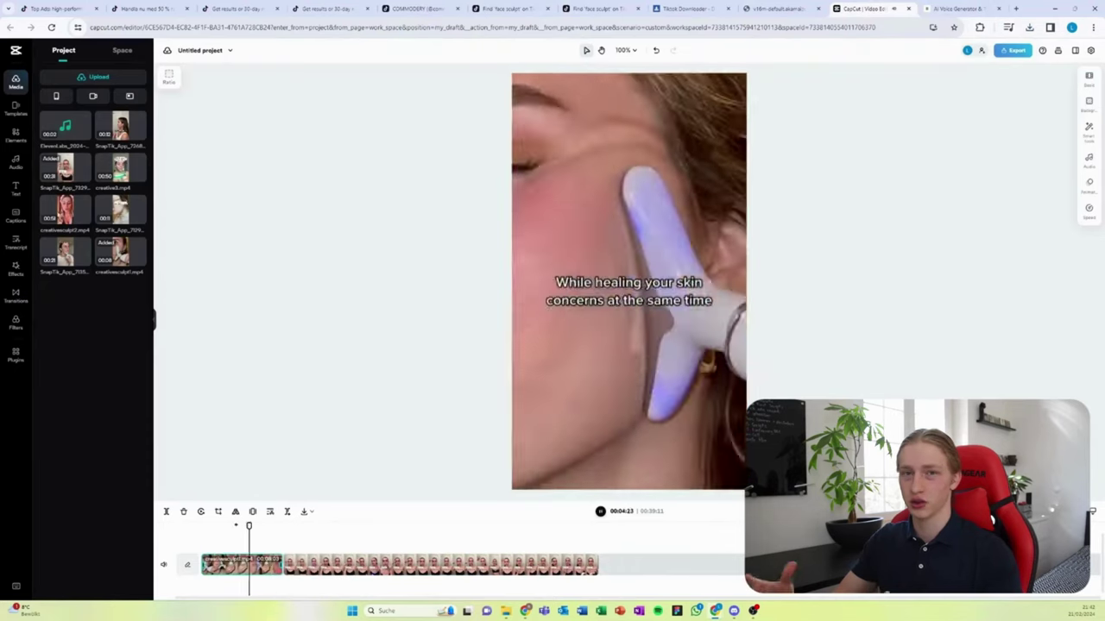
left_click(306, 528)
left_click(1021, 52)
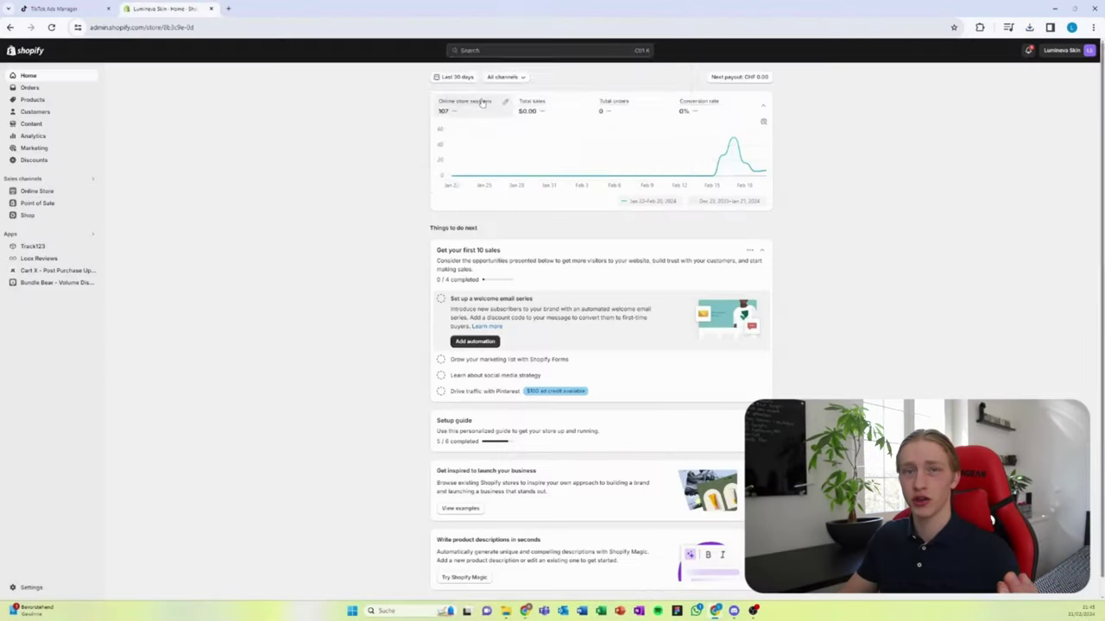
key("ctrl+k")
Step: Search 'tiktok' in the admin and install the TikTok app from its App Store listing
type("tiktok")
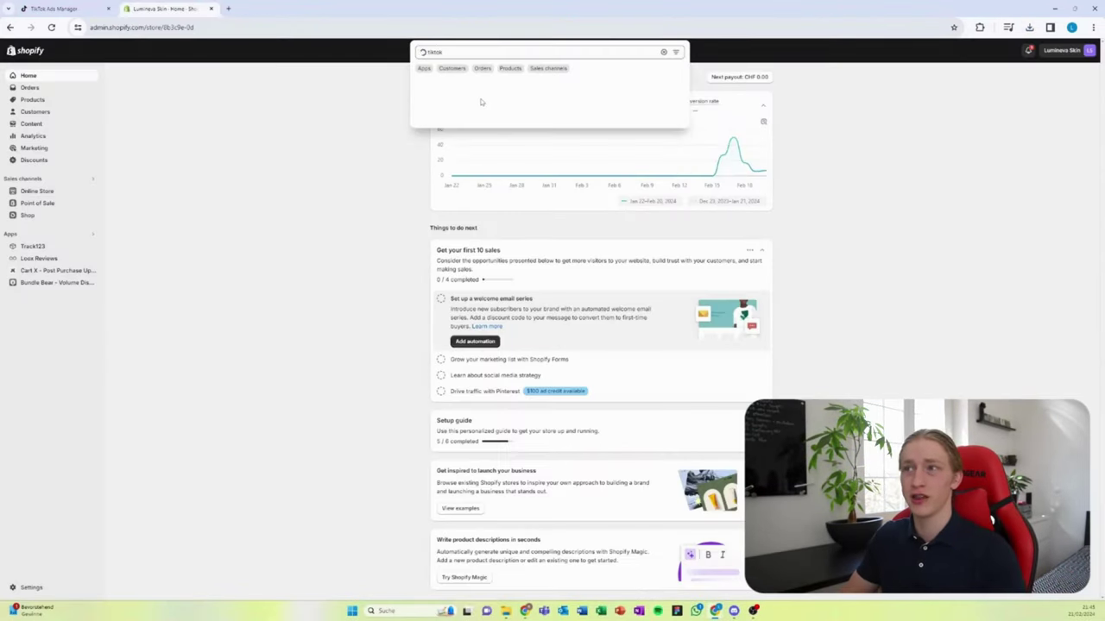
left_click(478, 100)
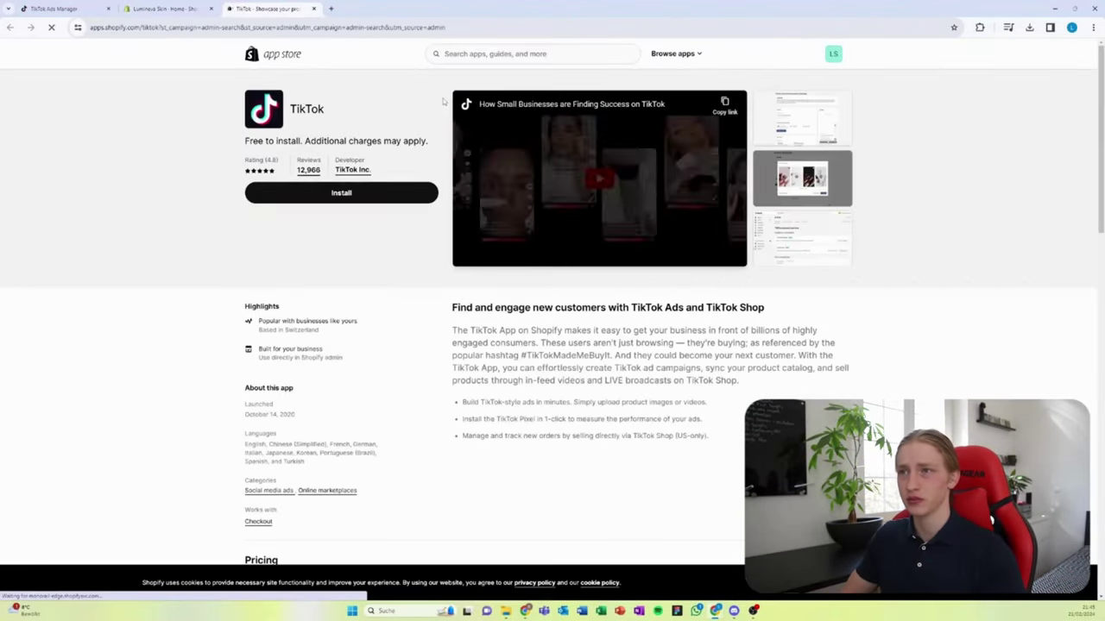
left_click(341, 194)
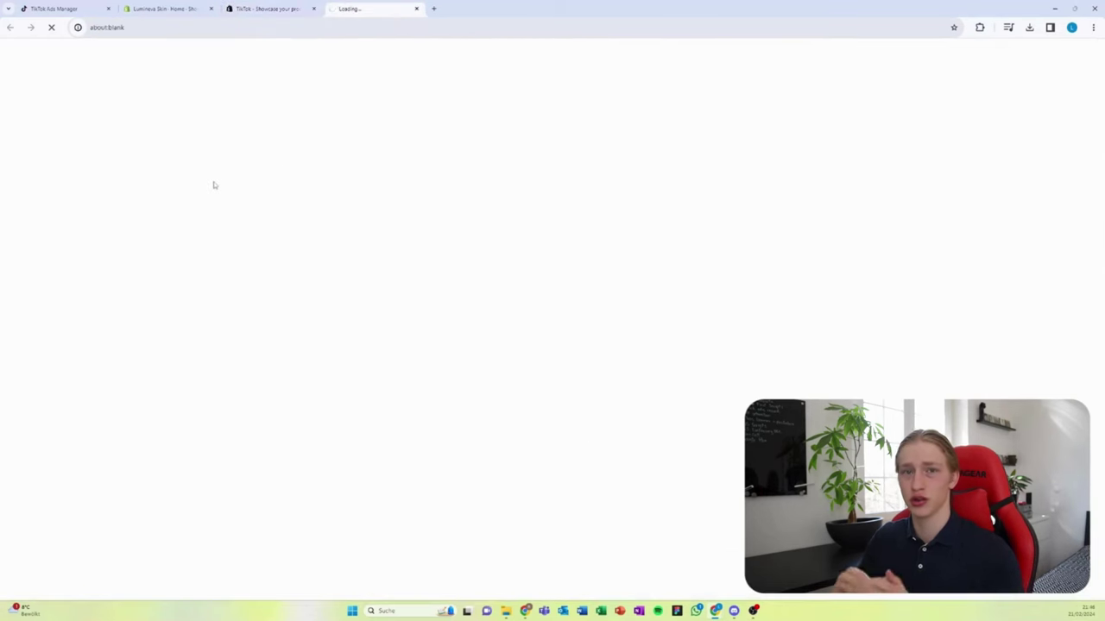
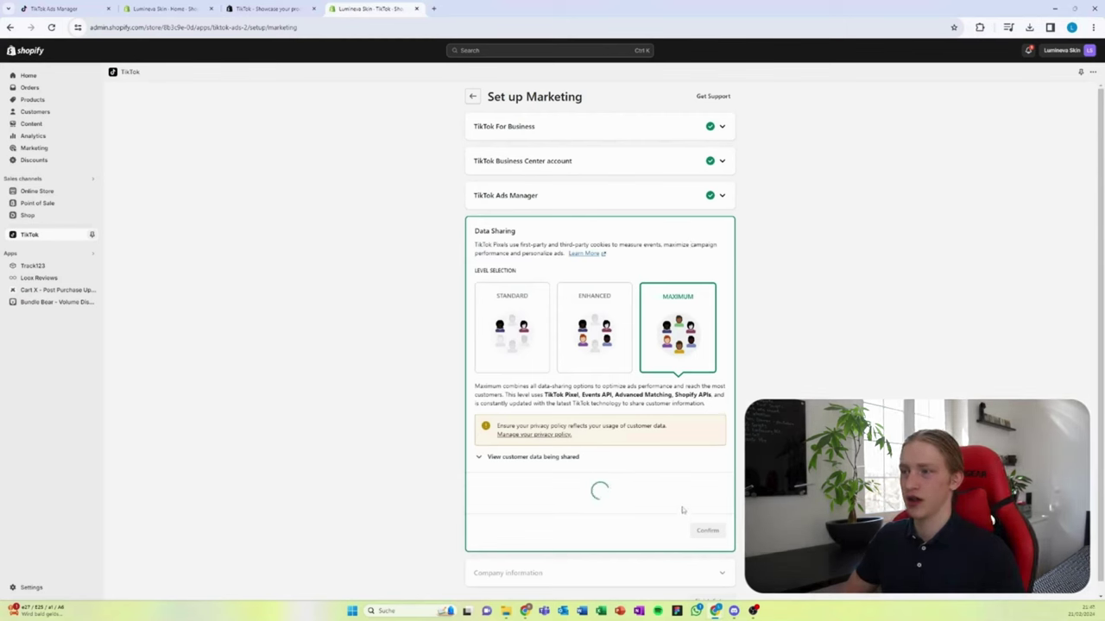
Step: Keep Maximum data sharing and complete all five TikTok marketing setup sections in Shopify
left_click(706, 522)
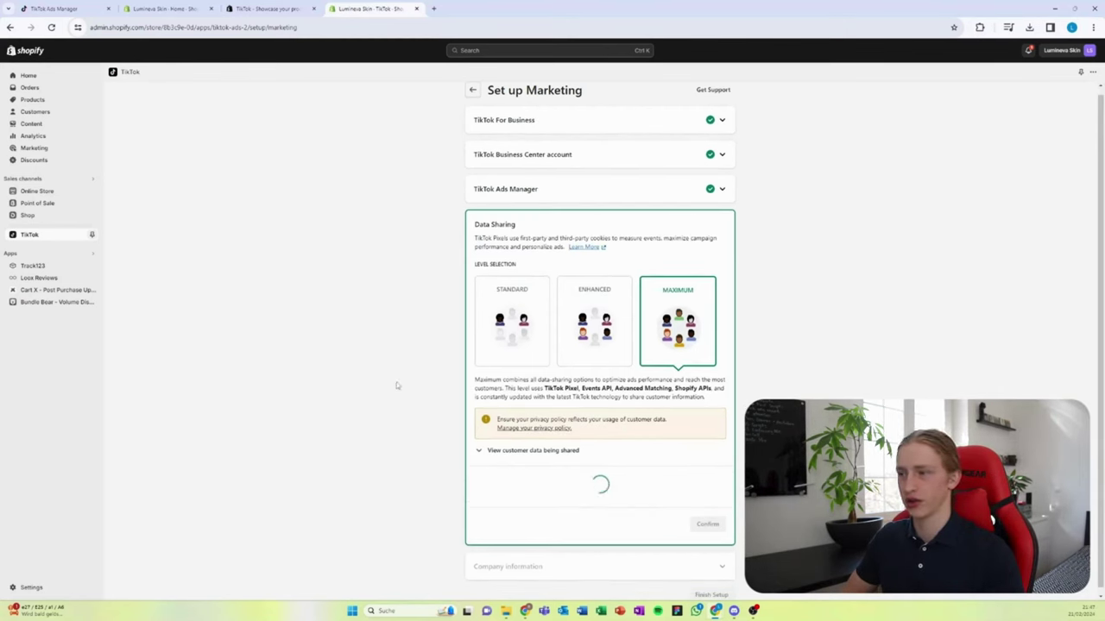
left_click(715, 293)
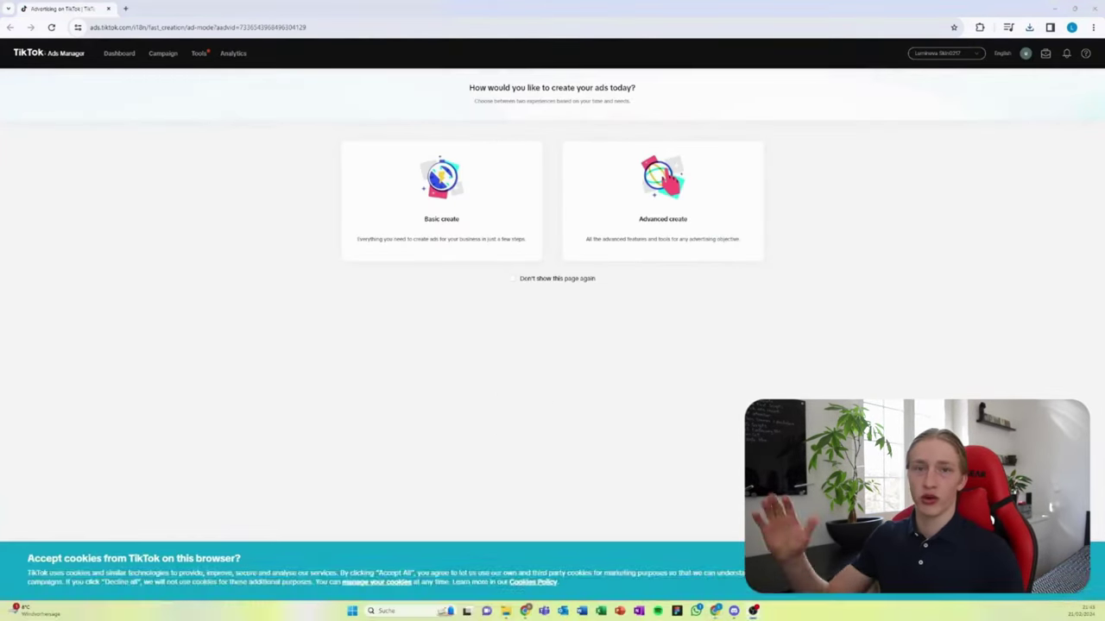
Step: Accept cookies and start an advanced campaign with the Website conversions objective
left_click(975, 570)
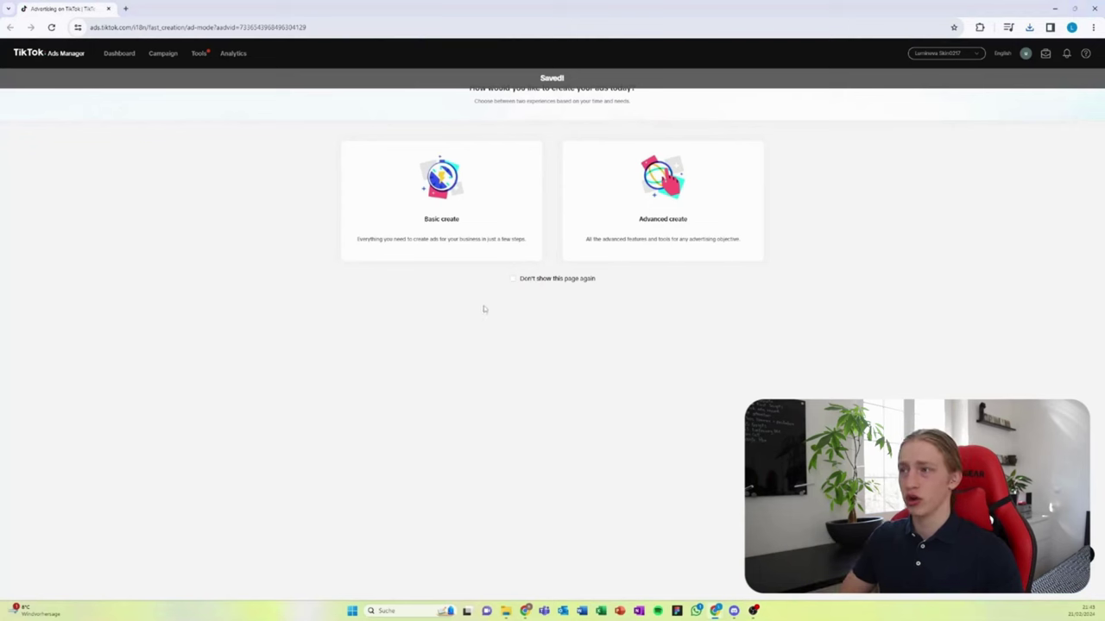
left_click(725, 233)
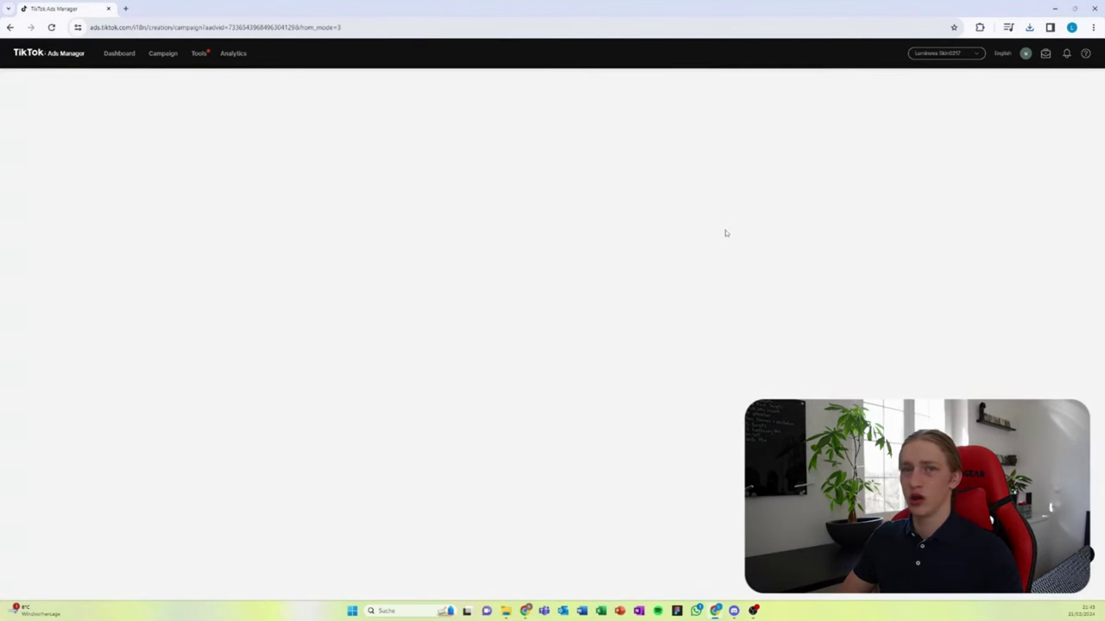
left_click(445, 312)
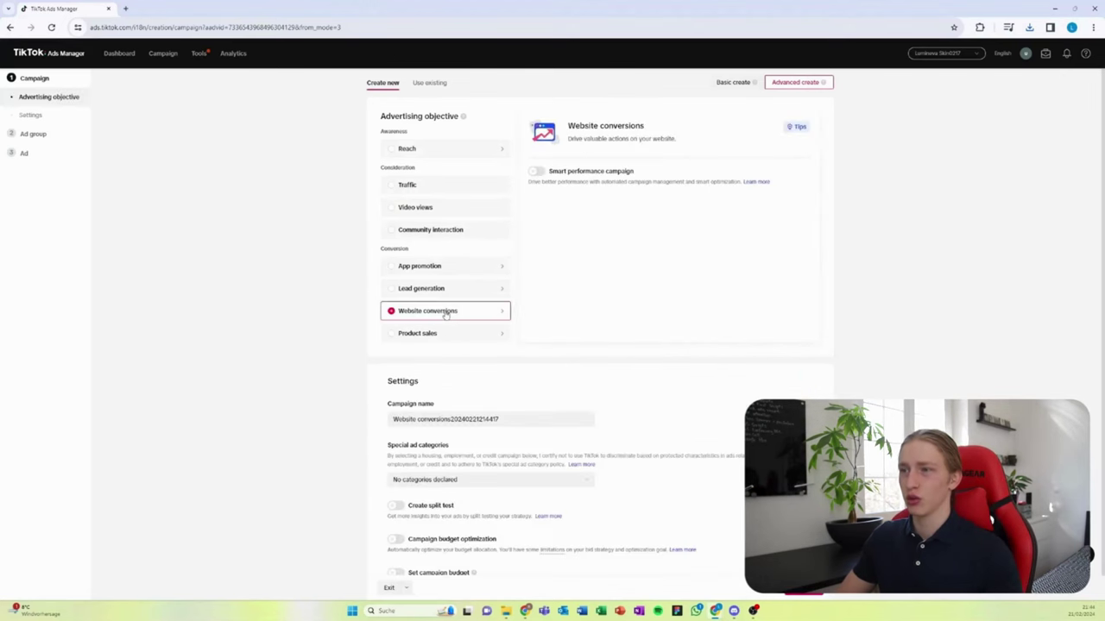
Step: Rename the campaign to Micro Sculpt and continue to the ad group settings
double_click(477, 420)
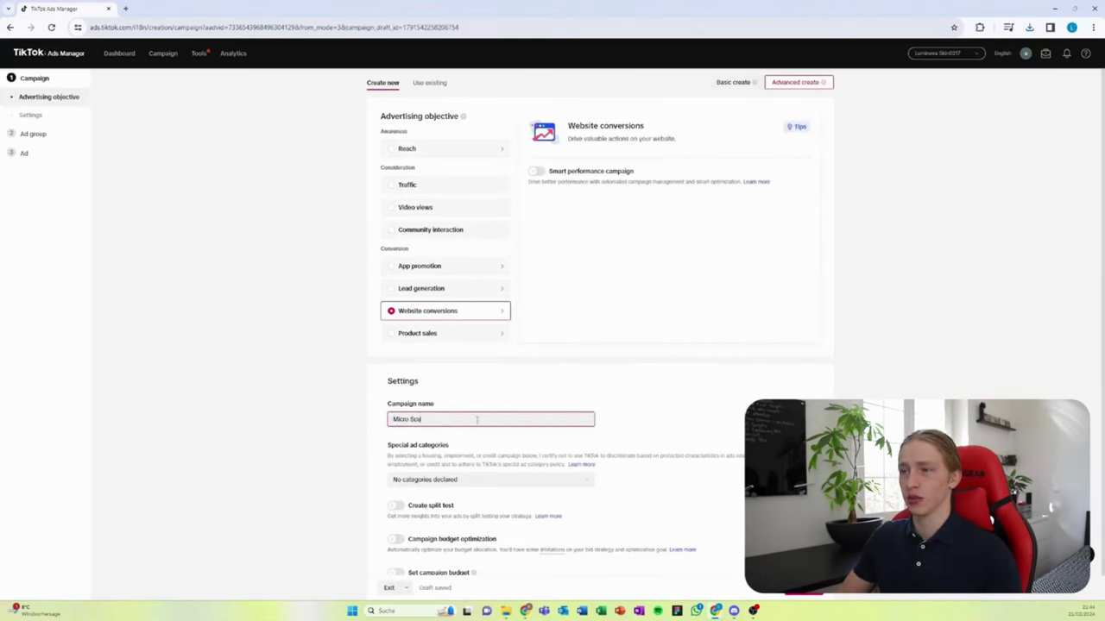
left_click(373, 441)
scroll(373, 440, "down", 1)
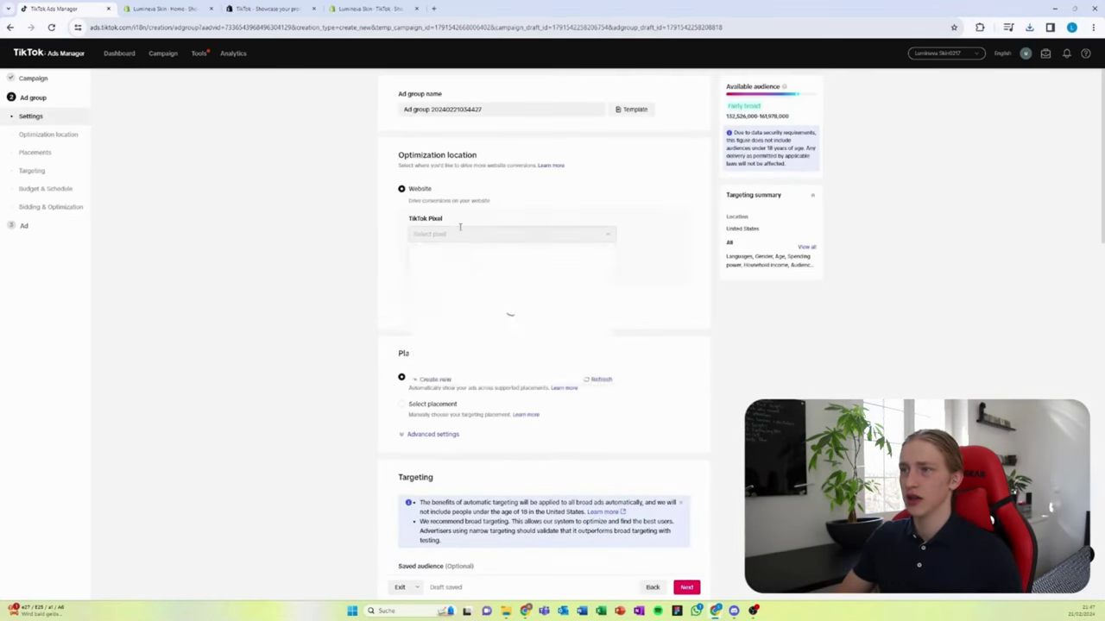
Step: Optimize for Complete Payment on the Shopify pixel and rename the ad group 'Testin'
left_click(477, 272)
left_click(486, 322)
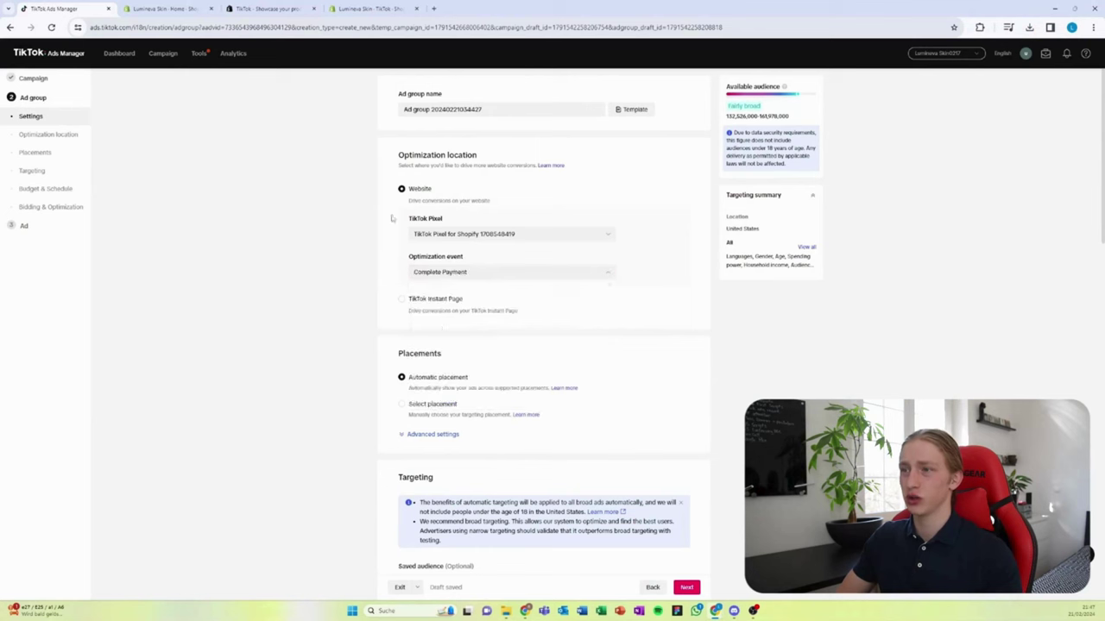
key("ctrl+a")
type("Testin")
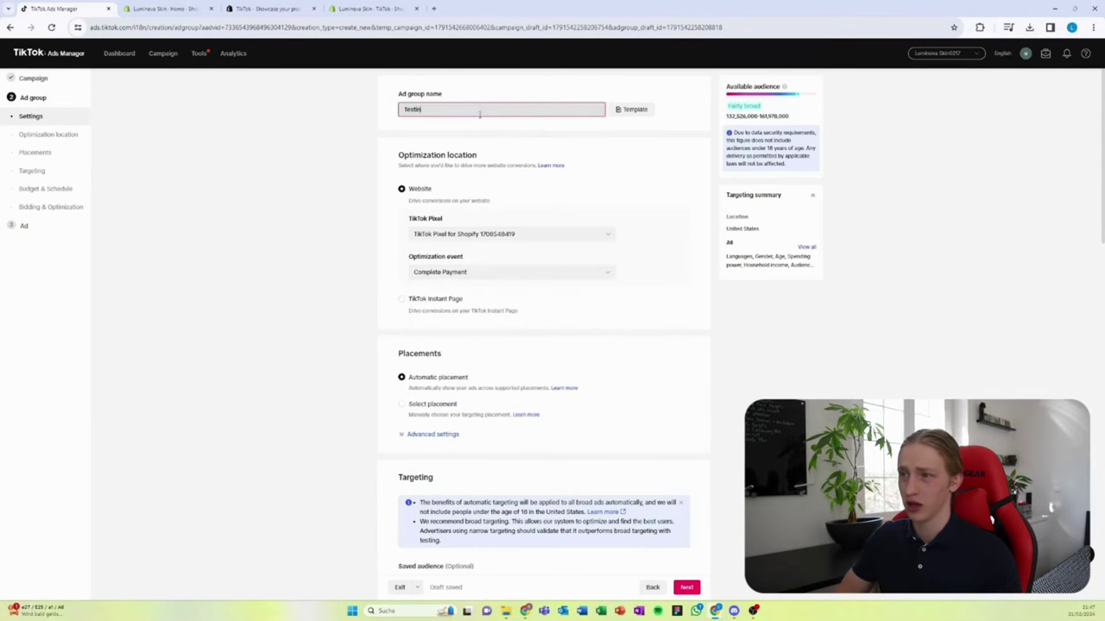
Step: Switch to selected placements, excluding Global App Bundle so ads run on TikTok only
scroll(382, 176, "down", 2)
left_click(402, 318)
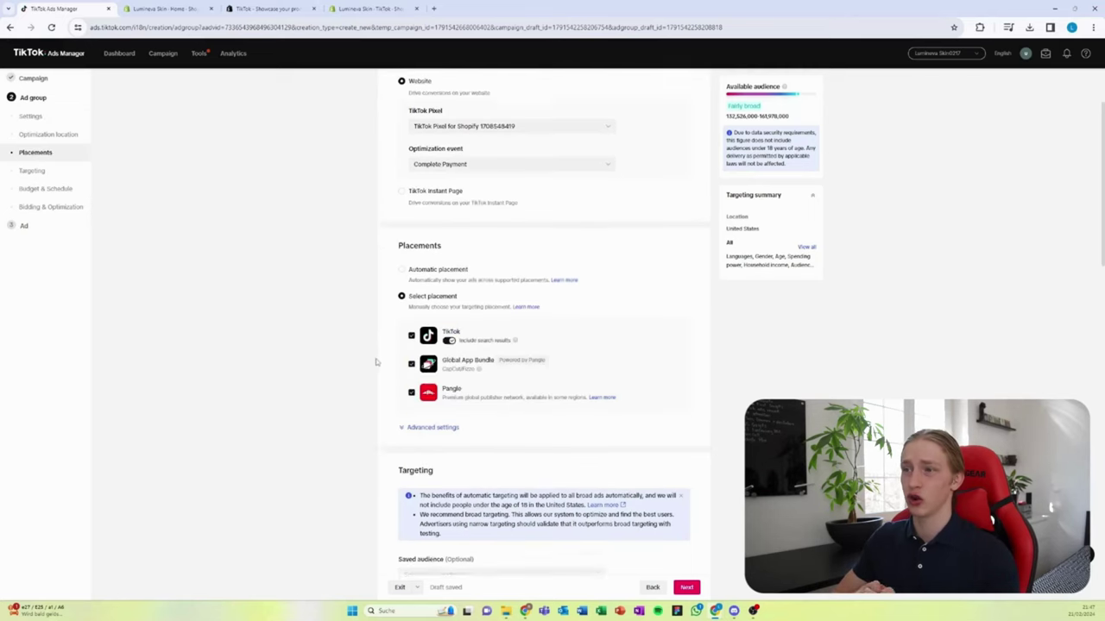
scroll(402, 318, "down", 1)
left_click(411, 343)
scroll(365, 376, "down", 4)
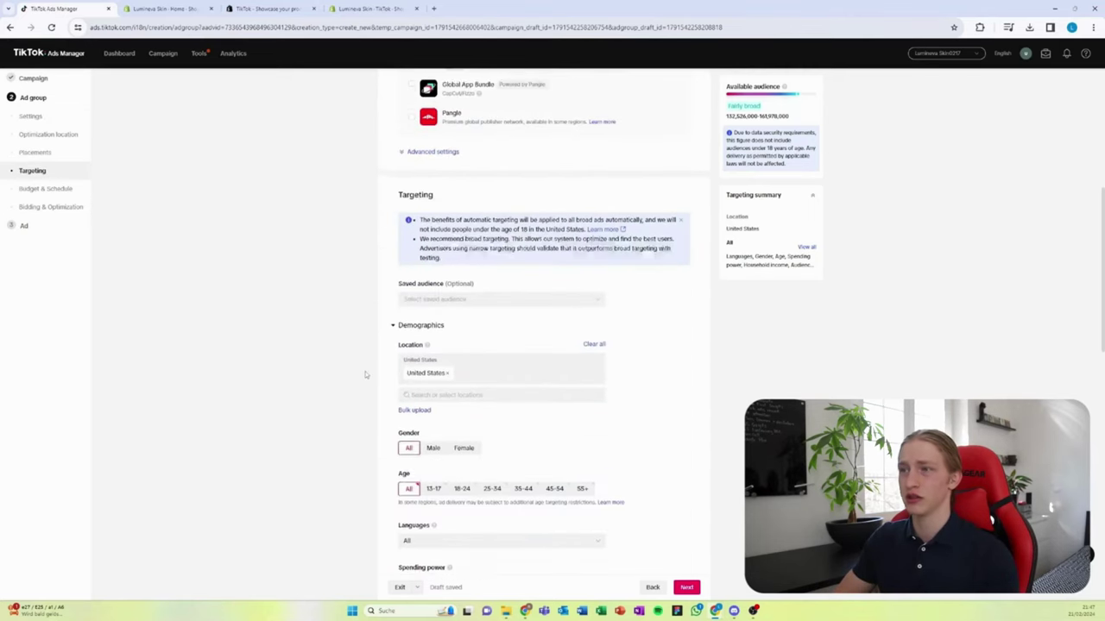
Step: Target women in every age group from 18-24 through 55+
left_click(463, 443)
left_click(462, 483)
left_click(492, 483)
left_click(524, 483)
left_click(555, 483)
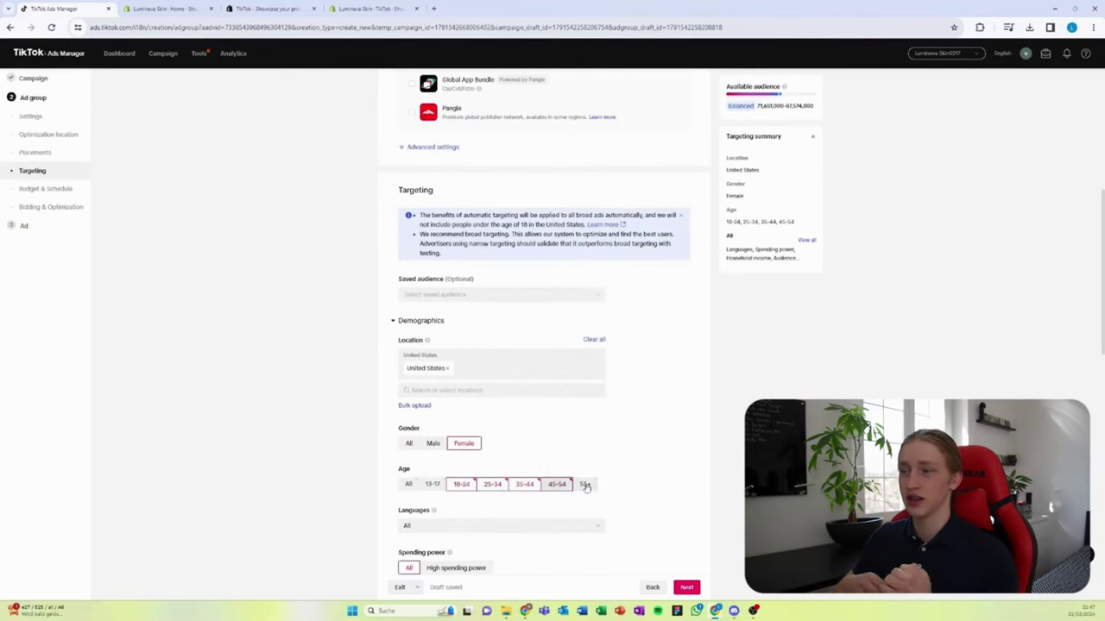
left_click(584, 485)
scroll(363, 434, "down", 2)
scroll(364, 433, "up", 2)
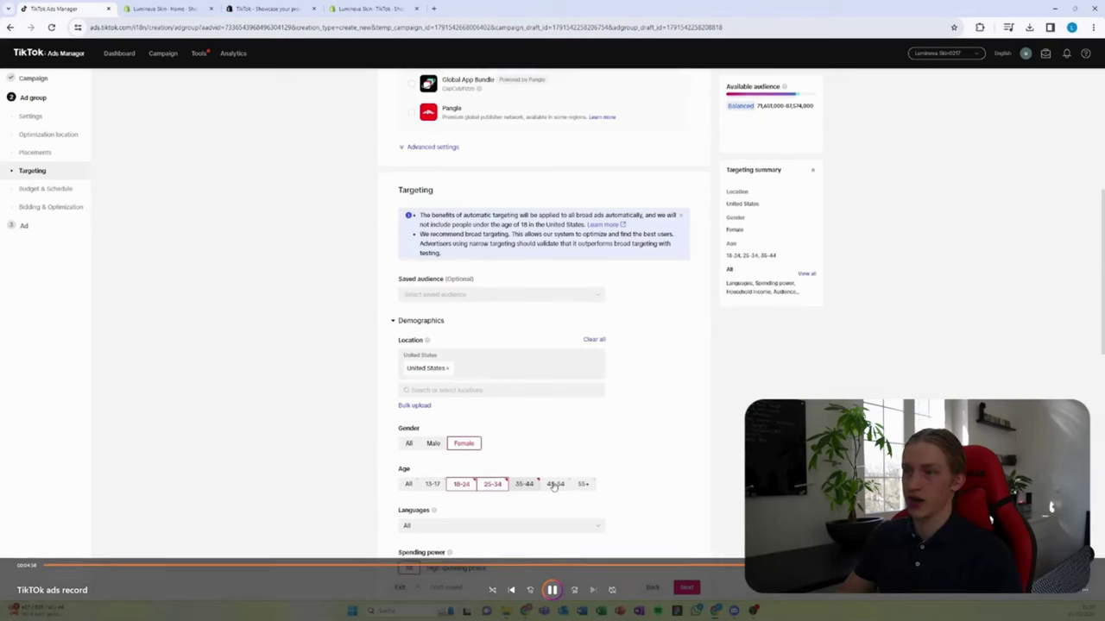
scroll(363, 437, "down", 6)
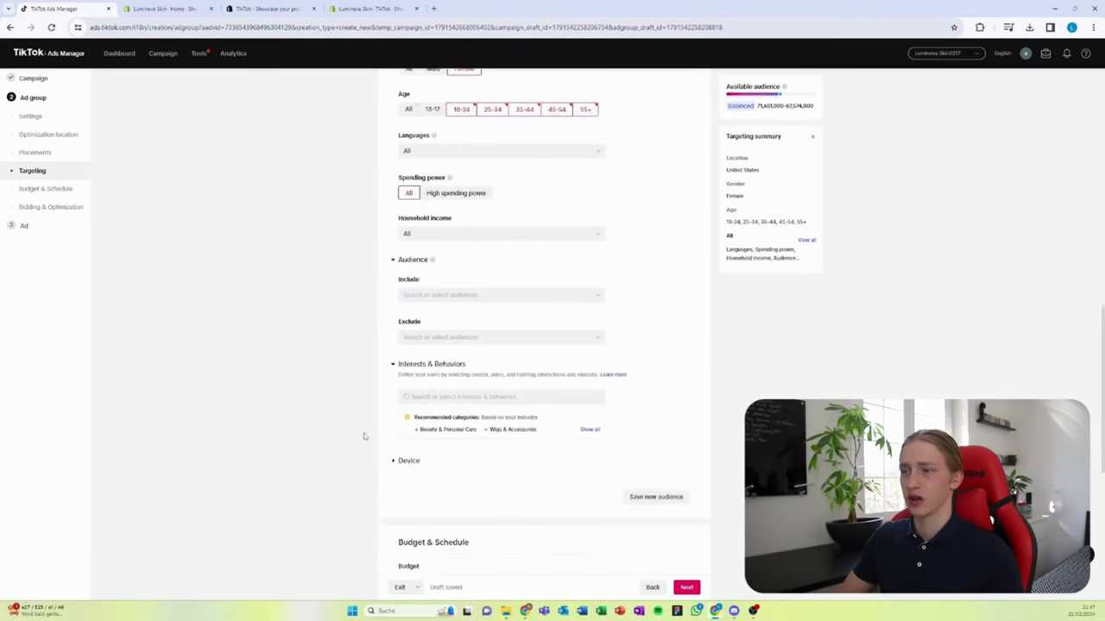
type("50")
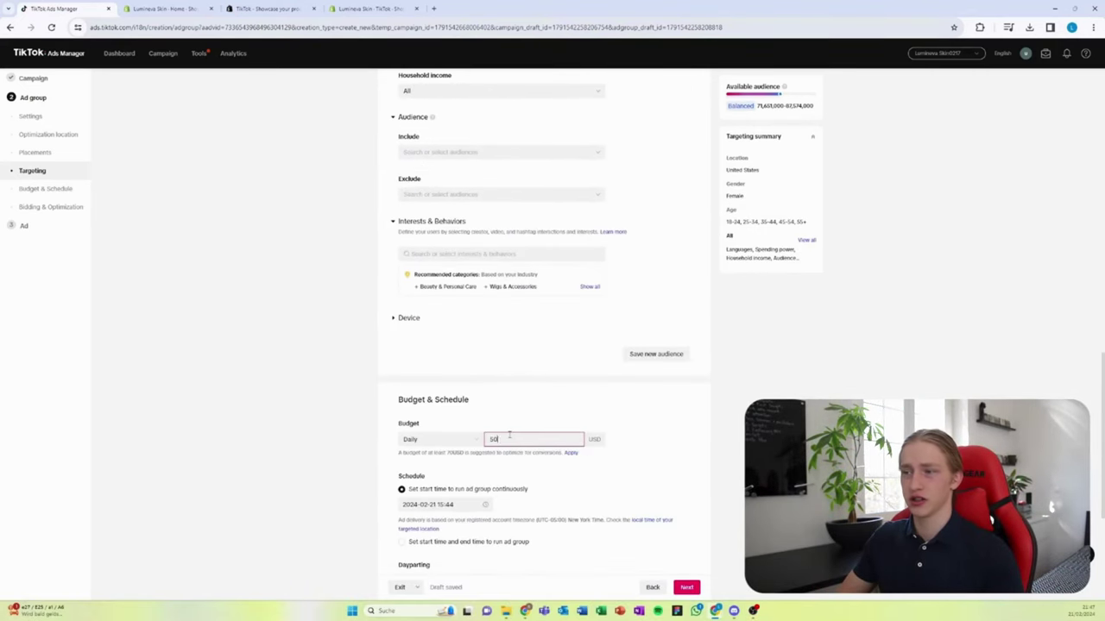
scroll(519, 394, "down", 1)
left_click(448, 418)
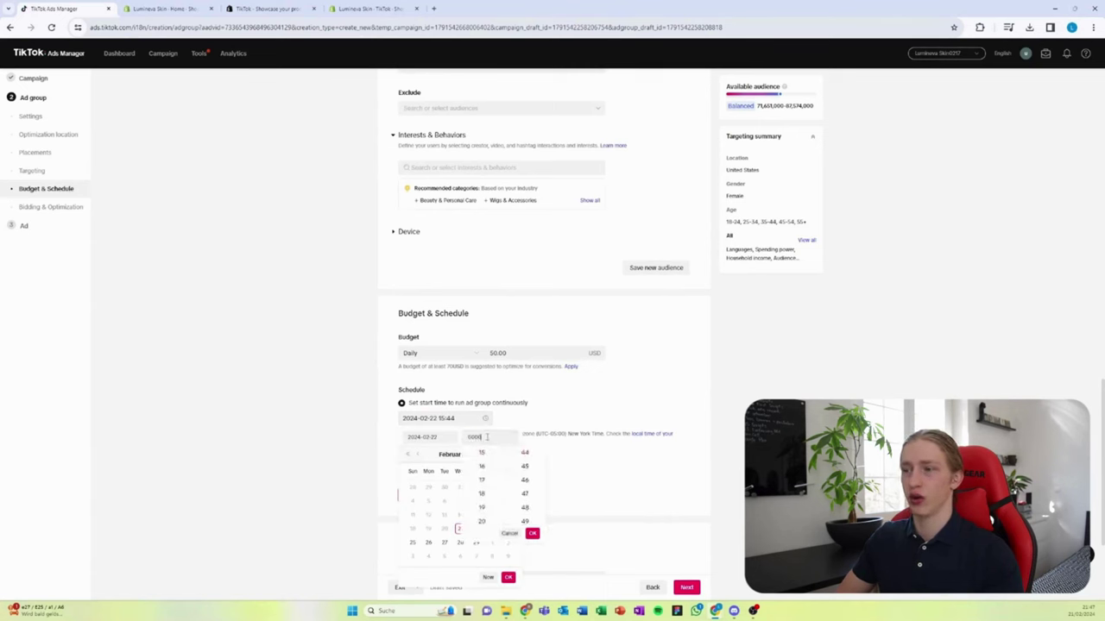
left_click(508, 576)
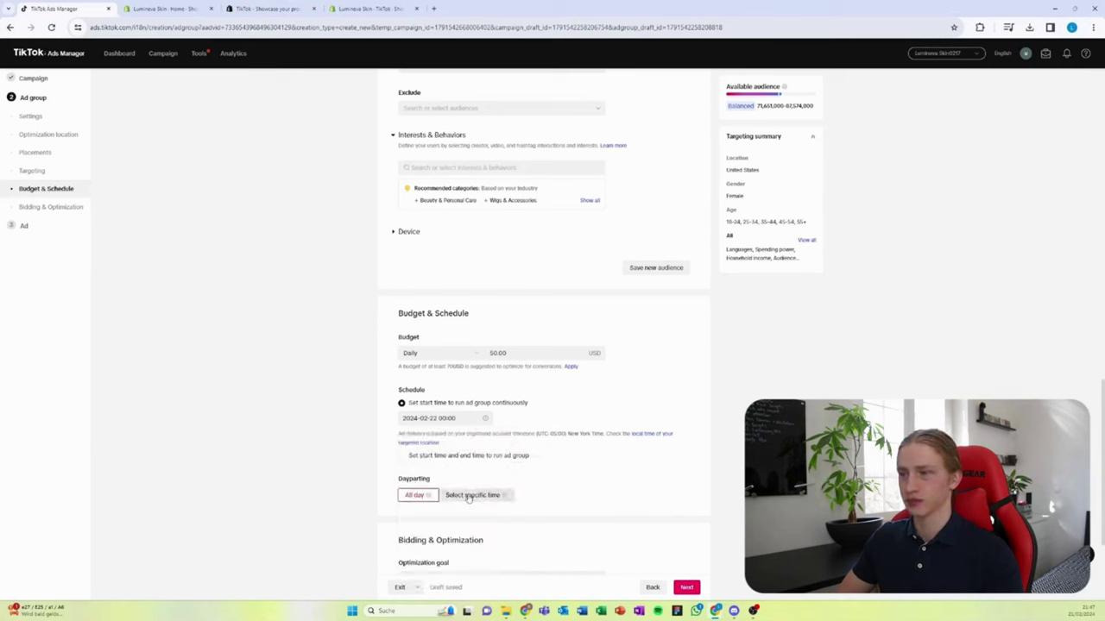
Step: Schedule the ads to run daily from 00:00–03:00 and 08:00–24:00
scroll(522, 477, "down", 2)
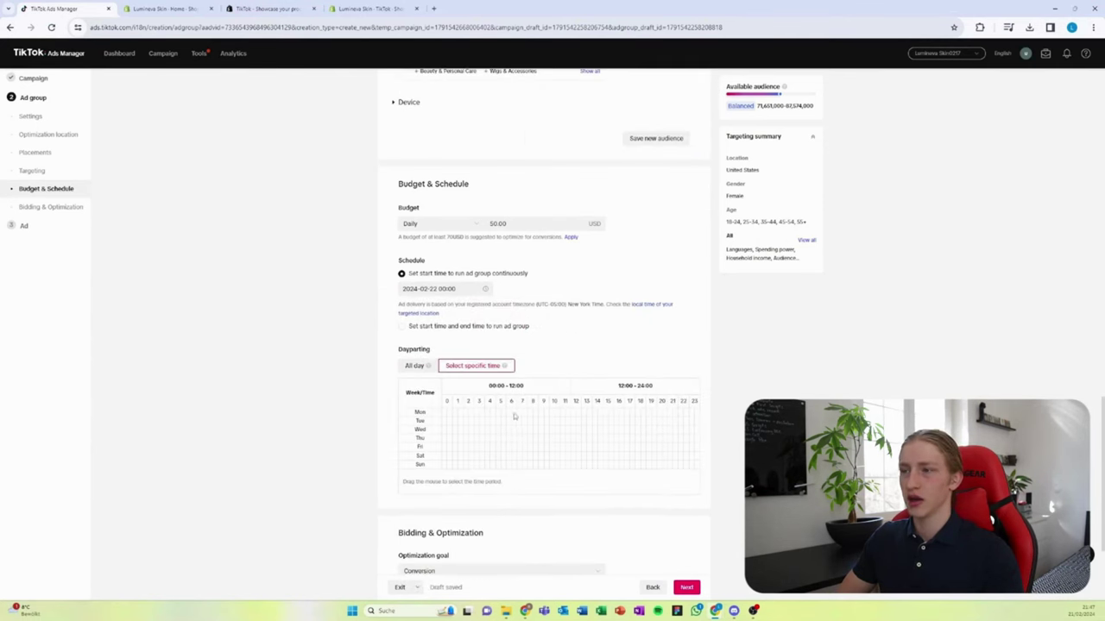
left_click_drag(533, 415, 707, 470)
left_click_drag(443, 415, 467, 469)
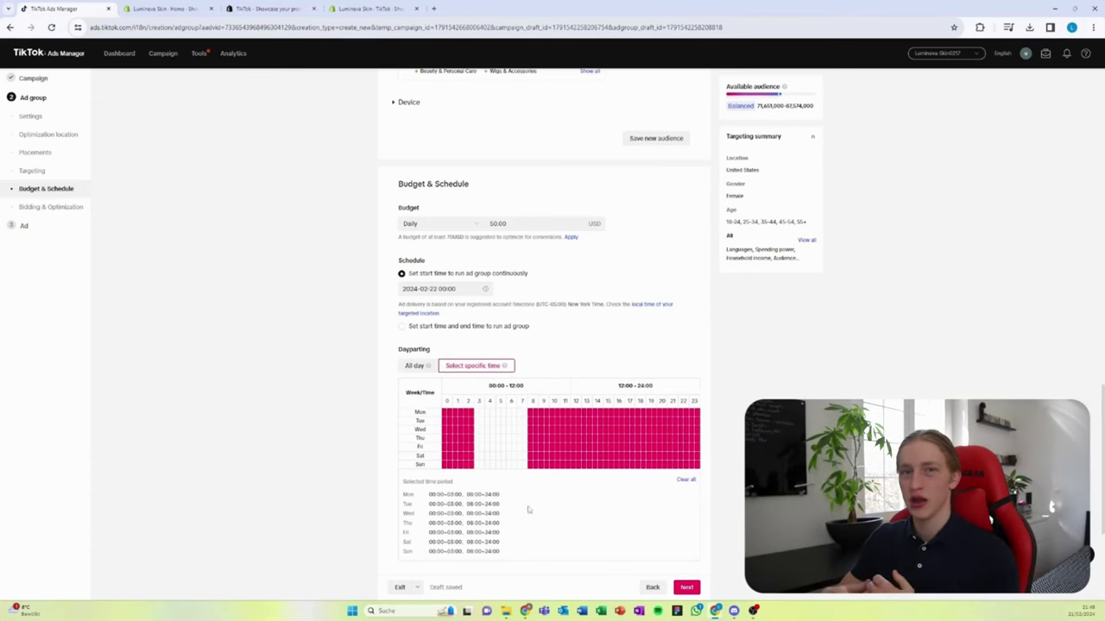
scroll(643, 507, "down", 3)
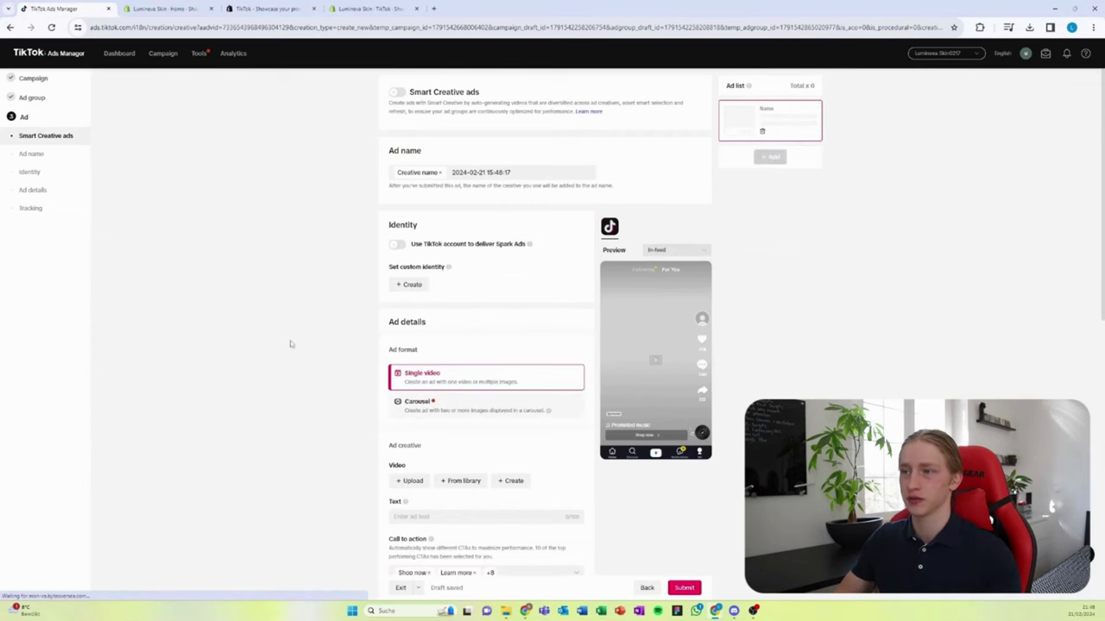
scroll(304, 339, "down", 1)
Step: Upload four video creatives for the ads
left_click(411, 439)
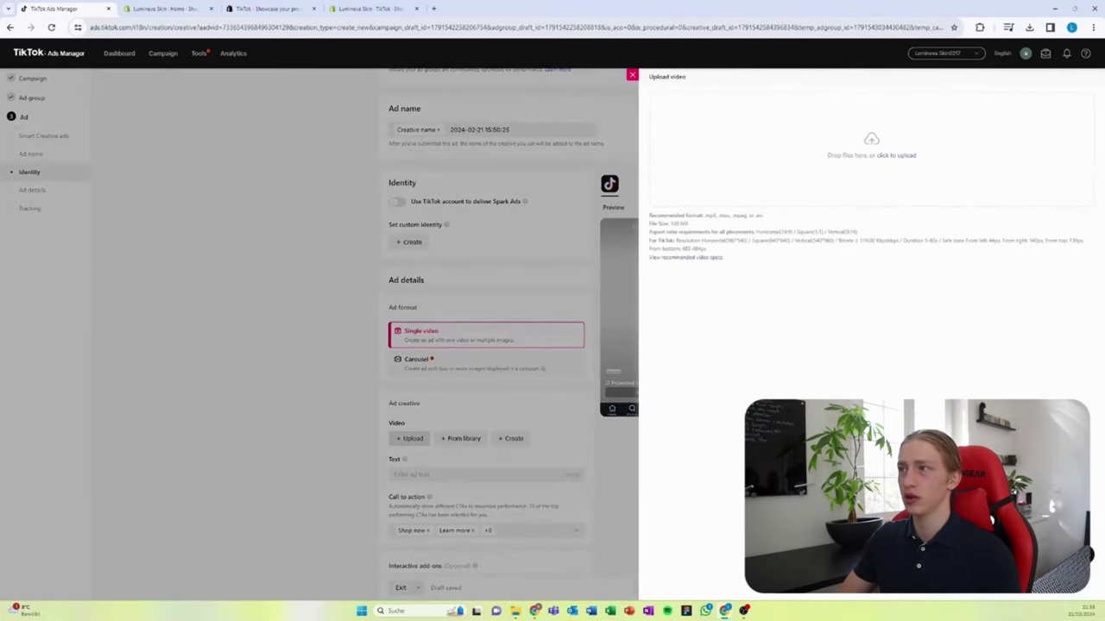
left_click_drag(0, 419, 780, 204)
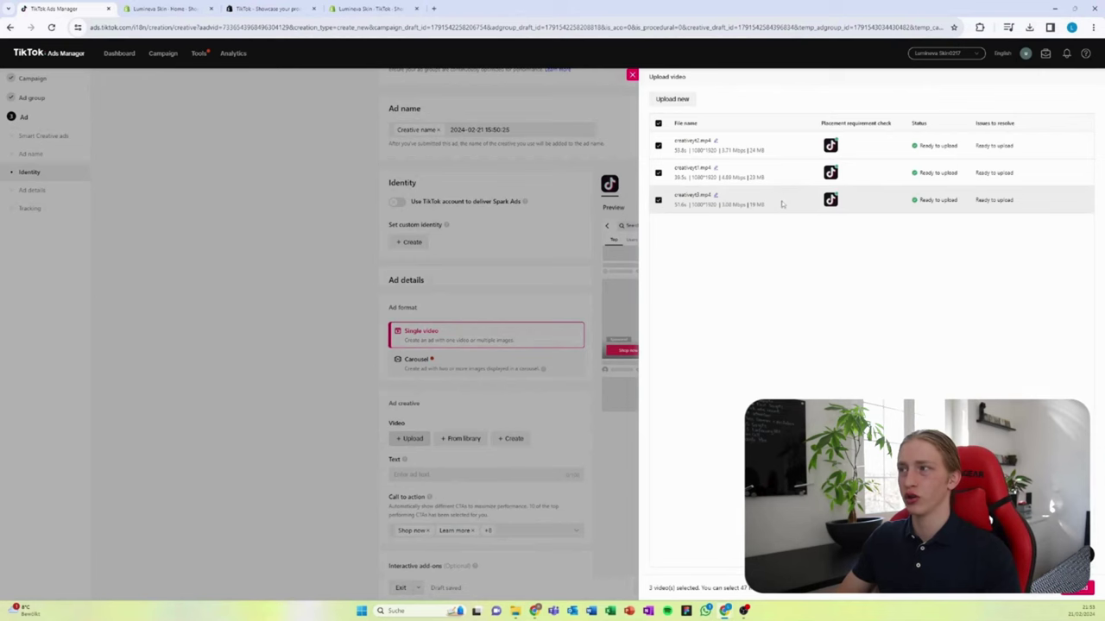
left_click_drag(915, 293, 838, 279)
key("ctrl+w")
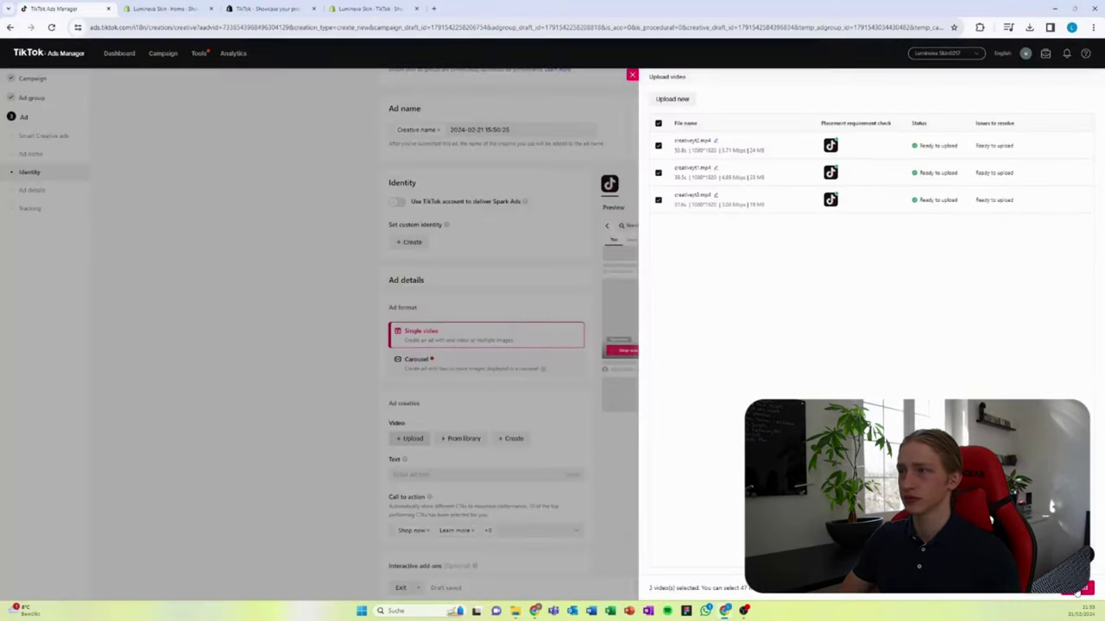
left_click(1079, 589)
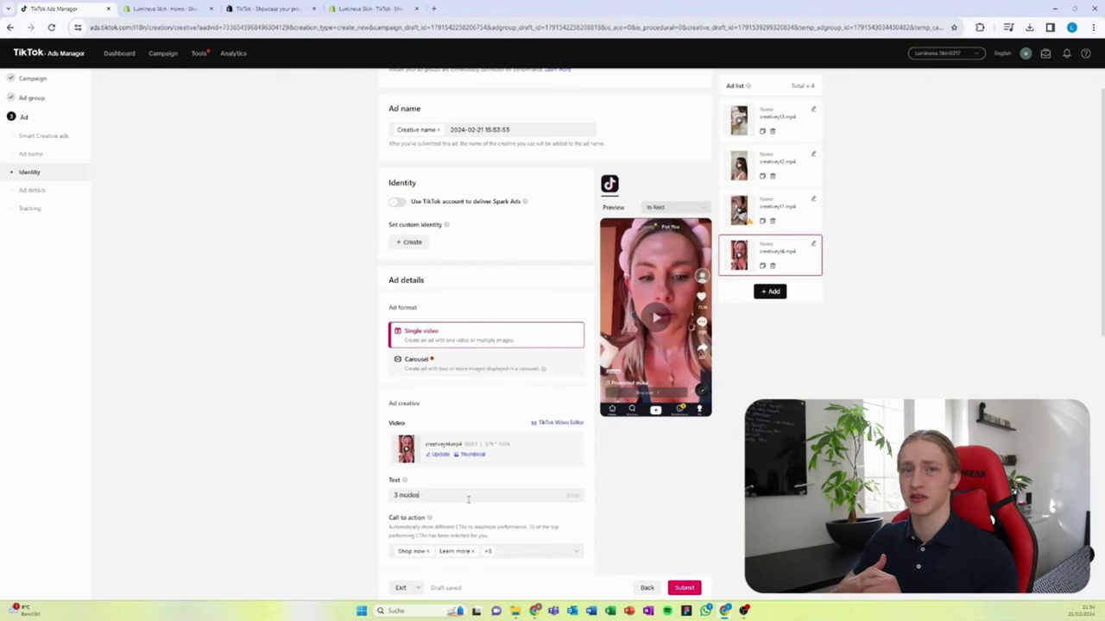
Step: Set the creativey1.mp4 ad text to 'Do you see it too'
type("ox")
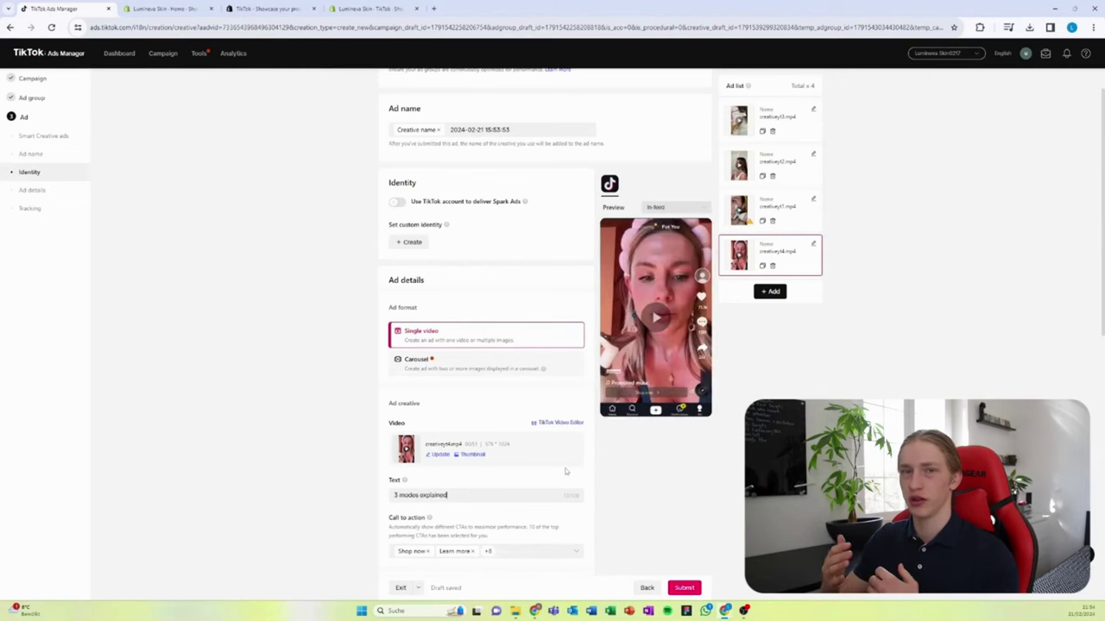
left_click(794, 209)
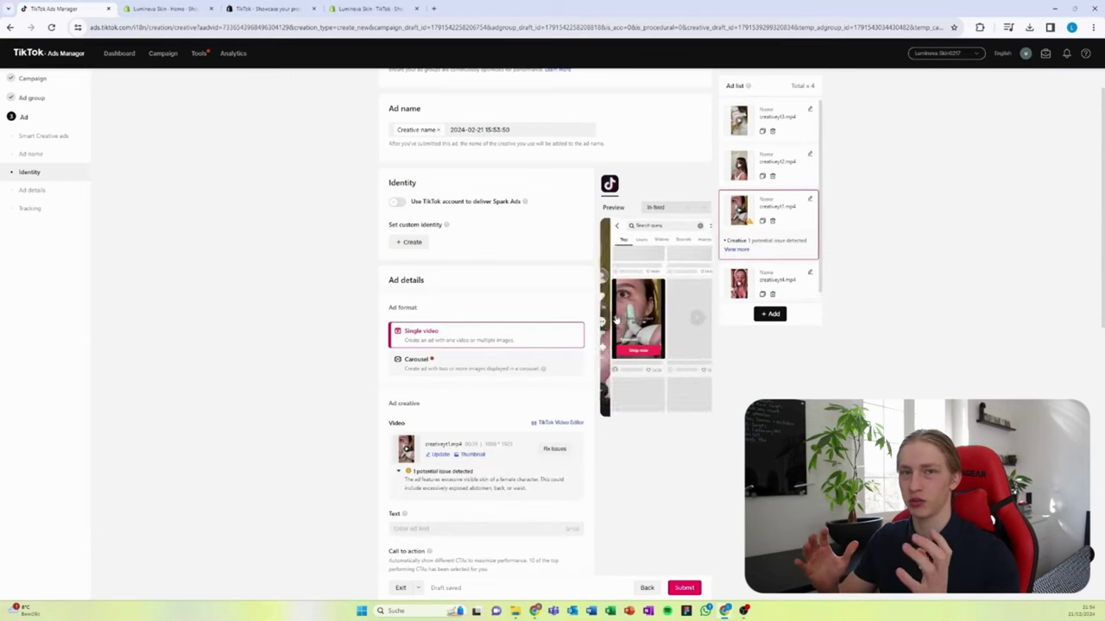
left_click(432, 528)
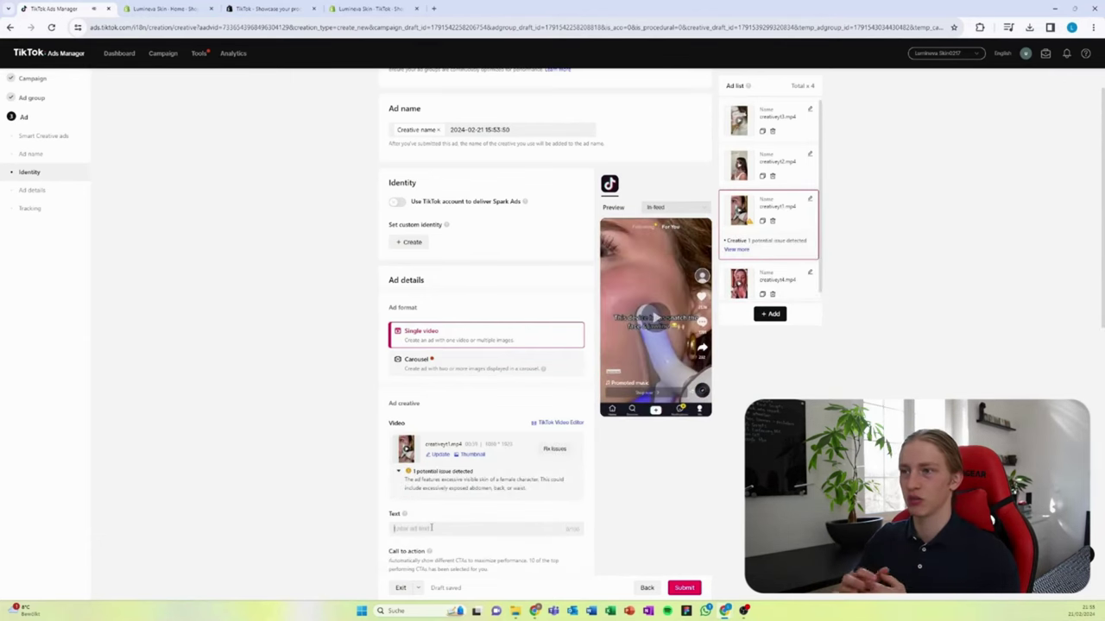
type("do you also see")
key("Home")
key("Delete")
key("Delete")
key("Delete")
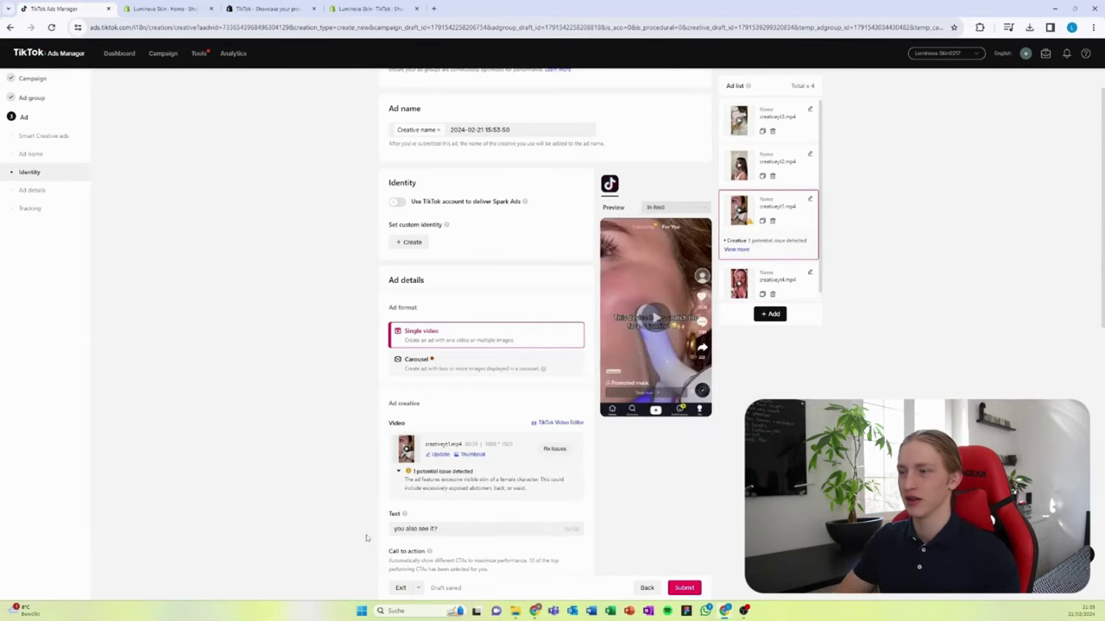
key("ctrl+a")
type("Do y")
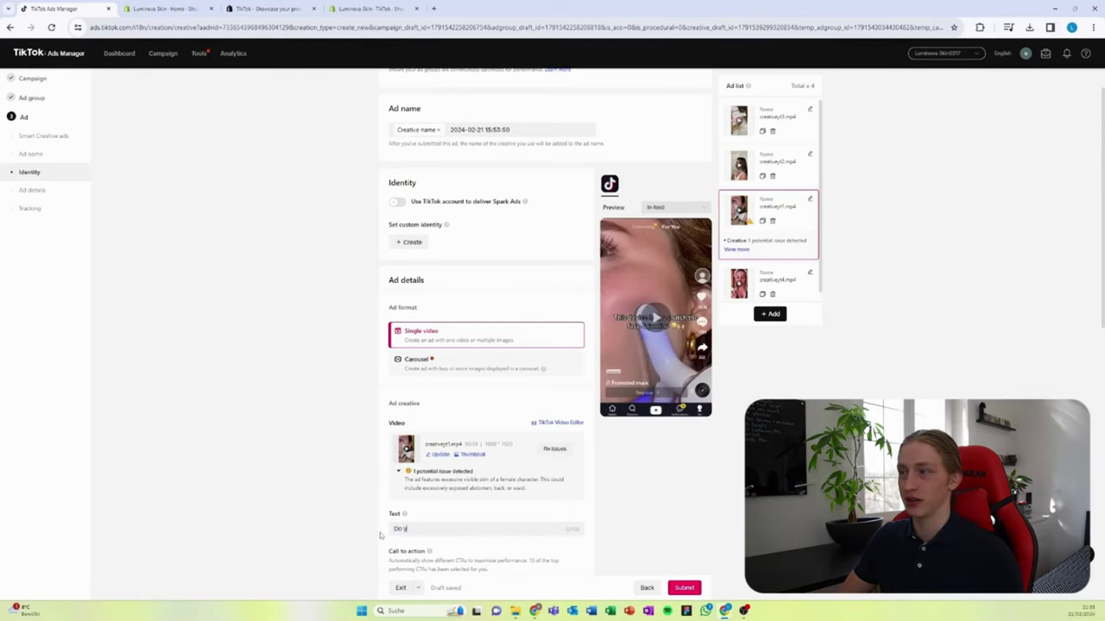
type("ou see it too?")
Step: Replace the next ad's text with 'finally a solution'
left_click(787, 179)
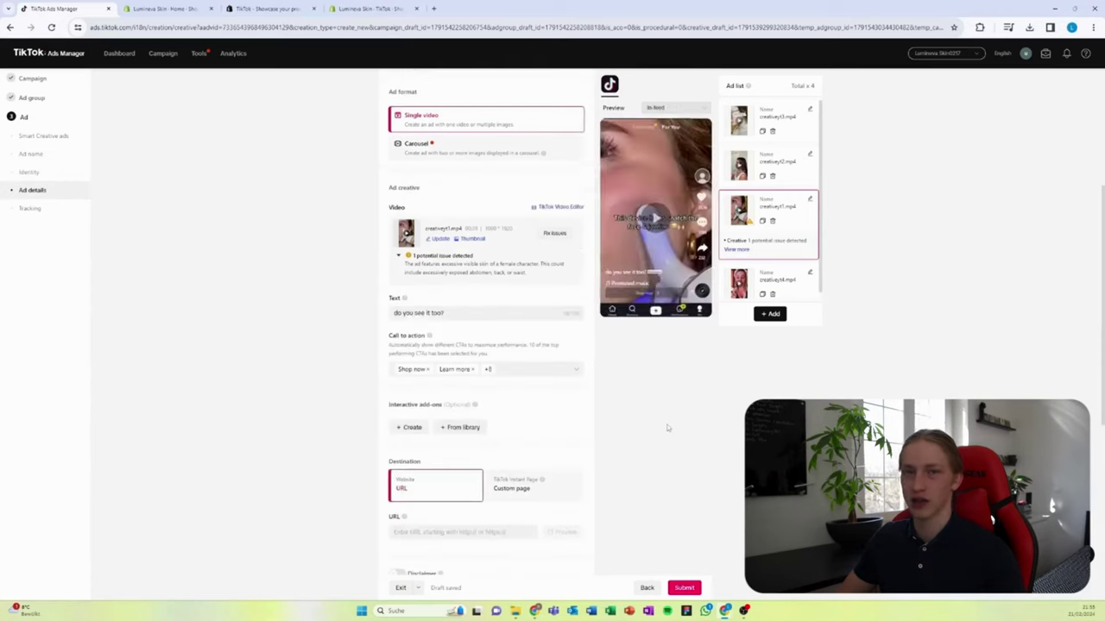
key("ctrl+a")
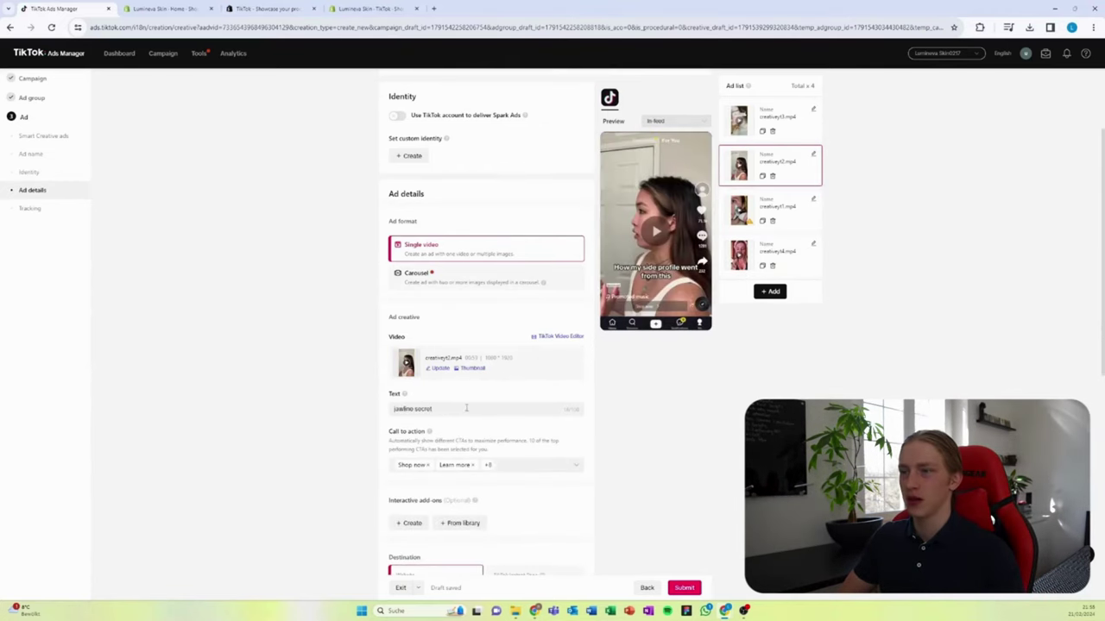
key("BackSpace")
type("finally a")
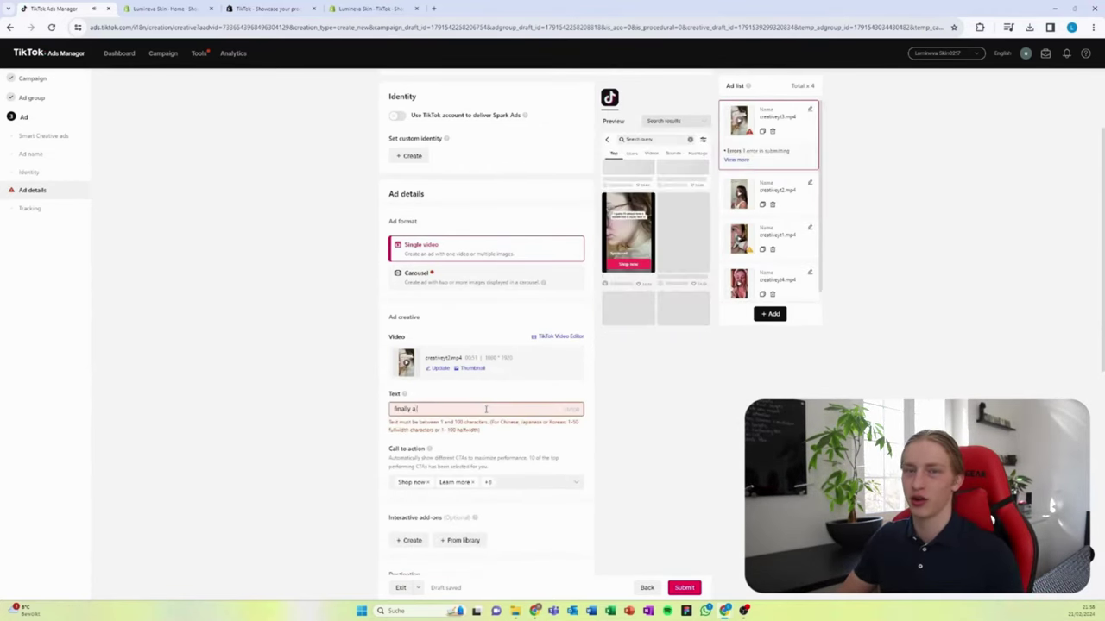
type(" solution")
scroll(629, 420, "down", 2)
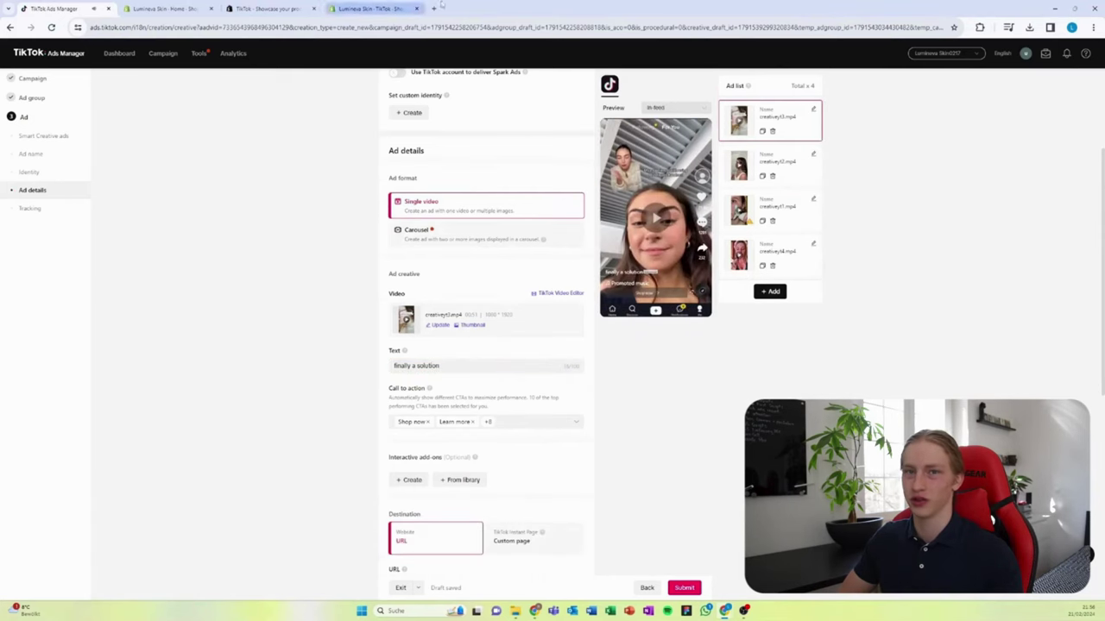
Step: Open the luminevaskin.com storefront in a new tab and copy the Micro Sculpt product page URL
key("ctrl+t")
type("lumi")
key("Return")
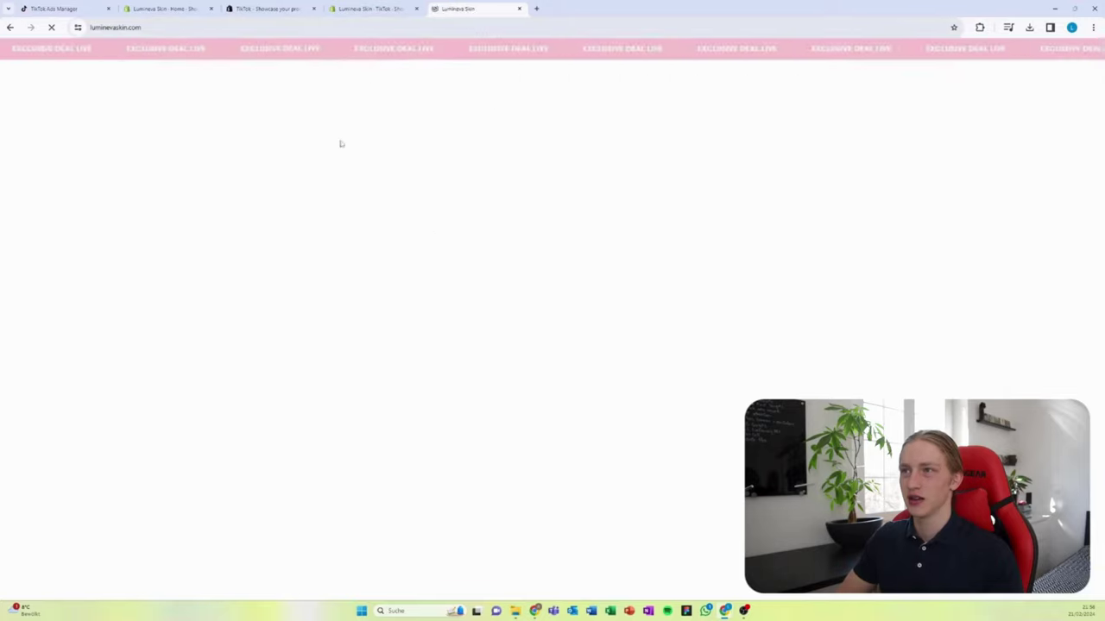
left_click(286, 79)
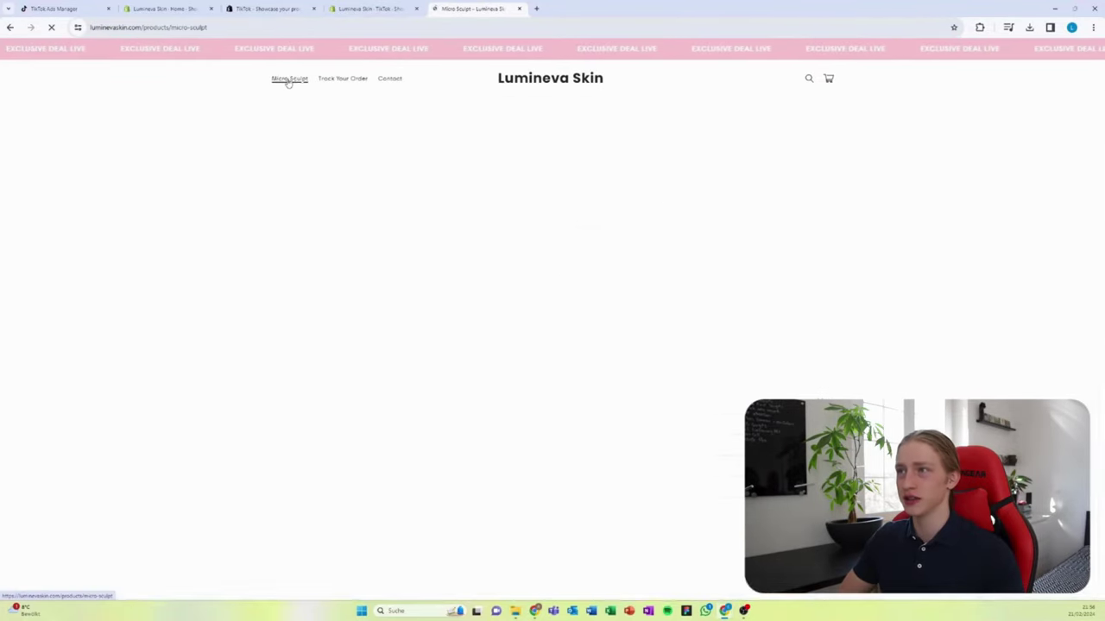
left_click(291, 26)
key("ctrl+c")
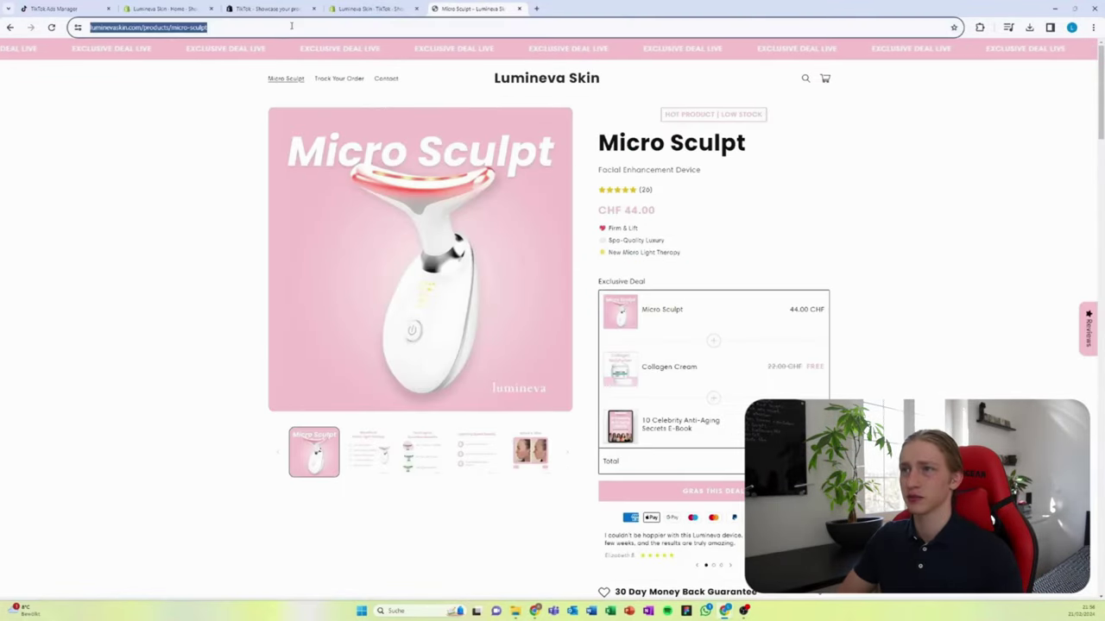
left_click(69, 10)
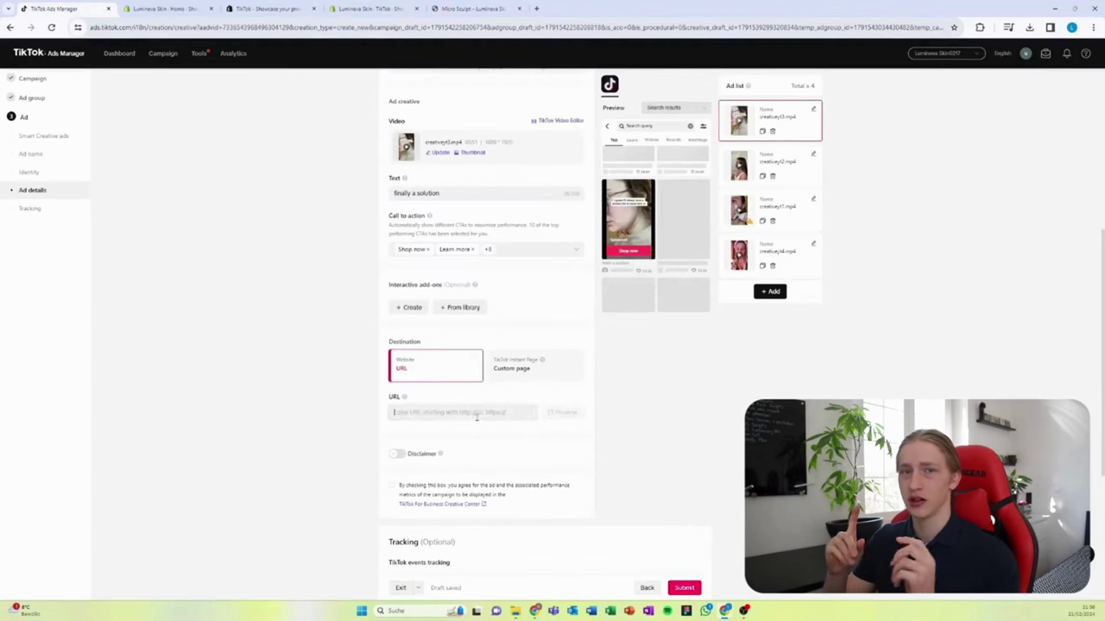
Step: Paste the Micro Sculpt product URL into the ad and check the URL on all four ads
key("ctrl+v")
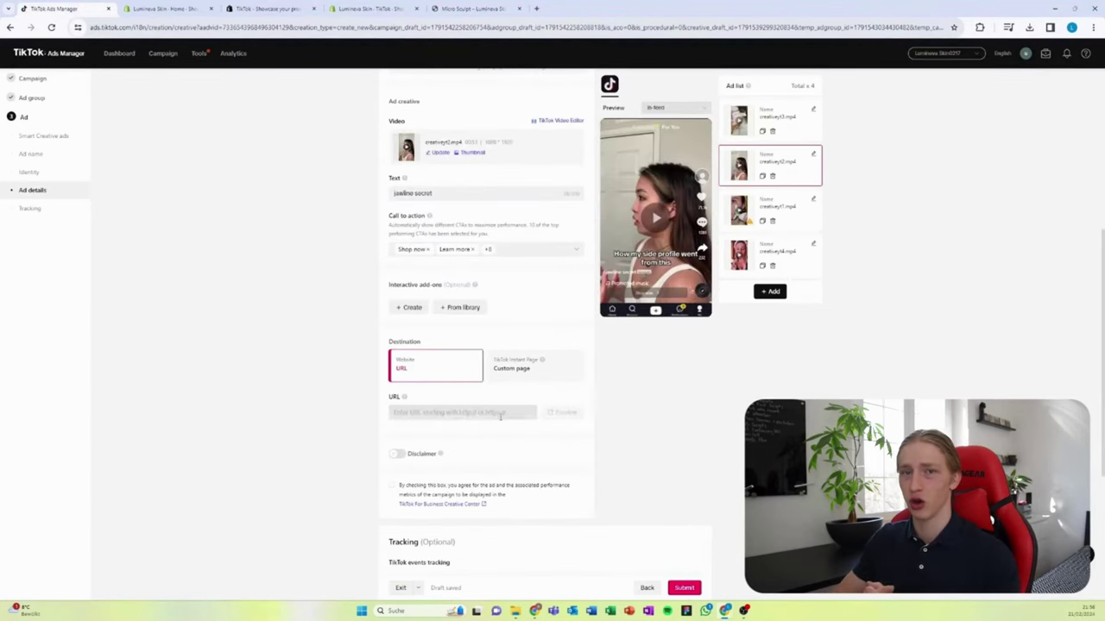
left_click(785, 212)
left_click(777, 295)
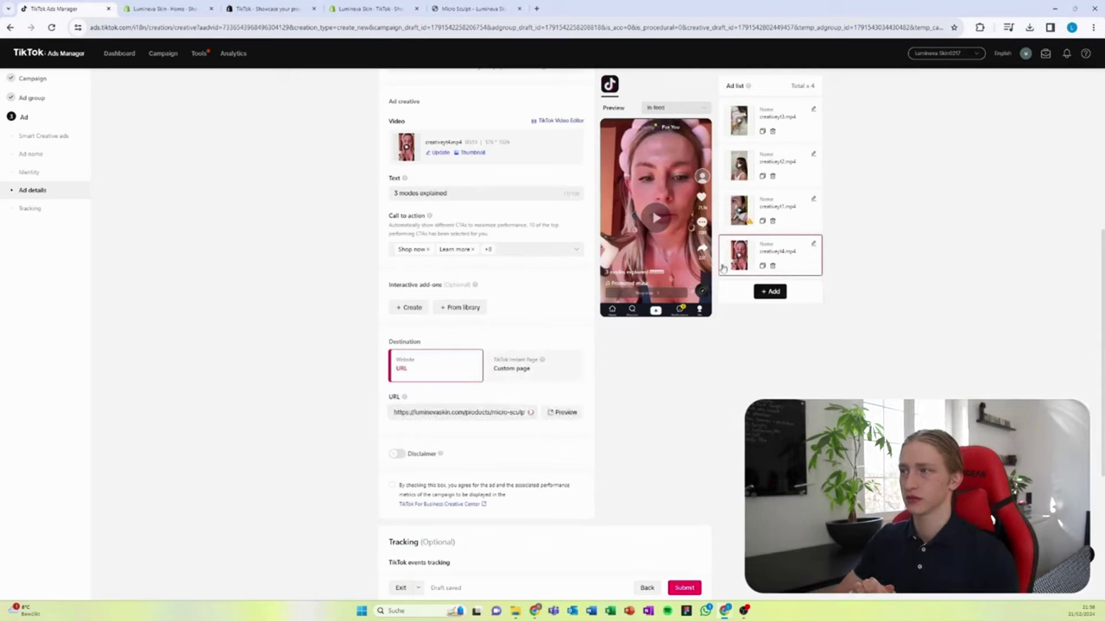
left_click(773, 116)
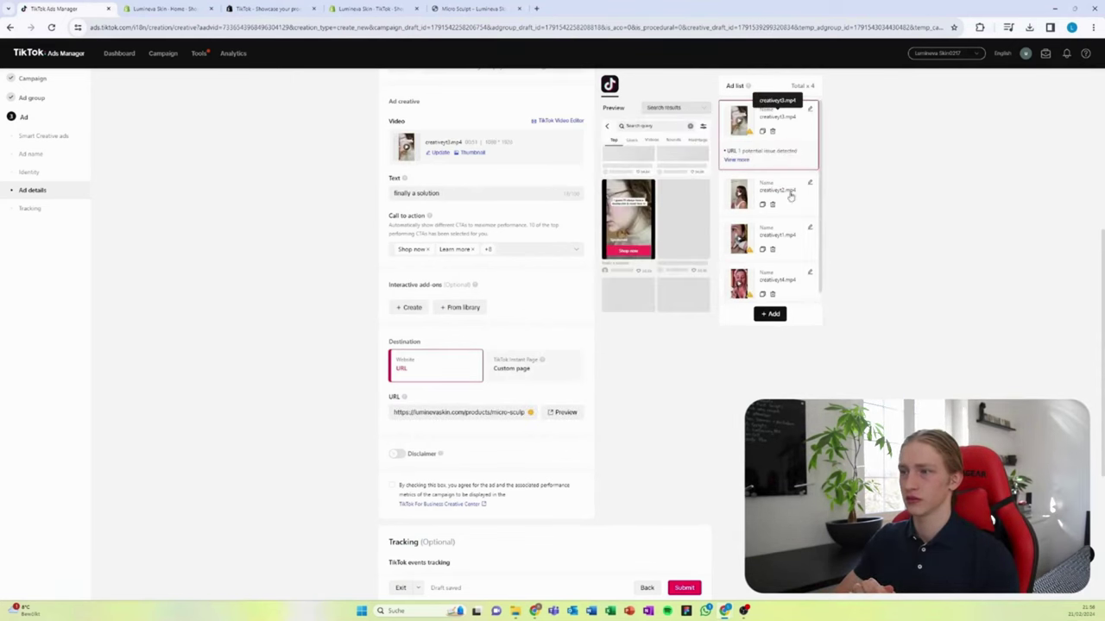
left_click(790, 197)
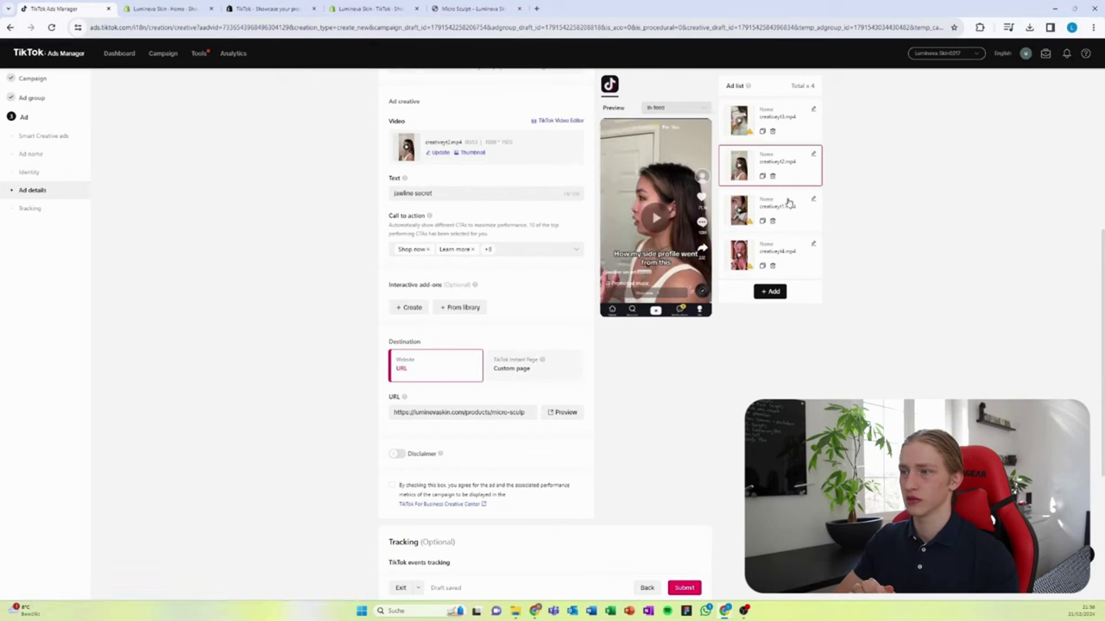
Step: Preview the Micro Sculpt landing page, then return to the creativey1.mp4 ad
left_click(565, 413)
key("ctrl+w")
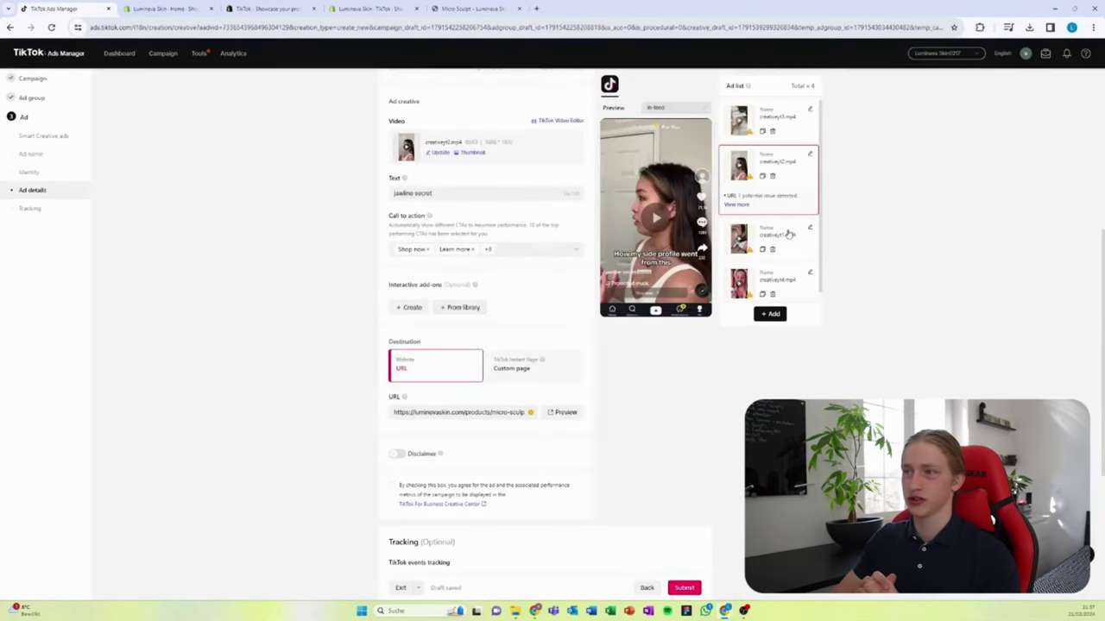
left_click(788, 234)
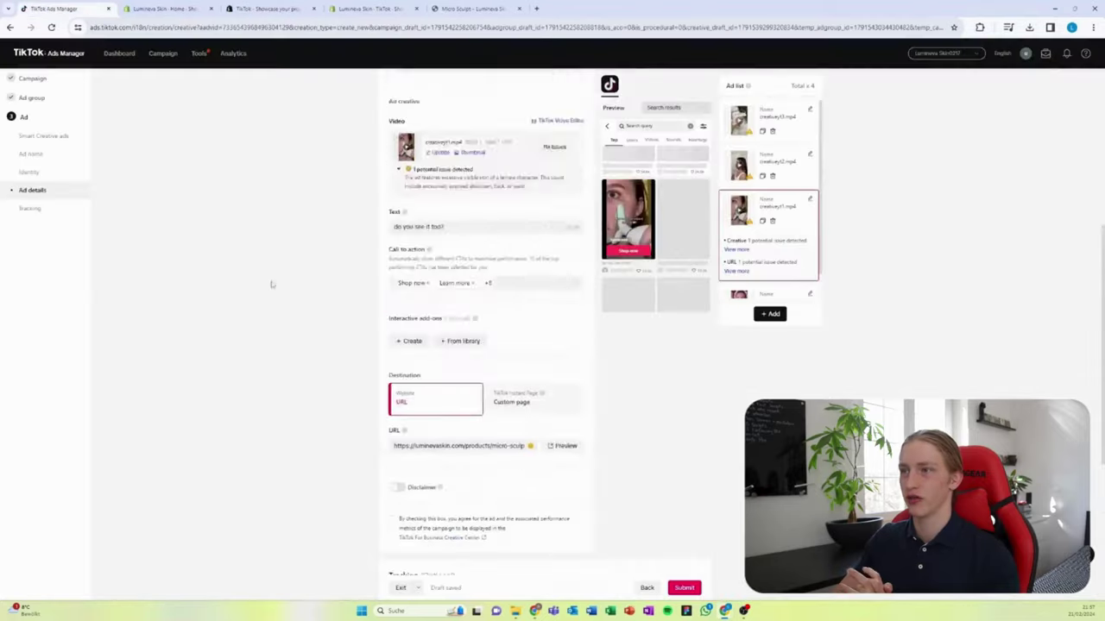
scroll(313, 305, "down", 4)
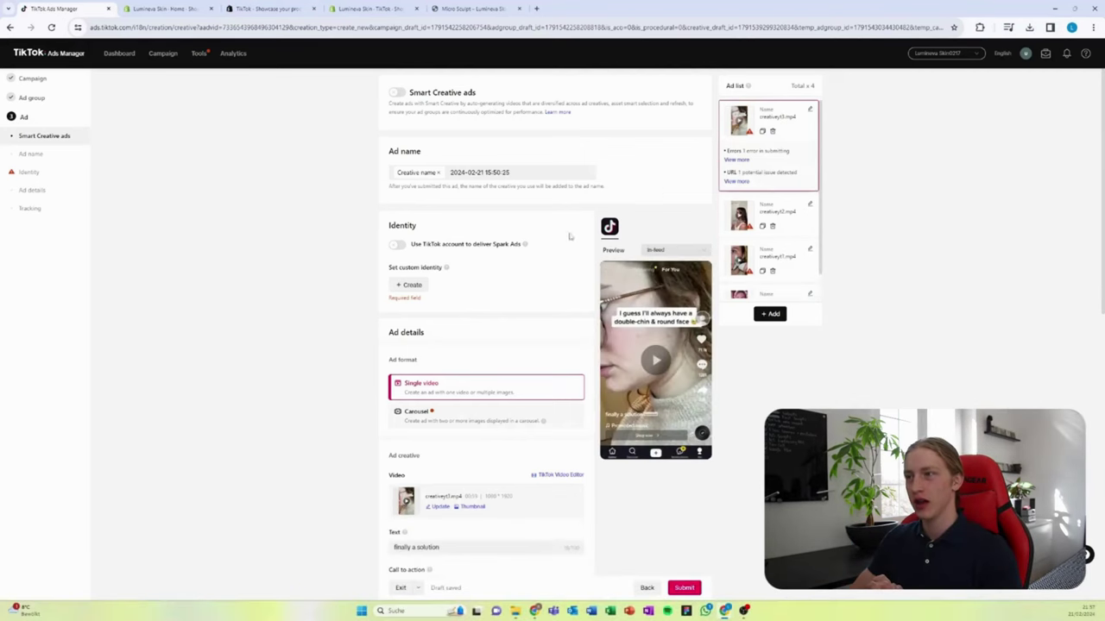
Step: Create a custom identity 'luminevaskin' using the cropped lumineva logo as its avatar
left_click(411, 285)
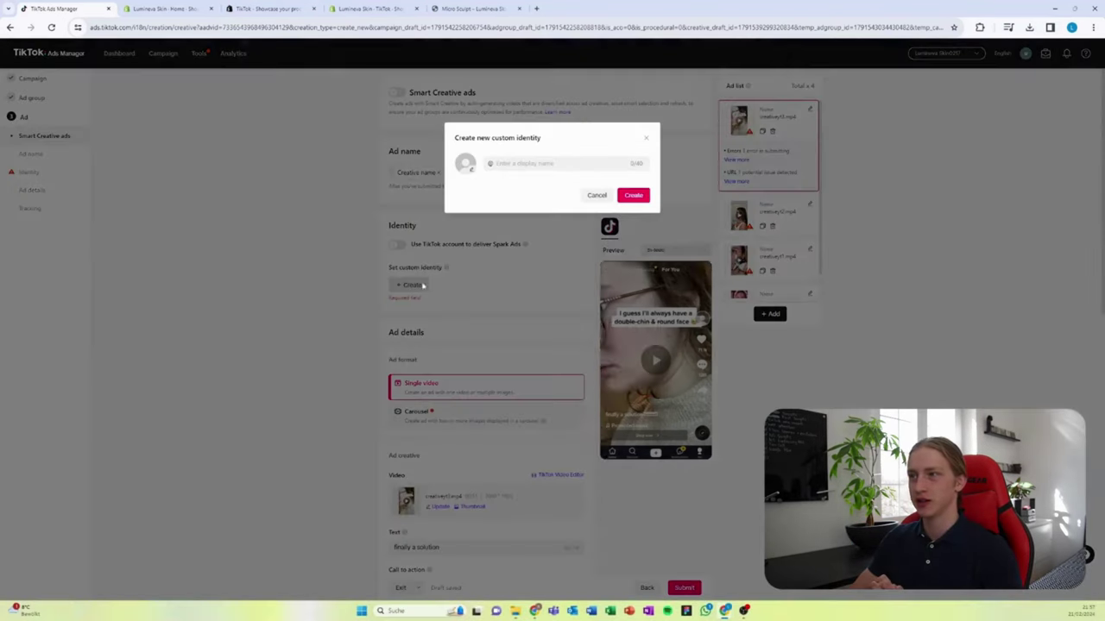
type("lumi")
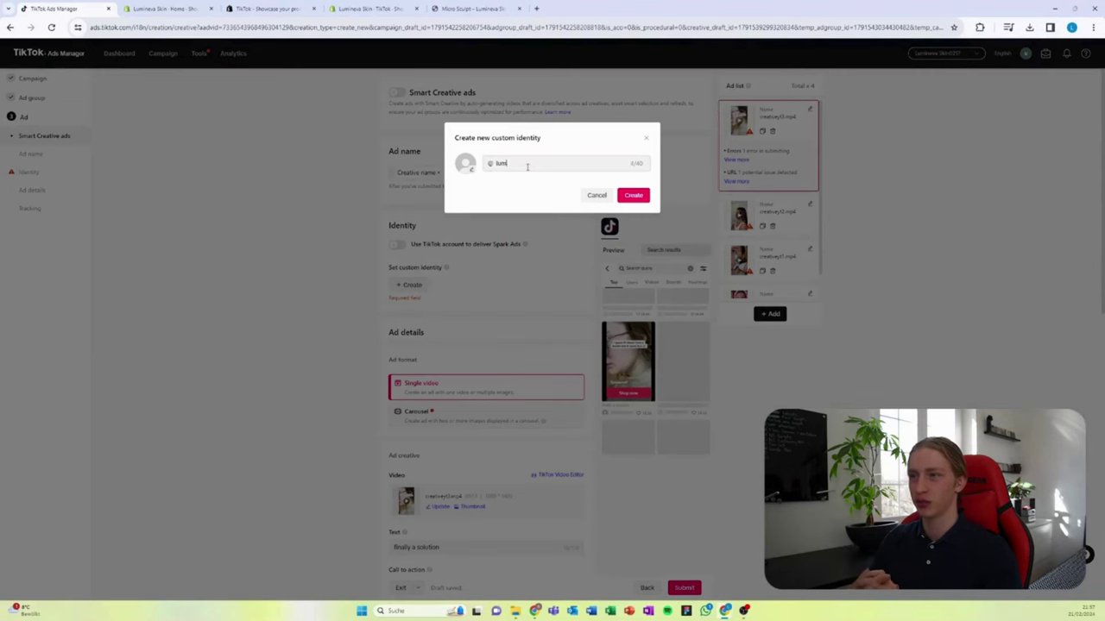
type("nevaskin")
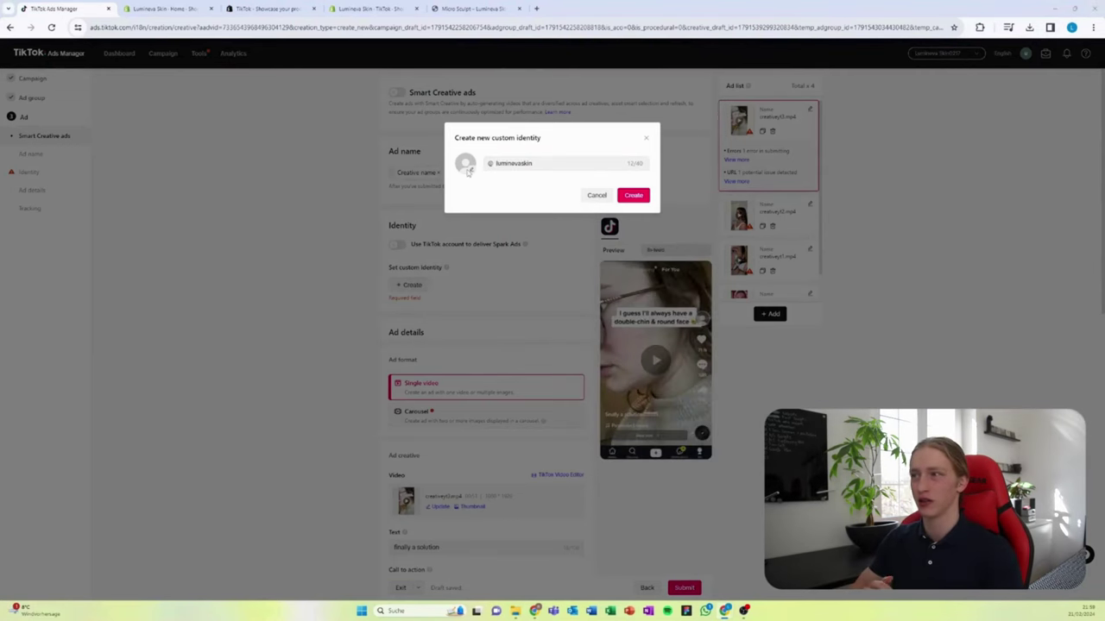
left_click(467, 165)
double_click(191, 123)
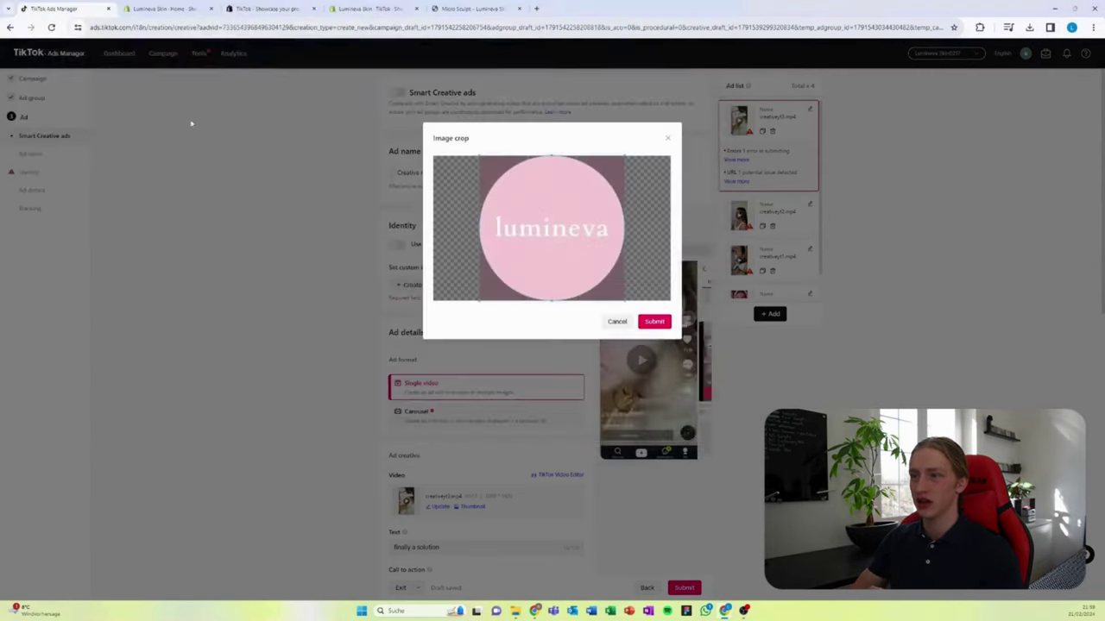
left_click(654, 322)
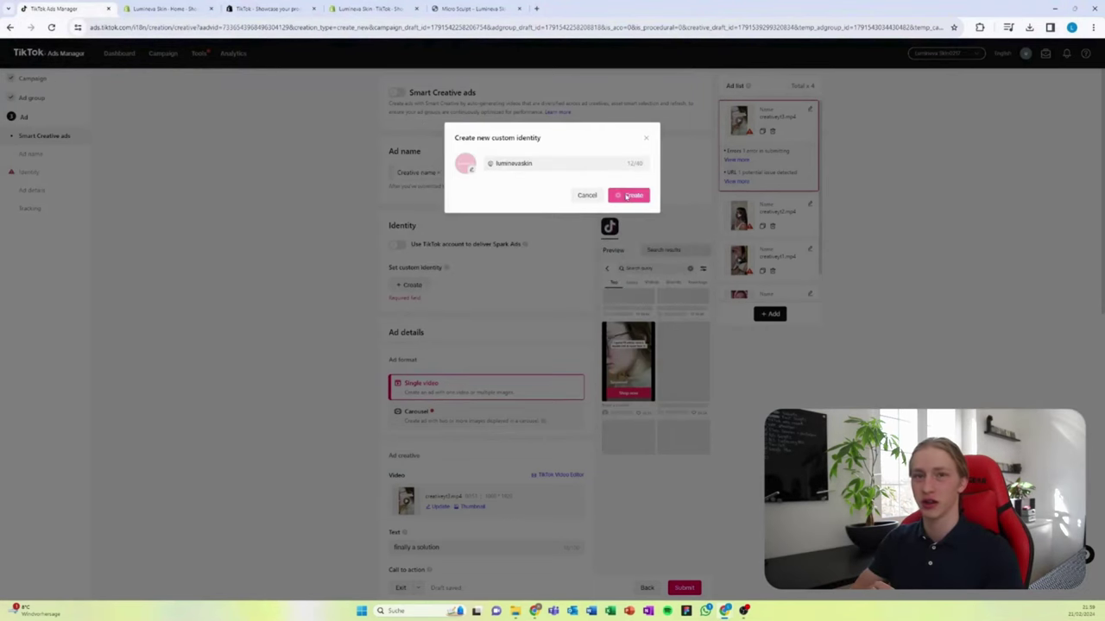
left_click(627, 196)
Step: Assign the luminevaskin identity to the ads, moving through creativey1.mp4 and creativey4.mp4
left_click(472, 286)
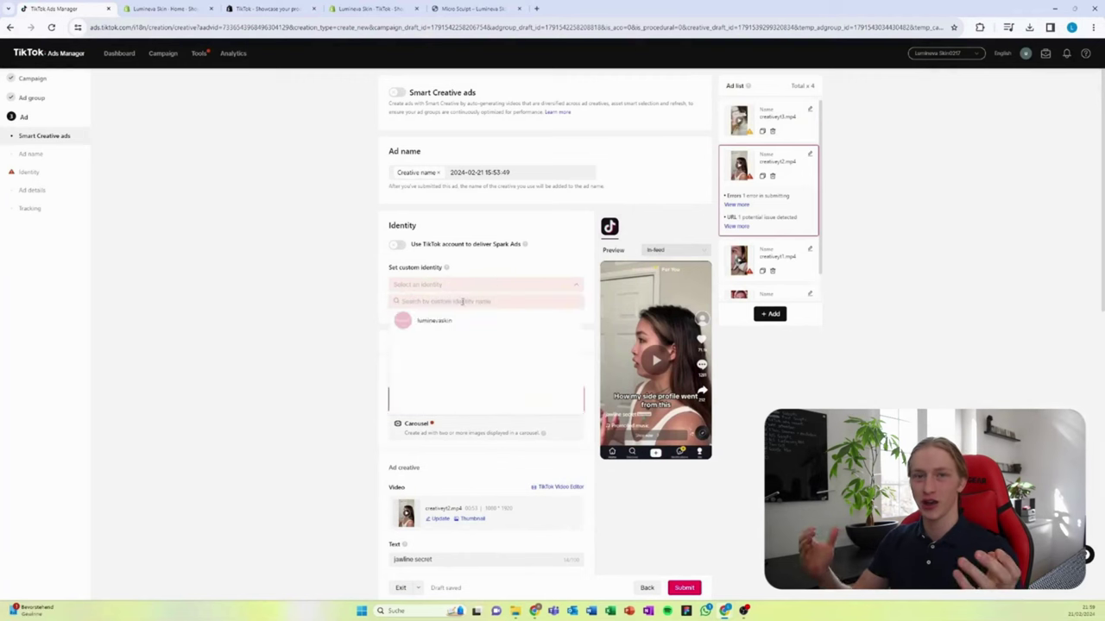
left_click(434, 320)
left_click(751, 259)
left_click(741, 294)
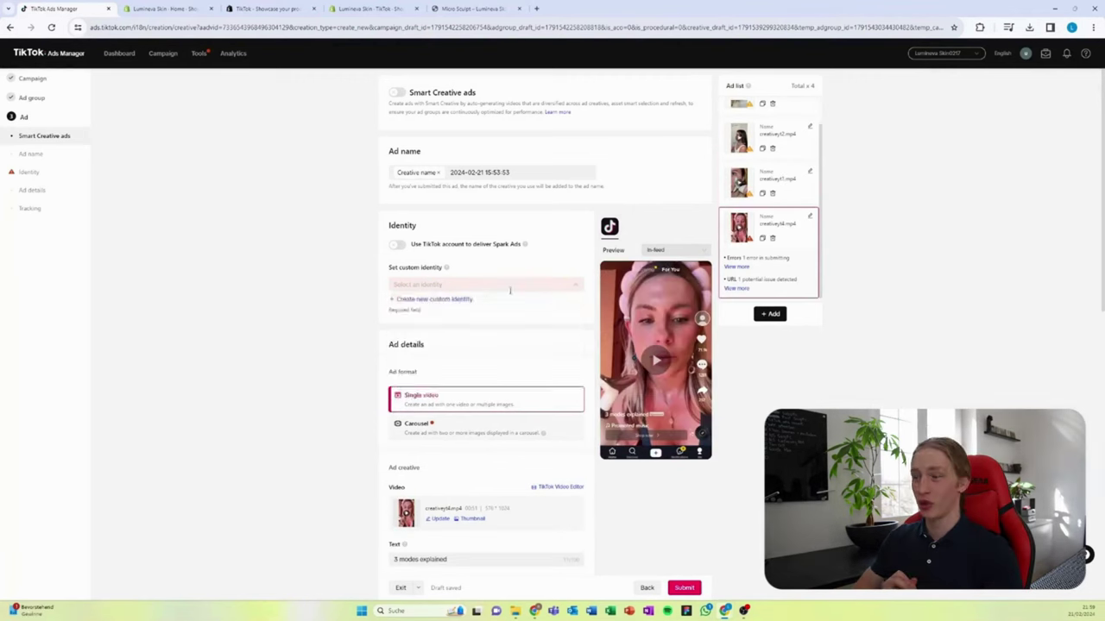
scroll(350, 324, "down", 10)
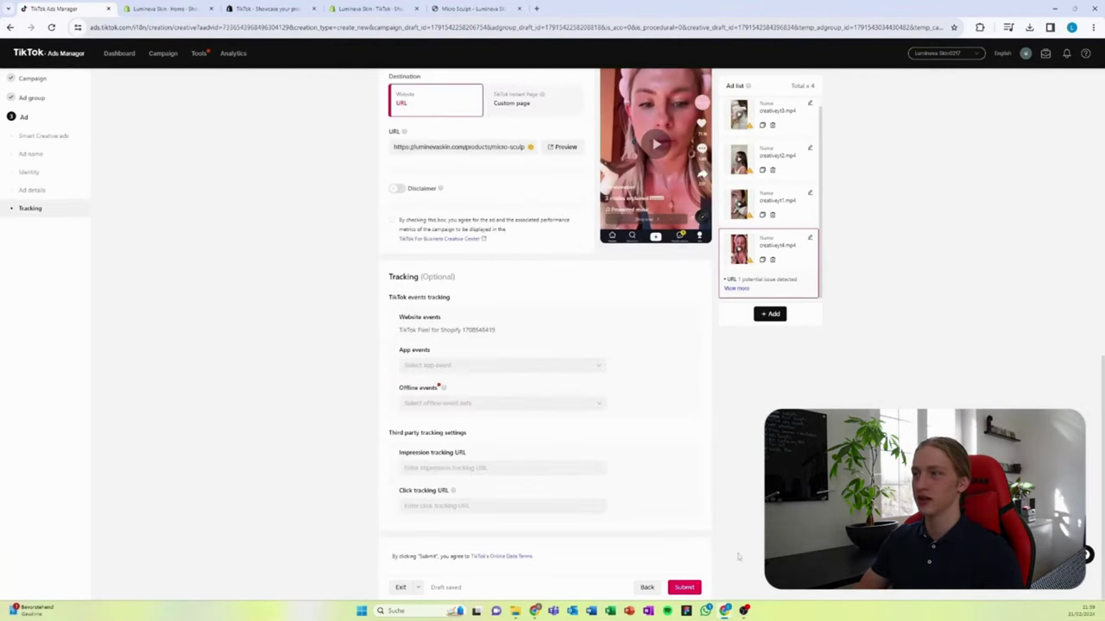
Step: Submit and confirm the four ads, then enter a 100 USD balance top-up
left_click(683, 587)
left_click(629, 347)
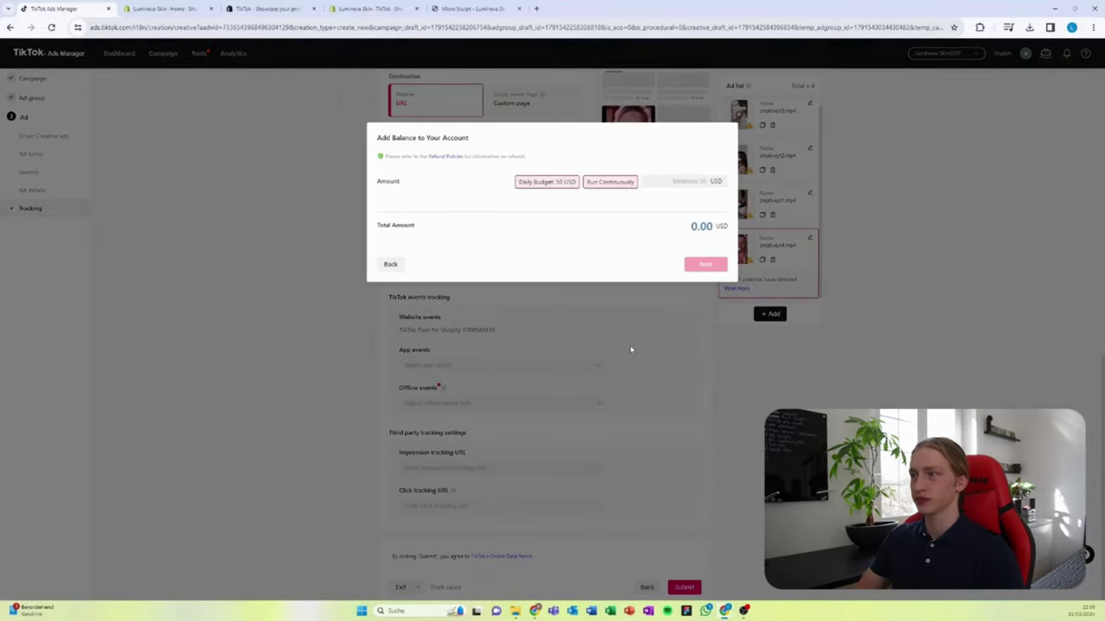
left_click(691, 184)
type("100")
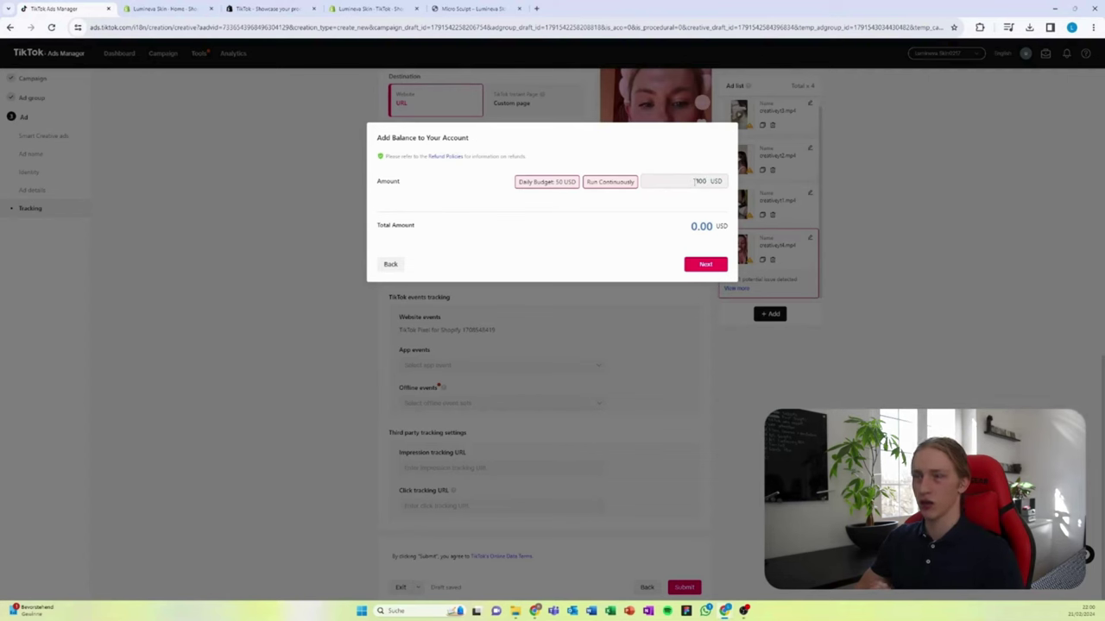
left_click(698, 265)
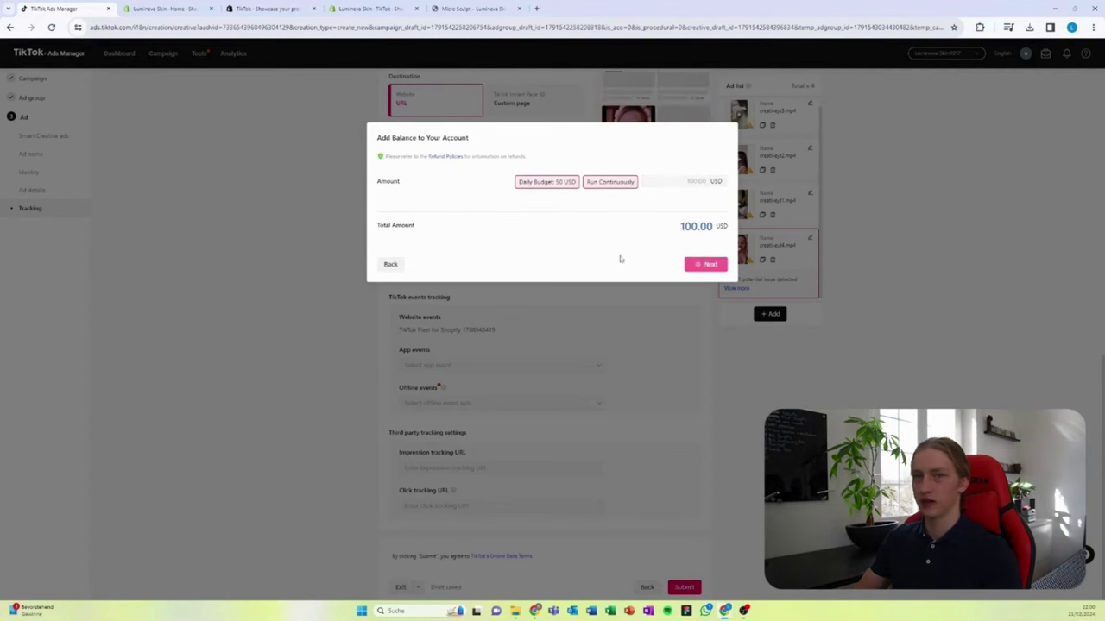